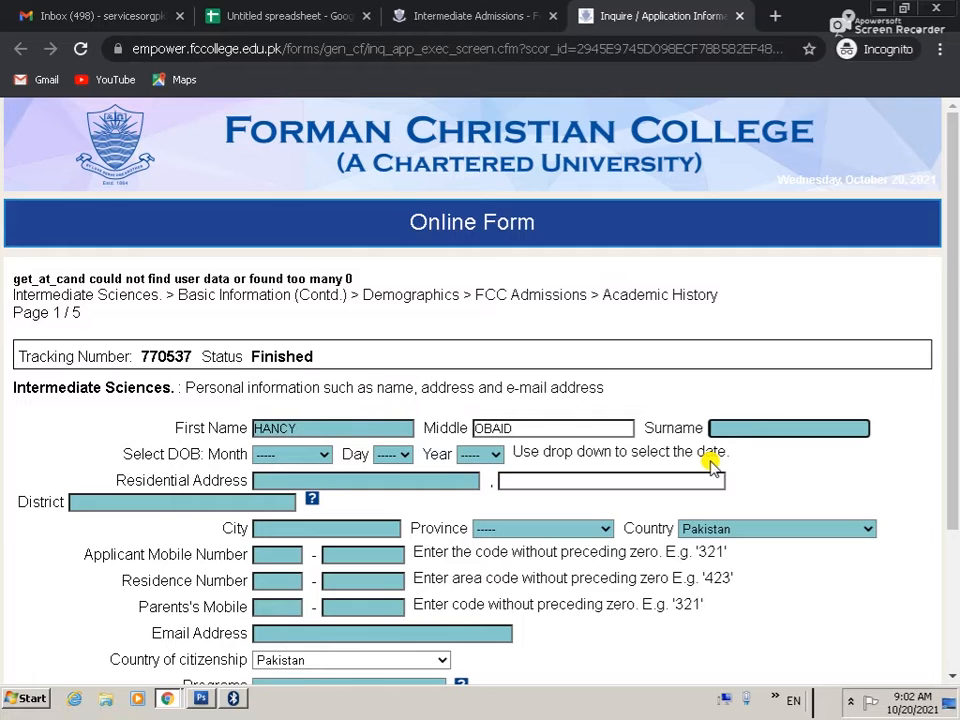
Step: Set the date of birth to November 05, 2004
key(Tab)
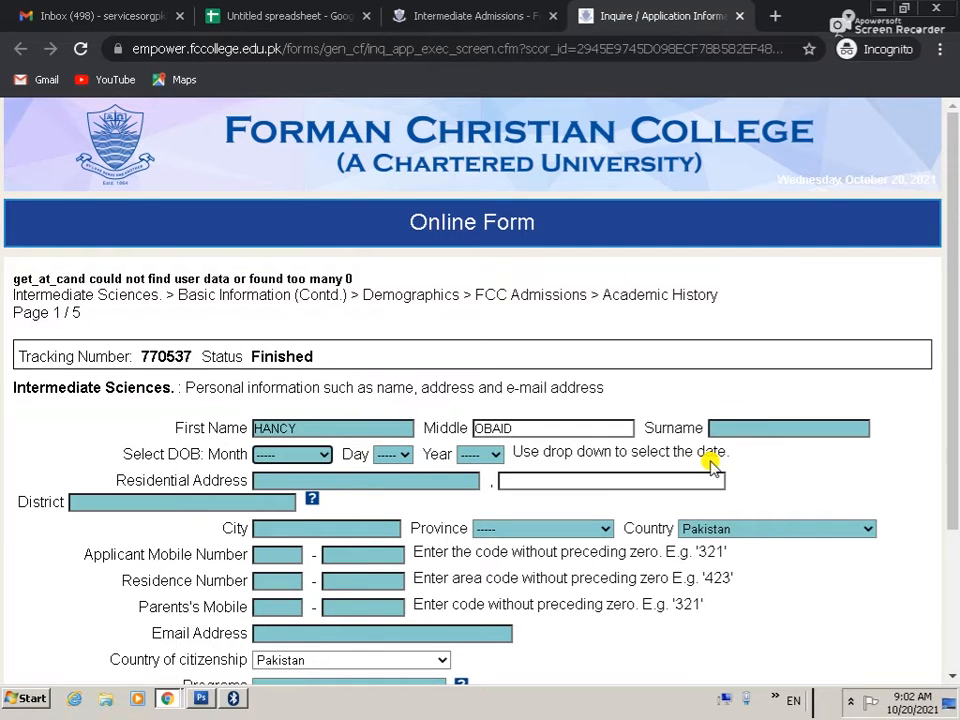
click(313, 455)
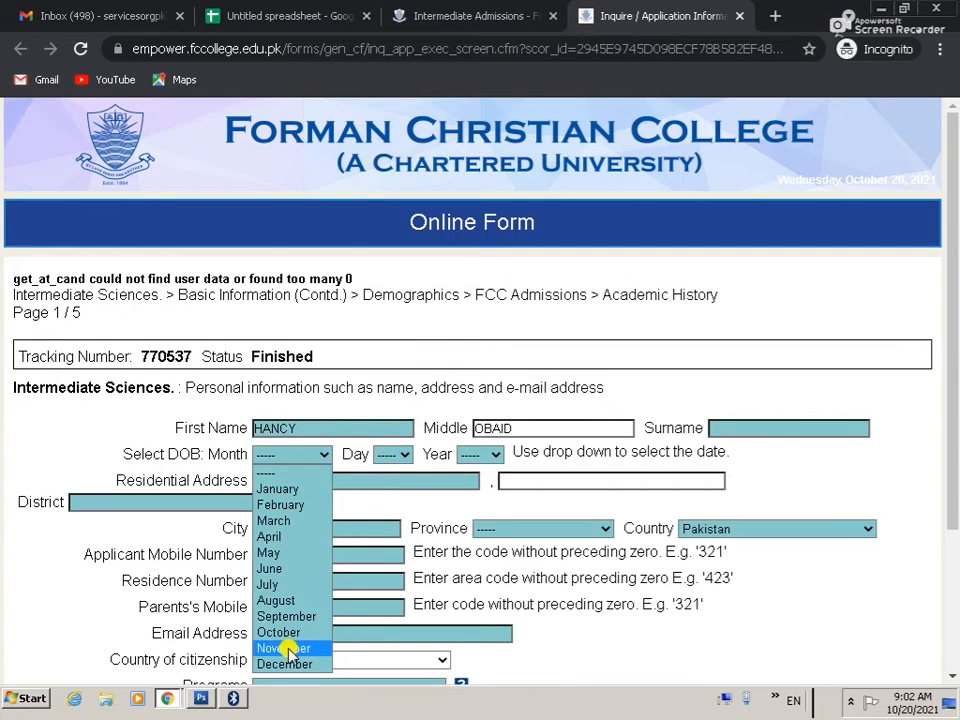
click(292, 648)
click(404, 450)
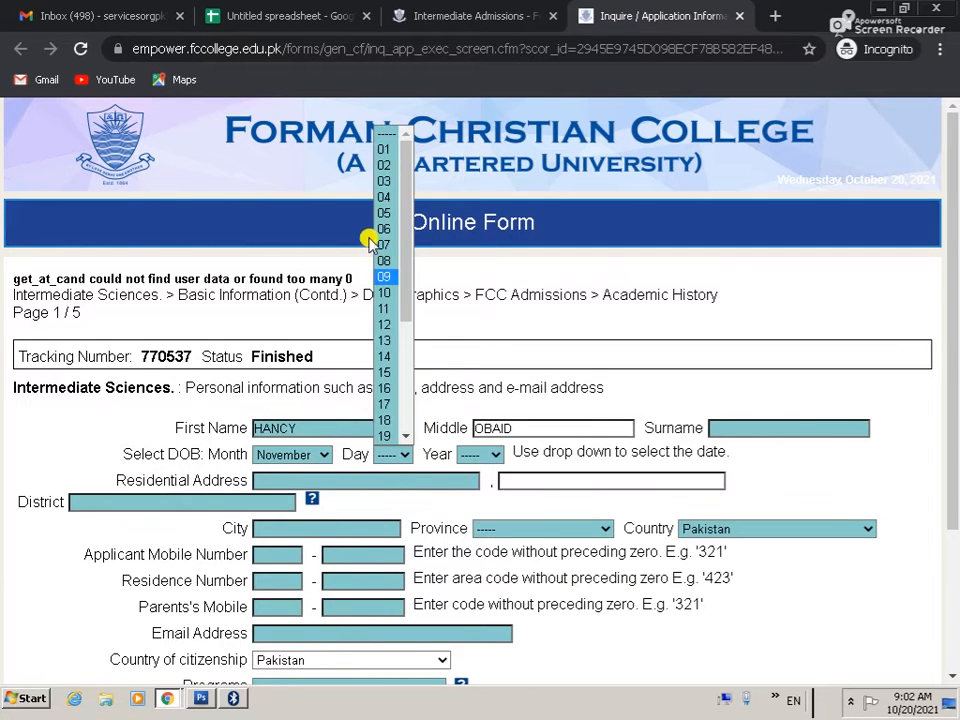
click(392, 207)
click(478, 454)
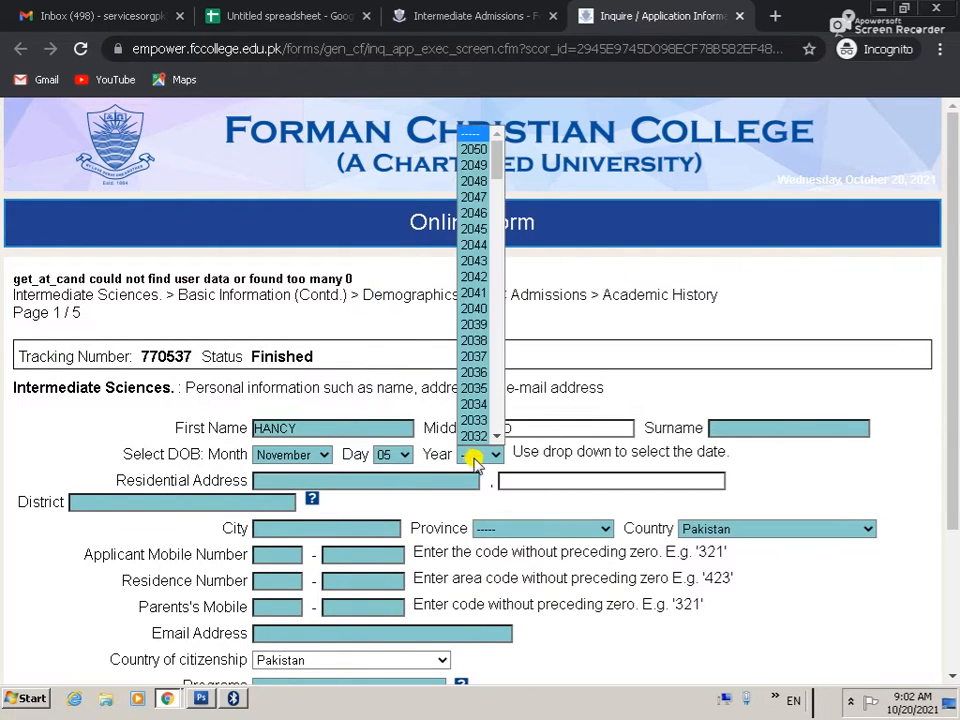
scroll(480, 380, down, 15)
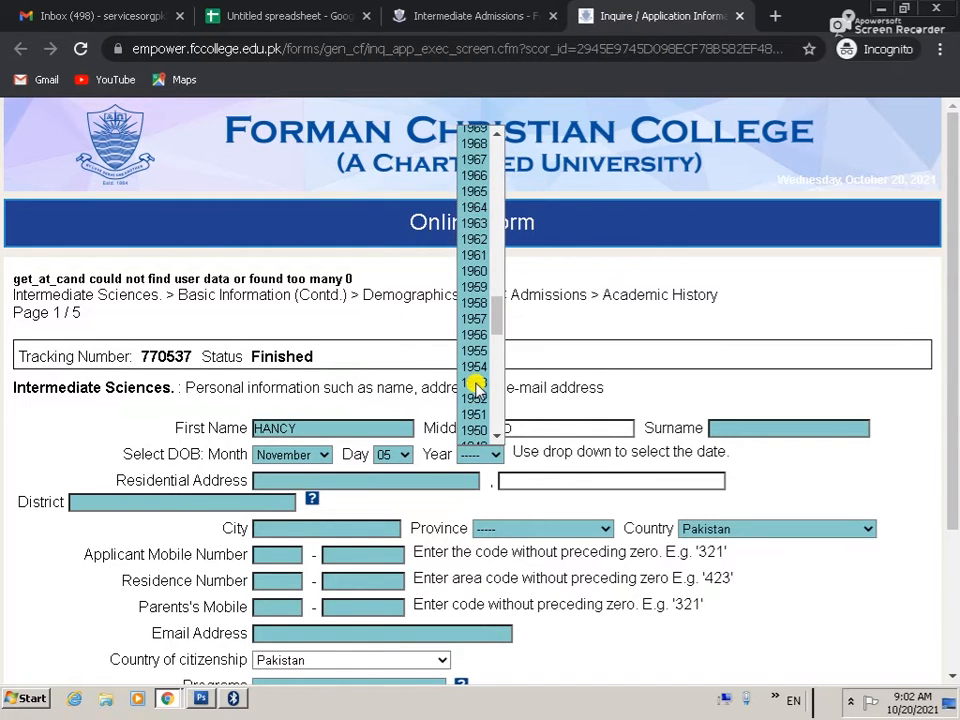
scroll(478, 385, up, 15)
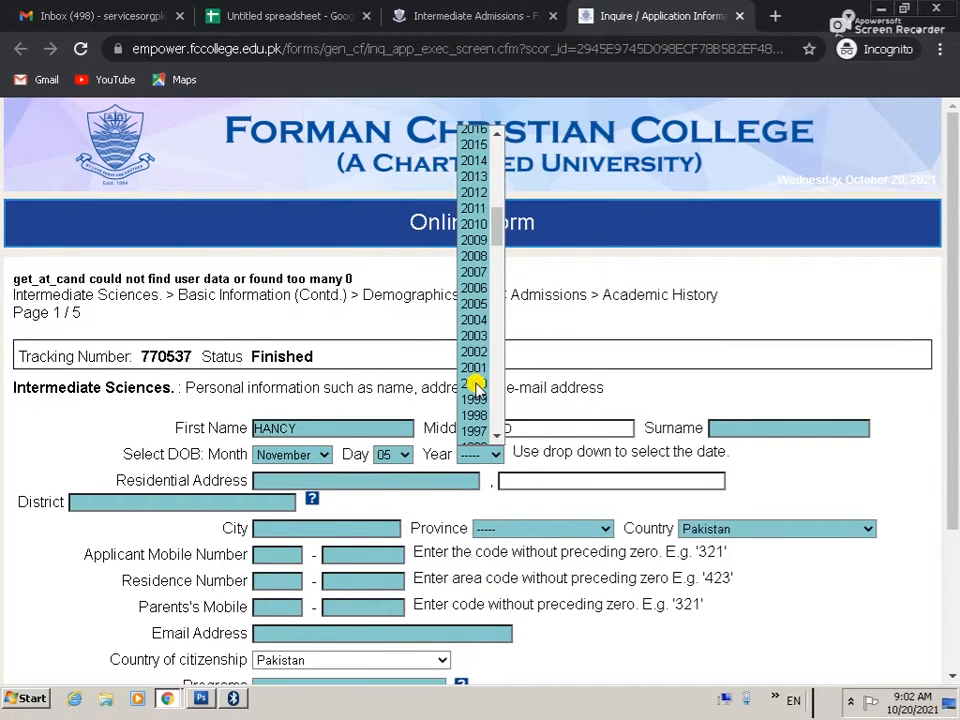
click(475, 318)
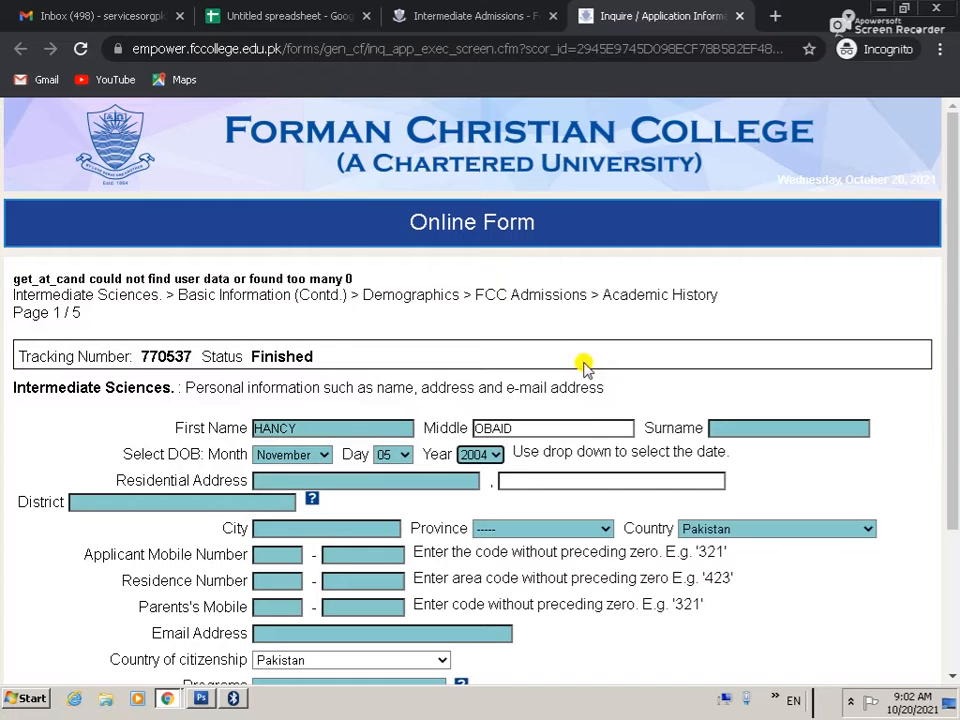
Step: Enter the residential address, set district and city to Lahore, and choose Province Punjab
click(335, 478)
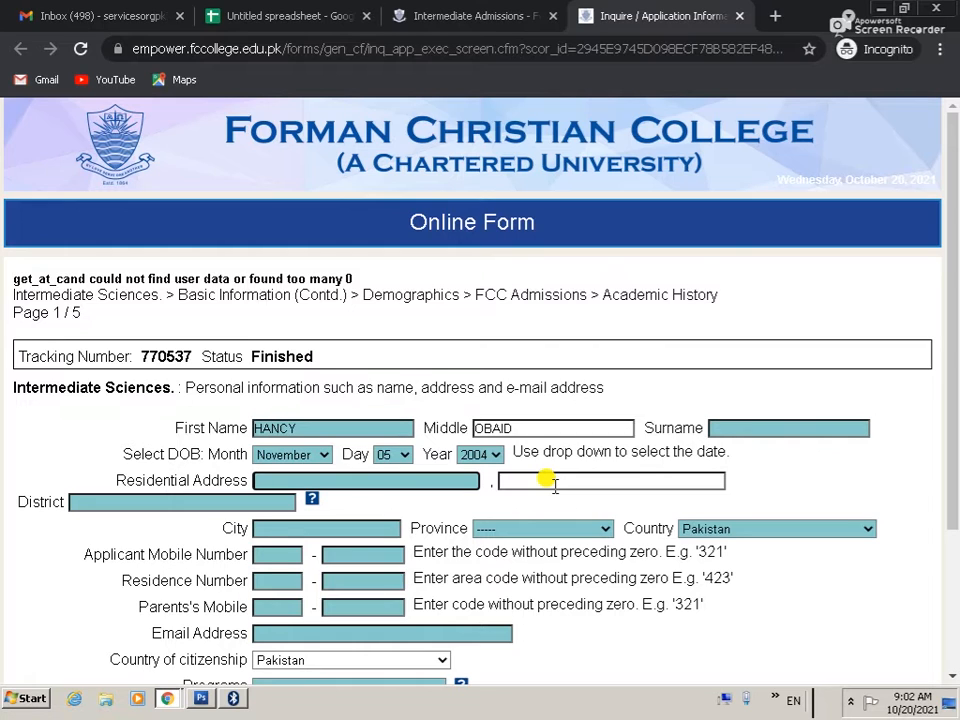
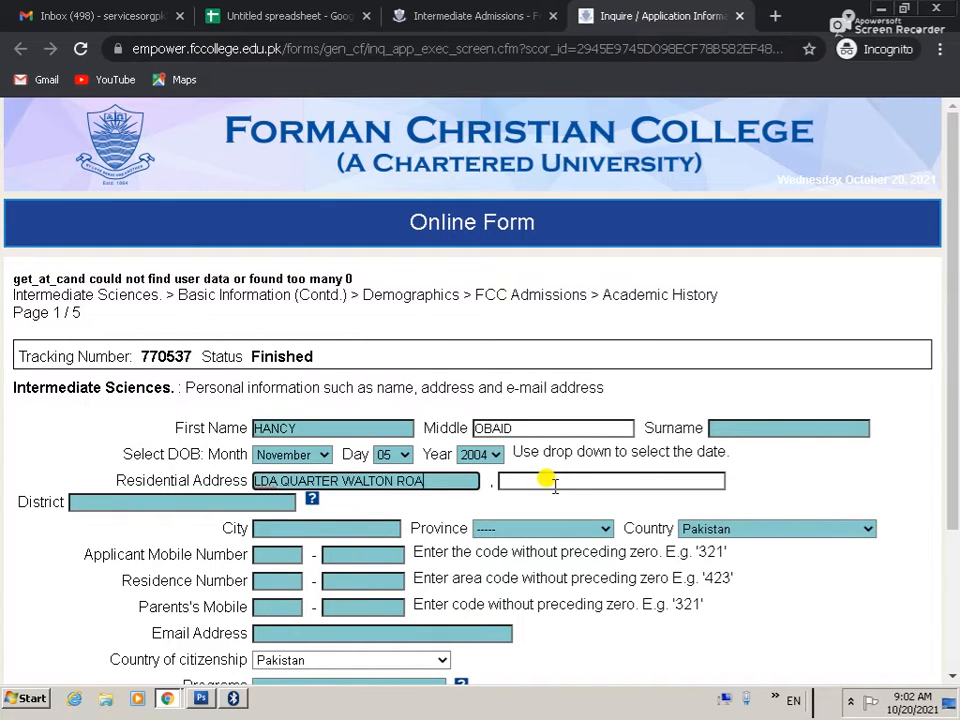
key(Tab)
text(LAHORE)
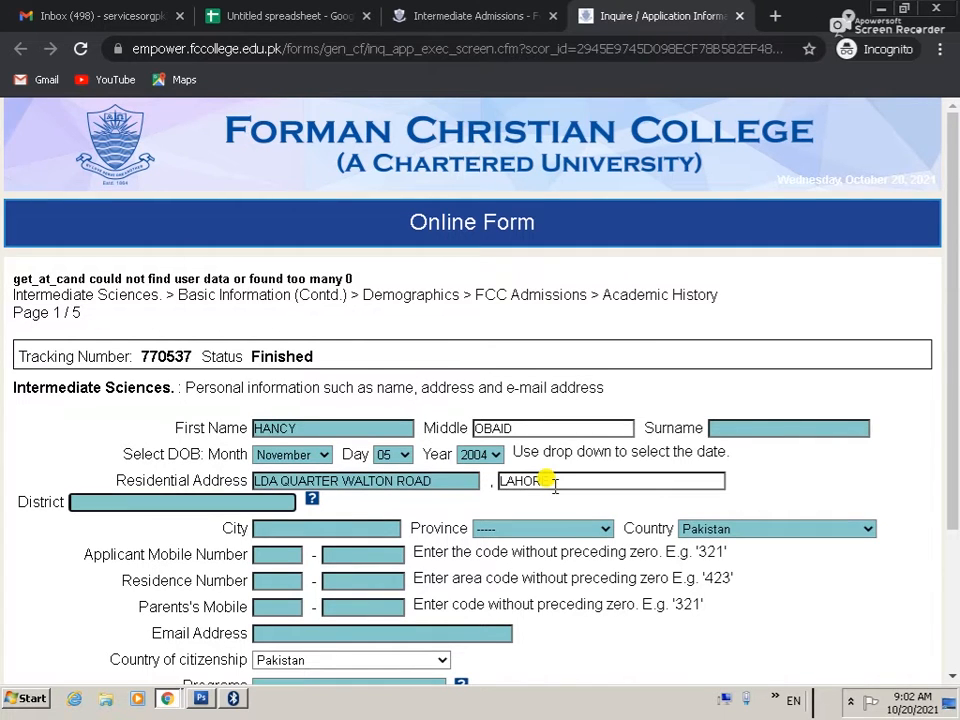
text(LAHORE)
key(Tab)
text(LAH)
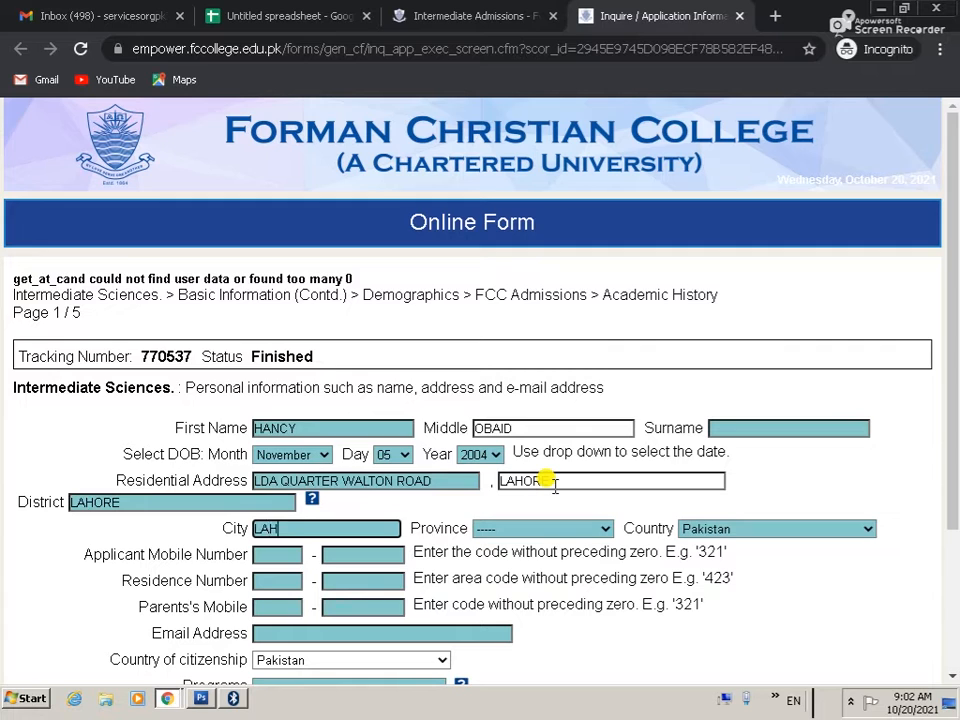
text(ORE)
key(Tab)
key(p)
key(Tab)
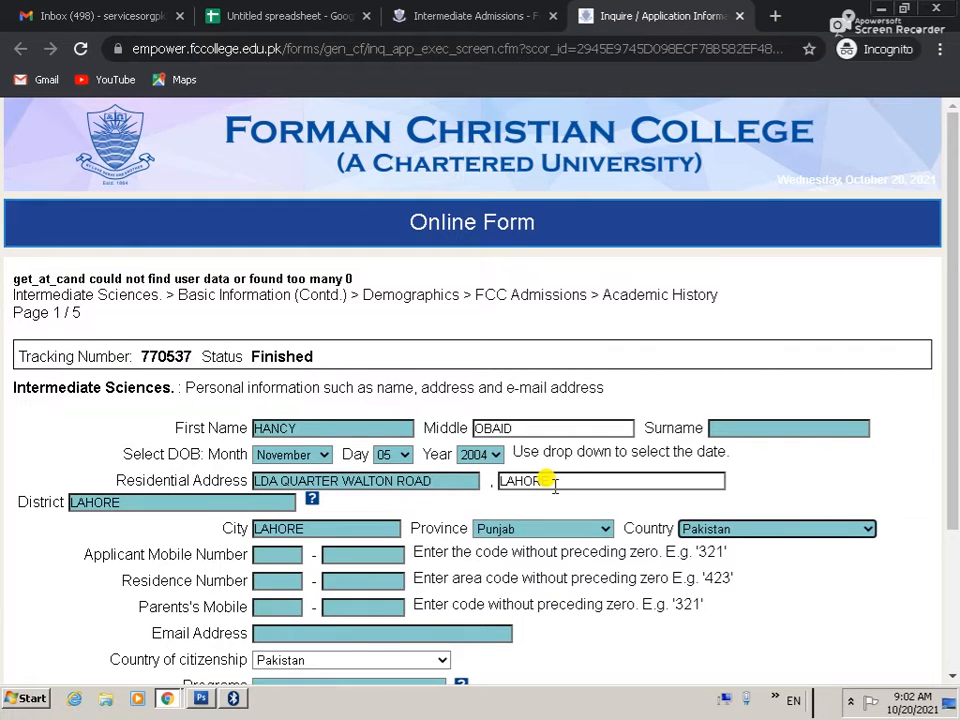
key(Tab)
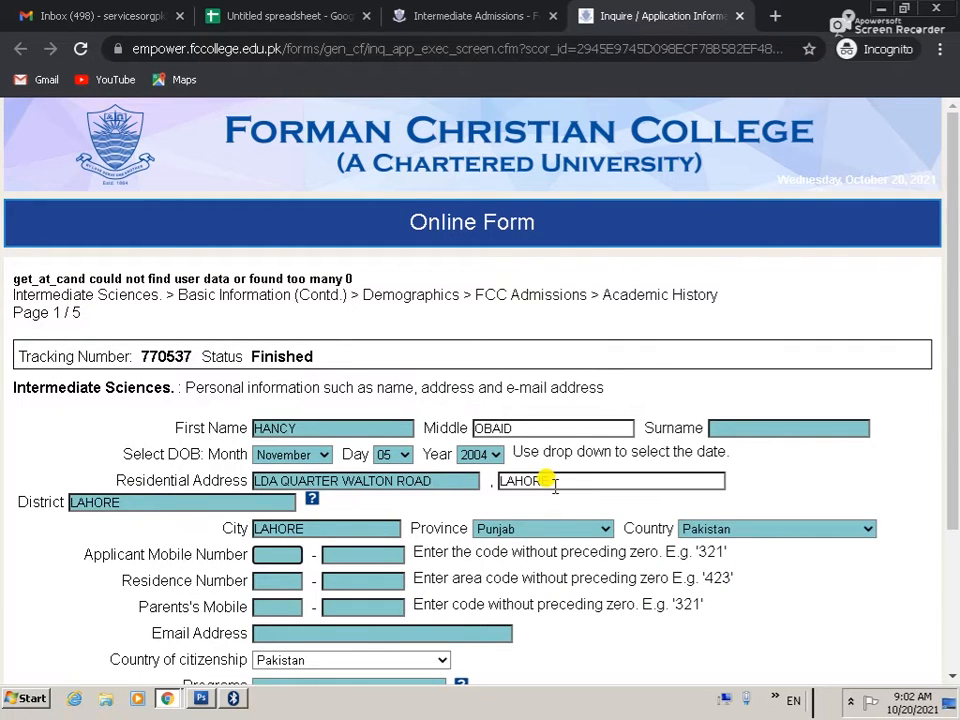
Step: Enter the applicant's mobile number with its code, then start on the residence number
scroll(317, 514, down, 2)
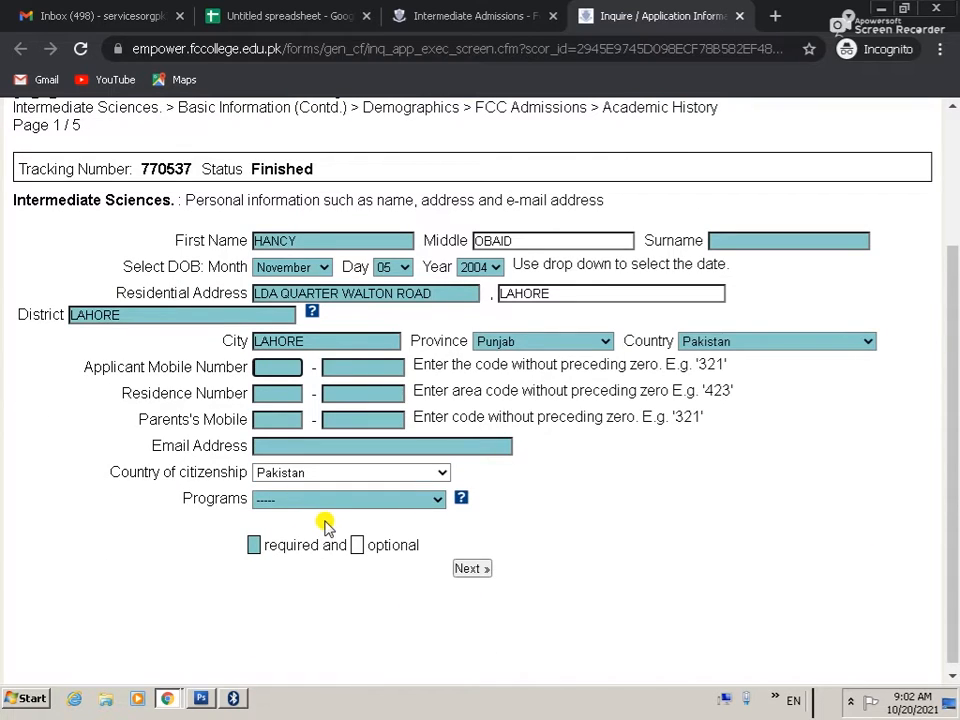
key(Tab)
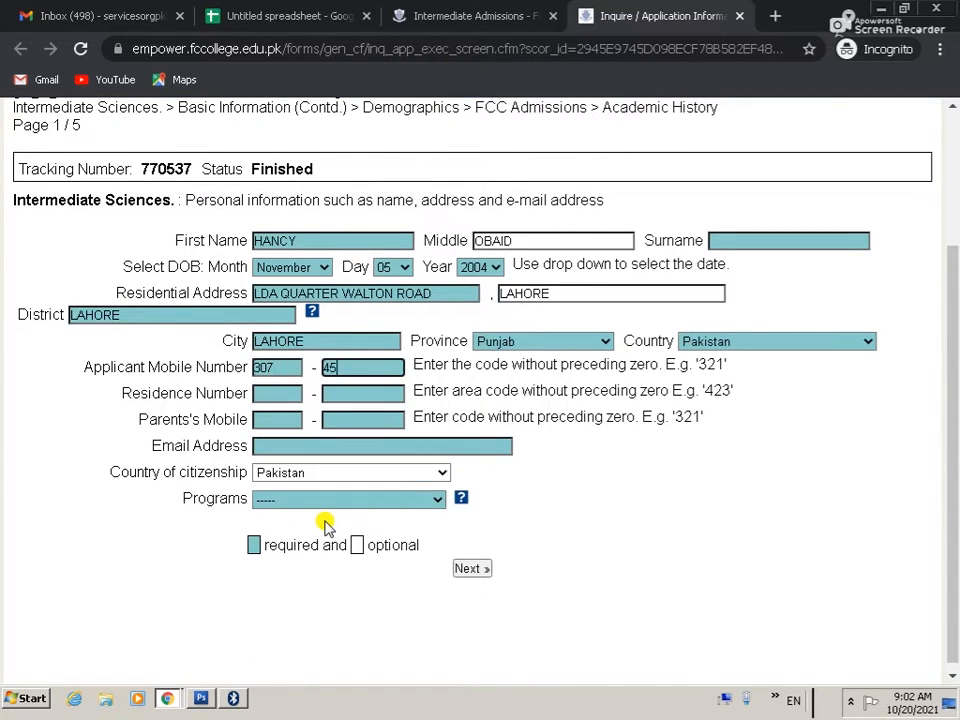
key(Tab)
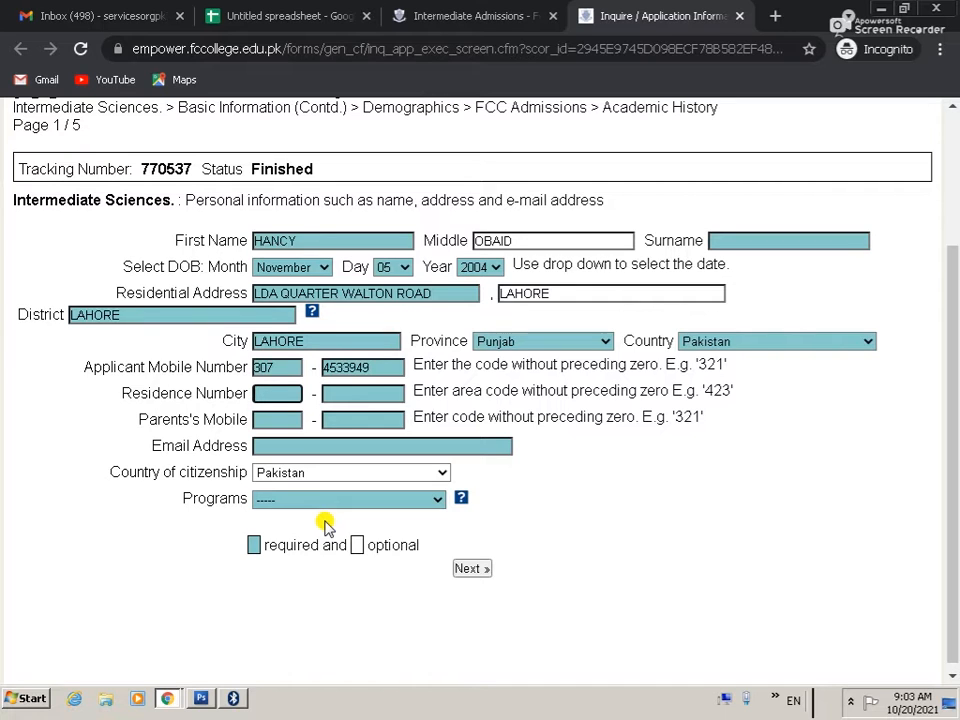
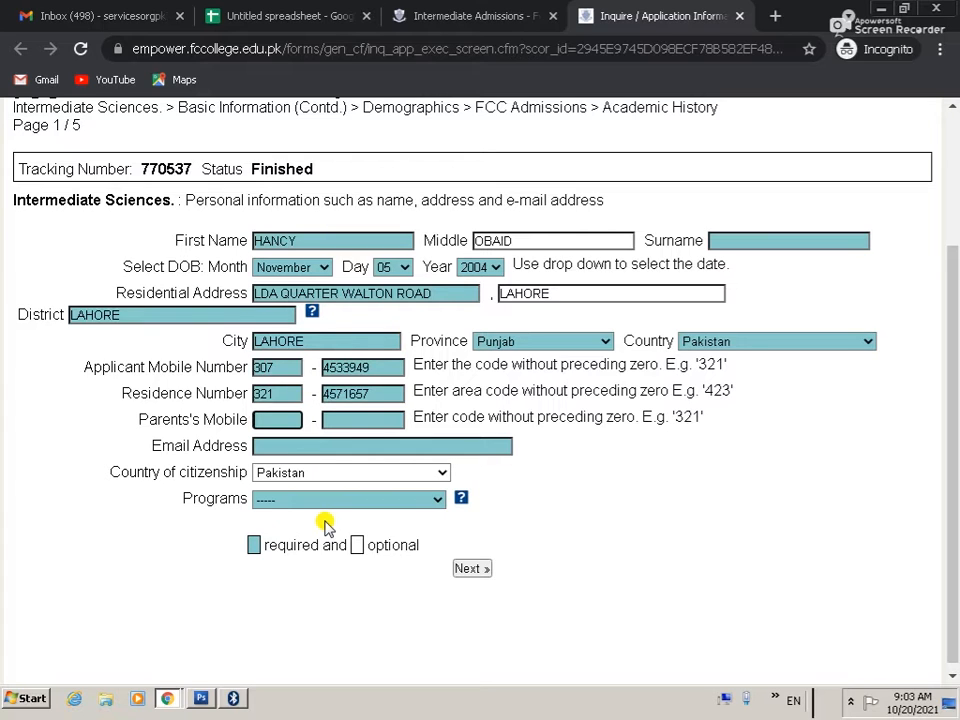
Step: Move the misplaced number into Parents' Mobile and re-enter the residence code and number
key(shift+Tab)
key(shift+Tab)
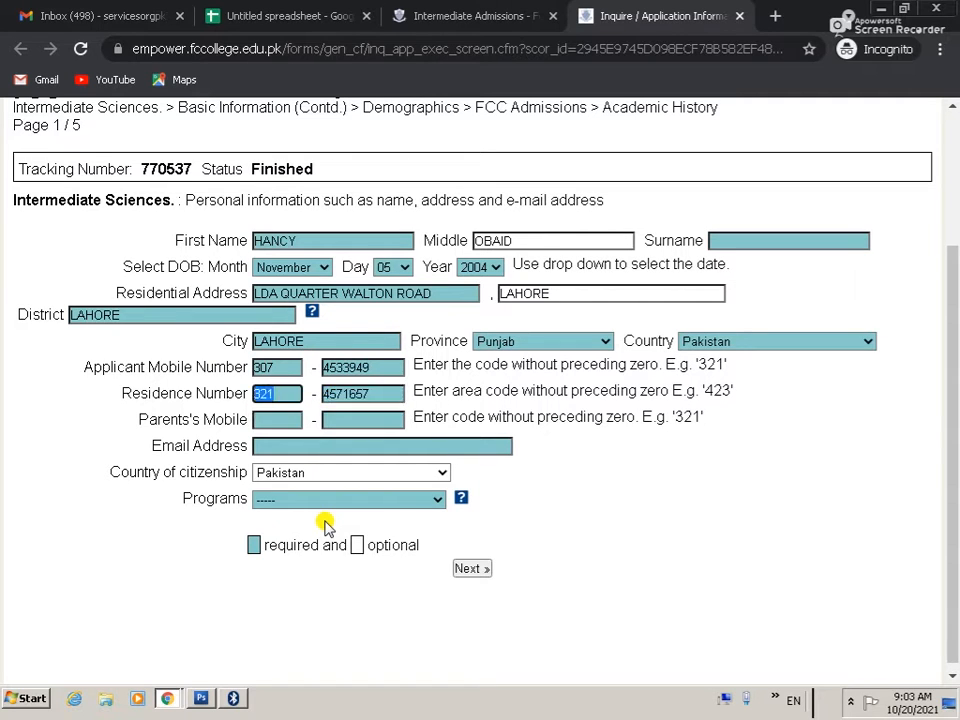
key(BackSpace)
key(Tab)
key(Tab)
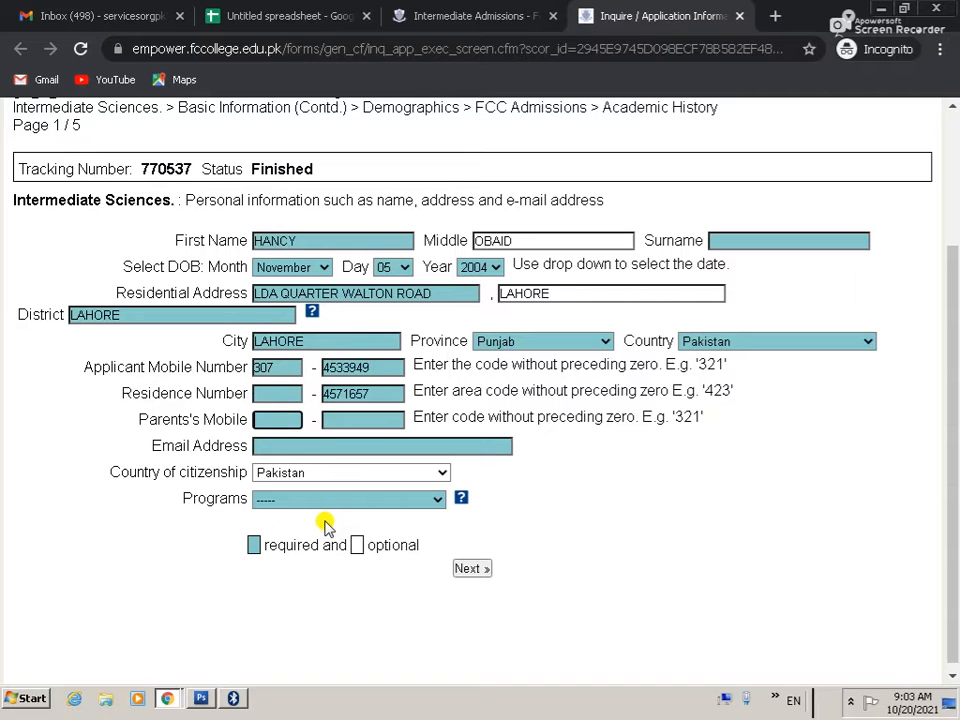
text(321)
key(shift+Tab)
key(ctrl+c)
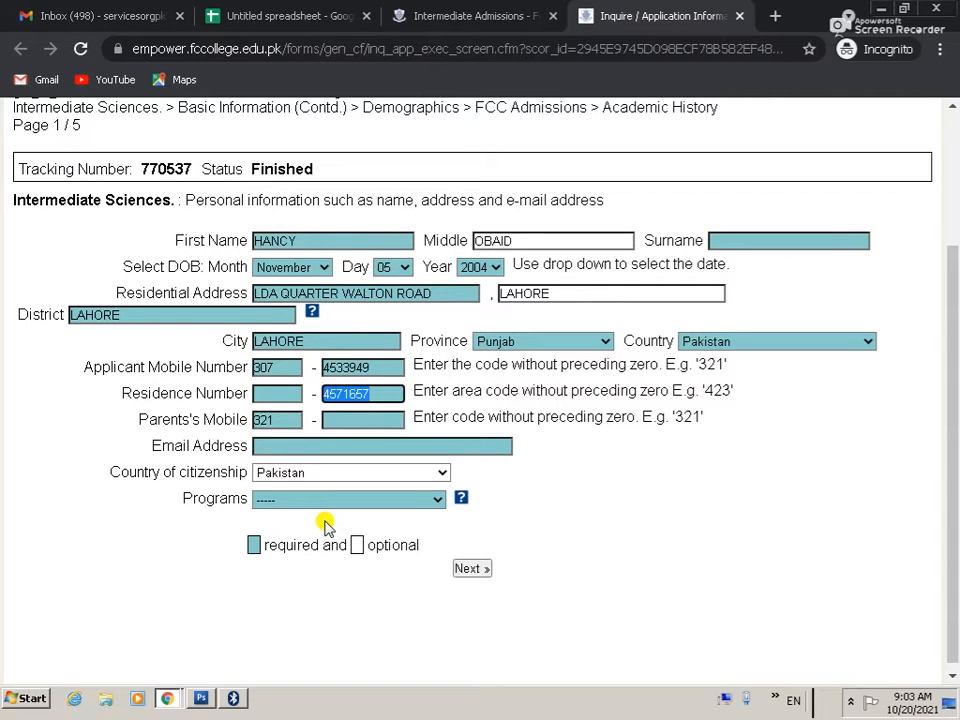
key(BackSpace)
key(Tab)
key(Tab)
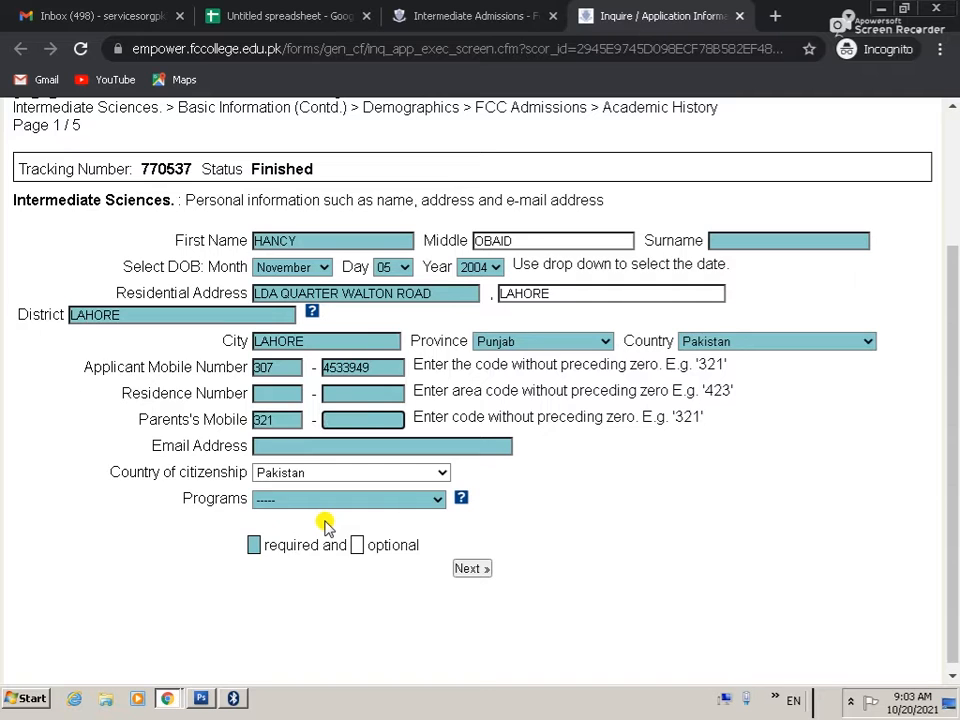
key(ctrl+v)
key(shift+Tab)
key(shift+Tab)
key(shift+Tab)
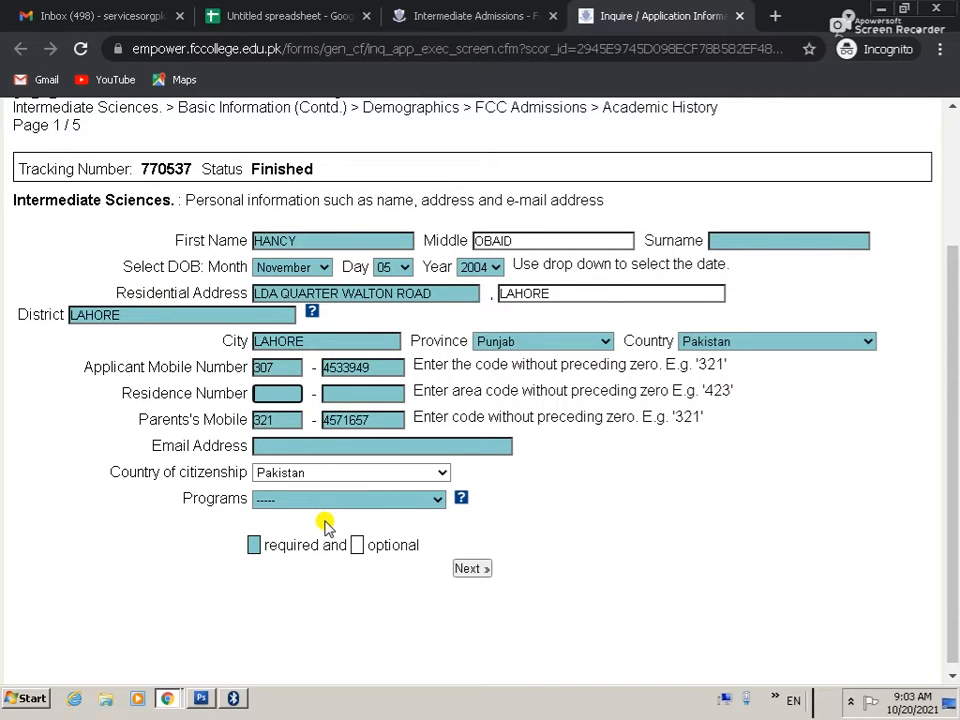
key(Tab)
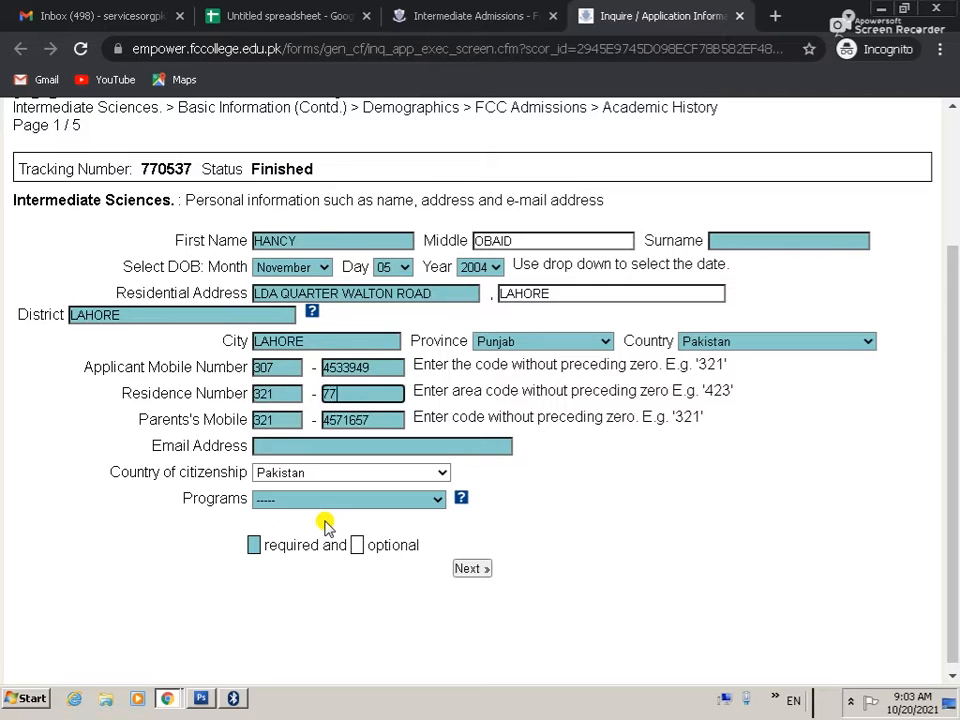
key(Tab)
key(Tab)
key(Tab)
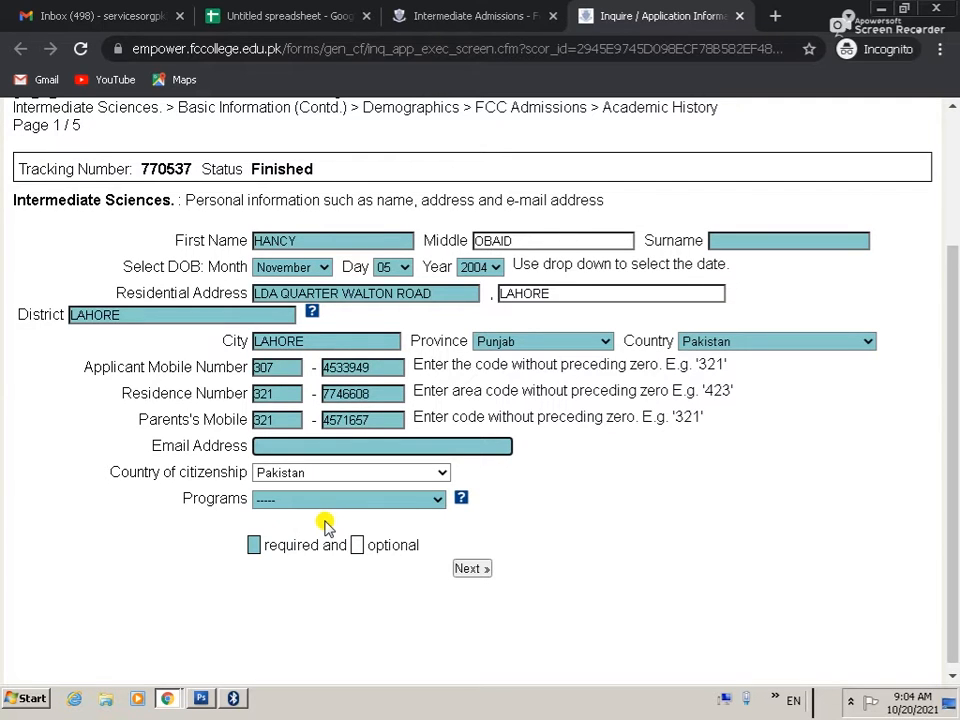
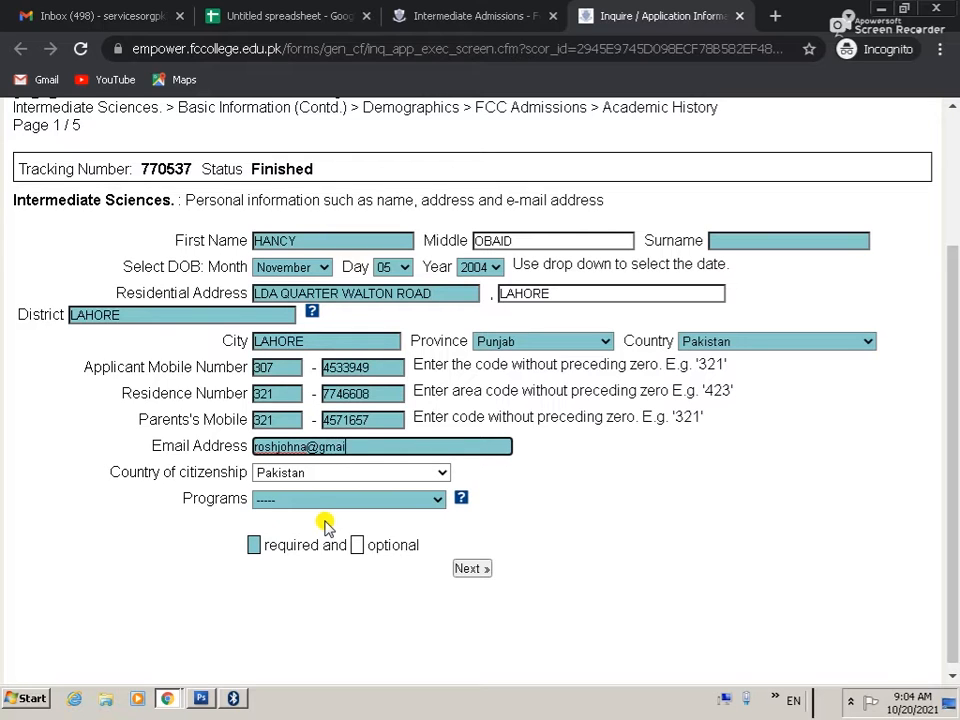
Step: Enter the applicant's e-mail address and choose Pre-Medical as the programme
key(Tab)
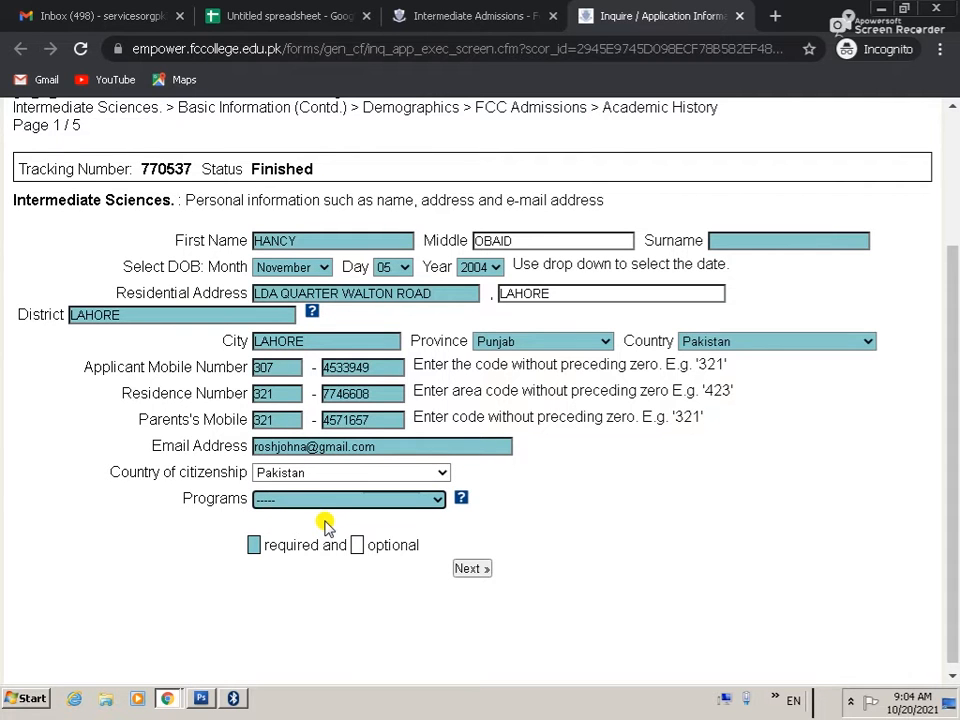
key(Down)
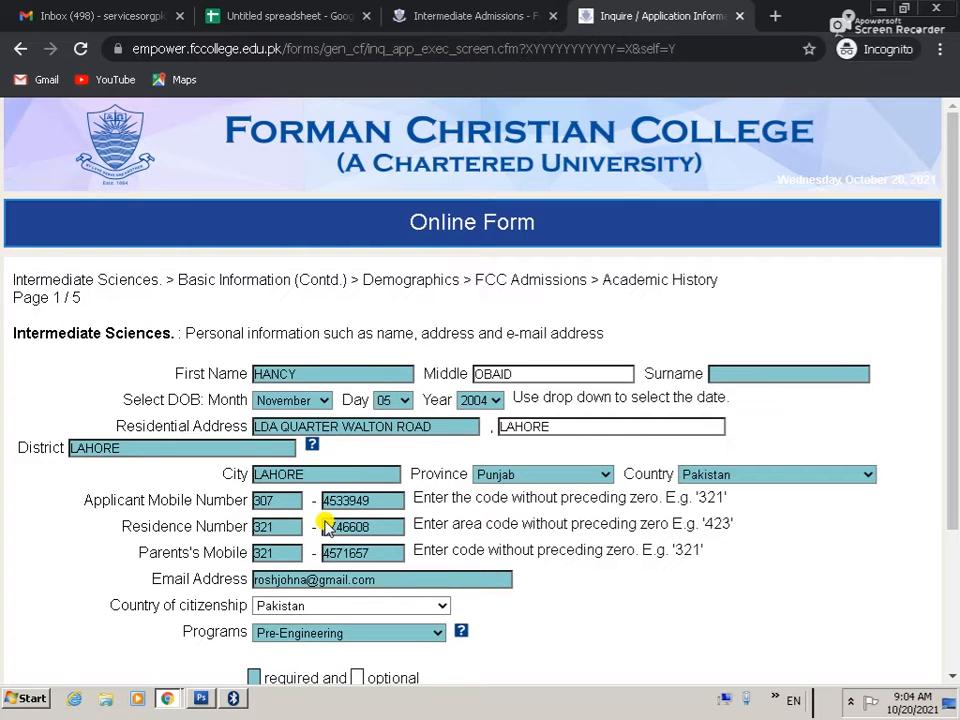
scroll(321, 525, down, 2)
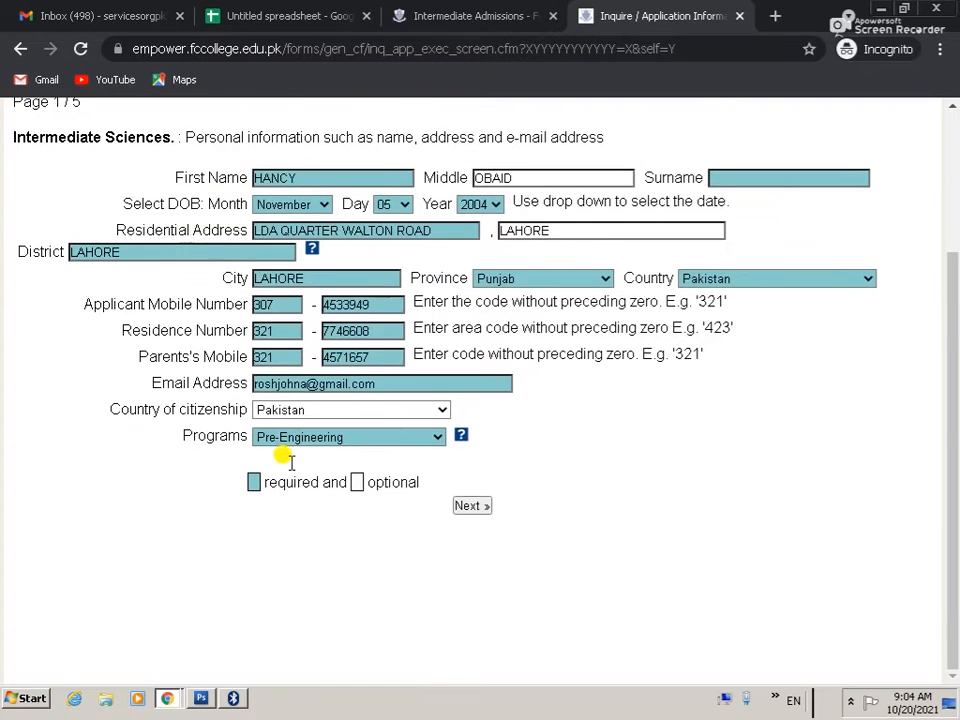
click(367, 443)
click(297, 519)
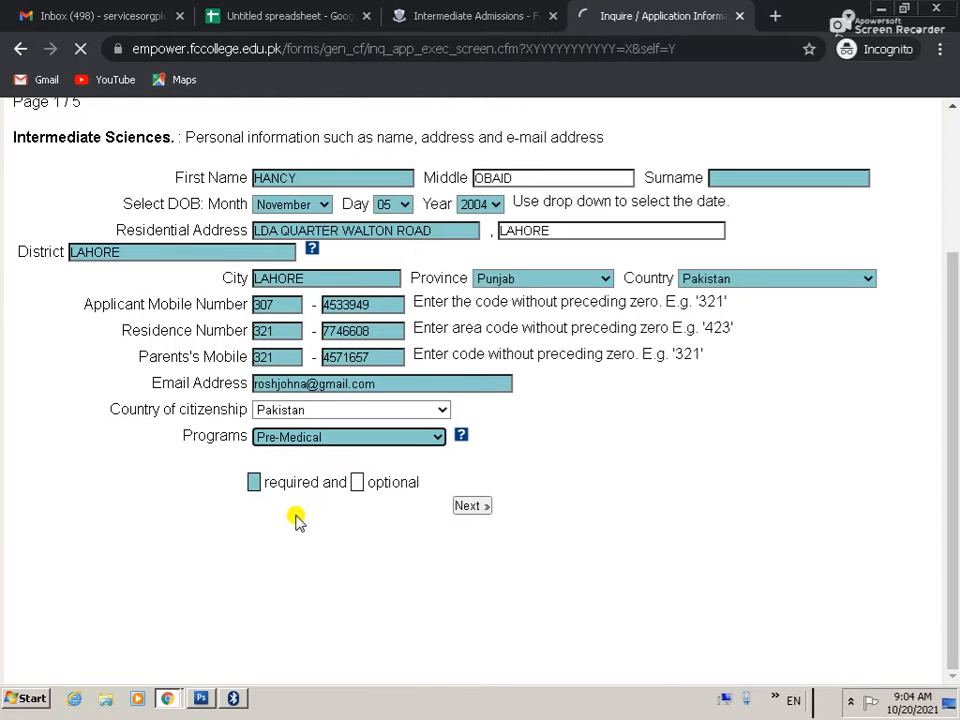
Step: Advance the form to page 2, Student Miscellaneous Data
scroll(455, 540, down, 2)
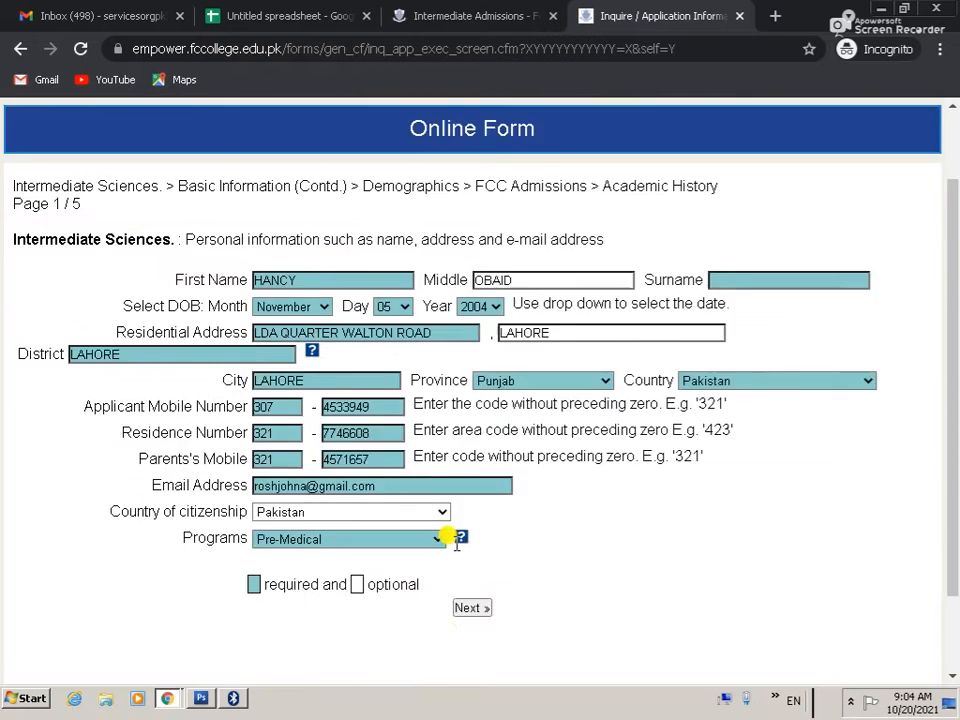
scroll(455, 540, down, 1)
click(470, 506)
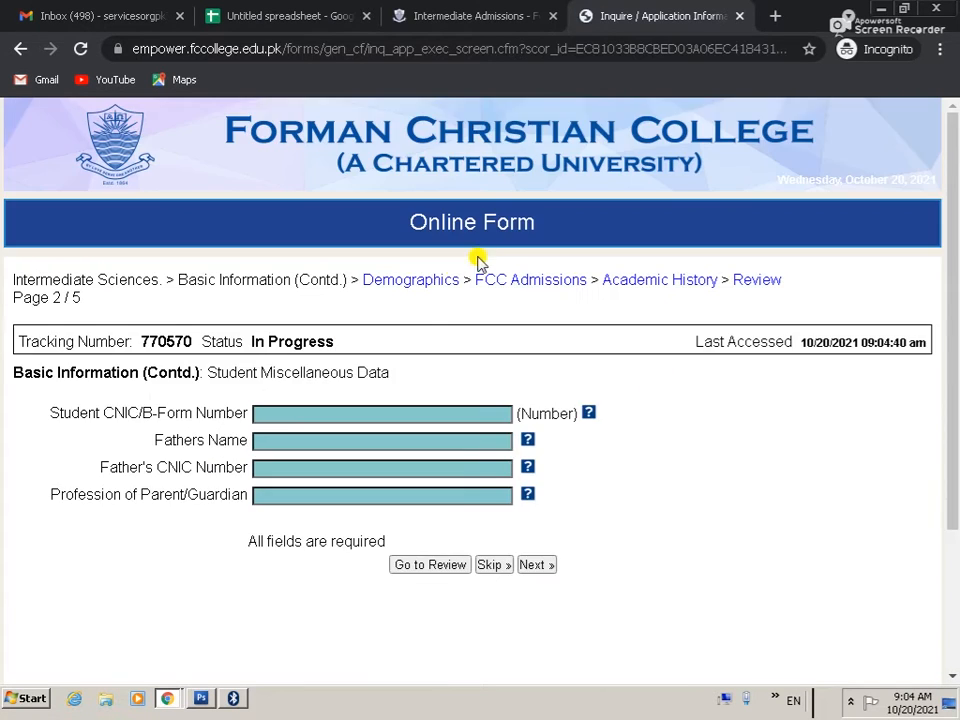
scroll(477, 262, down, 1)
Step: Enter the student's B-Form number, the father's name and the father's CNIC
click(290, 319)
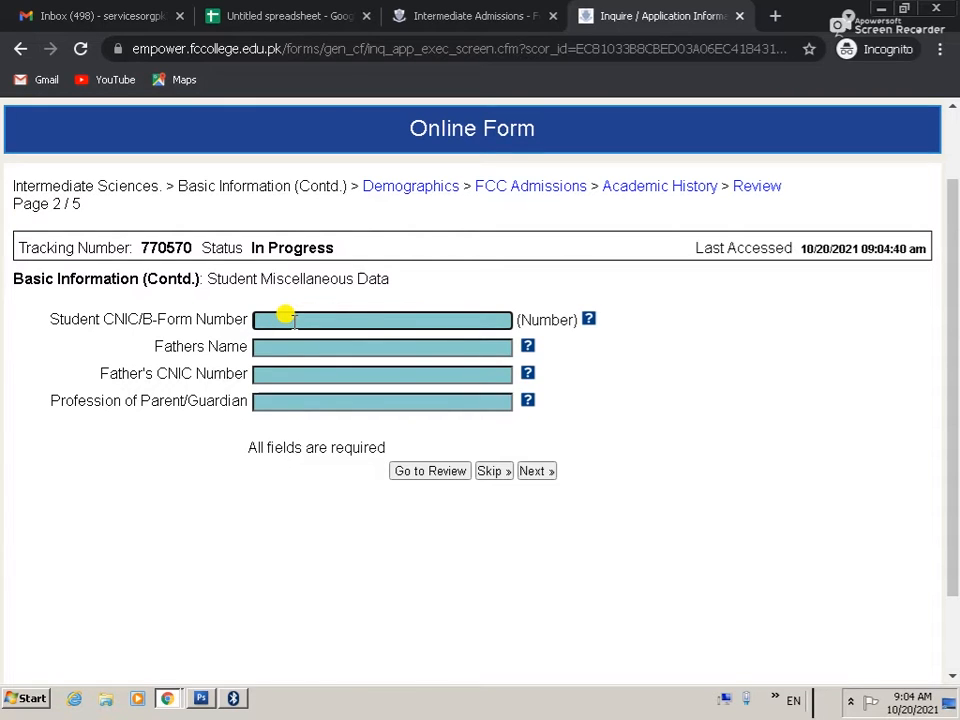
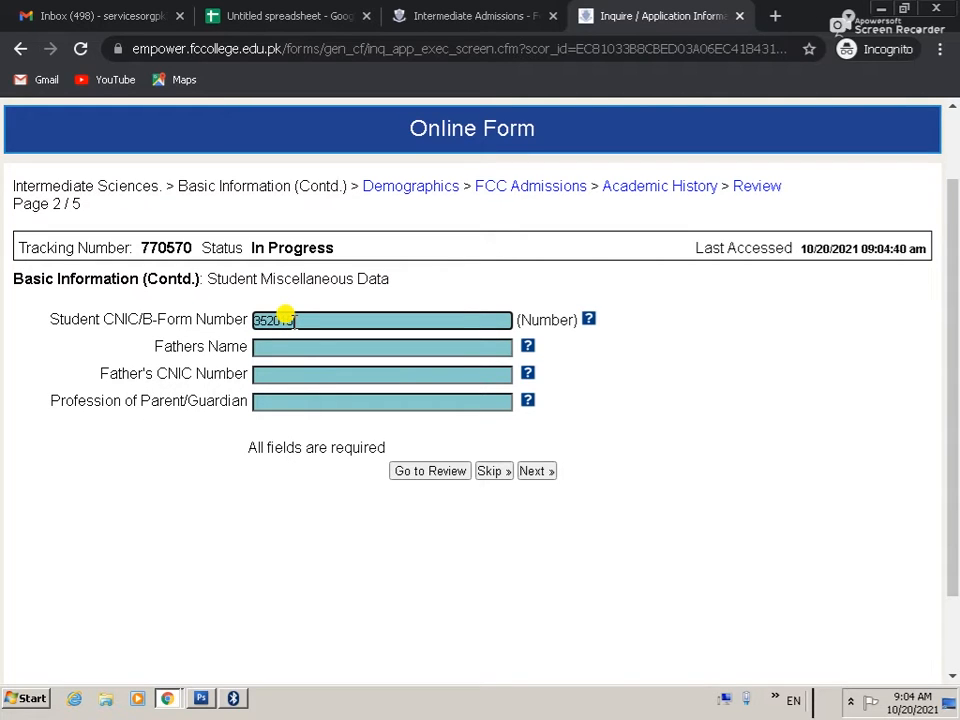
key(Tab)
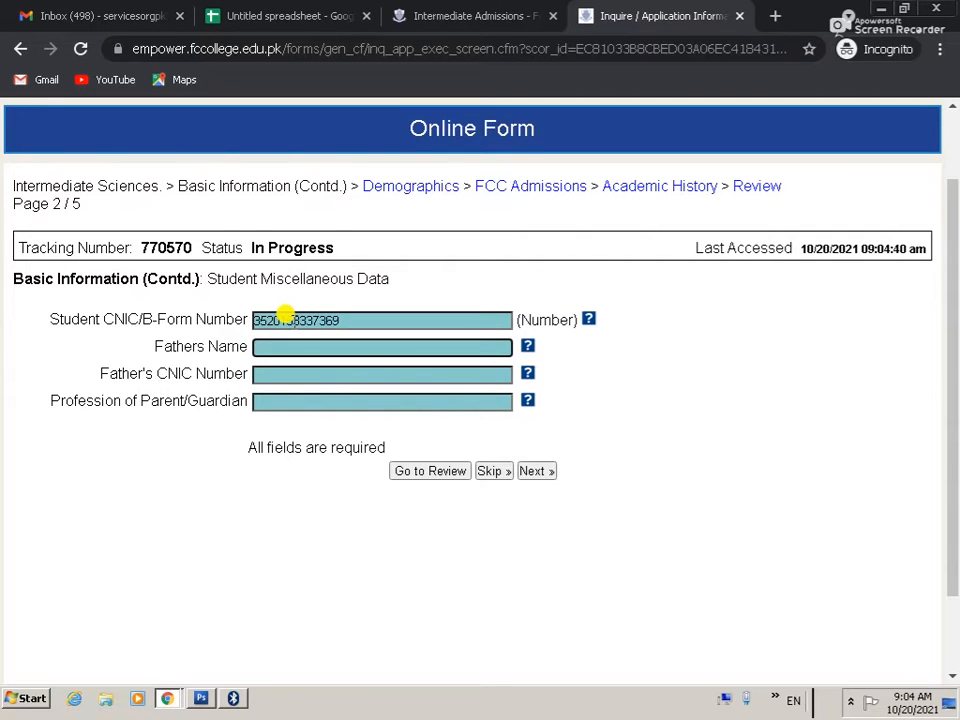
key(Tab)
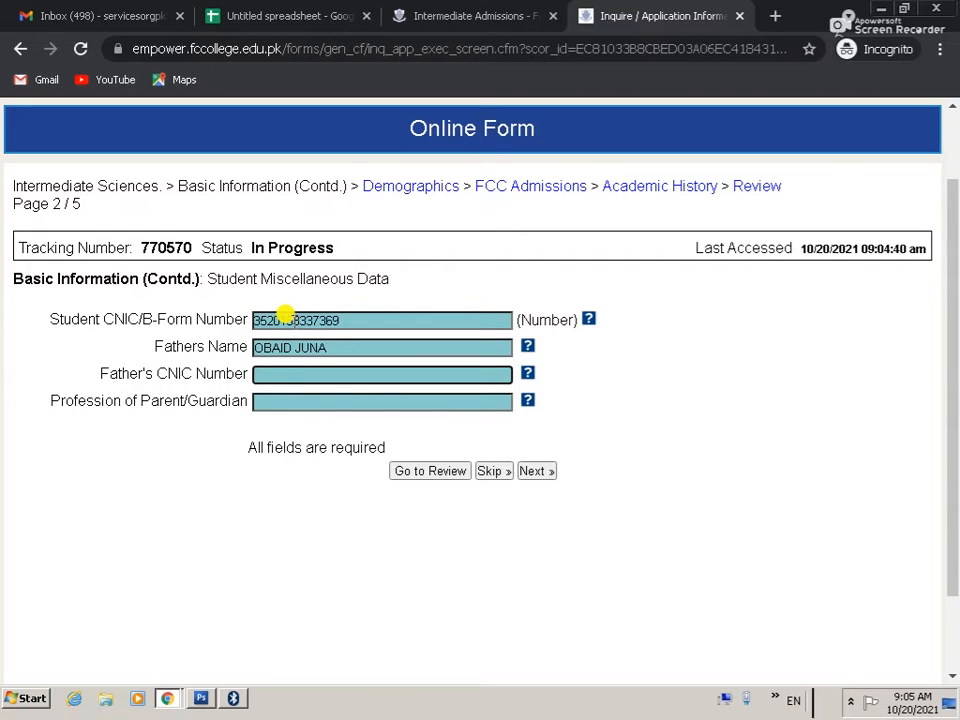
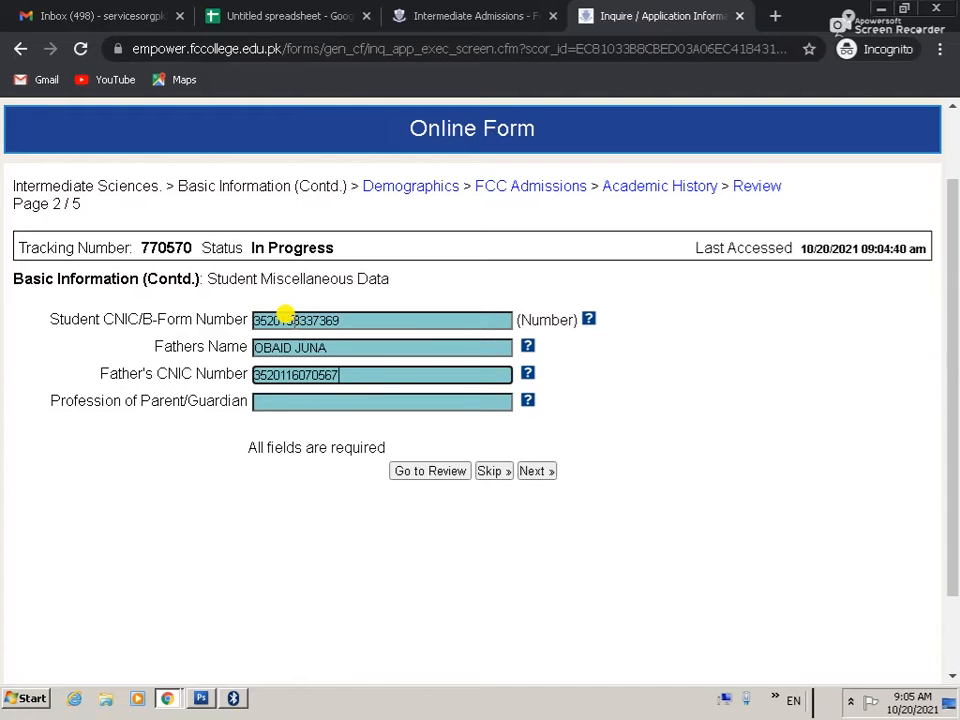
Step: Enter LABOUR as the parent's profession and continue to page 3, Demographics
click(330, 347)
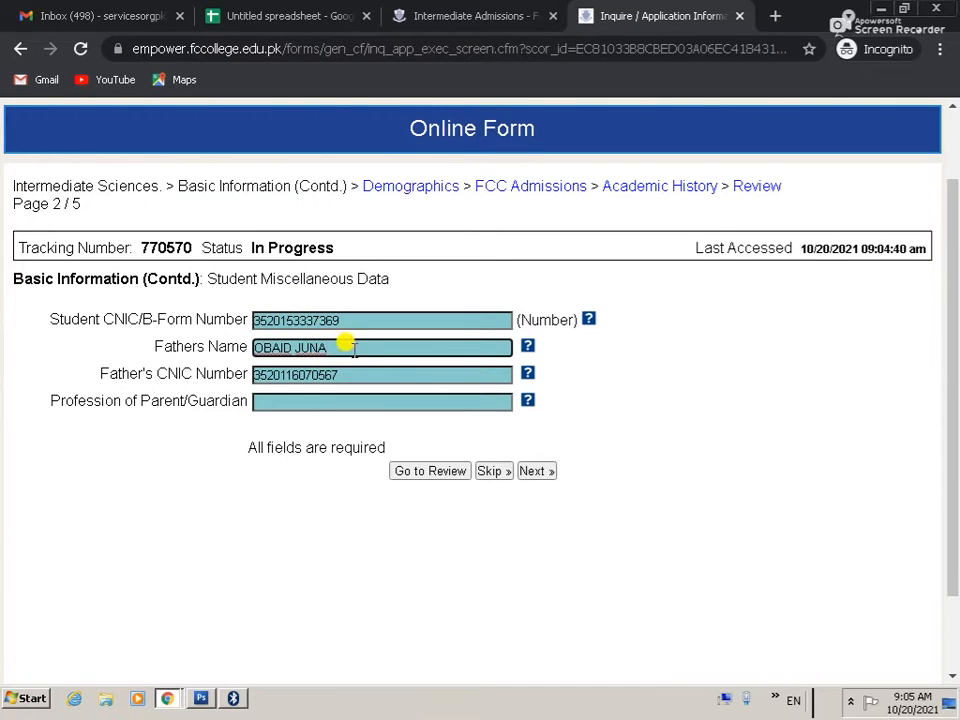
click(297, 400)
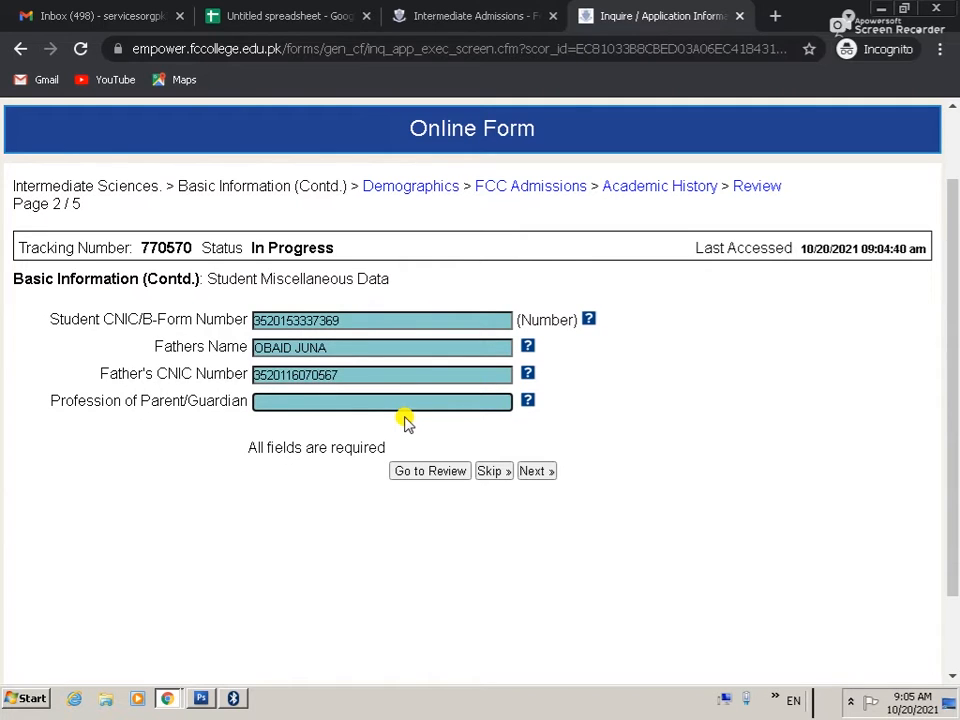
text(LABOUR)
key(Tab)
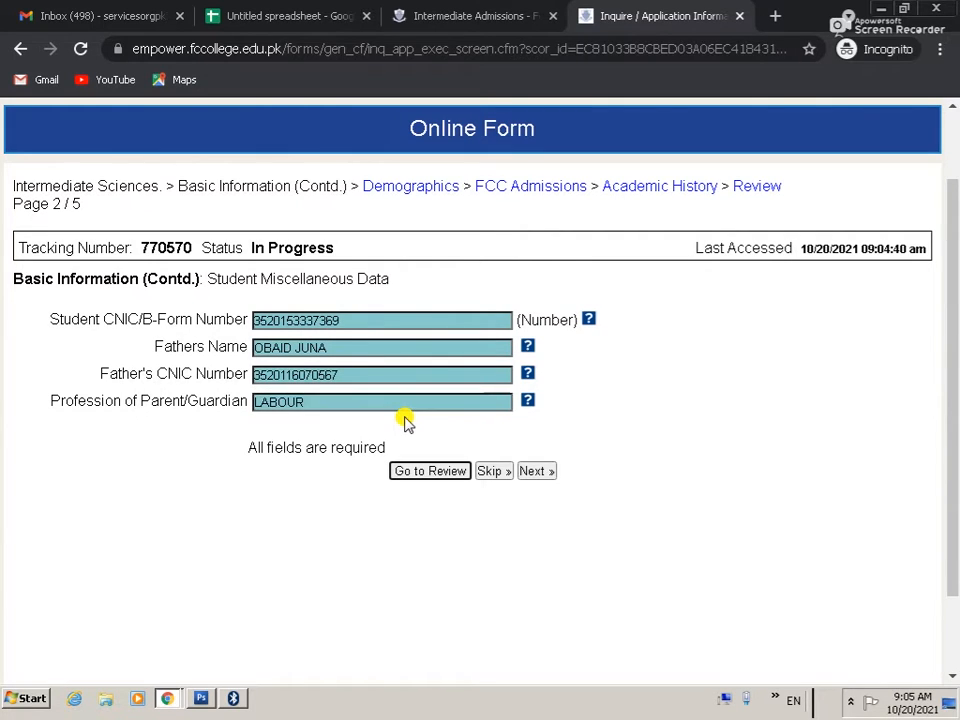
click(538, 474)
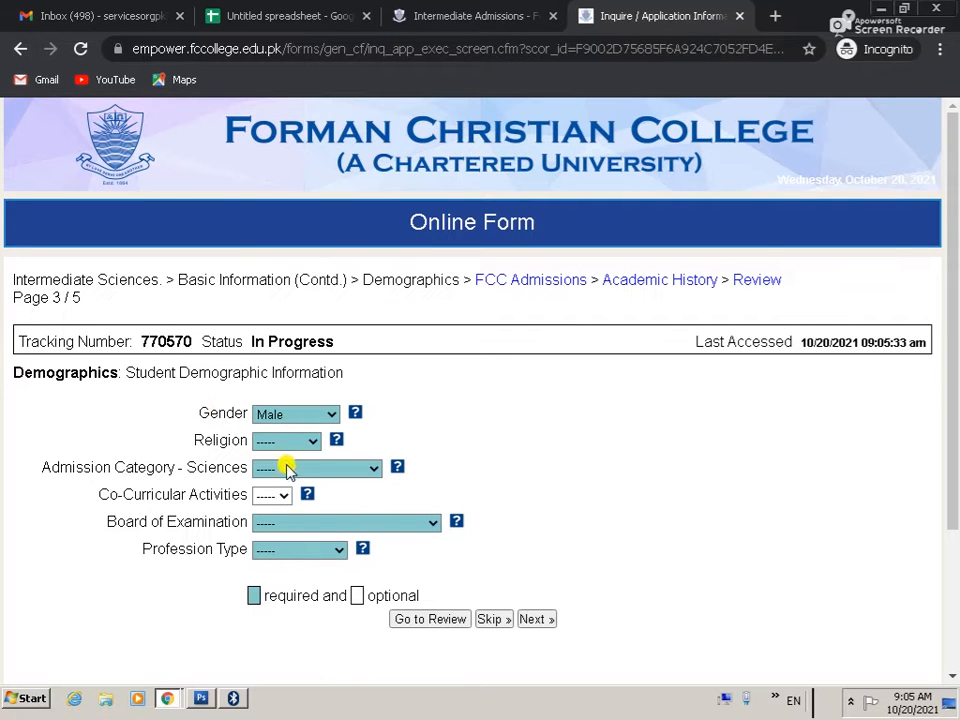
Step: Set Religion to Christian and Admission Category to Minorities
click(283, 441)
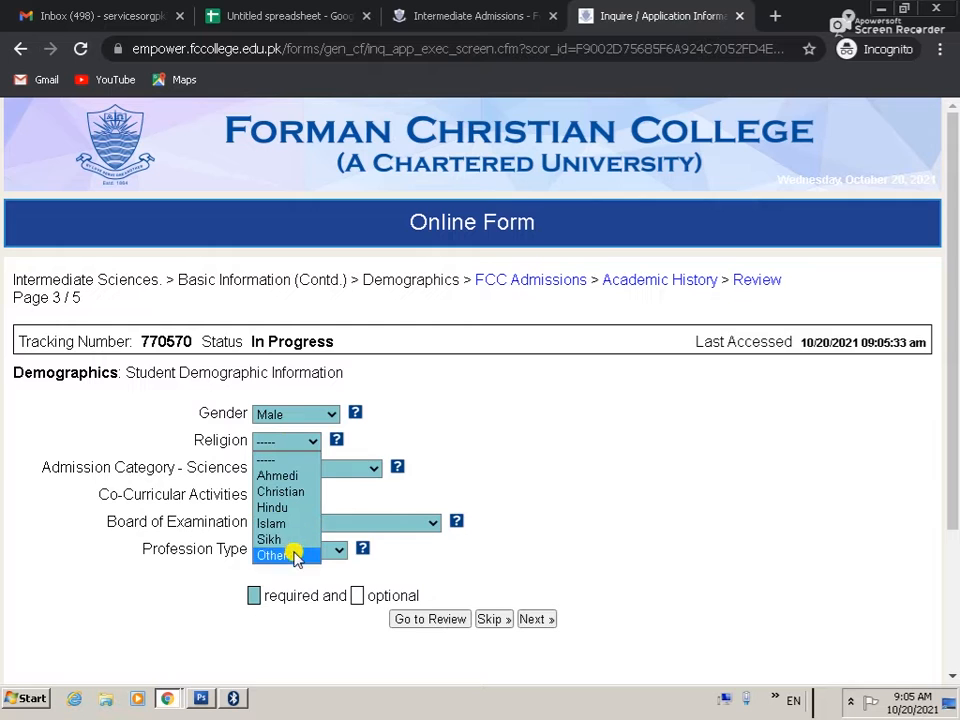
click(295, 492)
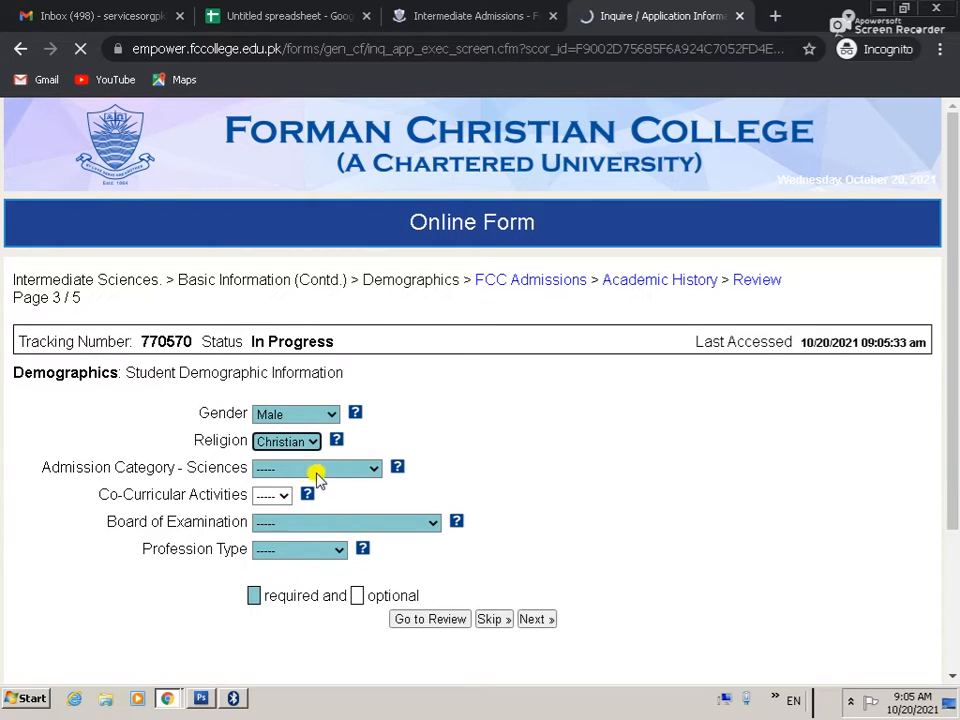
click(338, 470)
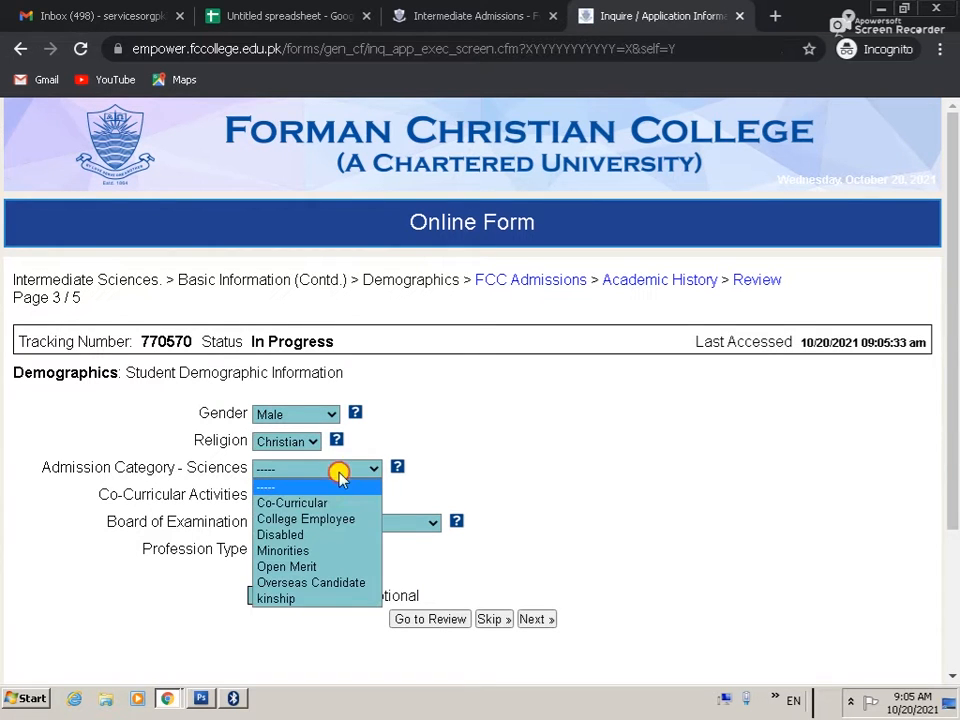
click(316, 551)
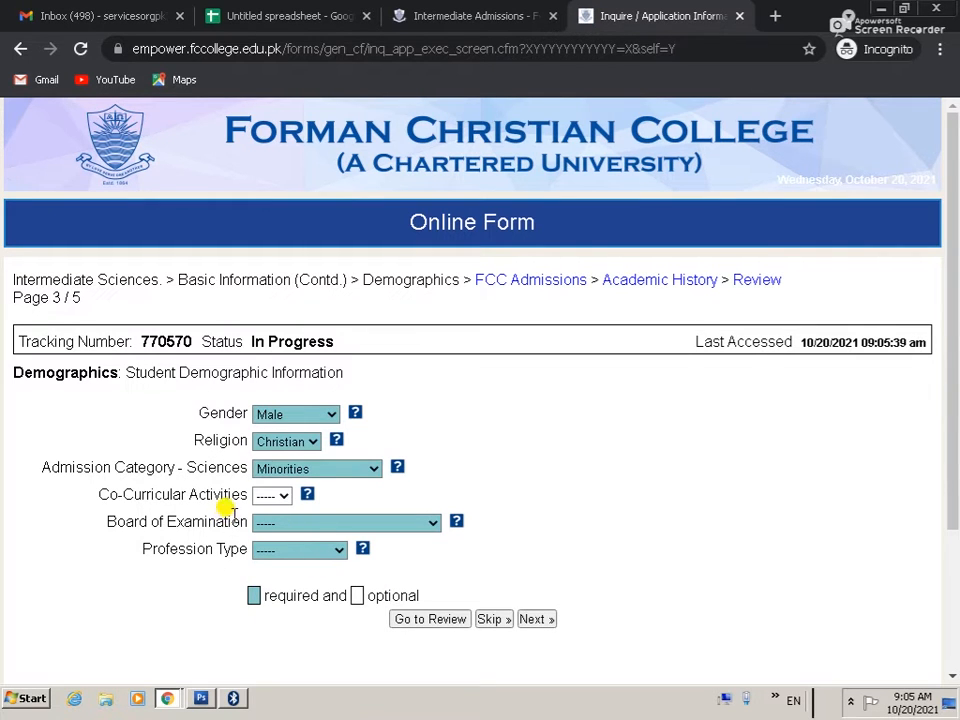
click(273, 496)
click(337, 500)
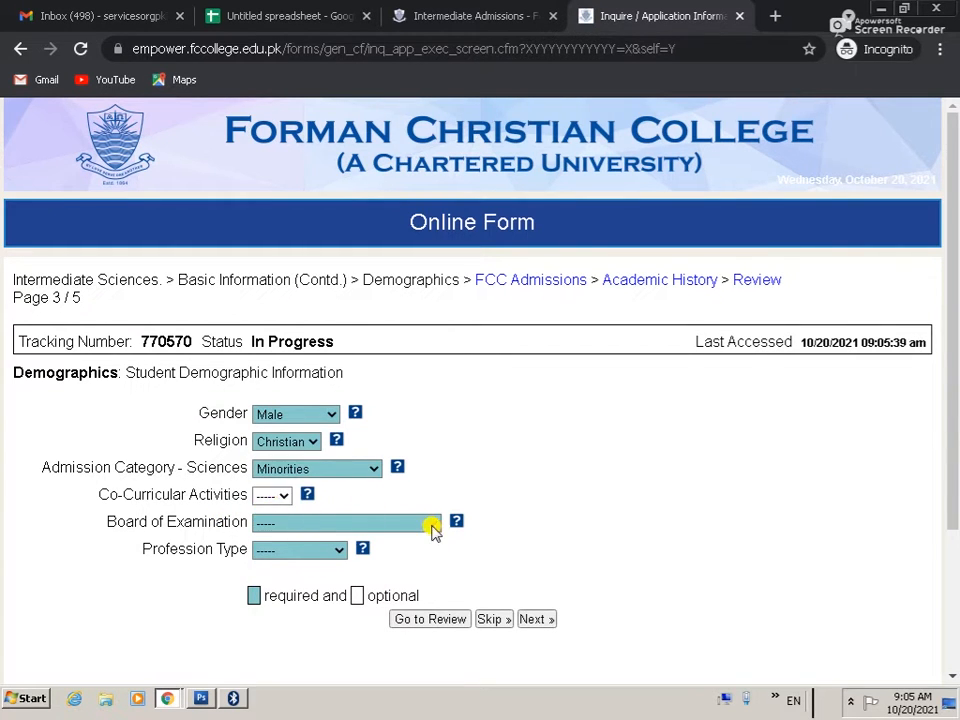
Step: Choose Lahore Board, profession type Labourer, type of work WORK AT PRINTING FACTORY, and continue to page 4
click(431, 528)
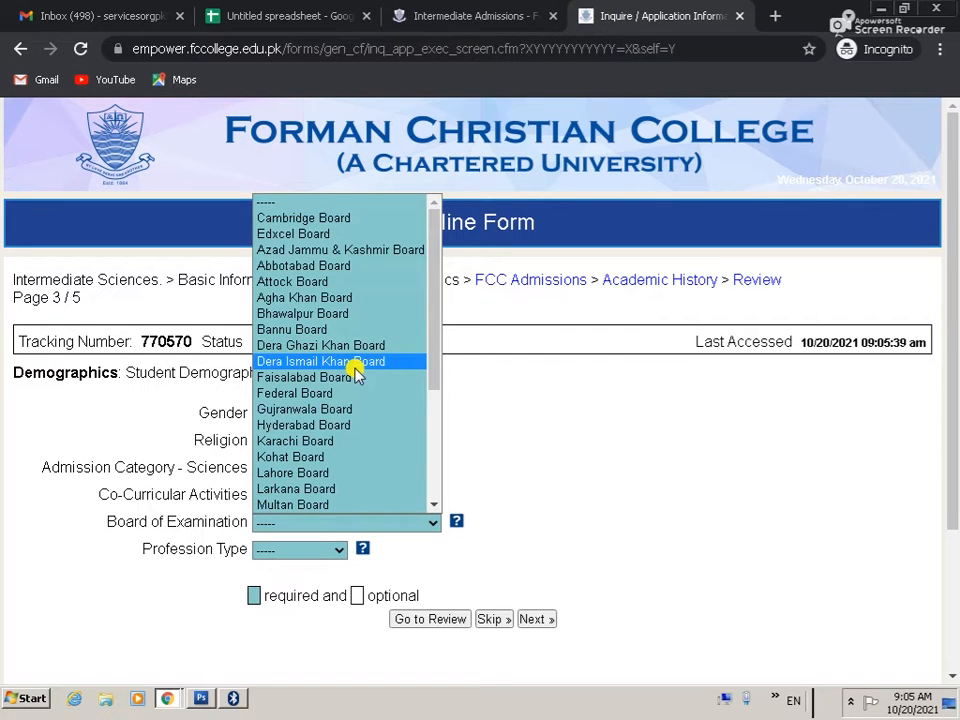
key(l)
key(Return)
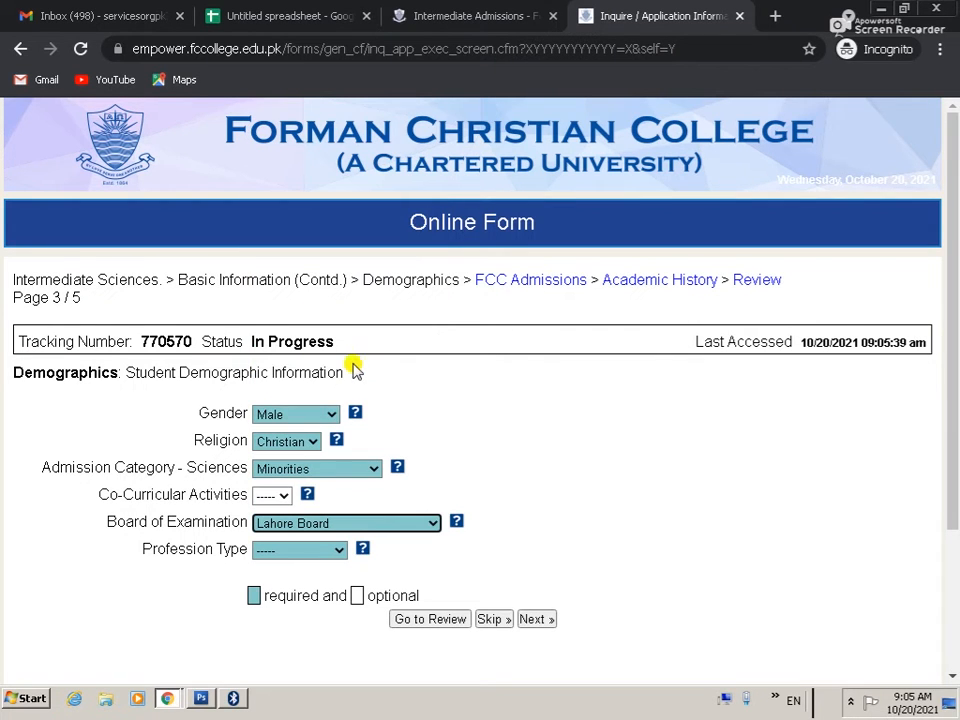
click(306, 549)
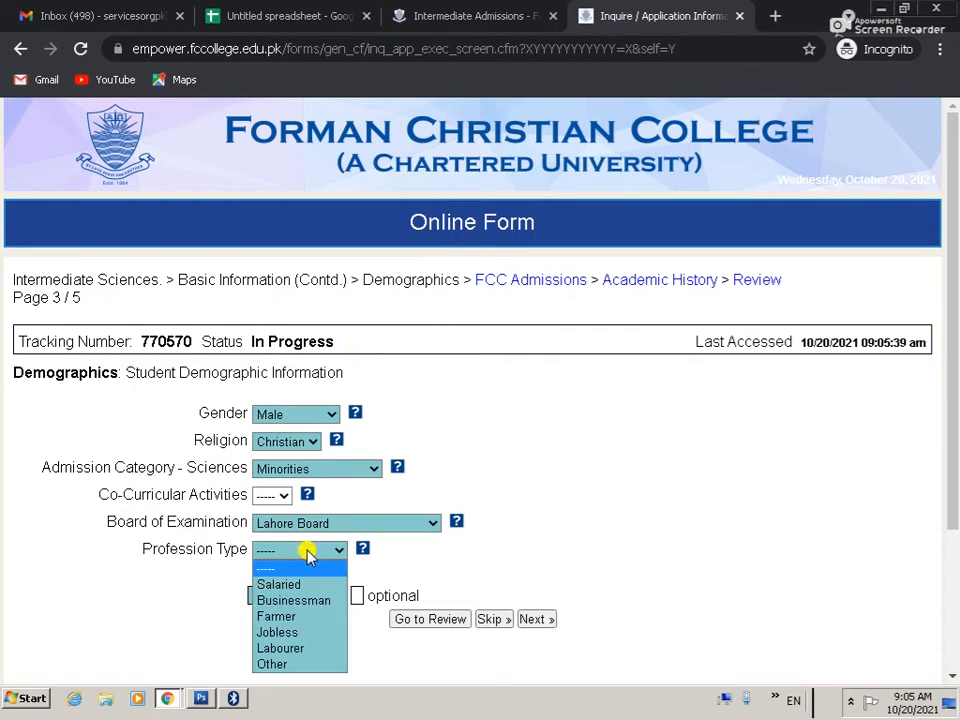
click(300, 646)
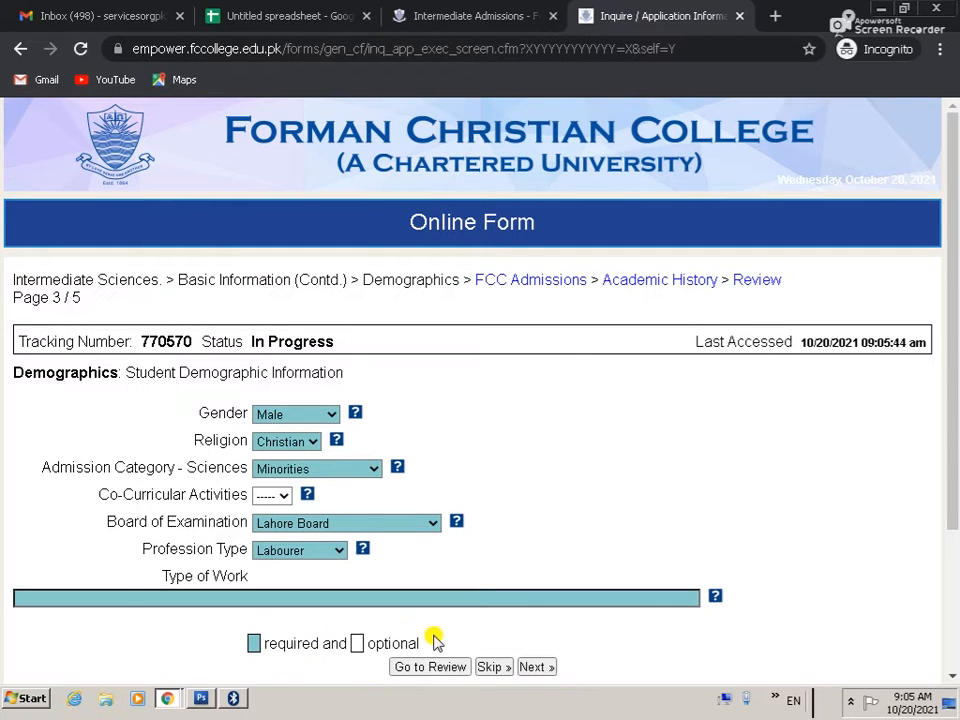
click(114, 601)
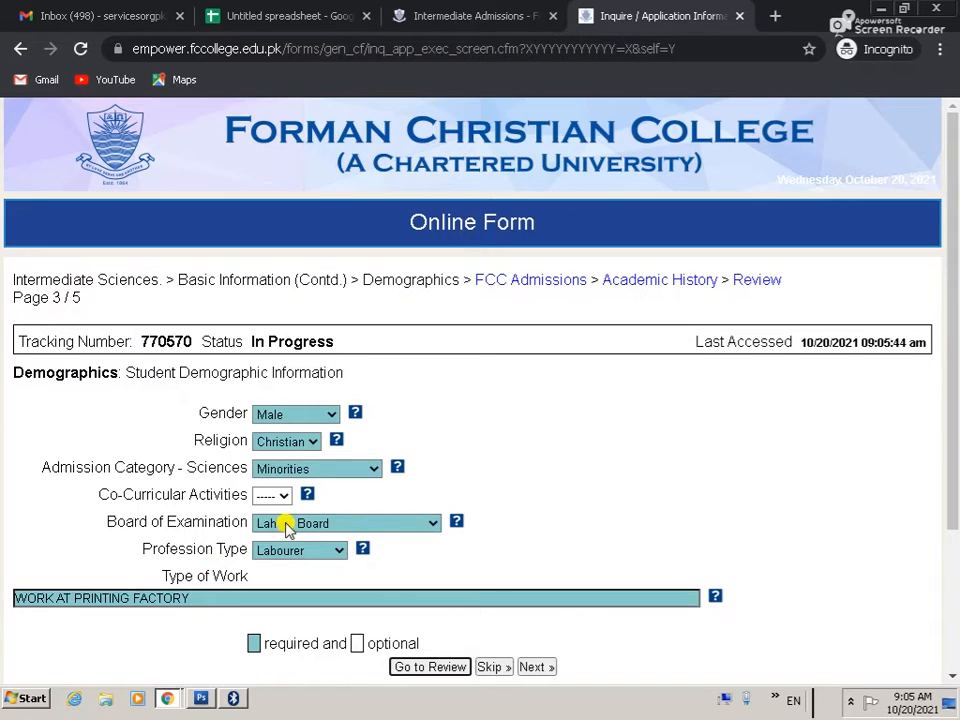
scroll(285, 525, down, 2)
click(533, 471)
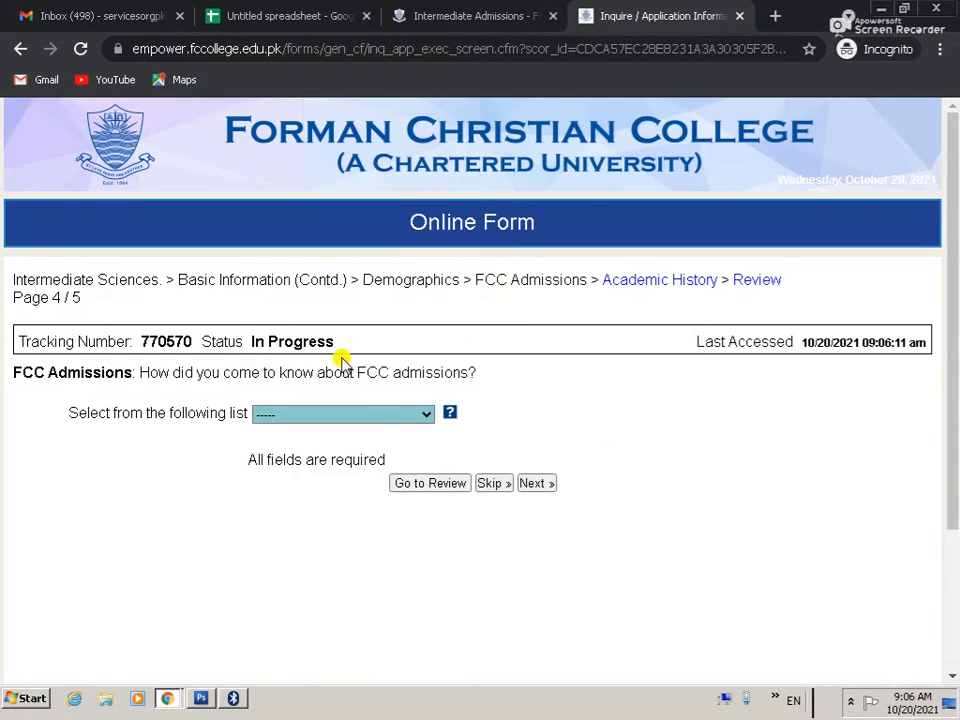
Step: Select Other social and online media as the source and continue to Academic History
click(375, 413)
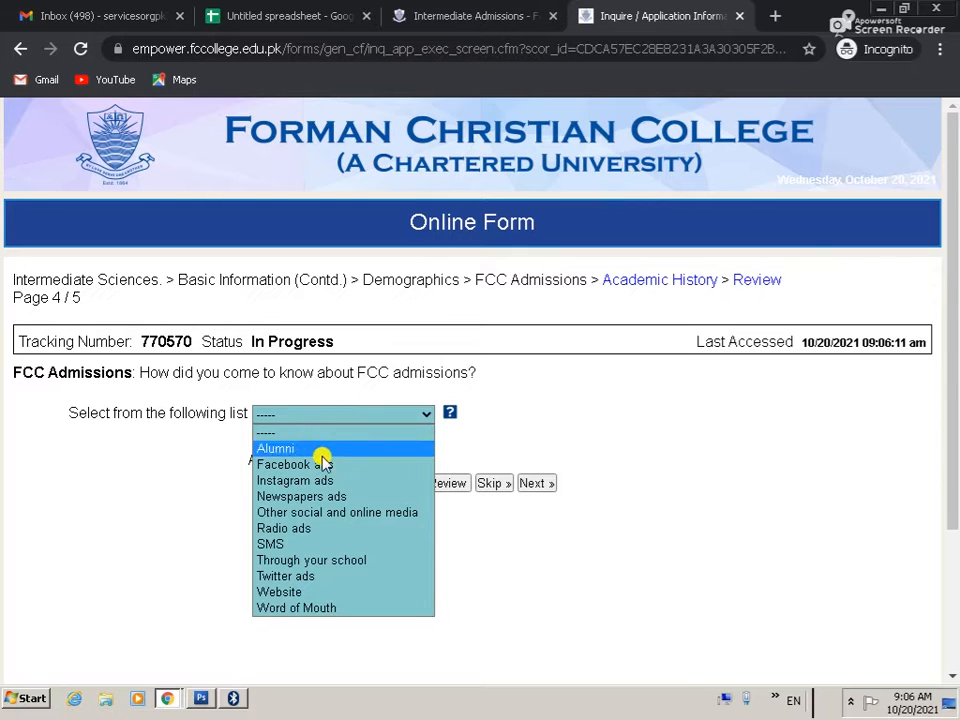
click(335, 512)
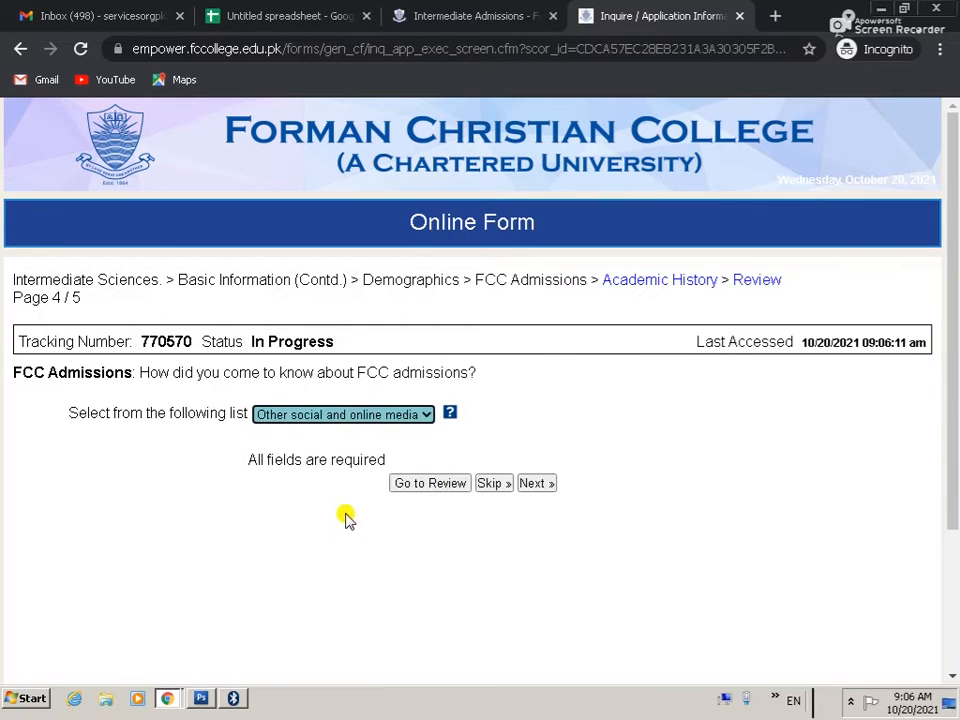
click(544, 487)
Step: Set Level Intermediate, Requirement Matric, year 2021, 704 marks, and open the review page
click(332, 376)
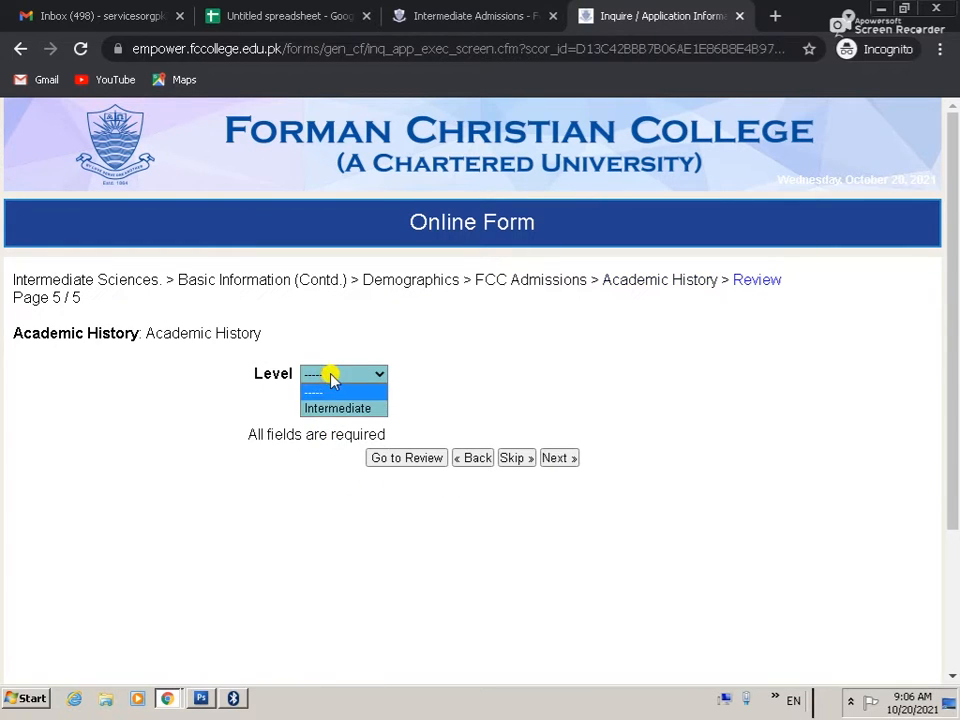
click(330, 410)
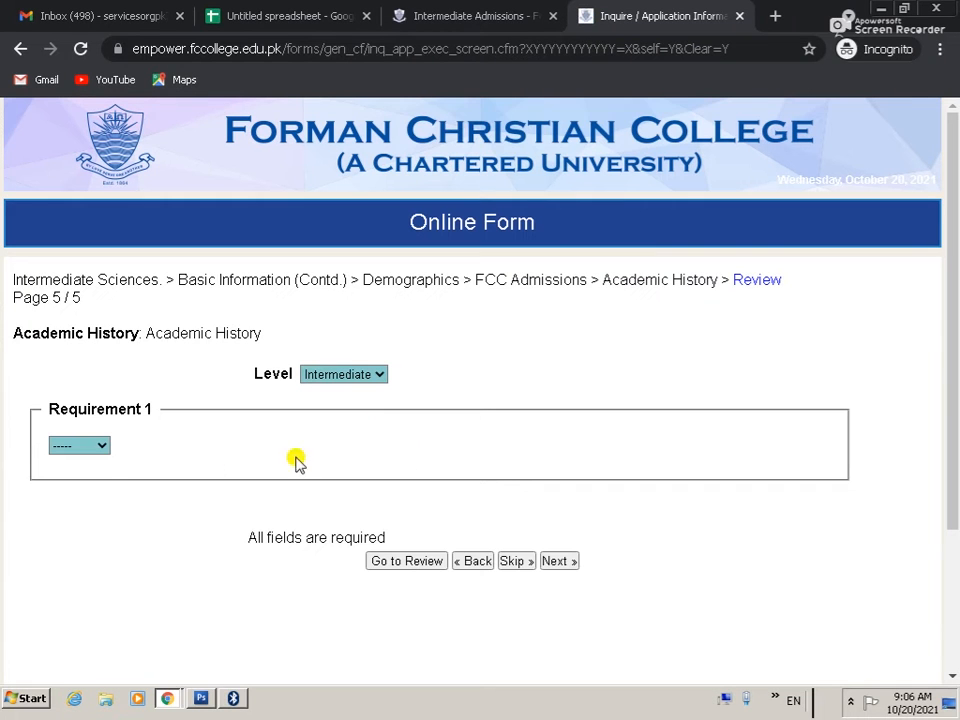
click(90, 447)
click(75, 479)
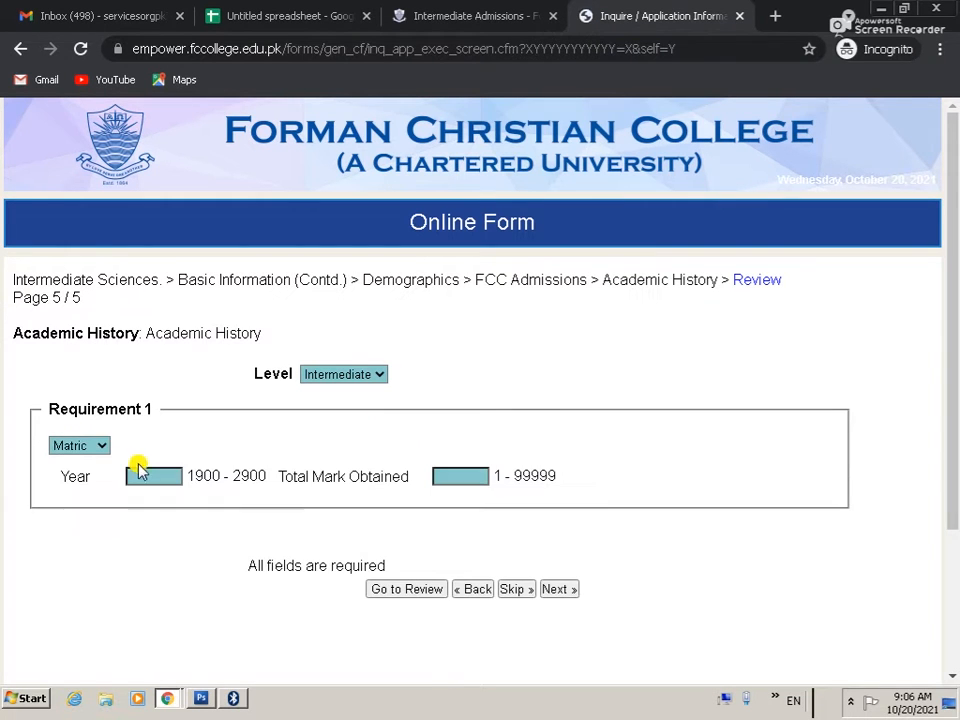
text(20)
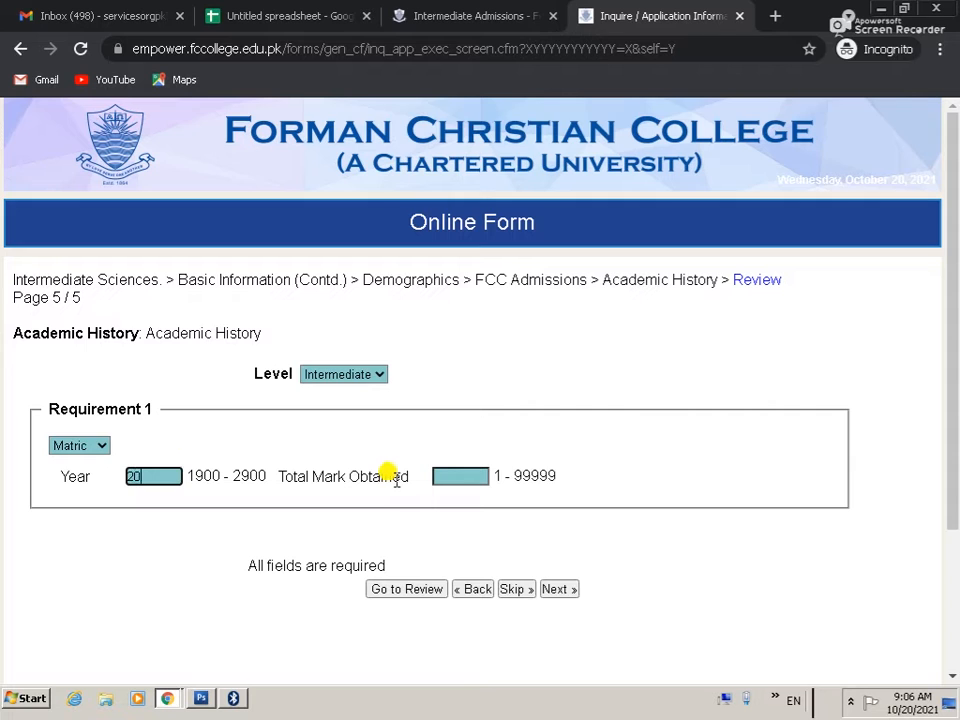
text(21)
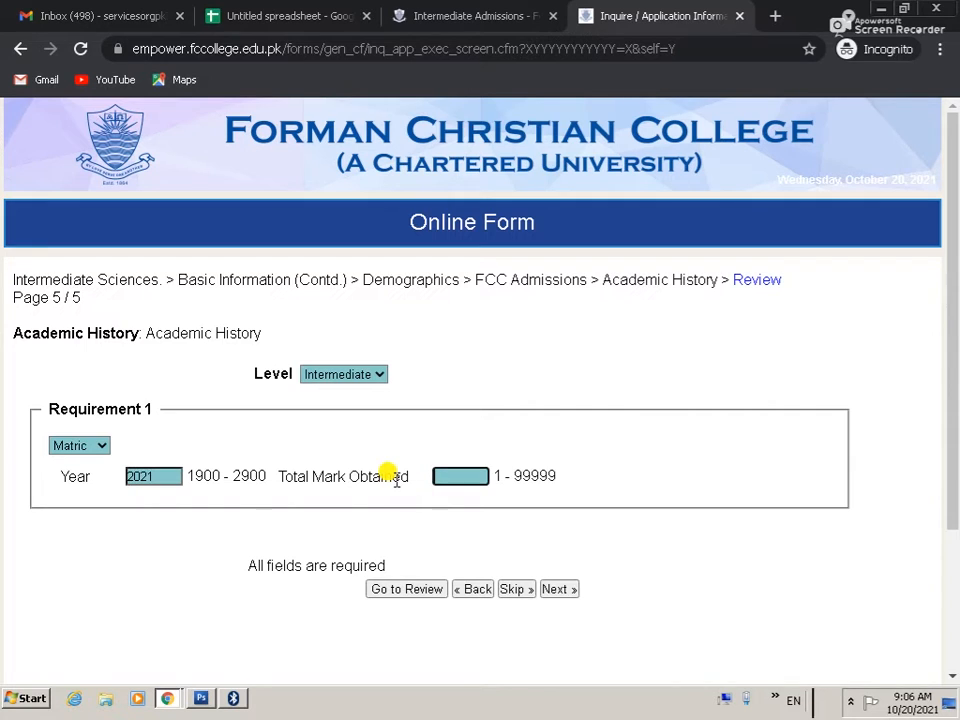
click(484, 468)
text(704)
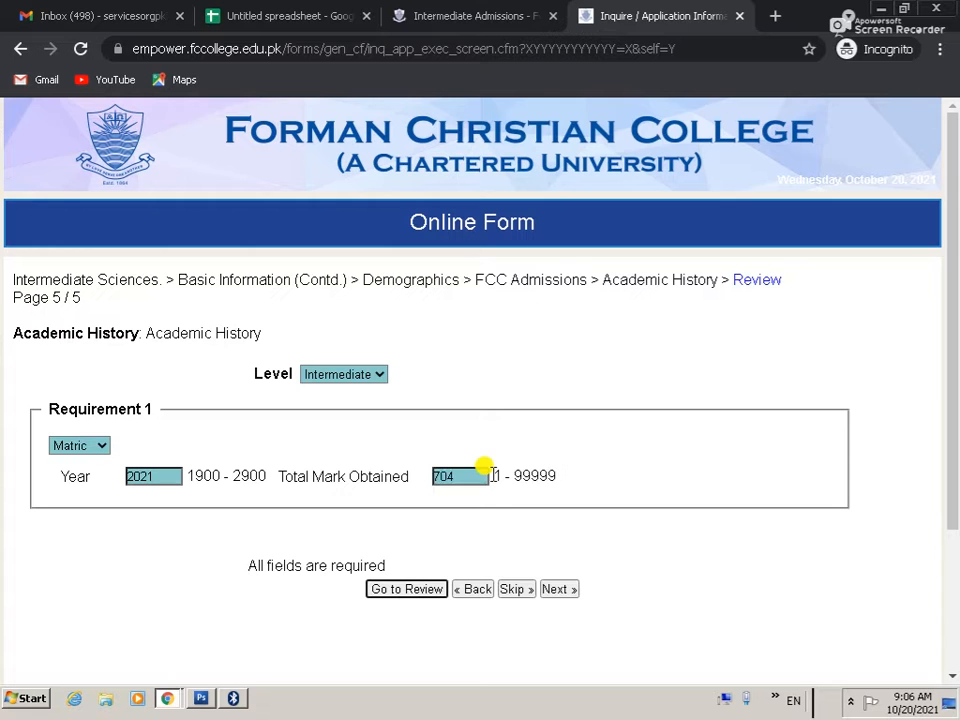
click(553, 589)
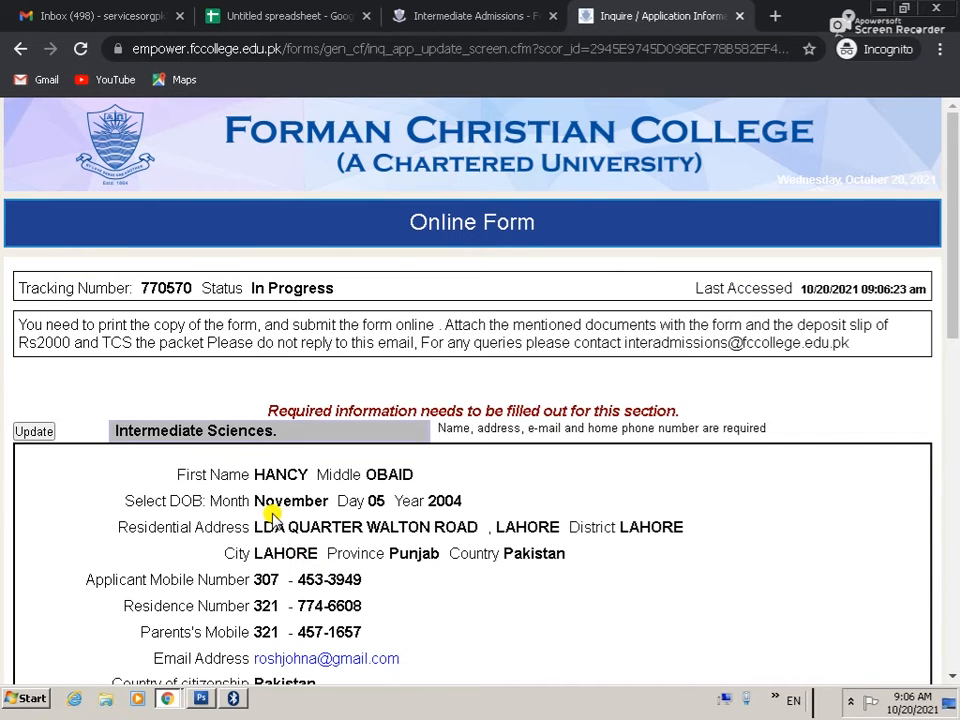
scroll(255, 505, down, 12)
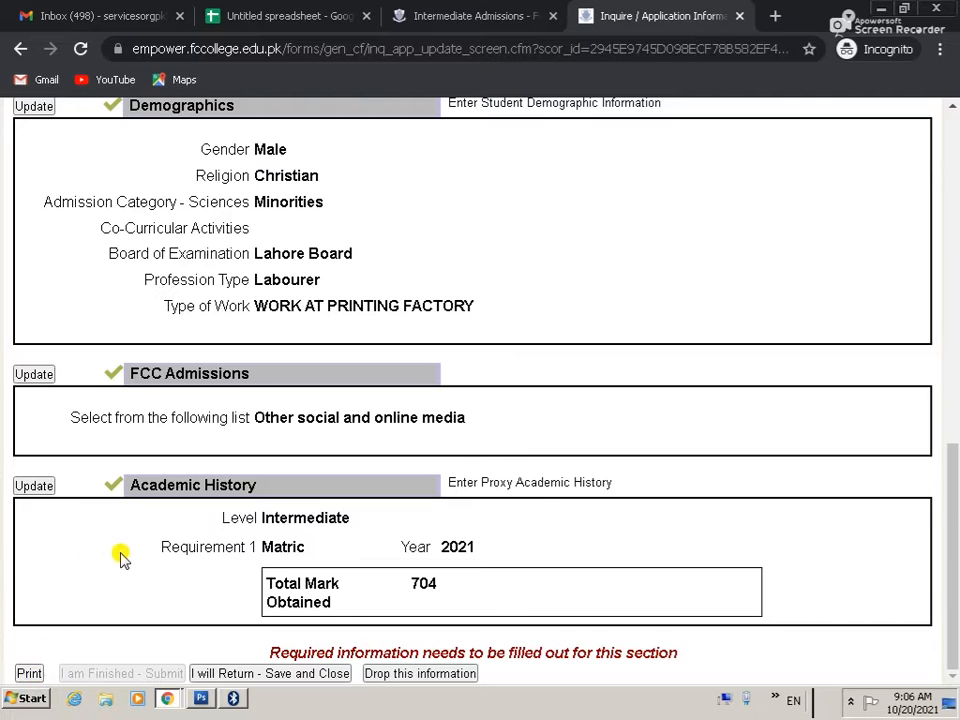
scroll(170, 545, up, 3)
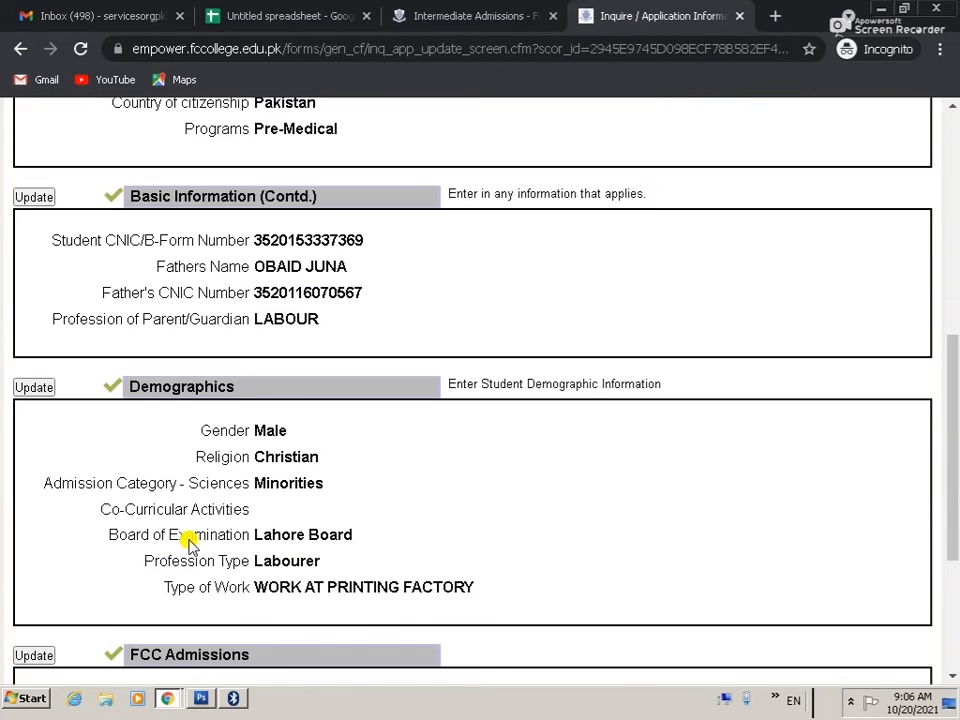
scroll(188, 543, up, 6)
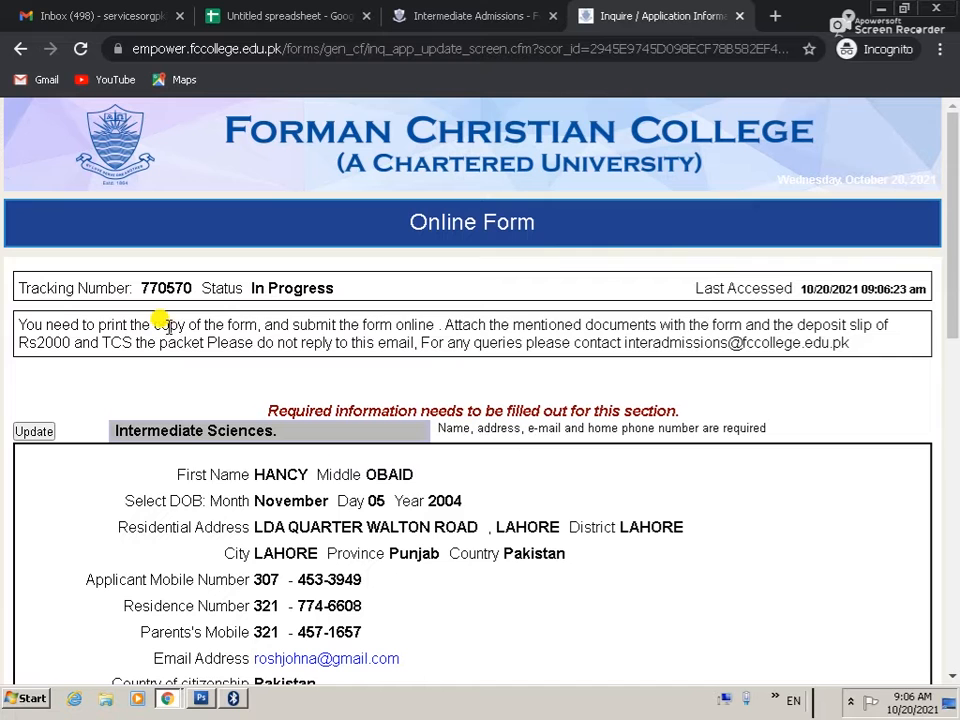
scroll(290, 400, down, 8)
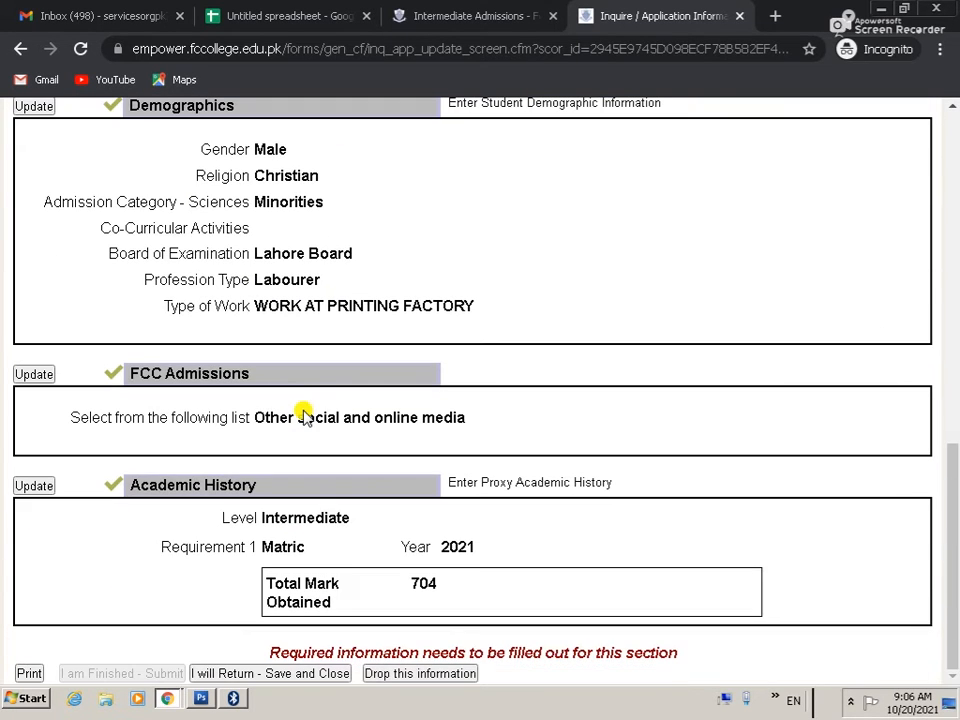
scroll(305, 415, up, 1)
scroll(295, 414, down, 1)
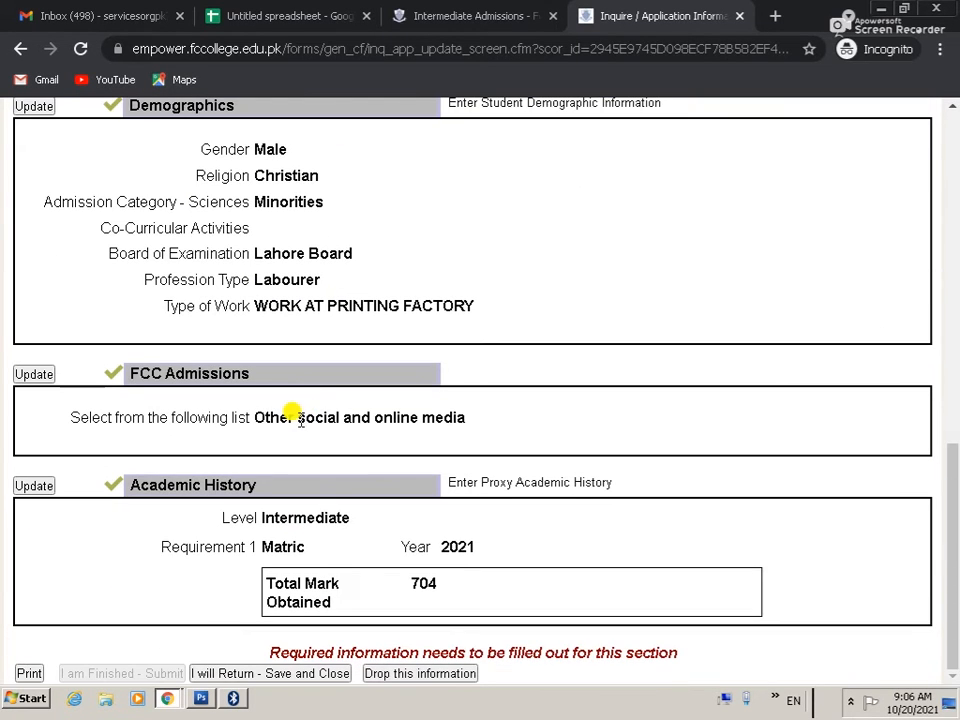
Step: Set the print destination to Save as PDF with Legal paper size
click(29, 673)
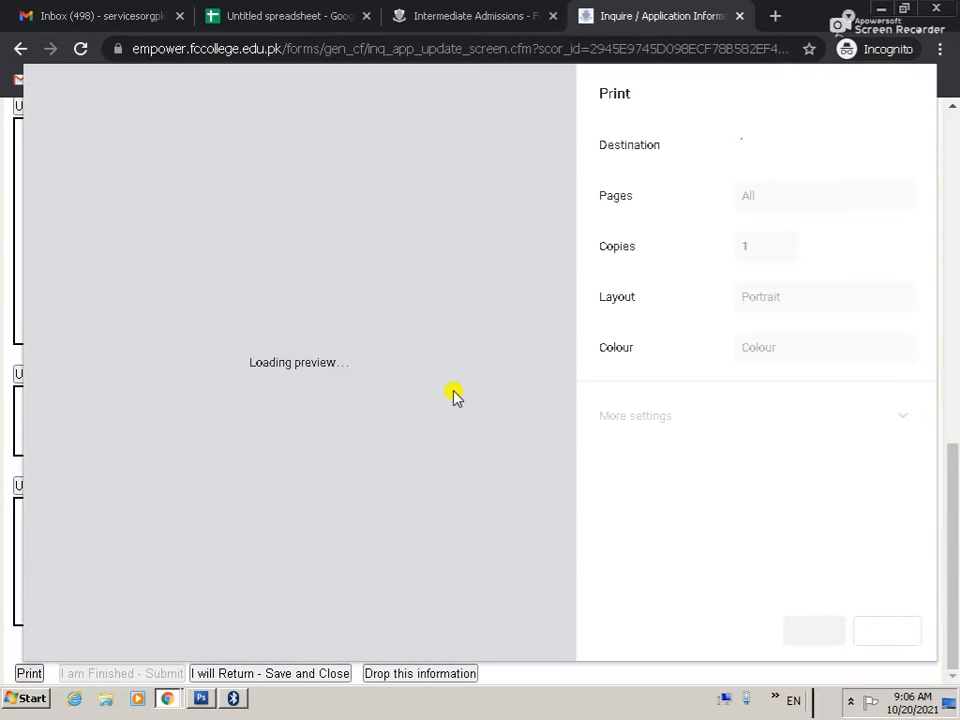
click(857, 146)
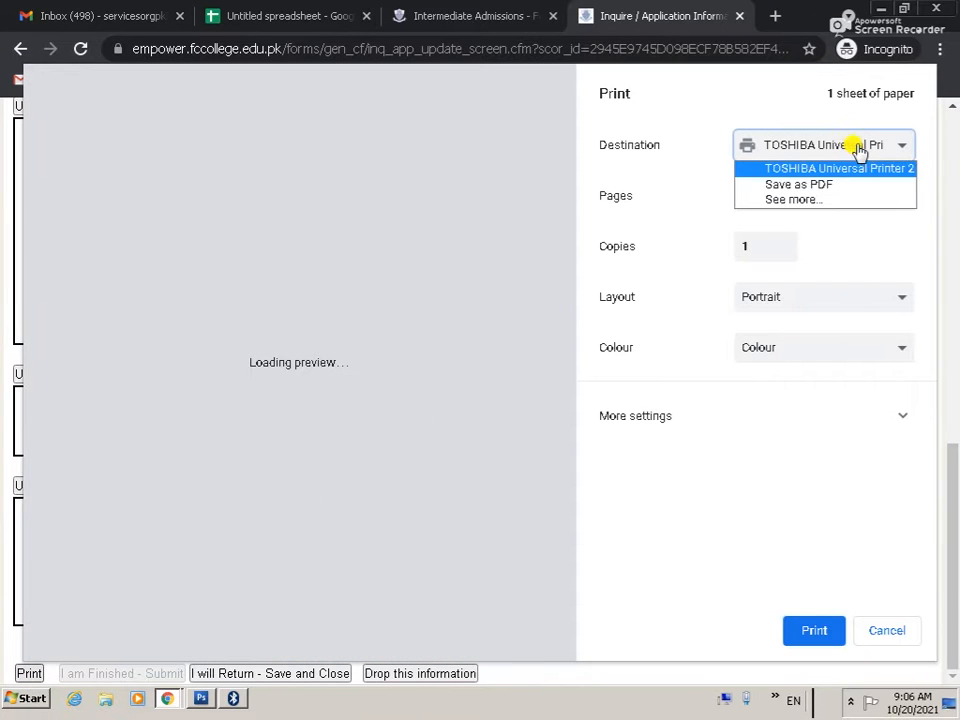
click(836, 185)
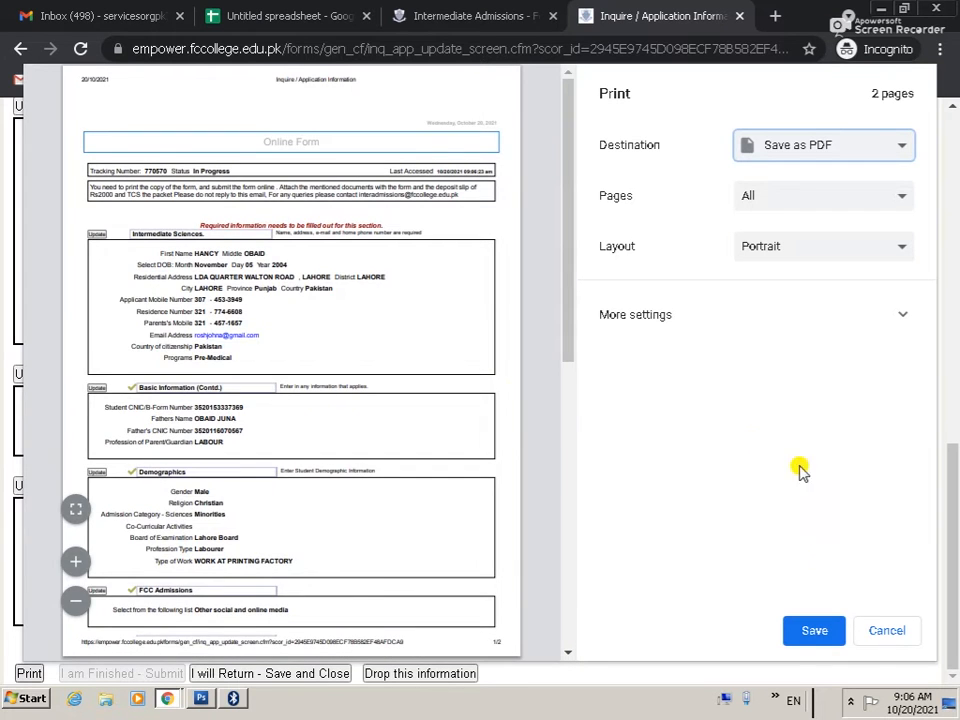
scroll(514, 386, down, 4)
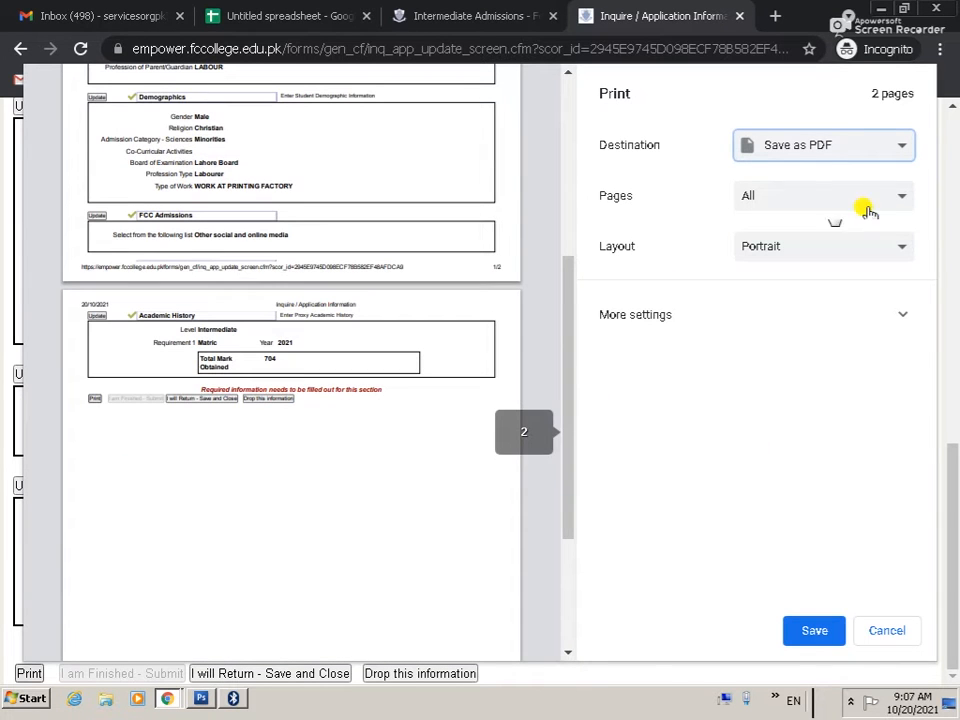
click(879, 315)
click(808, 386)
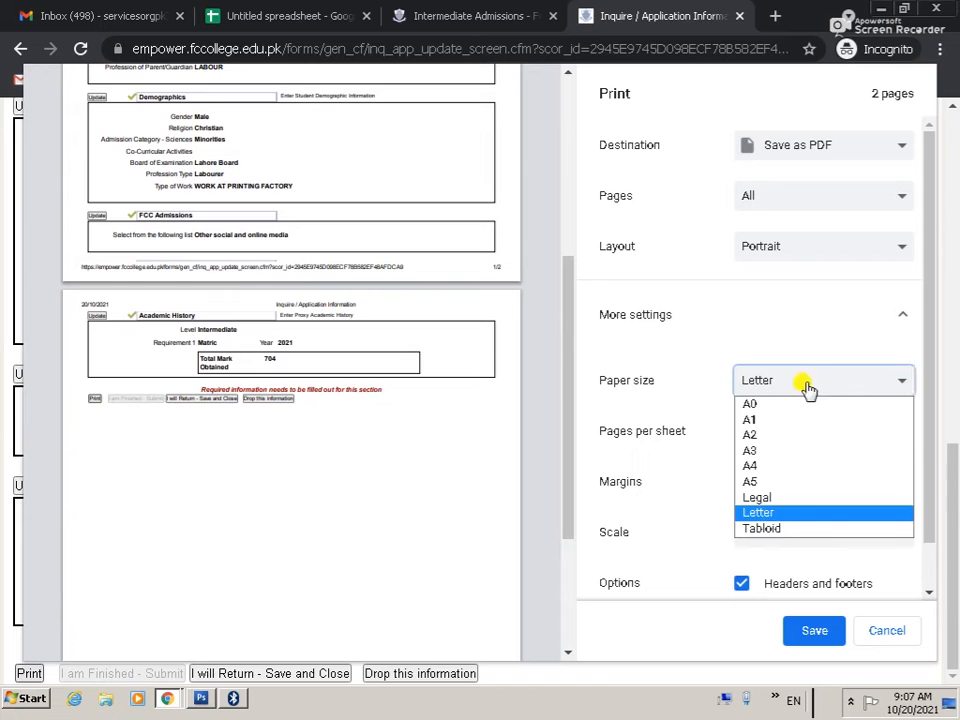
click(778, 497)
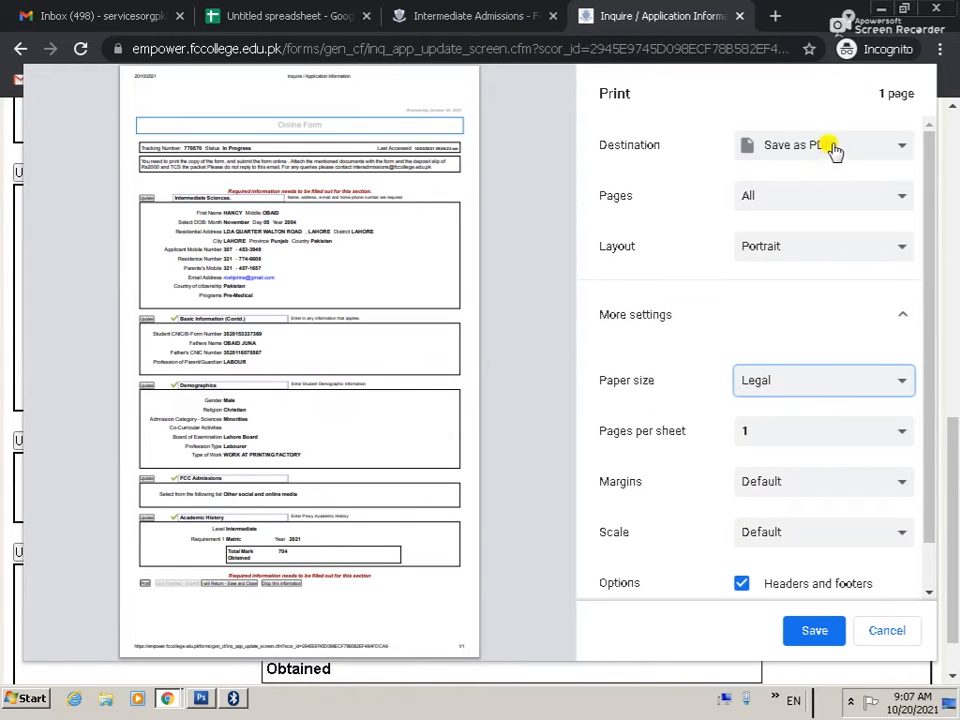
Step: Save the PDF to the Desktop under the name 03
click(818, 631)
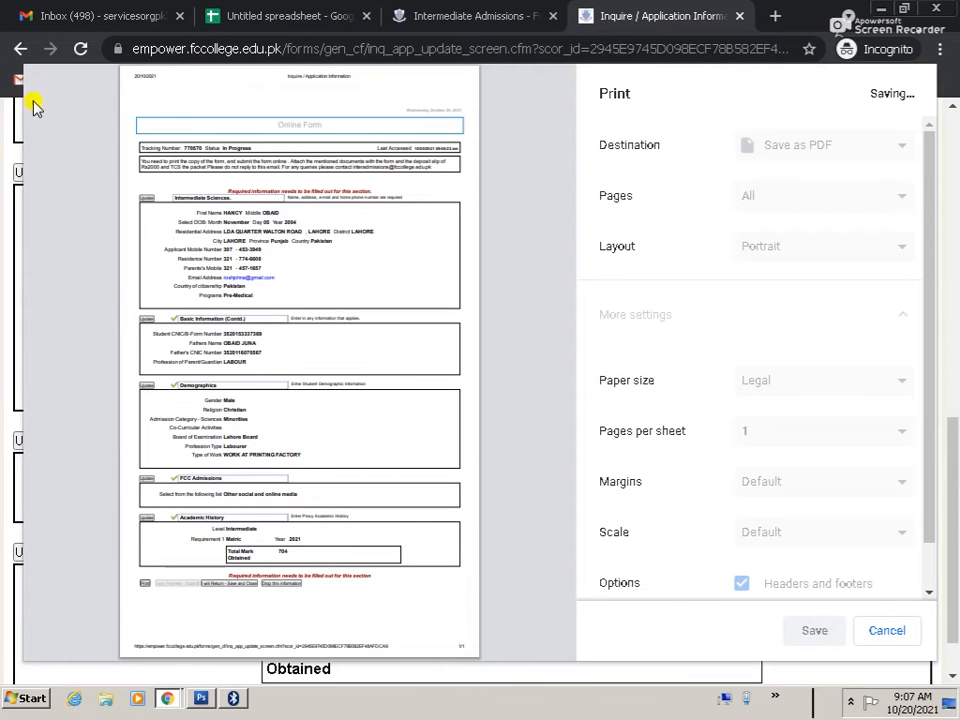
click(69, 120)
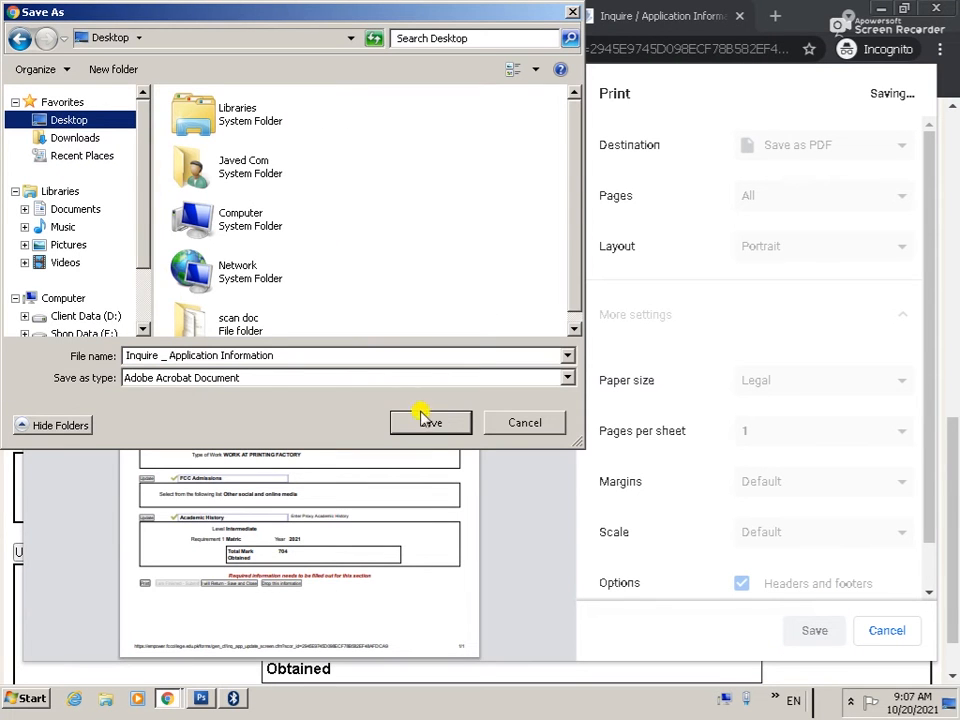
click(283, 354)
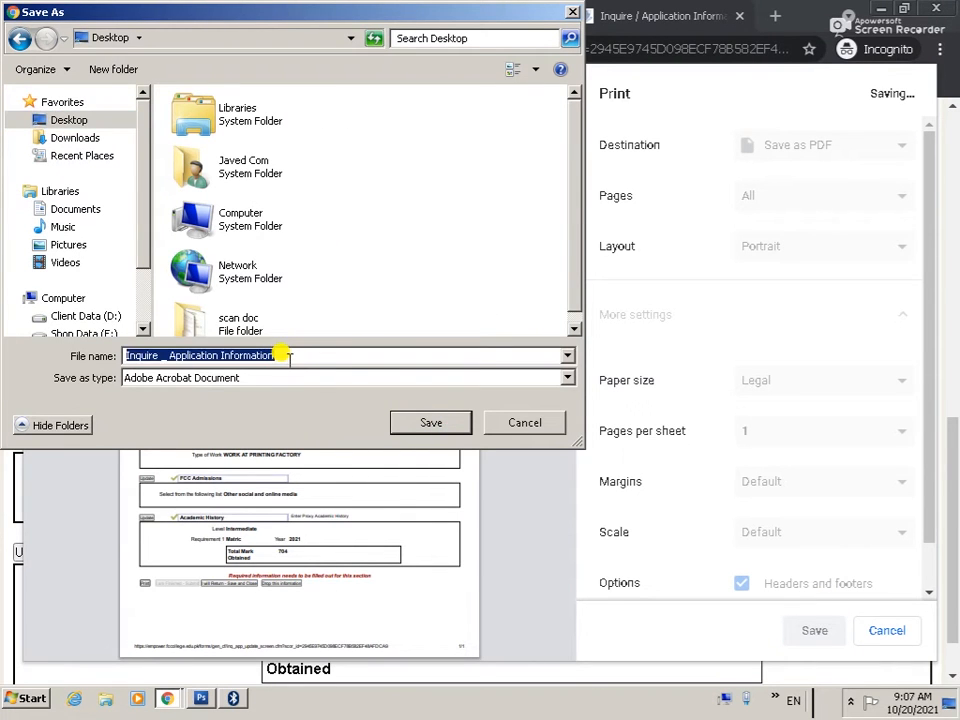
text(03)
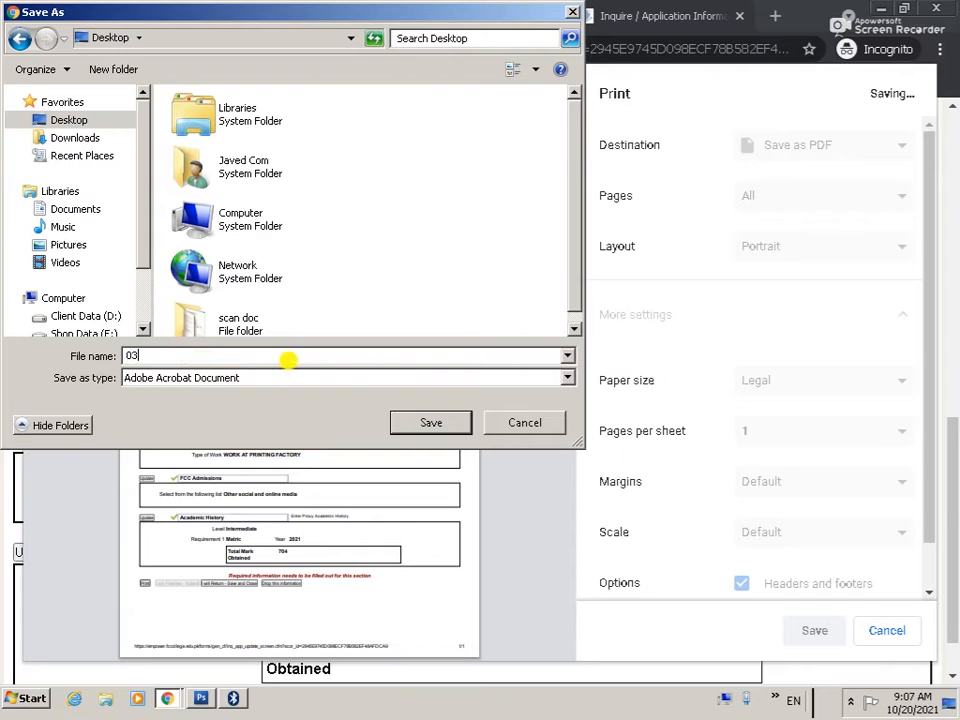
click(430, 423)
scroll(340, 455, down, 1)
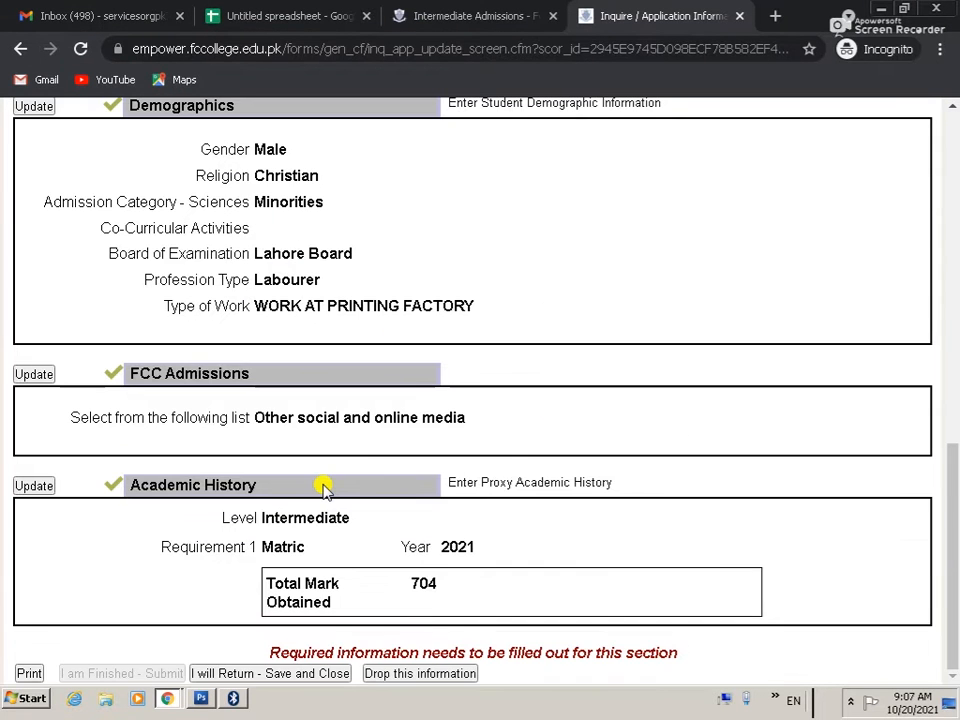
Step: Open the Desktop's 03 PDF with Adobe Acrobat DC via the right-click menu
click(30, 704)
click(311, 390)
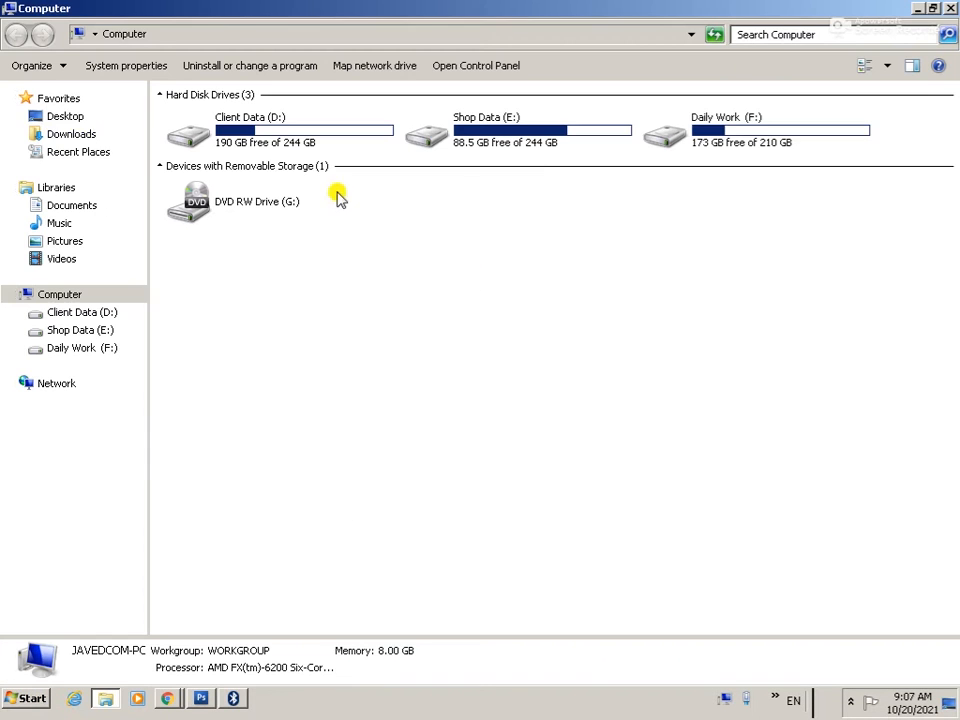
click(60, 117)
click(462, 270)
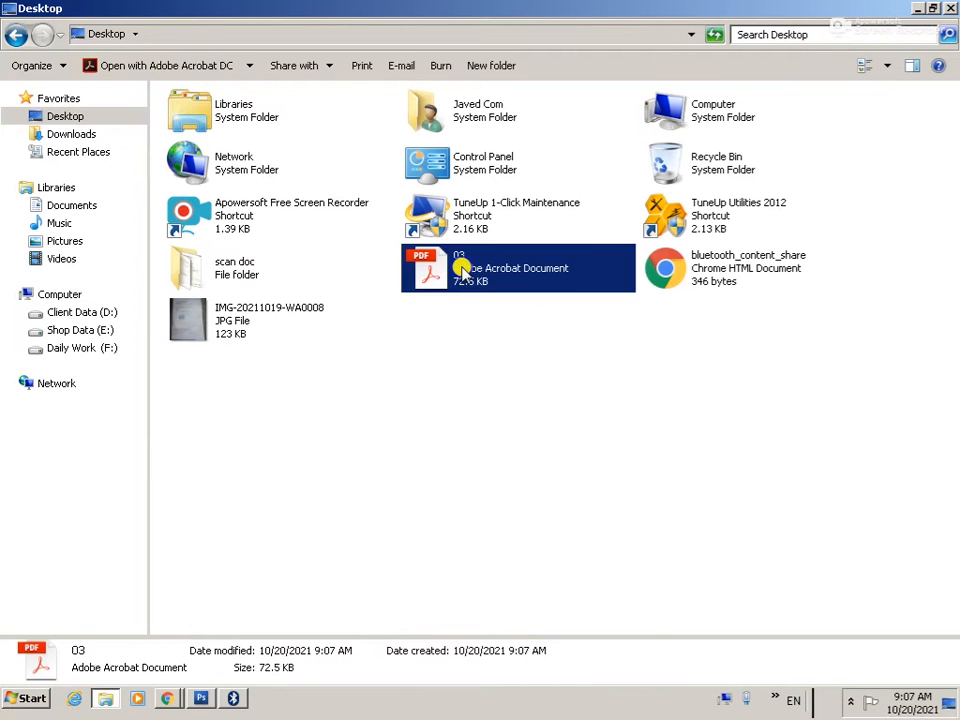
right_click(462, 270)
click(490, 272)
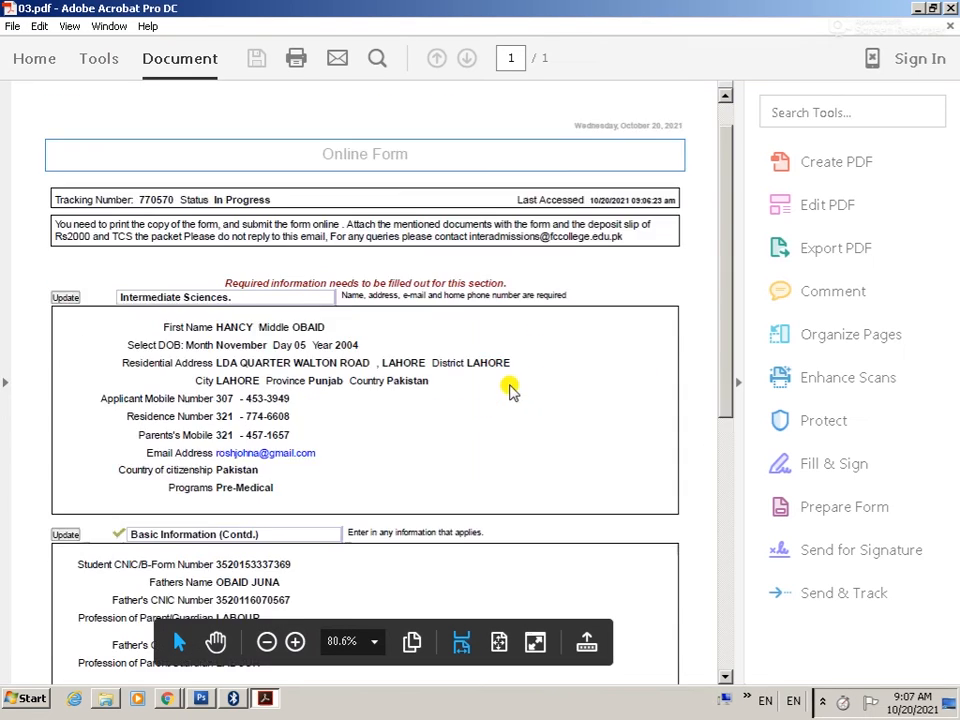
Step: Print 03 on the HP LaserJet P3005 PCL6 using A4 paper from Tray 2
scroll(512, 385, down, 10)
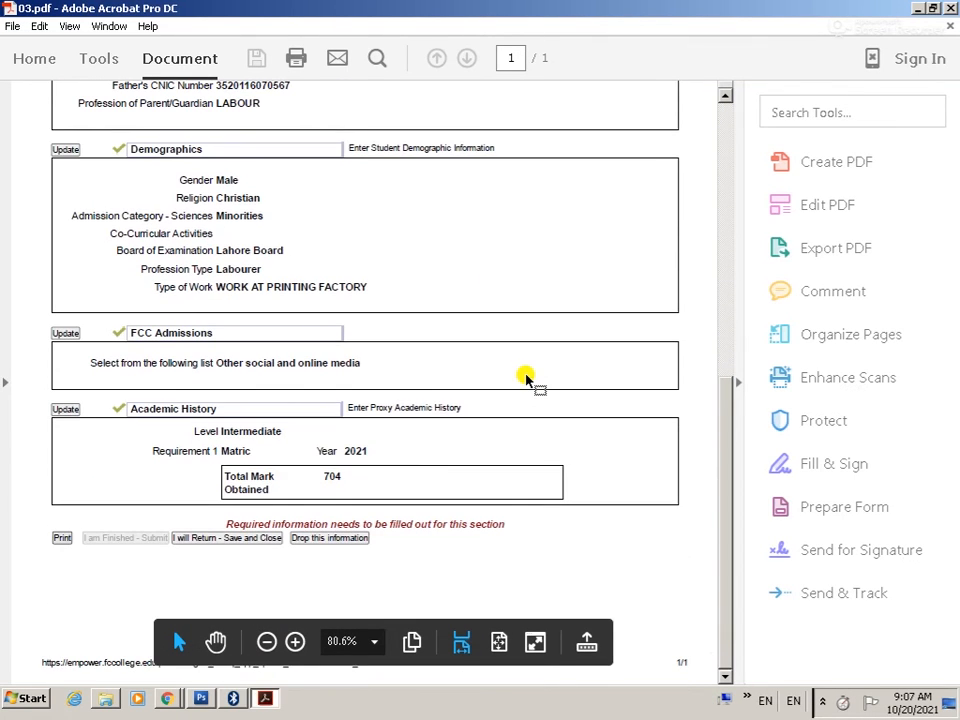
key(ctrl+p)
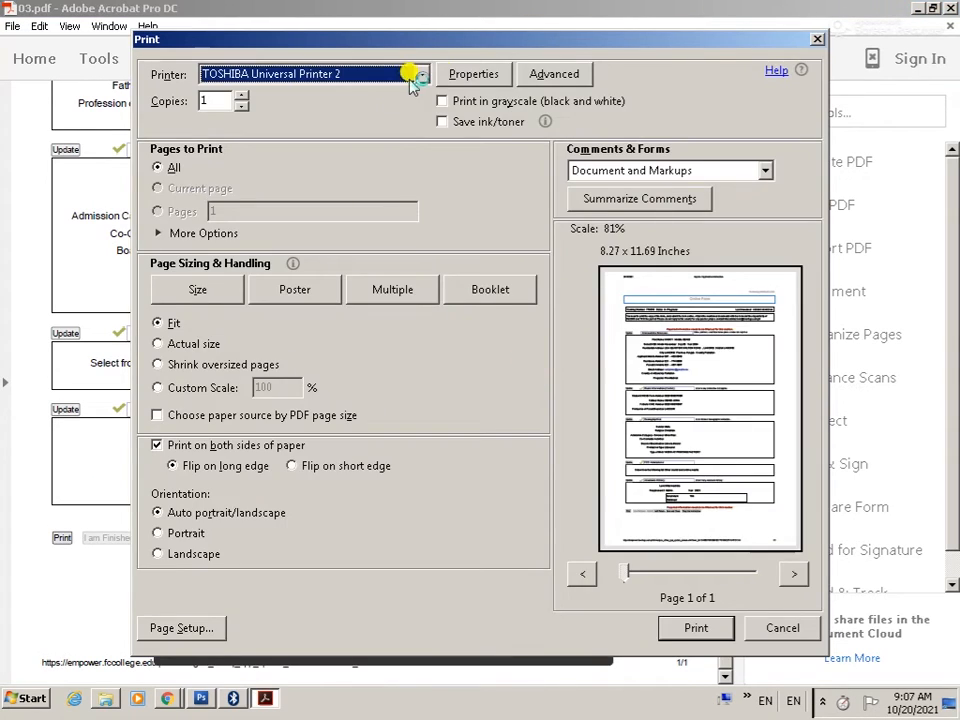
click(424, 74)
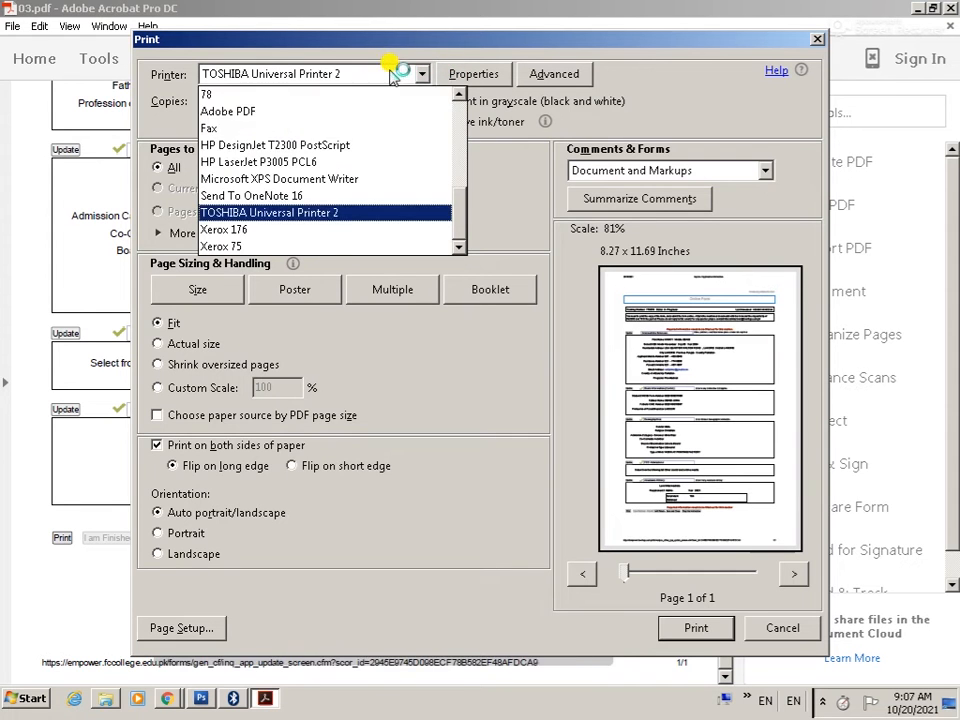
click(315, 160)
click(473, 74)
click(257, 190)
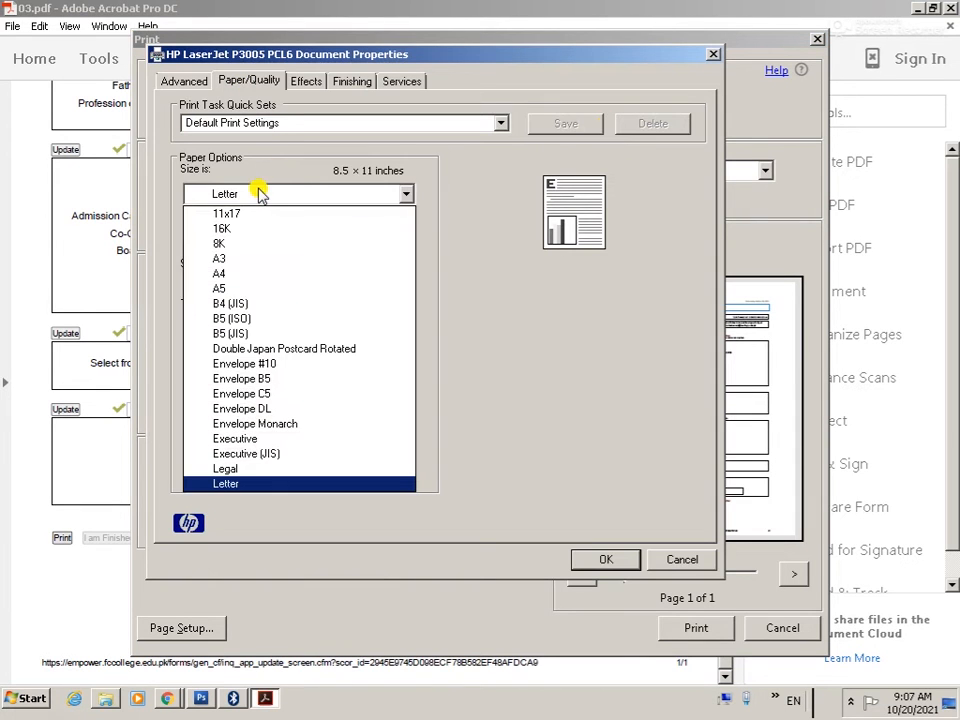
click(236, 272)
click(236, 282)
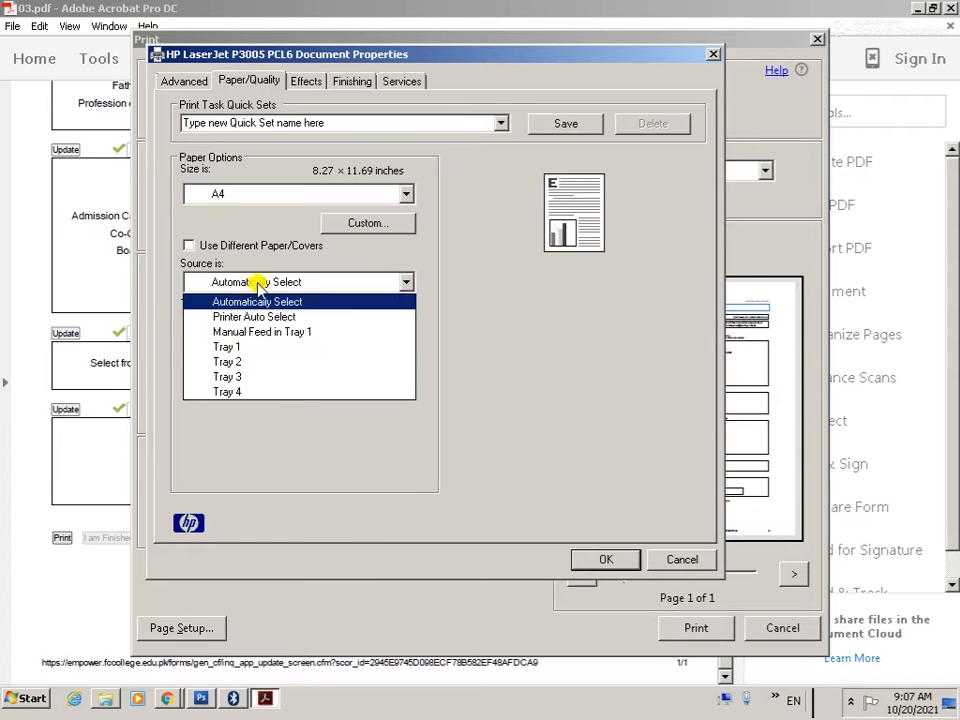
click(238, 361)
click(595, 558)
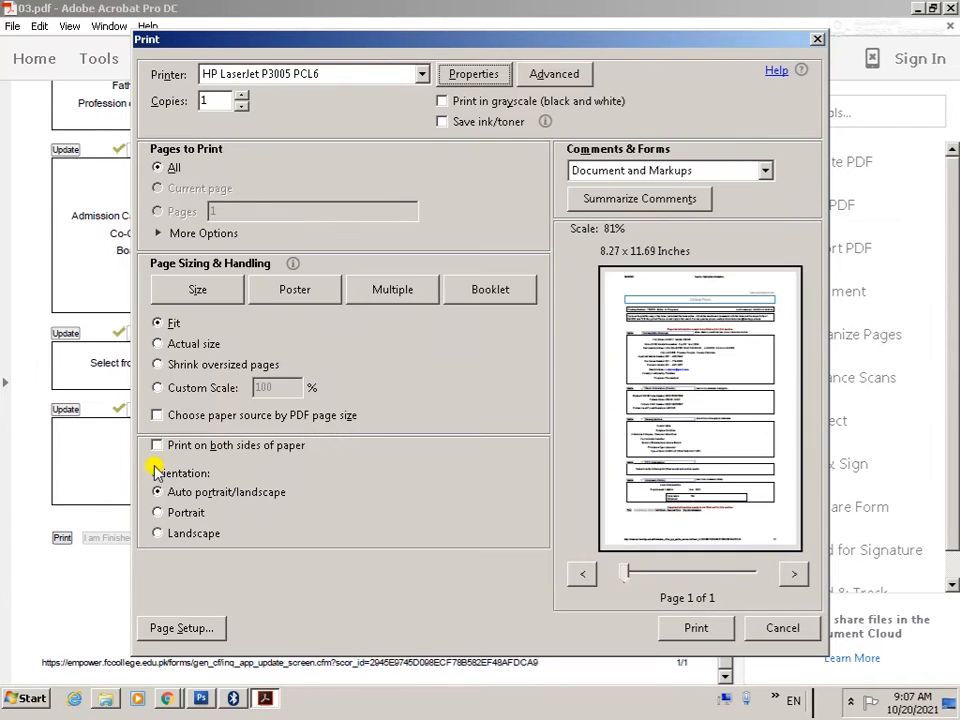
click(695, 628)
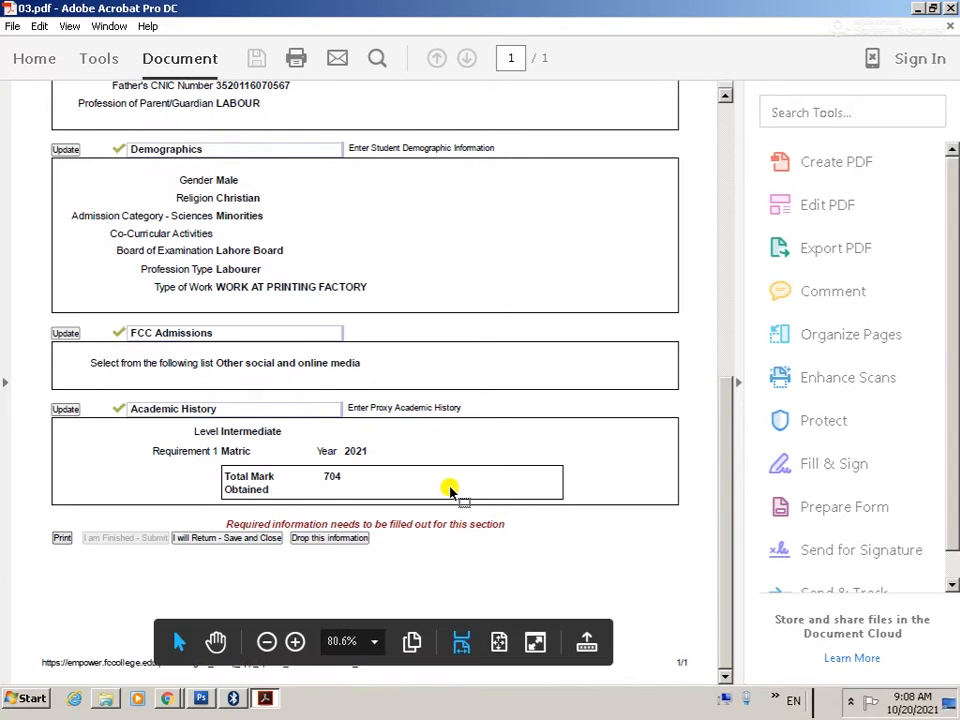
Step: Leave Acrobat and bring the Chrome application review page back to the front
key(alt+Tab)
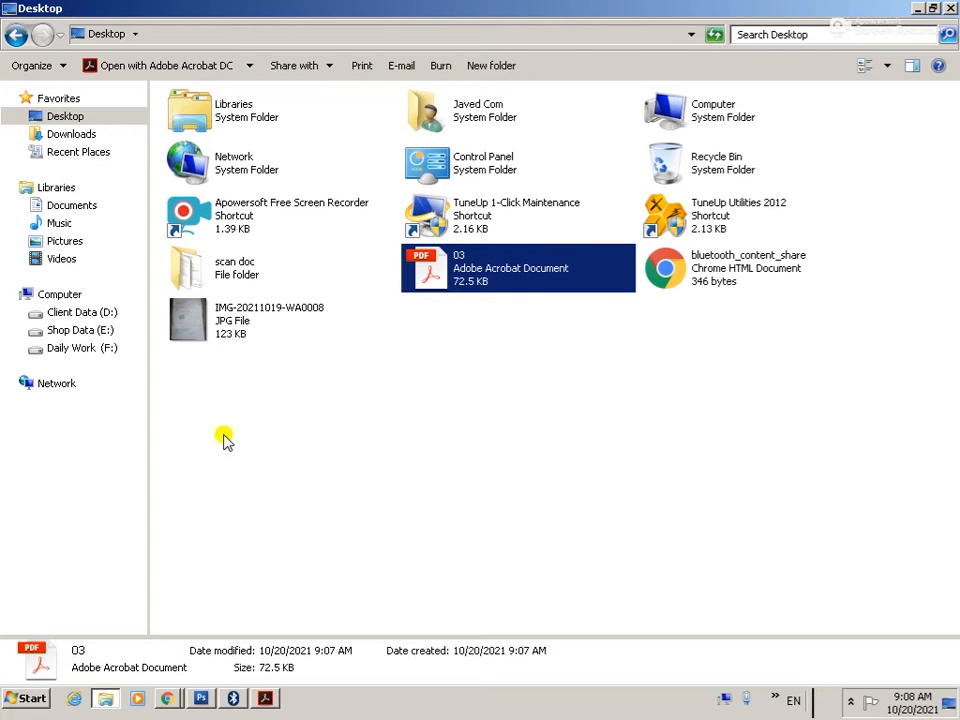
click(168, 700)
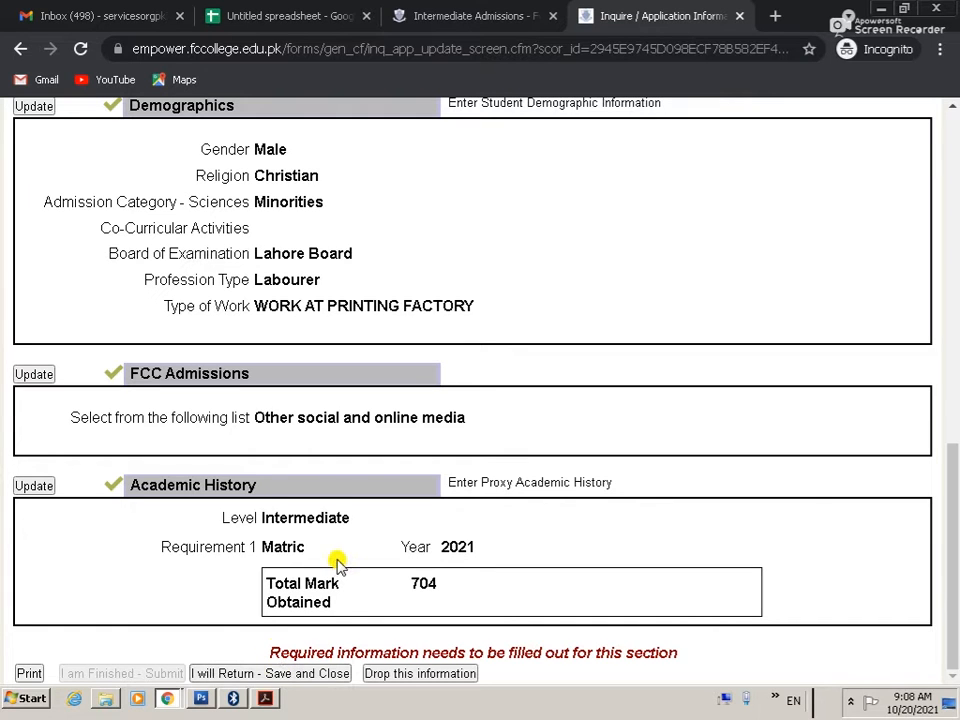
Step: Save the current application for later and start a fresh Intermediate Sciences form for the next applicant
click(246, 674)
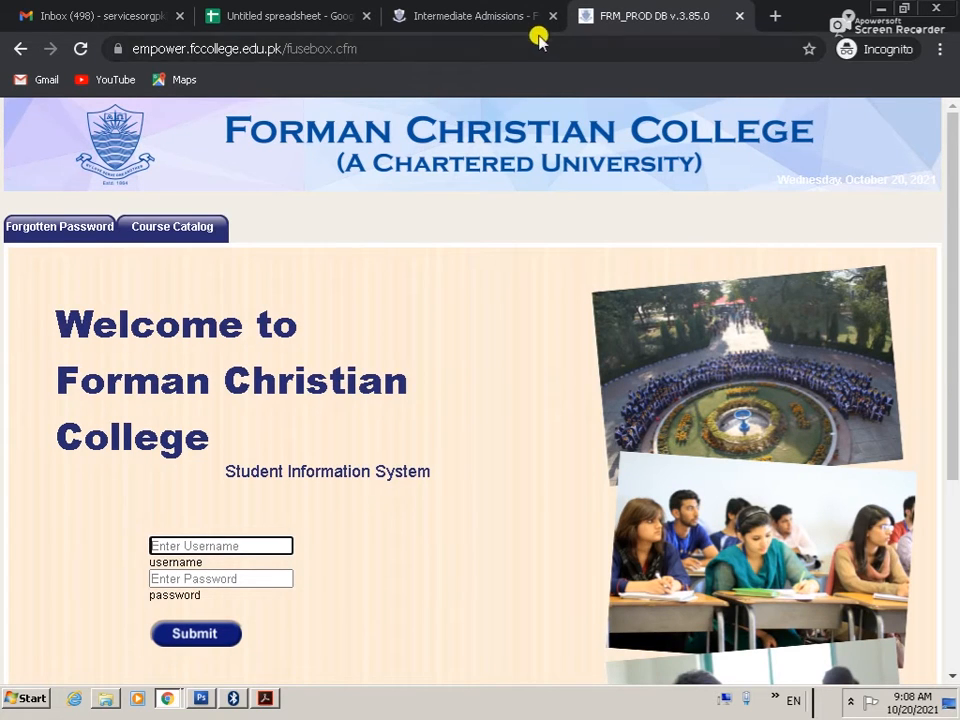
click(500, 16)
scroll(864, 326, up, 8)
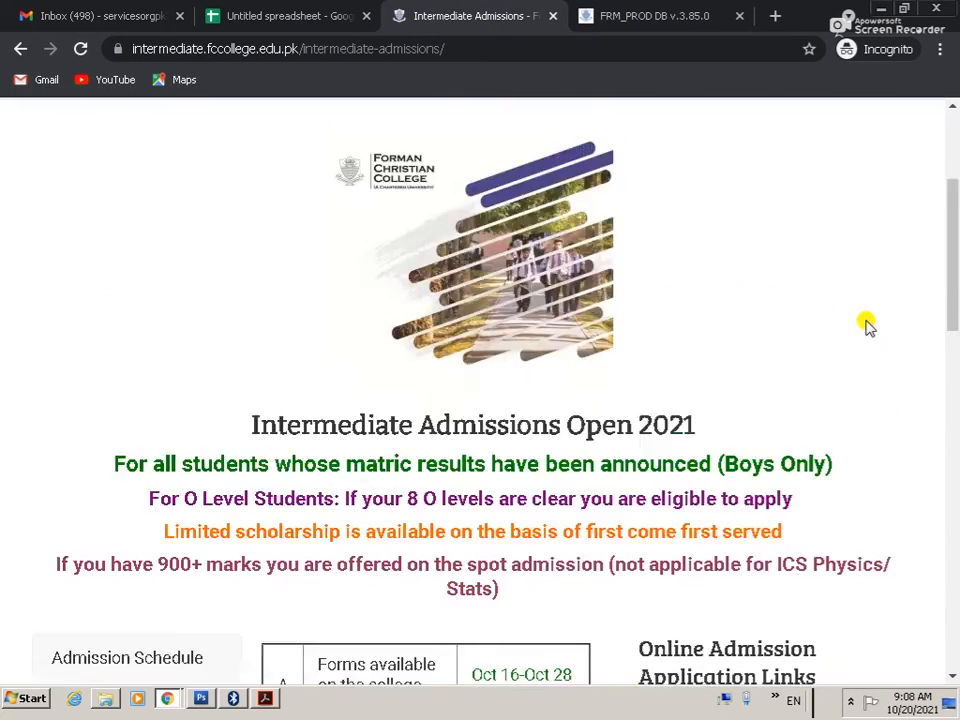
scroll(866, 326, down, 8)
scroll(864, 321, up, 2)
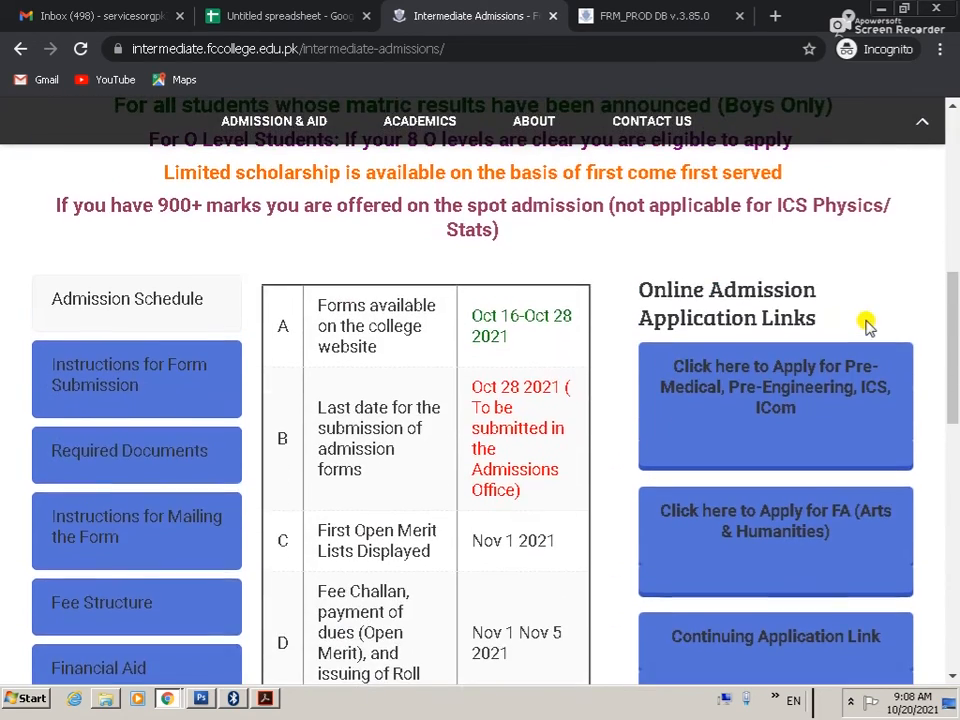
click(797, 401)
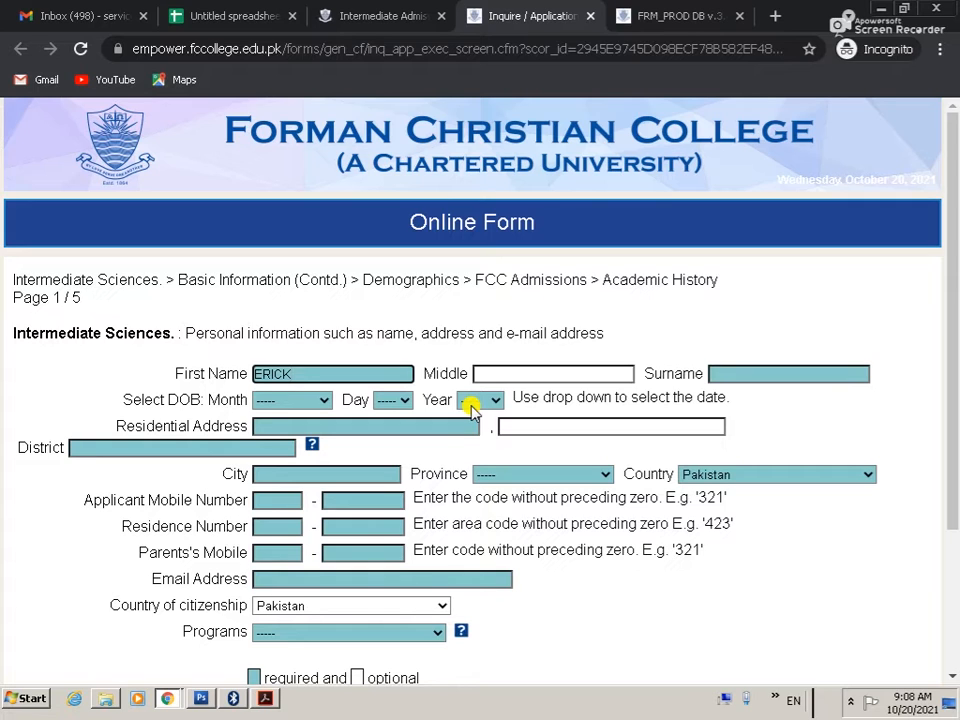
Step: Move past the middle name and surname fields and set the birth date to July 07, 2004
key(Tab)
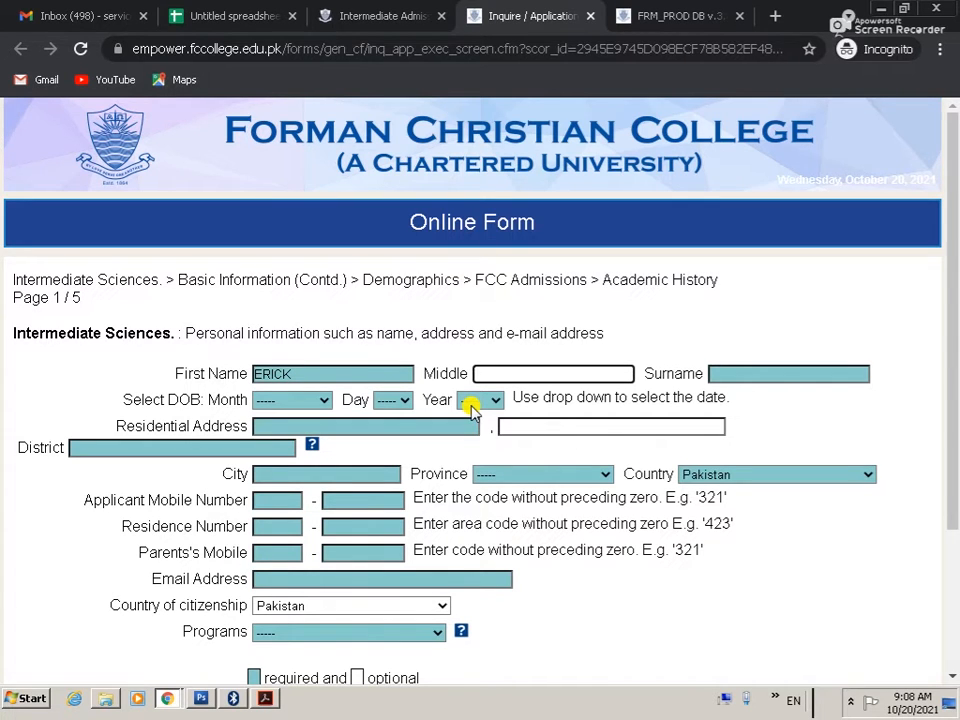
key(Tab)
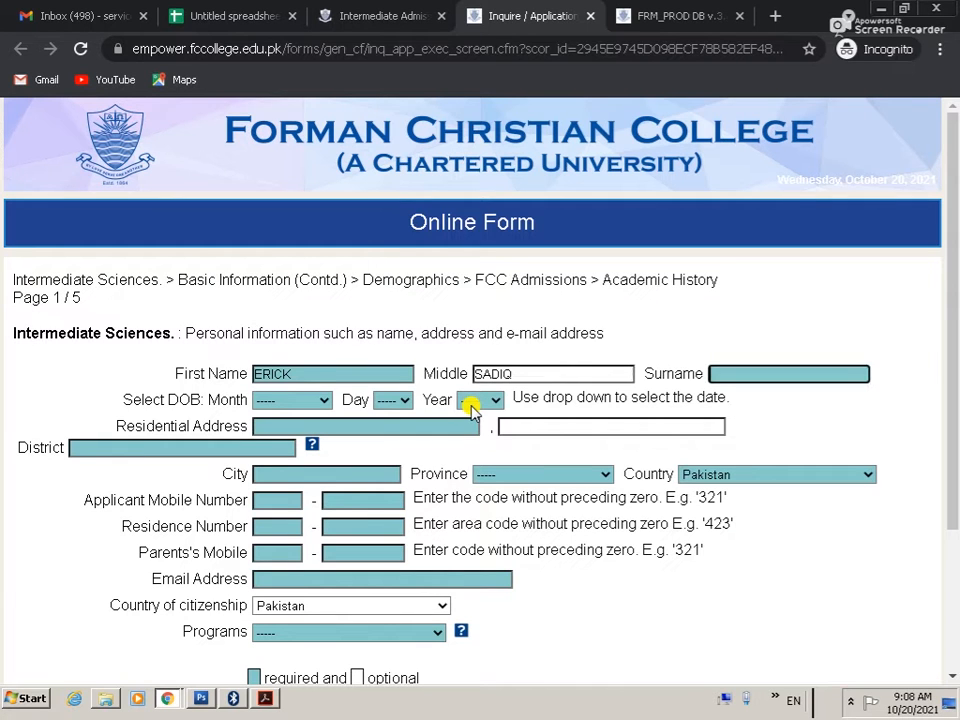
click(298, 399)
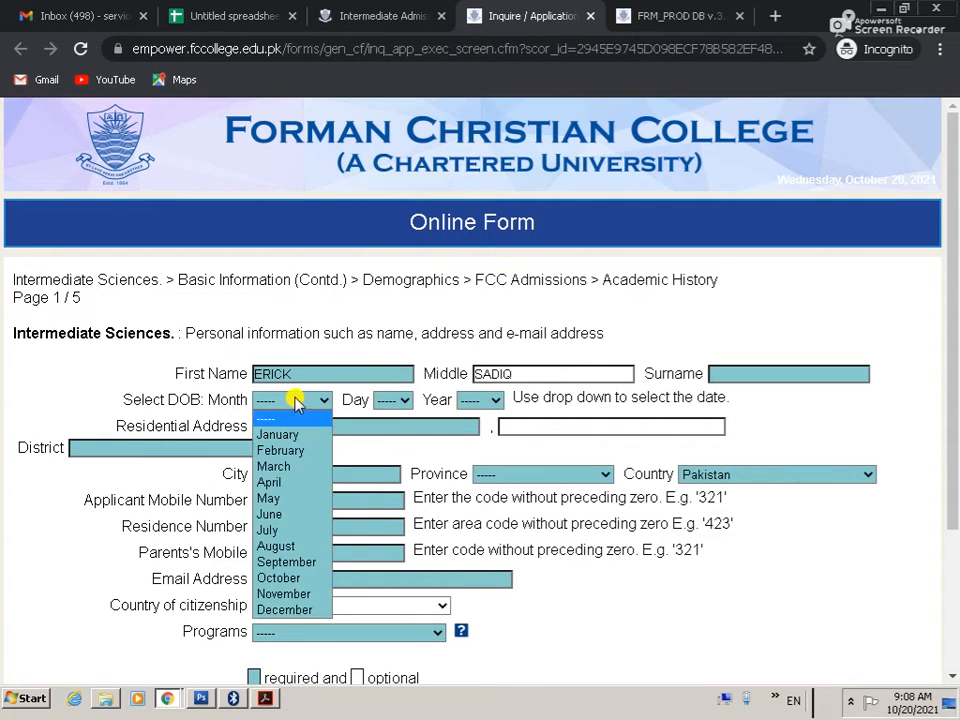
click(287, 528)
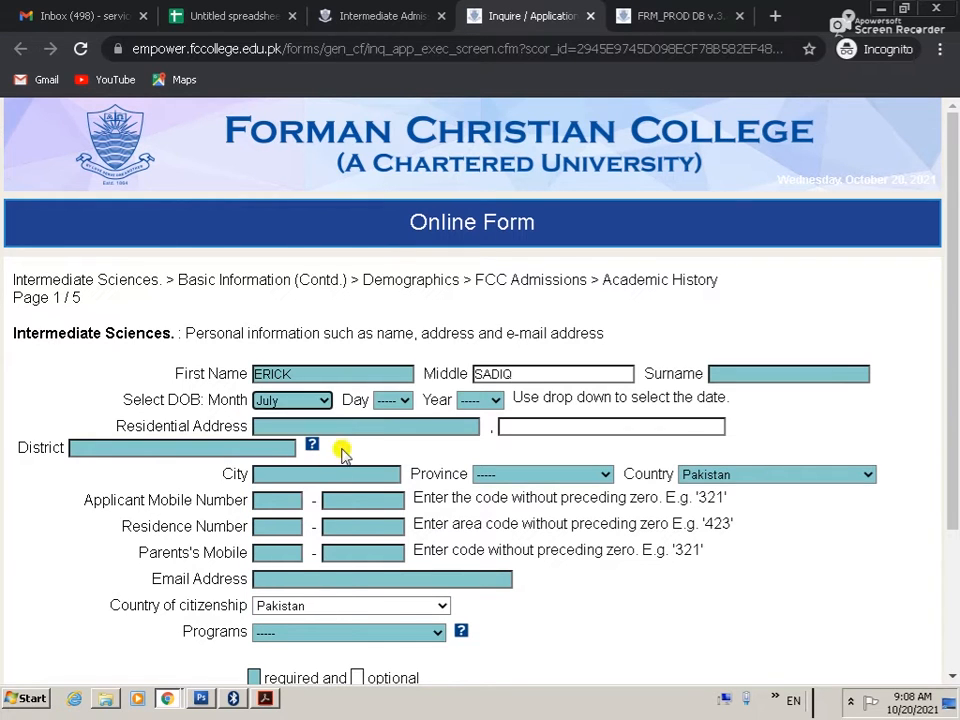
click(400, 403)
click(388, 168)
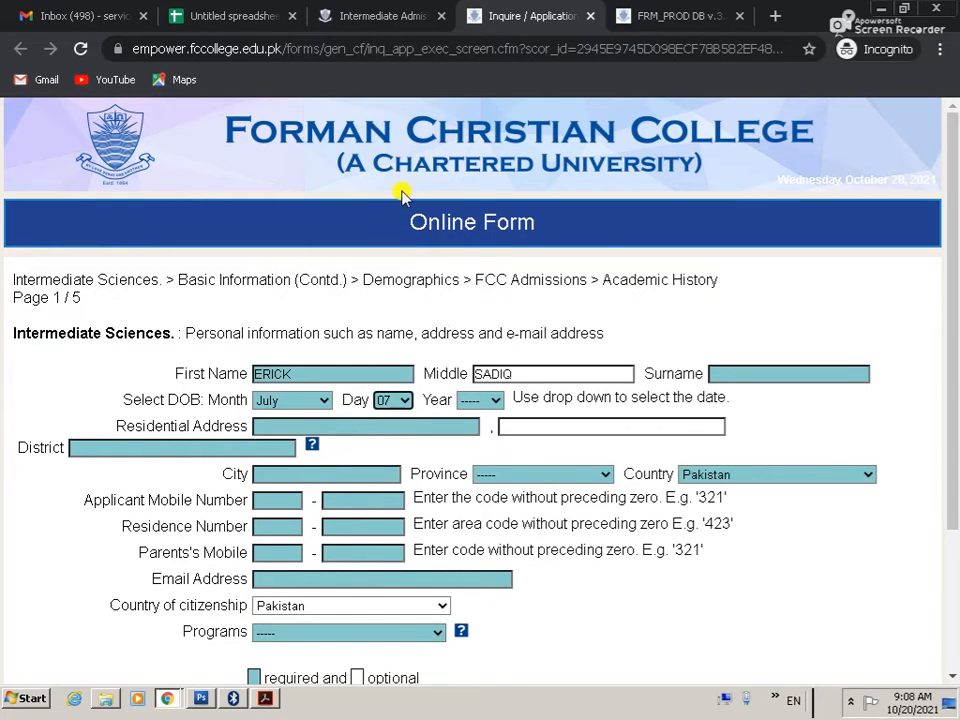
click(472, 401)
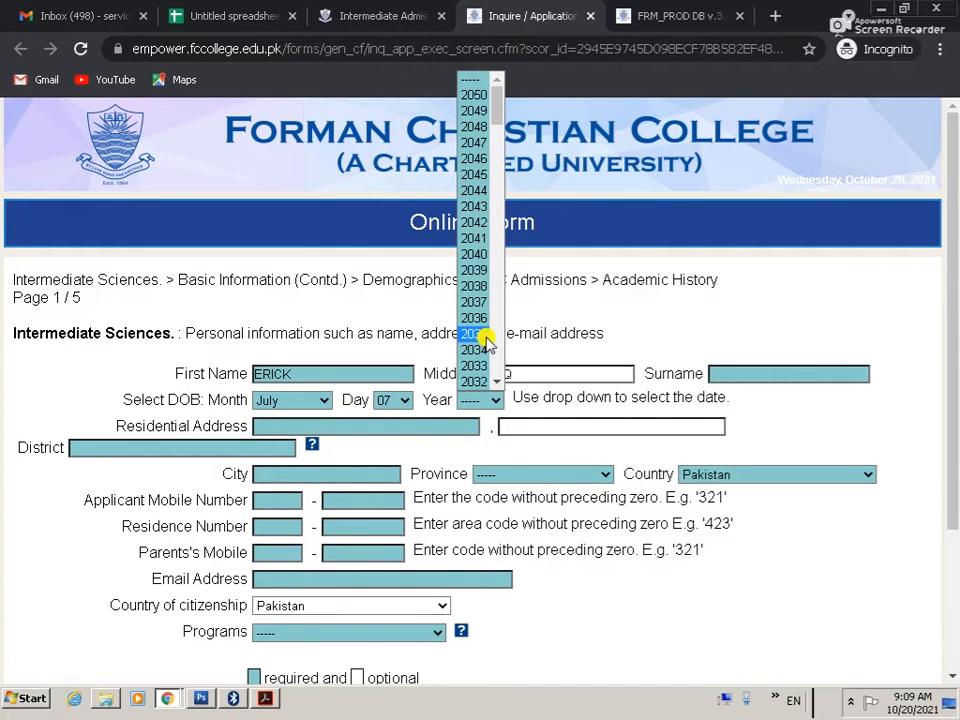
scroll(484, 340, down, 10)
click(482, 332)
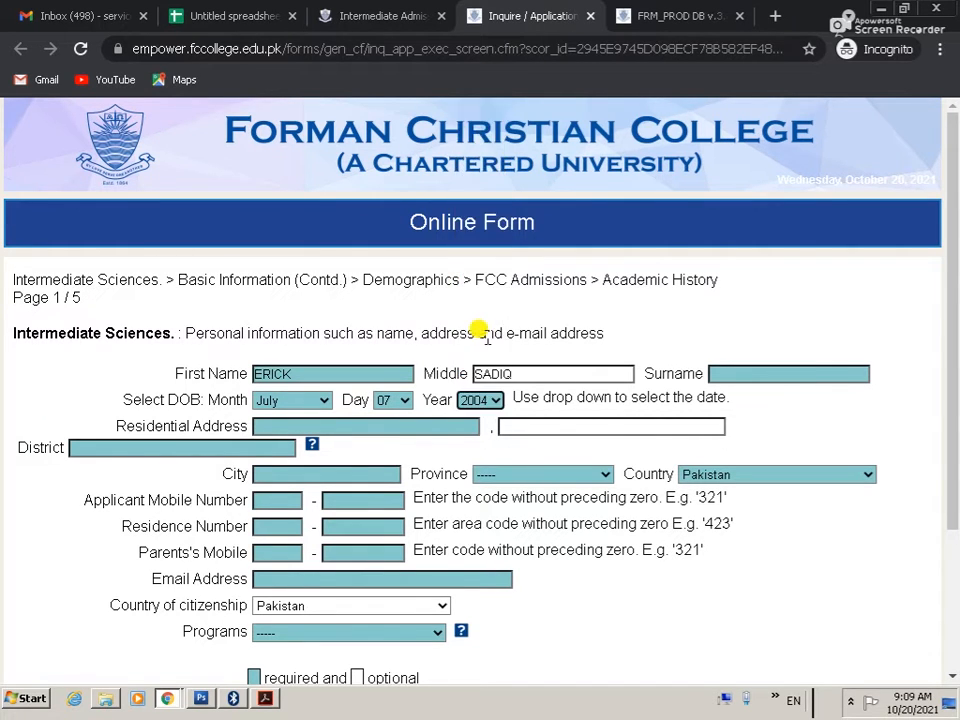
Step: Correct the birth day from 07 to 02
click(290, 424)
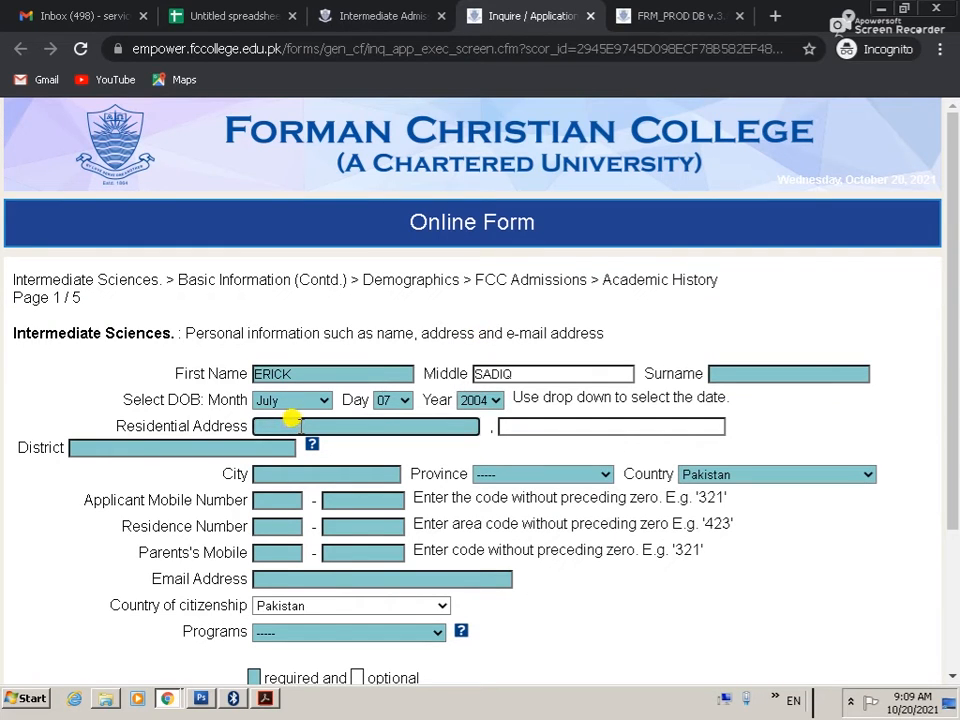
click(401, 400)
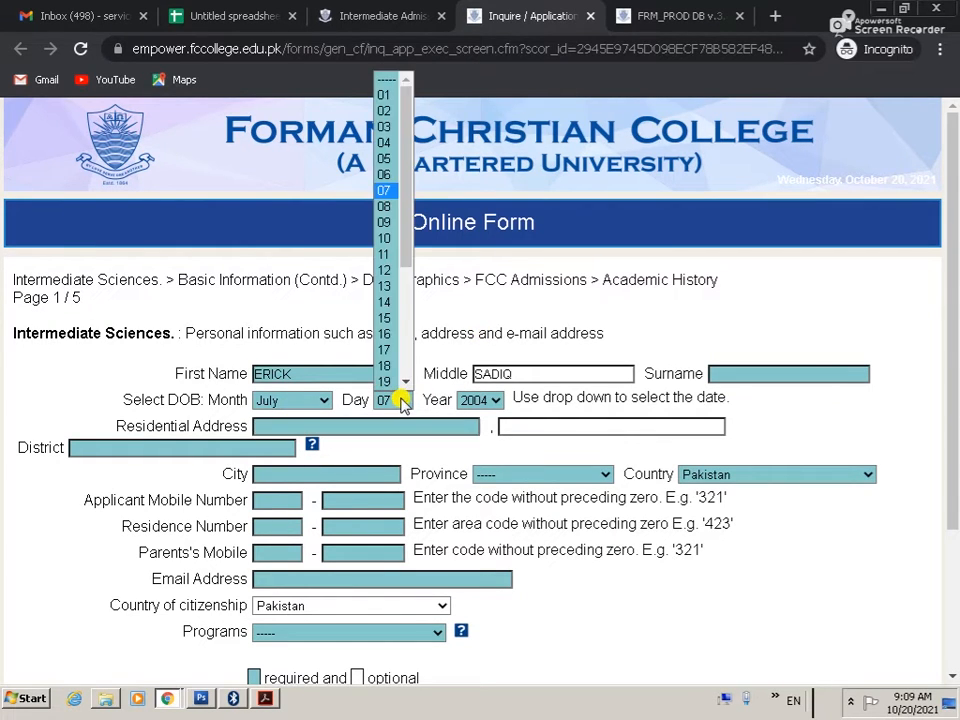
click(385, 112)
click(274, 422)
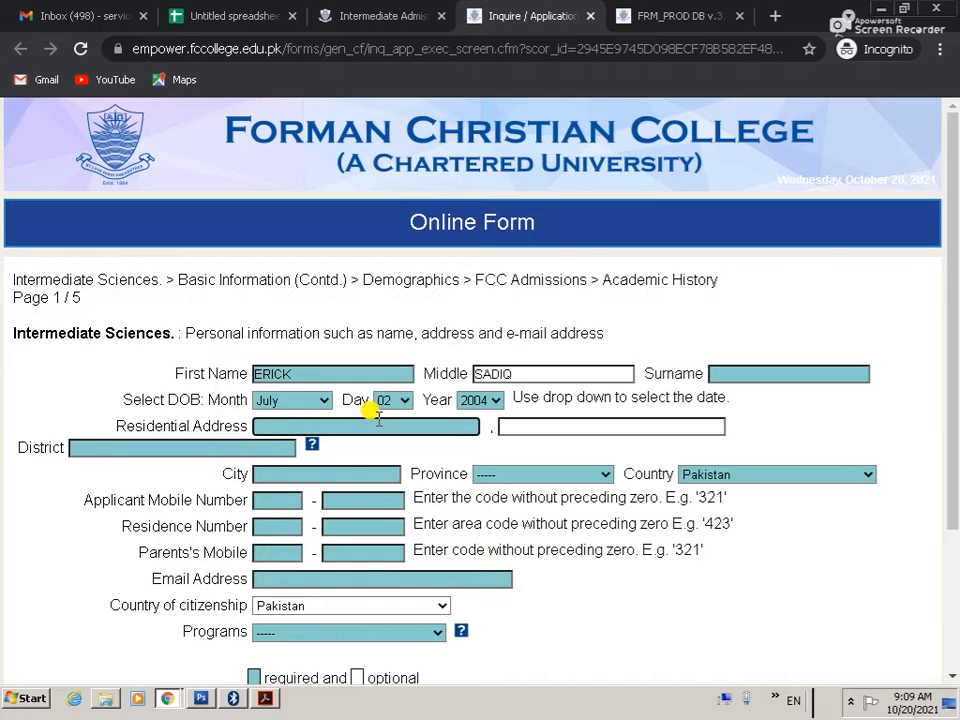
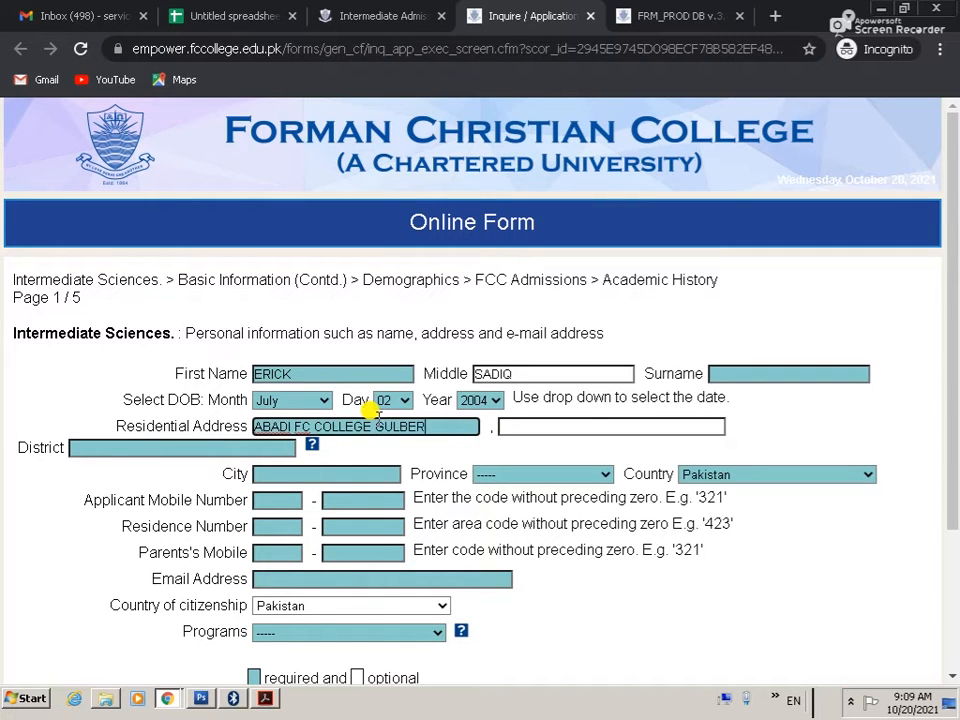
Step: Enter both residential address lines, Lahore as district and city, and Punjab as province
key(Tab)
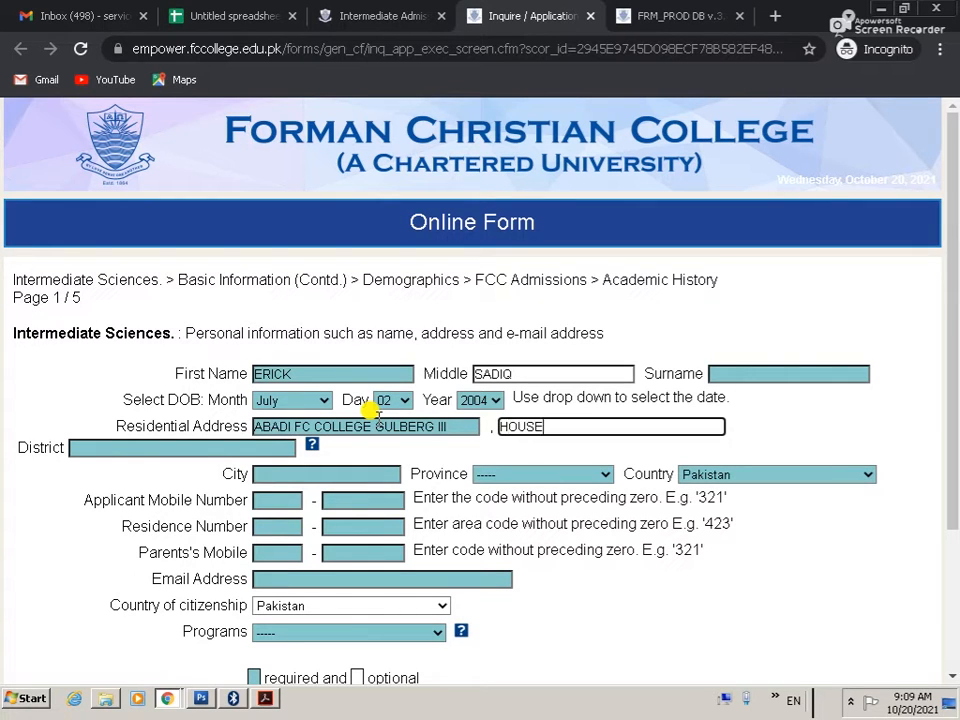
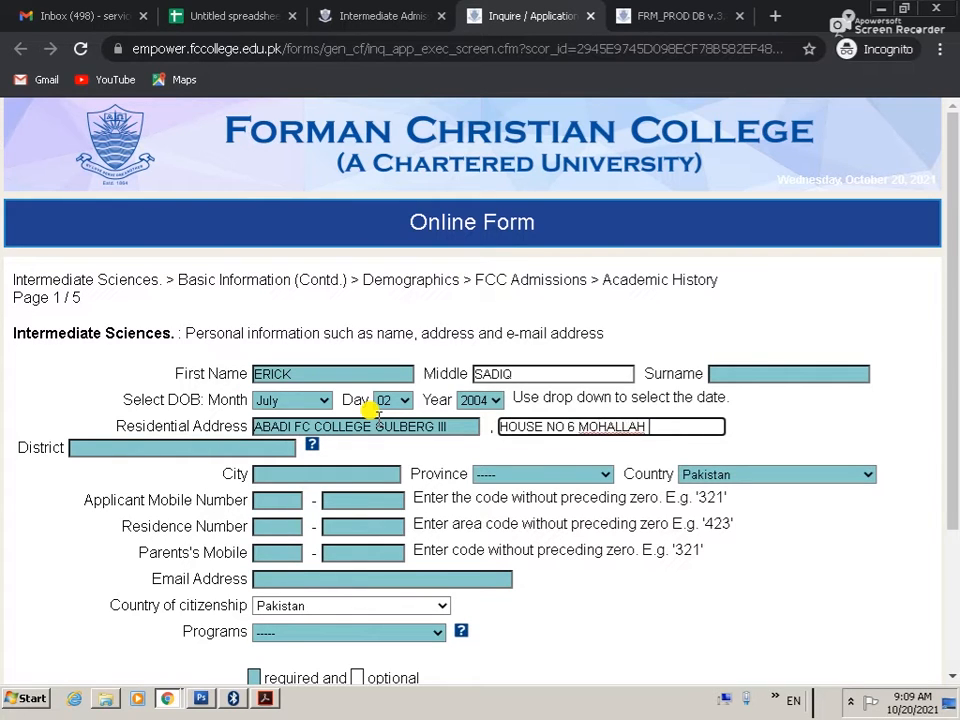
key(Tab)
text(LAHORE)
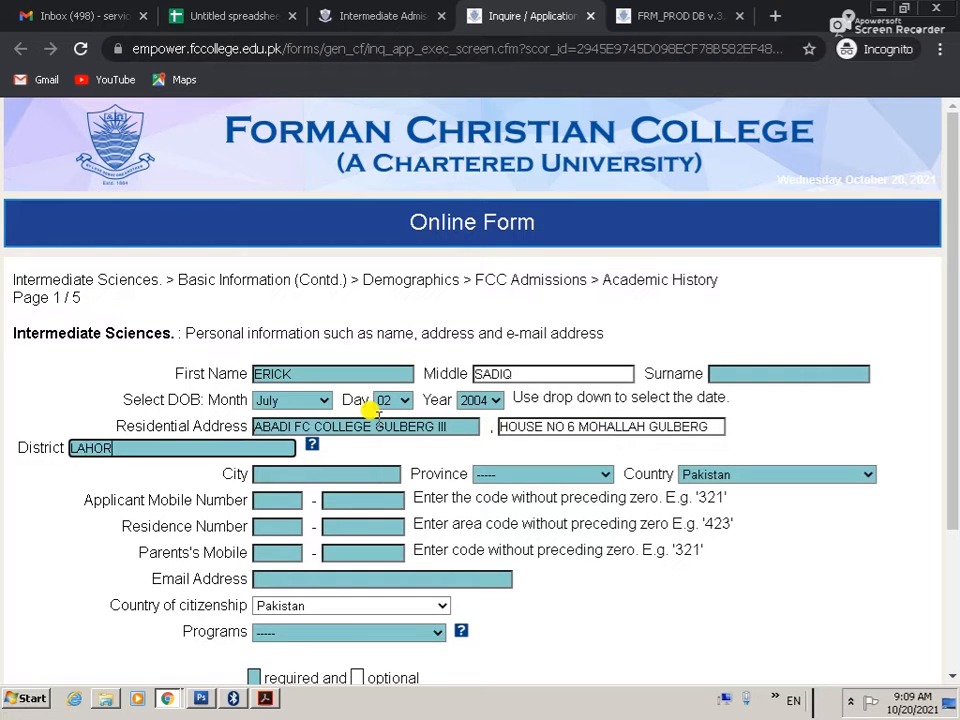
key(Tab)
text(LAHORE)
key(Tab)
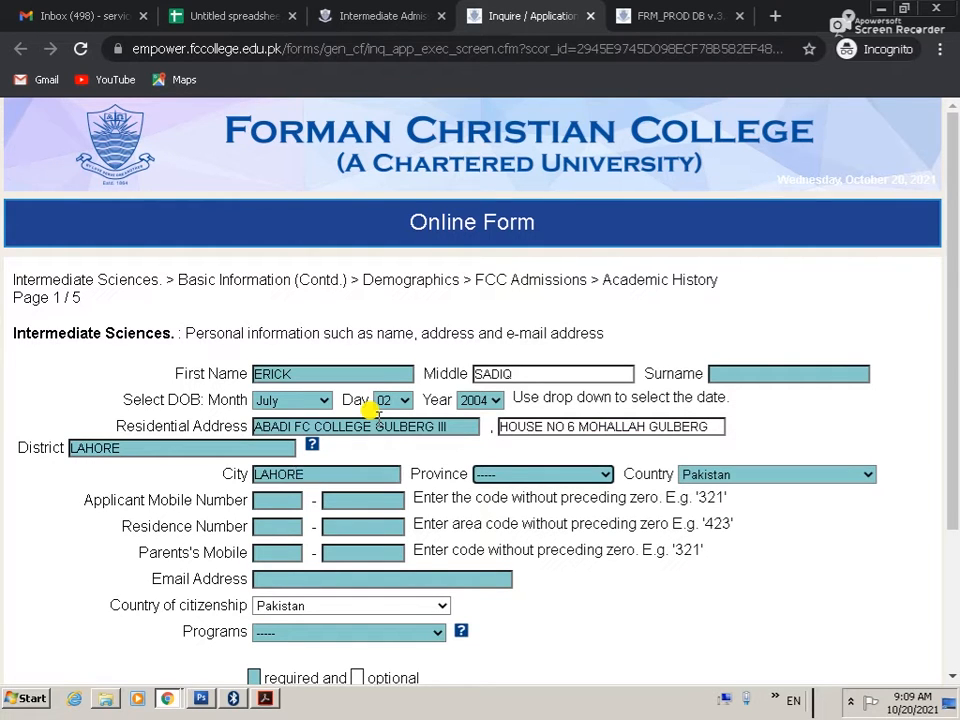
key(p)
key(Tab)
key(Tab)
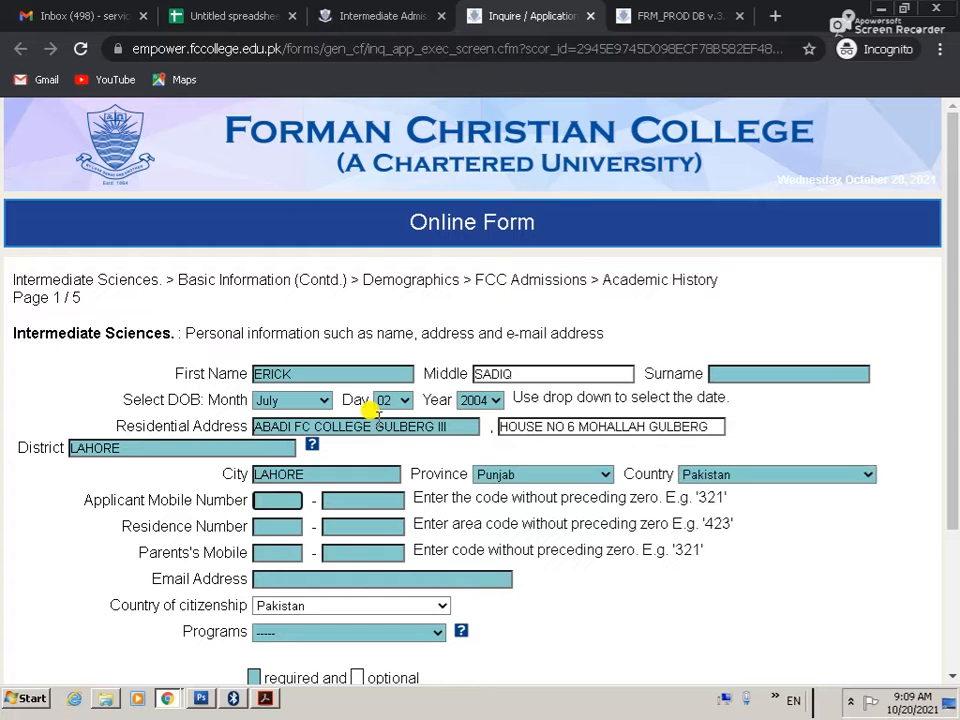
scroll(598, 264, down, 3)
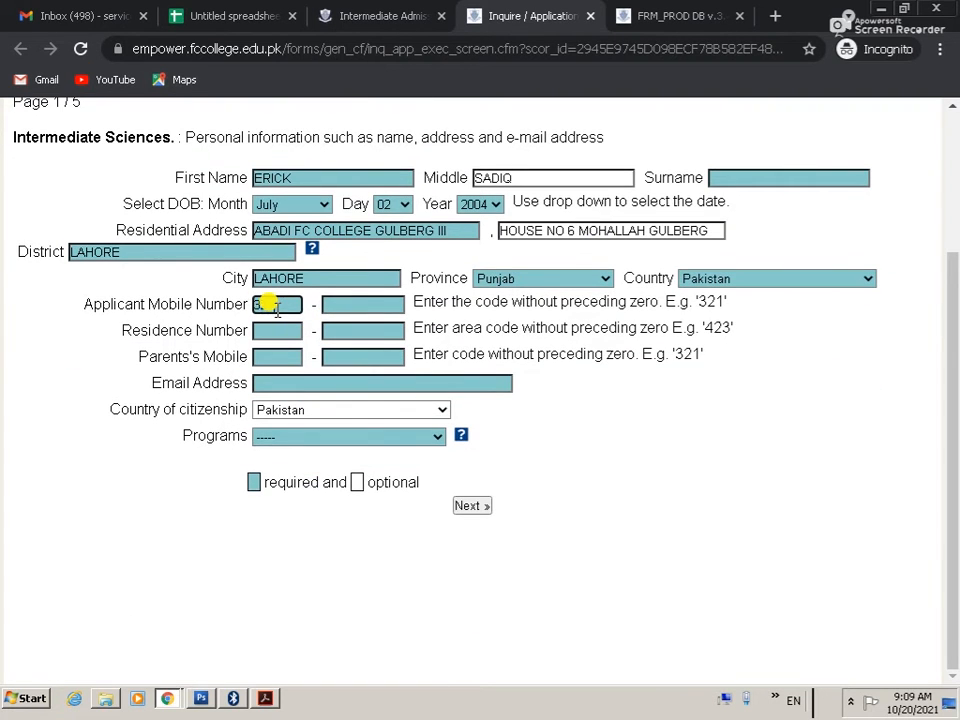
Step: Fill in the applicant's mobile number and the residence phone number
key(Tab)
text(77)
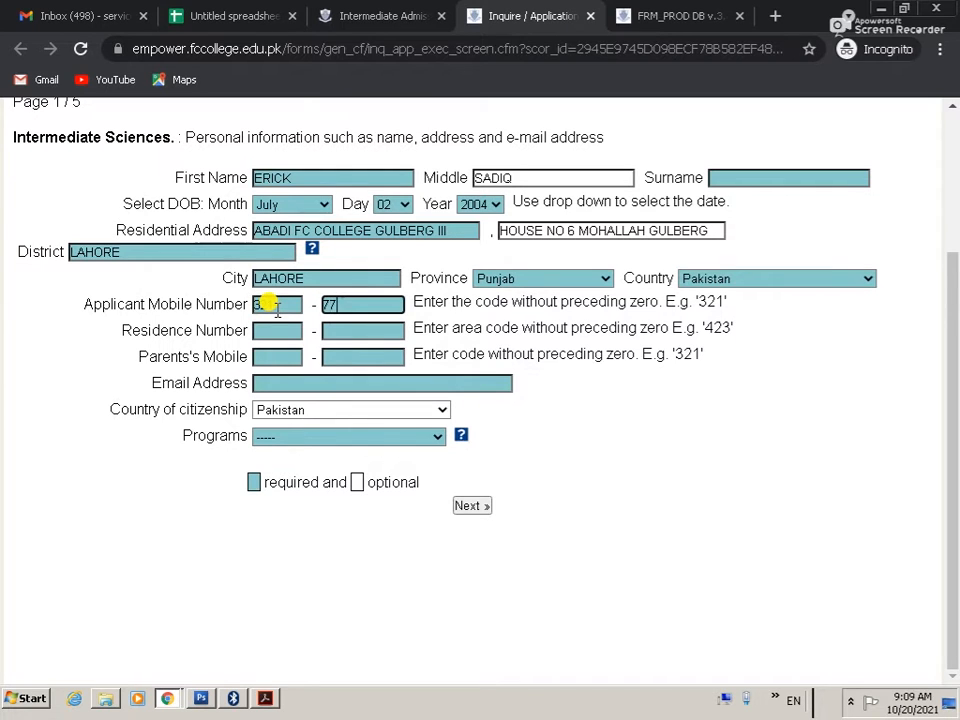
text(46608)
click(262, 332)
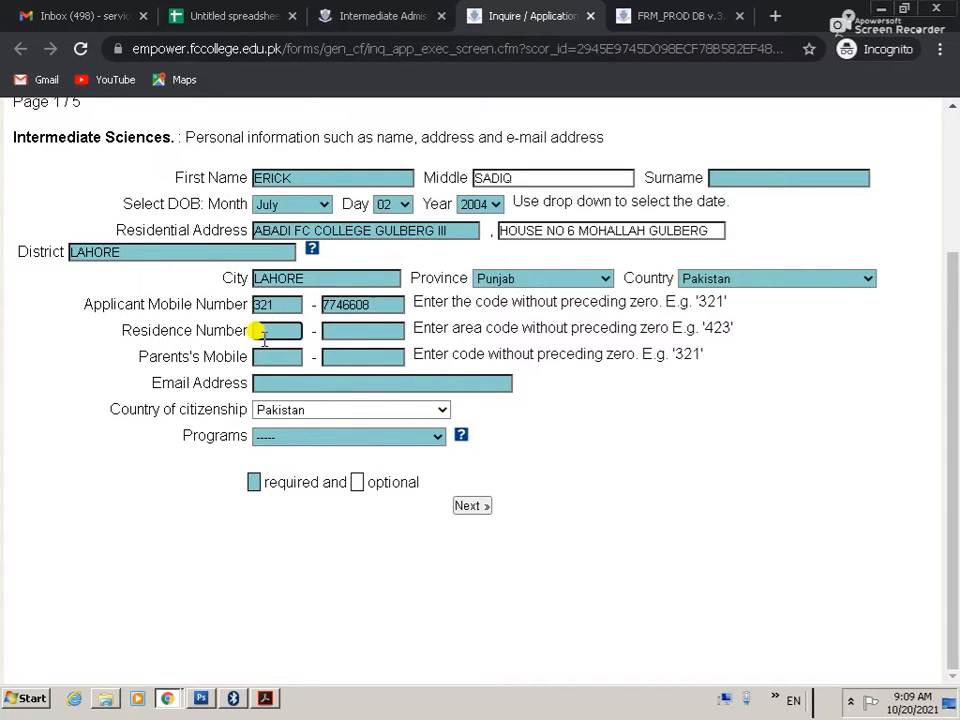
key(Tab)
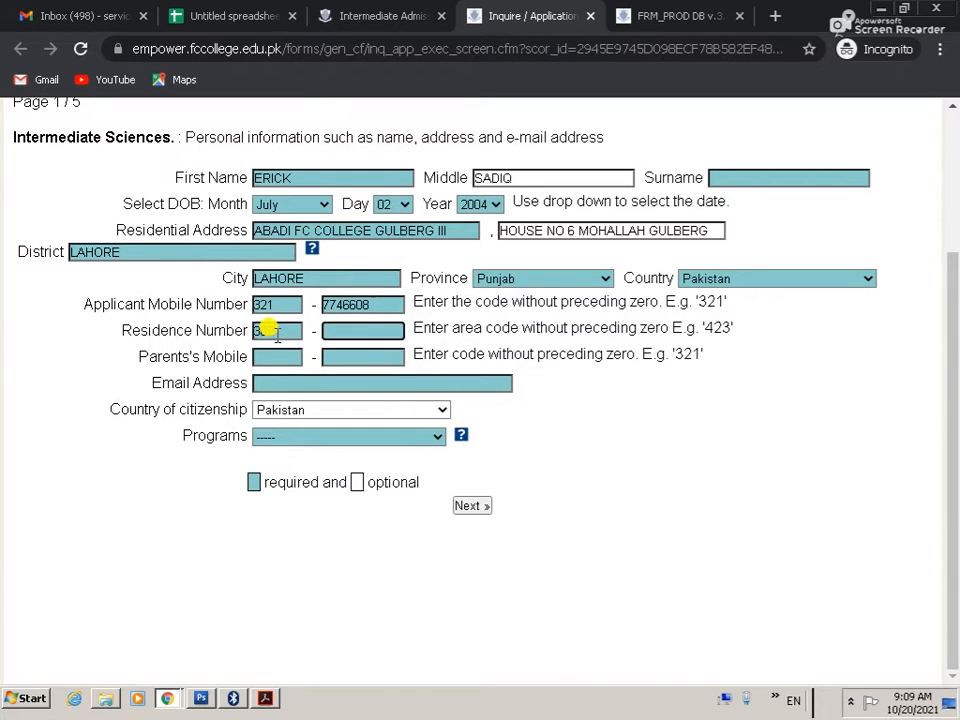
Step: Fill in the parent's mobile number and the applicant's e-mail address
key(Tab)
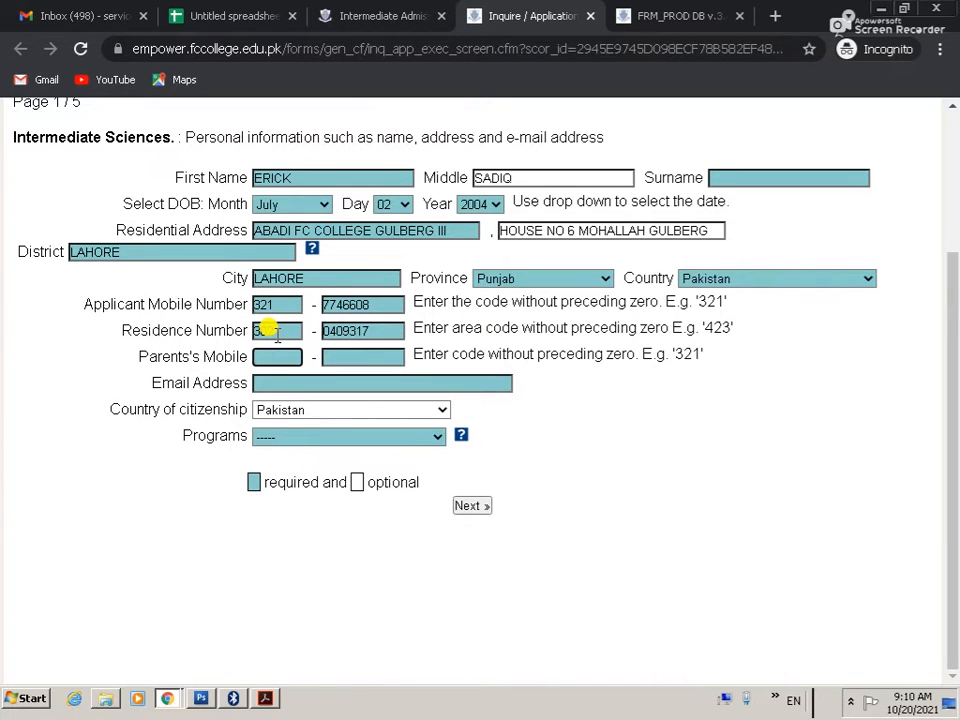
text(321)
key(ctrl+a)
key(Tab)
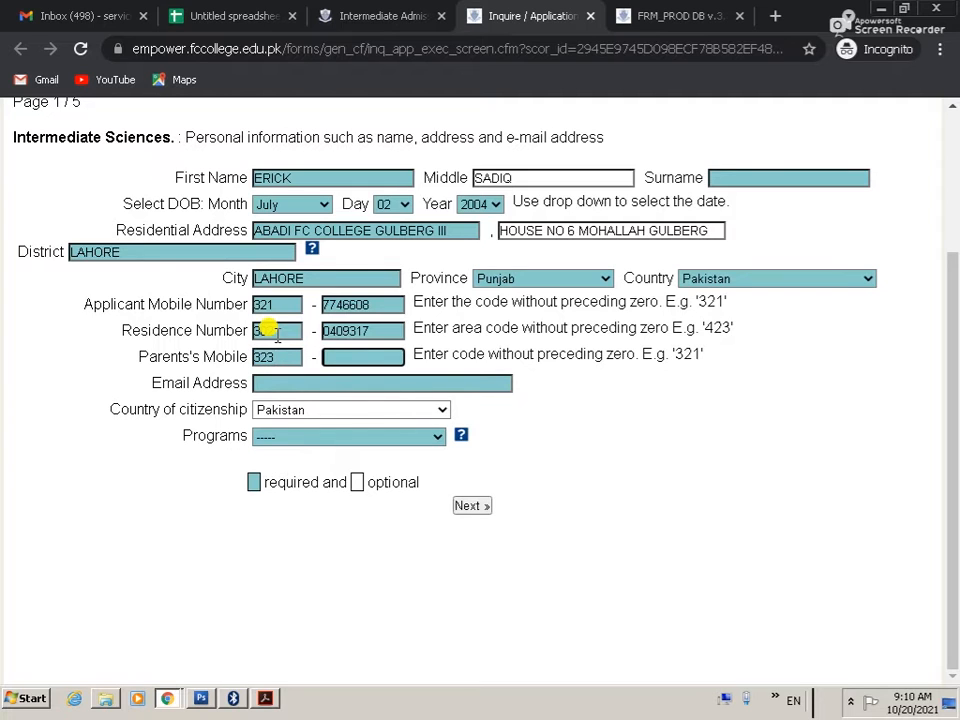
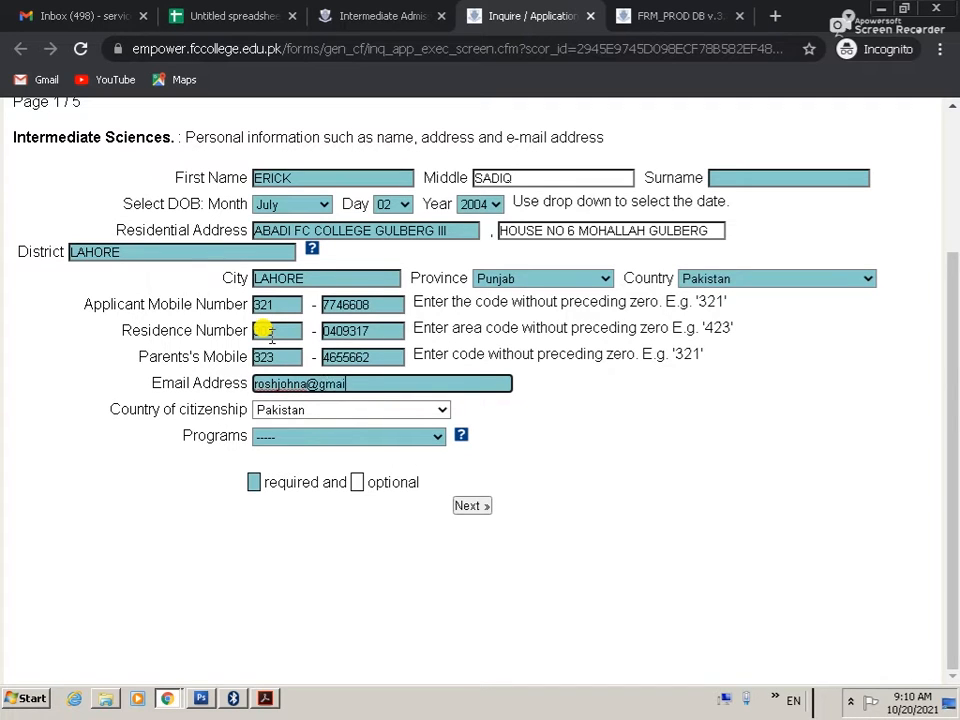
key(Tab)
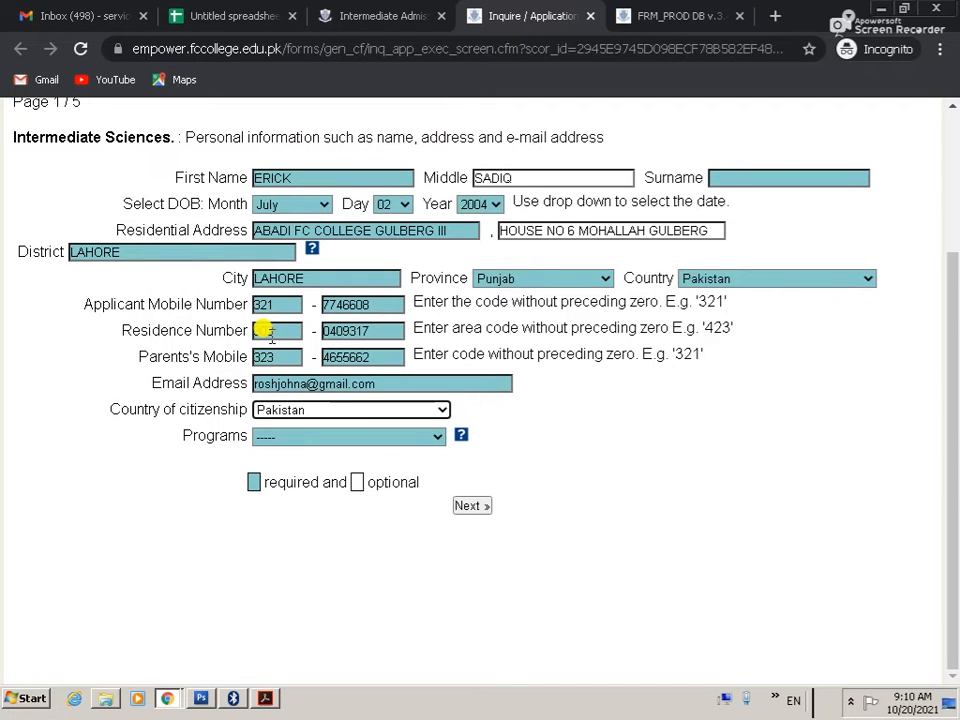
Step: Choose Pre-Medical as the program and go on to page 2
click(385, 436)
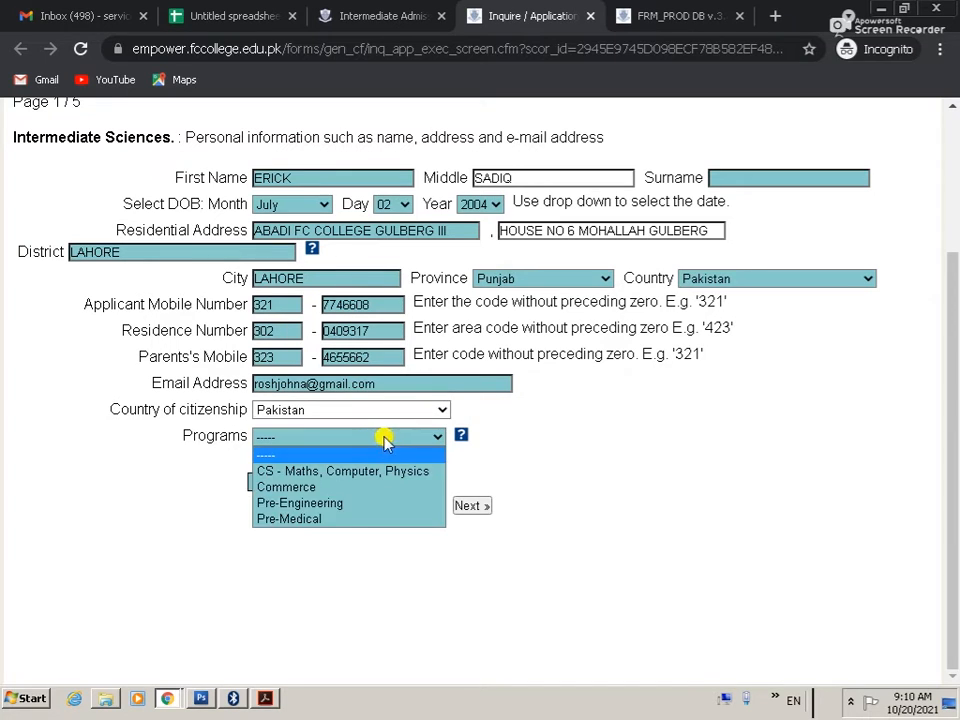
click(333, 524)
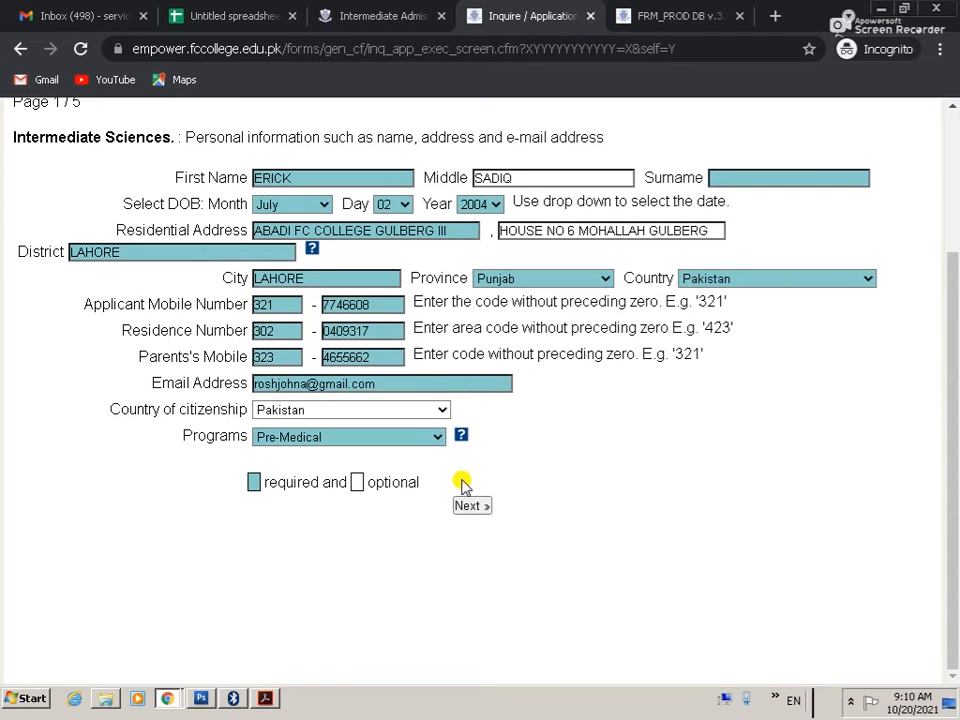
click(474, 506)
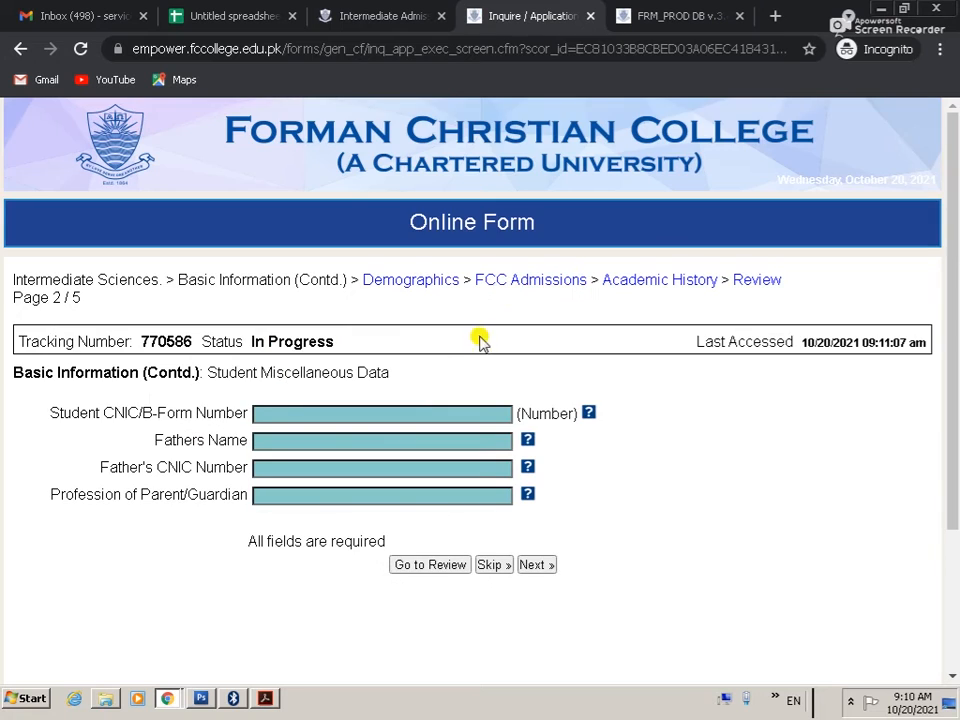
Step: Enter the student's CNIC/B-Form number and the father's full name in capitals
click(292, 412)
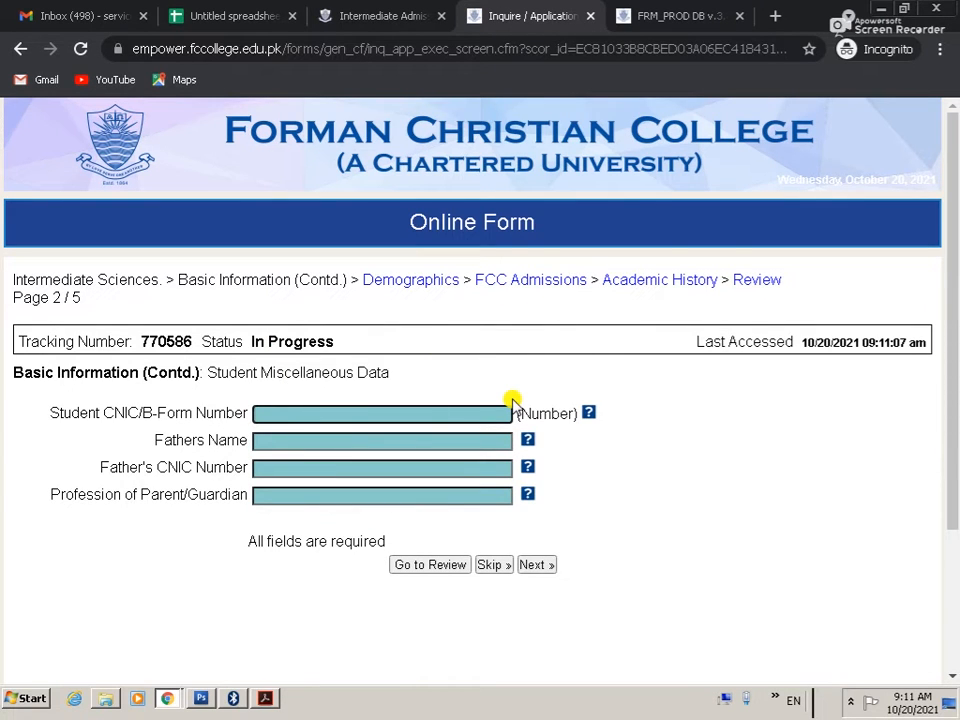
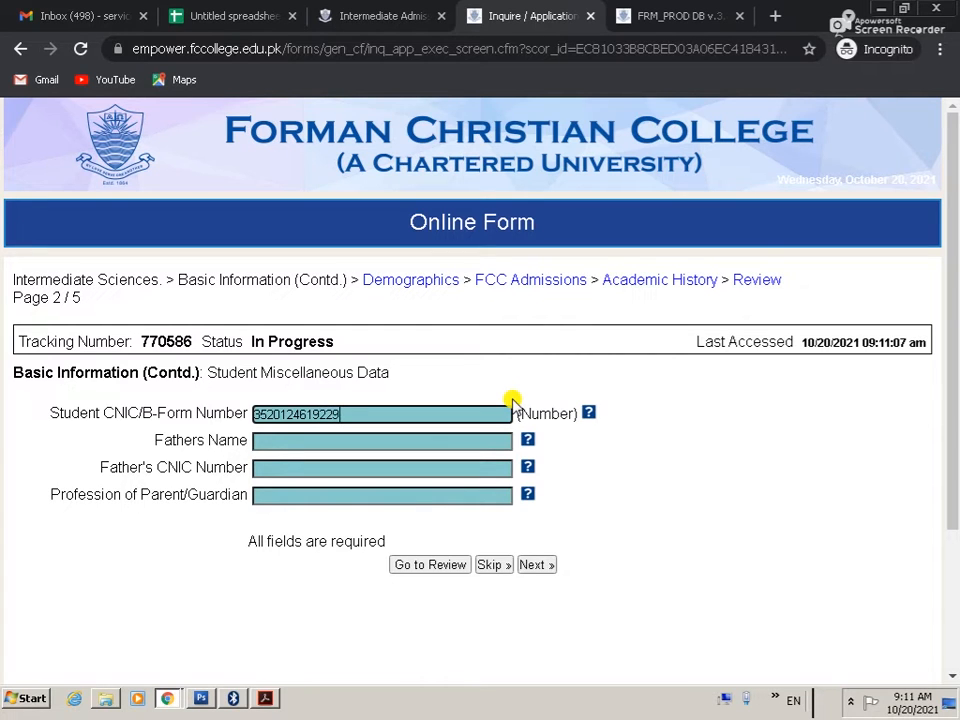
click(295, 434)
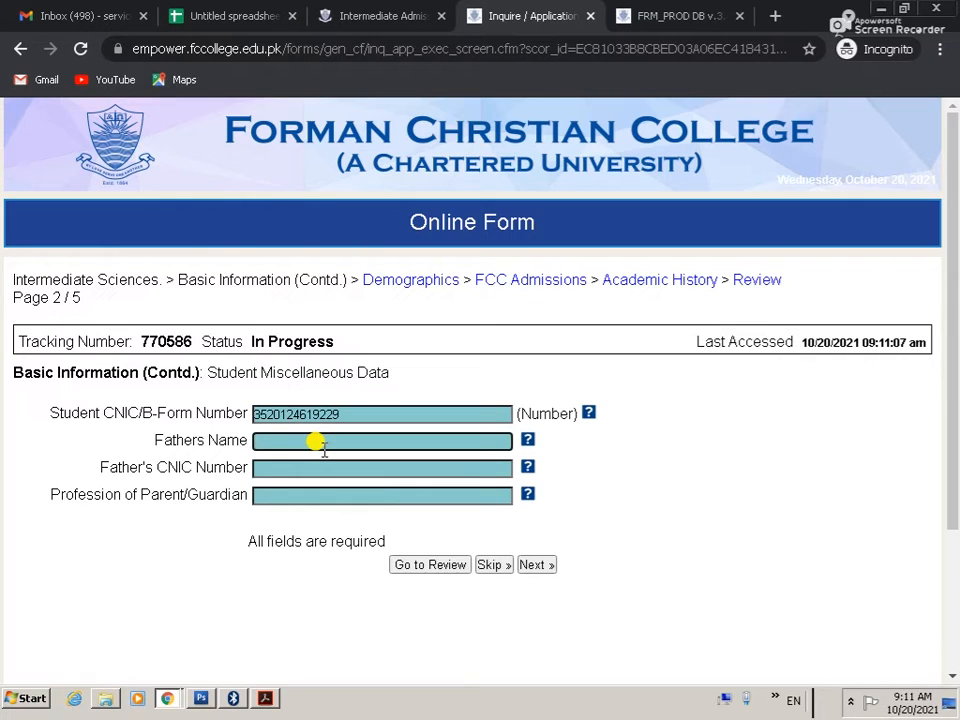
text(sadiq)
key(ctrl+a)
key(Tab)
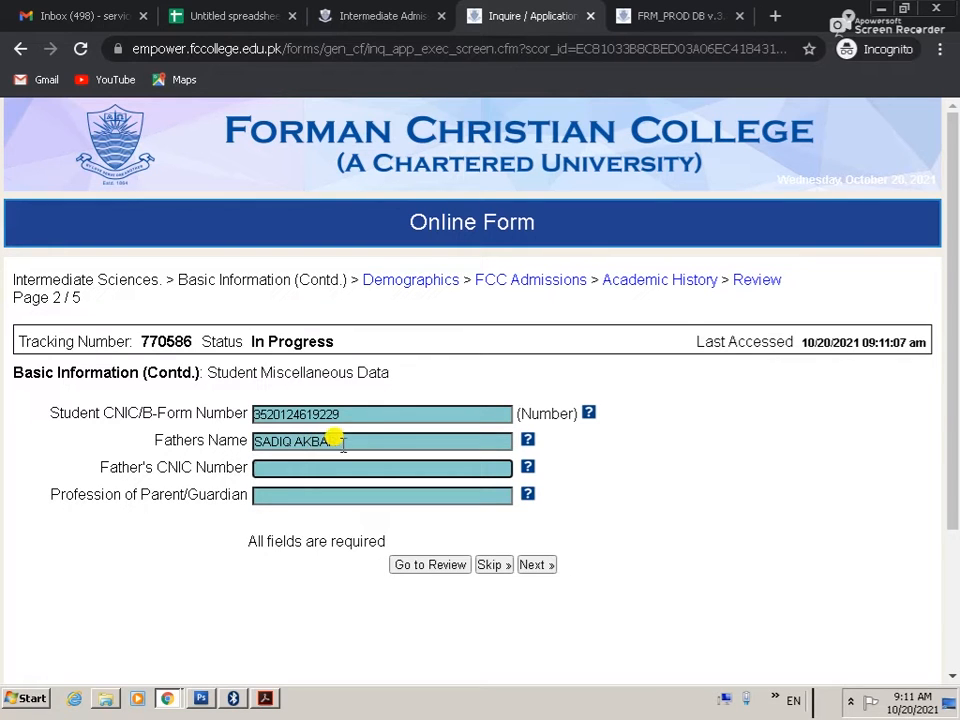
click(334, 441)
key(BackSpace)
key(BackSpace)
key(BackSpace)
text(HTAR)
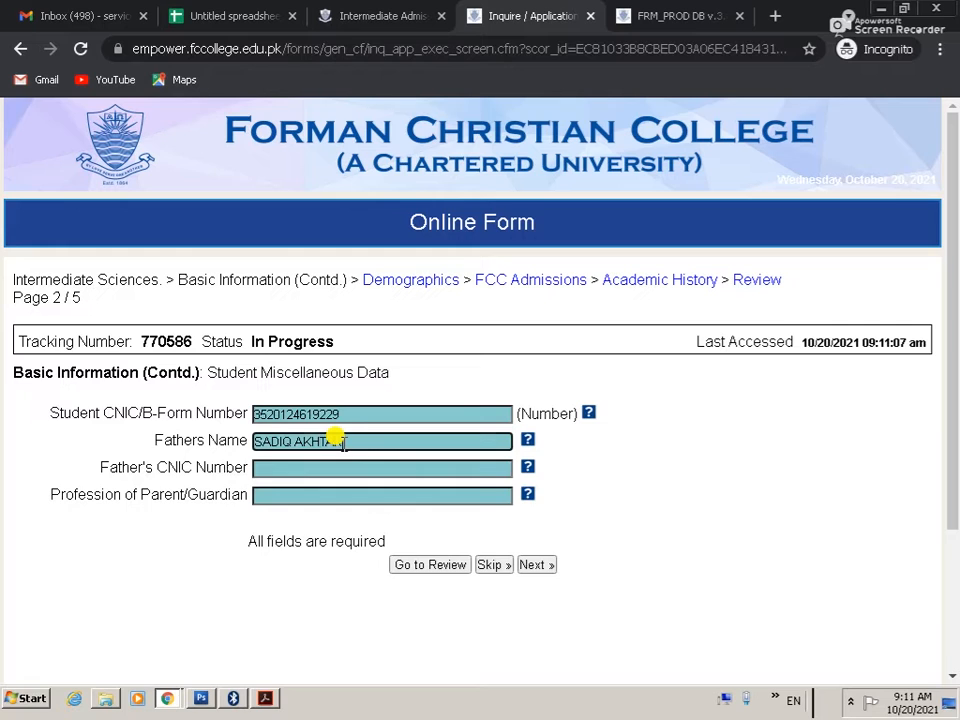
key(Tab)
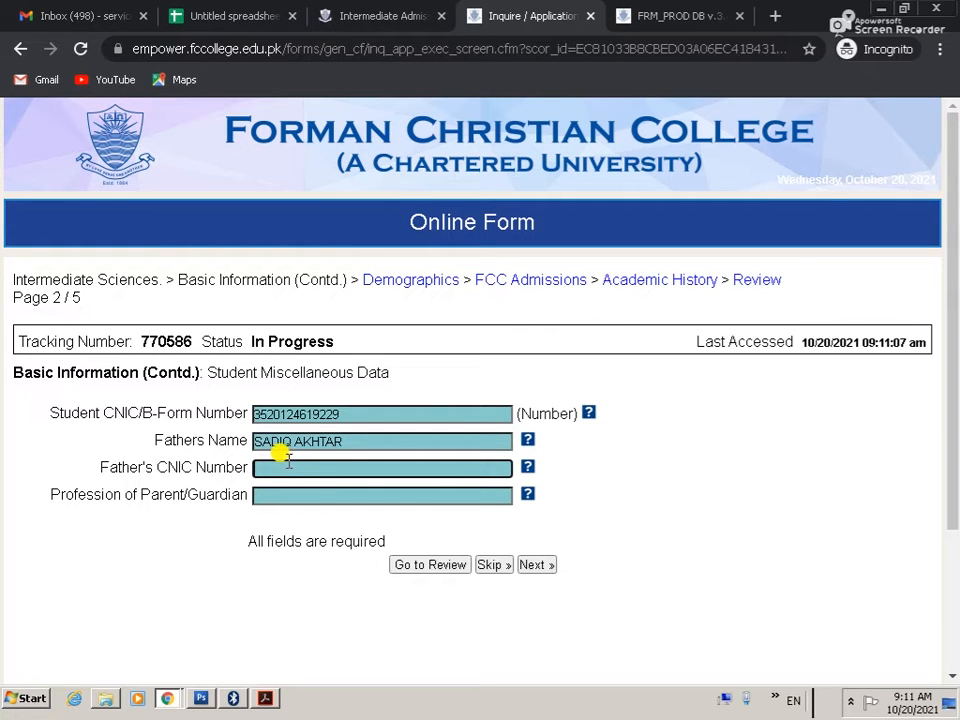
Step: Enter the father's CNIC number and profession LABOUR, then continue to Demographics
key(Tab)
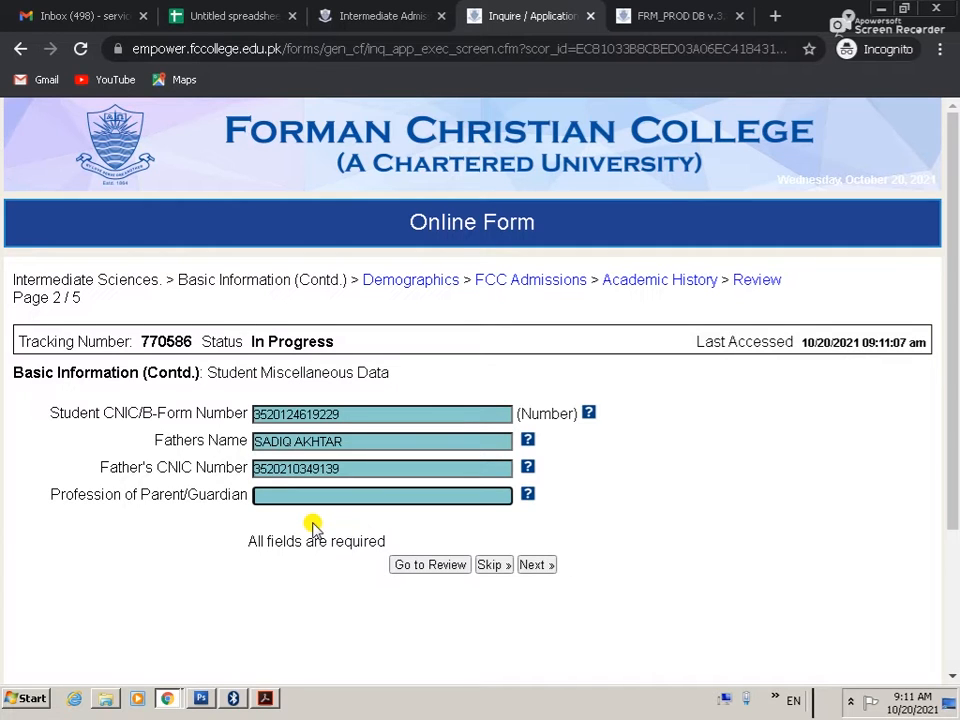
text(LABOUR)
key(Tab)
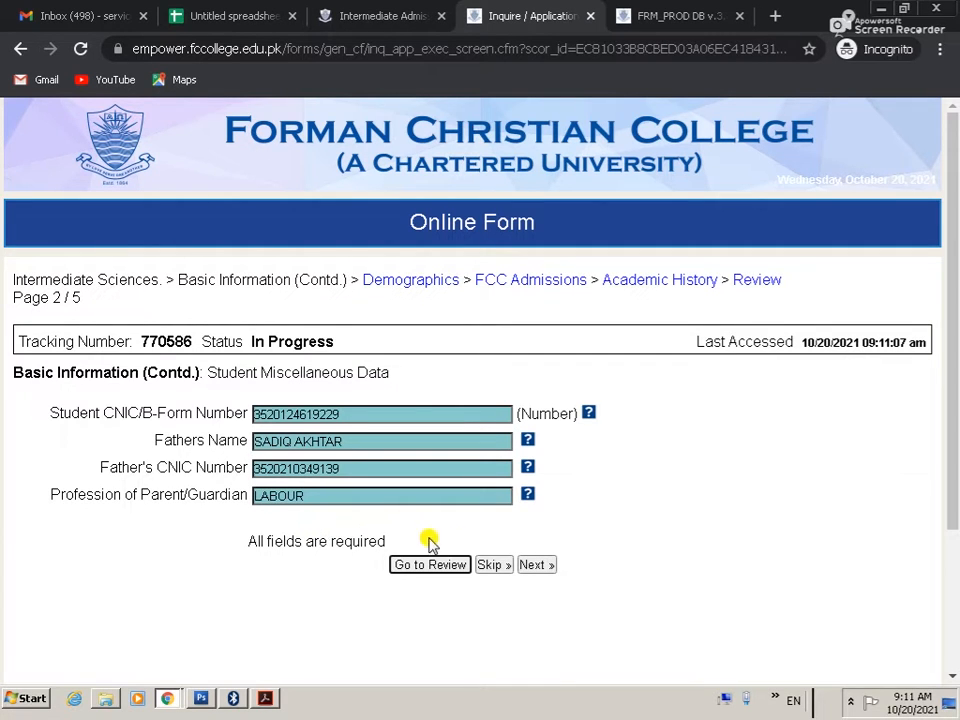
click(540, 564)
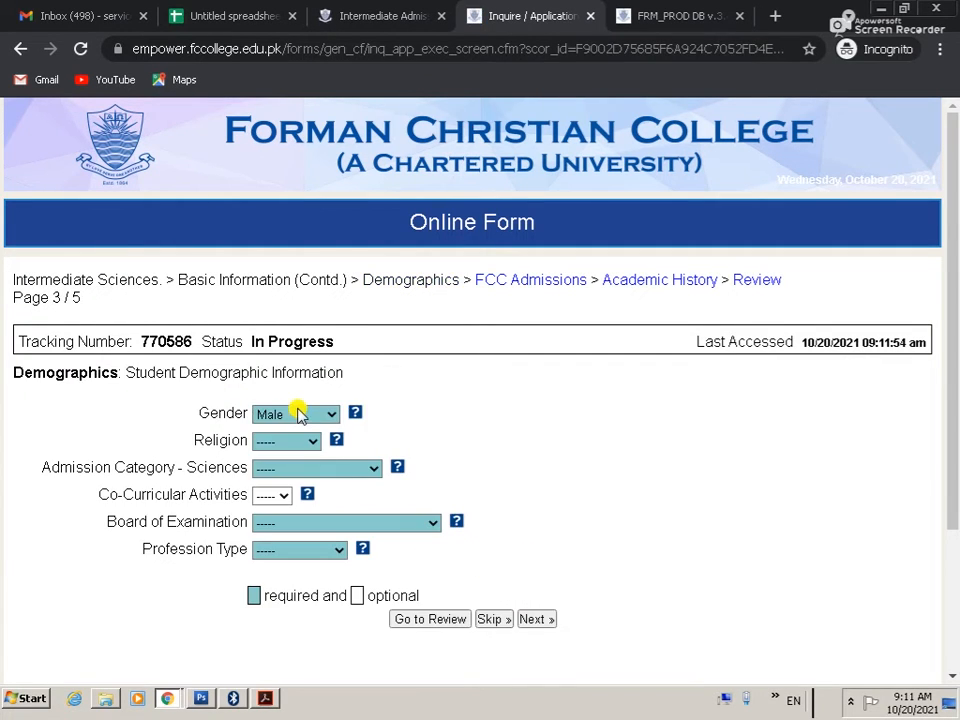
Step: Set religion Christian, admission category Minorities, board Lahore Board and profession type Labourer
click(296, 440)
click(300, 491)
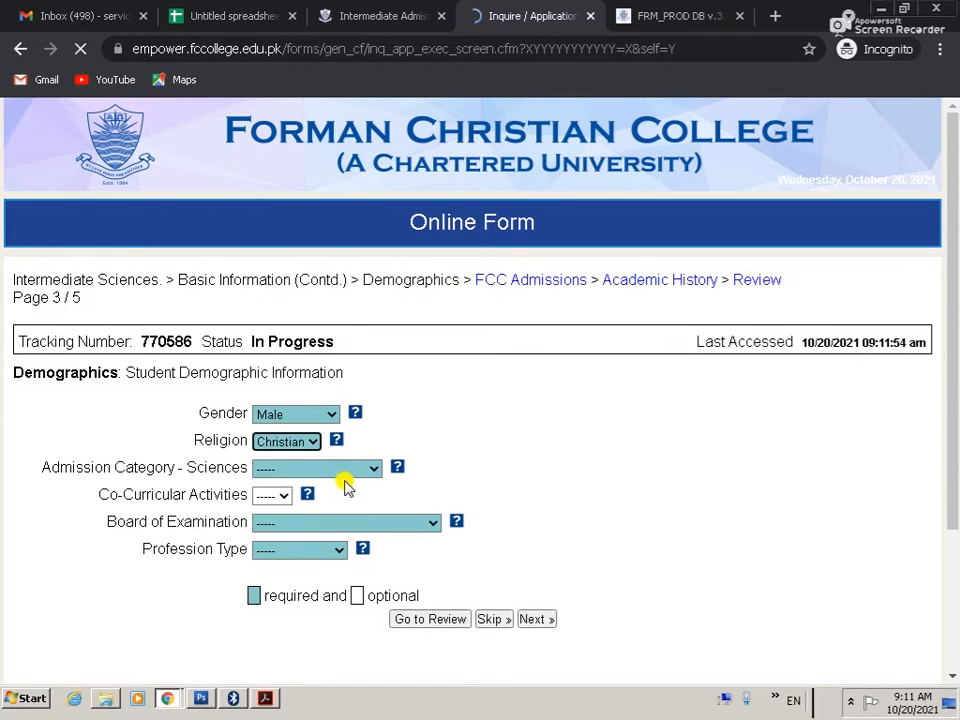
click(344, 470)
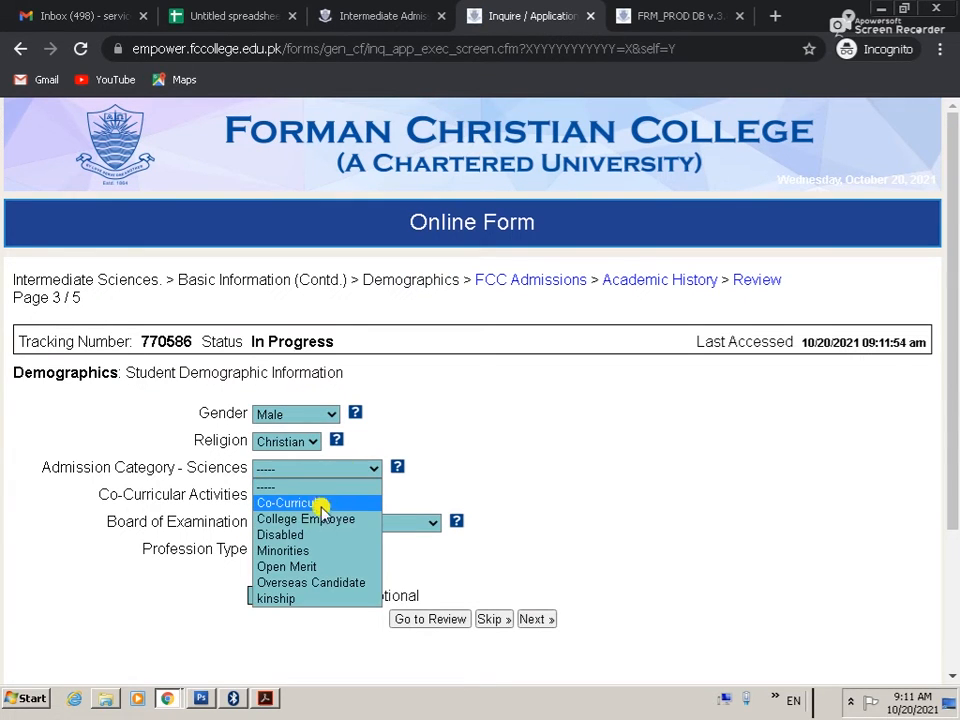
click(326, 550)
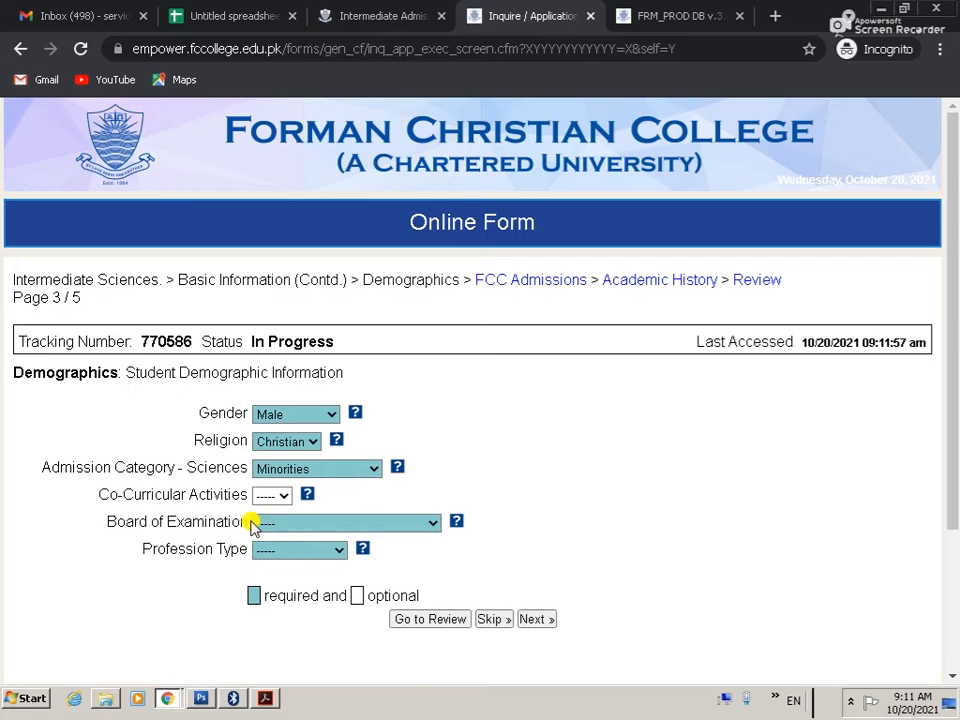
scroll(285, 506, down, 2)
click(285, 310)
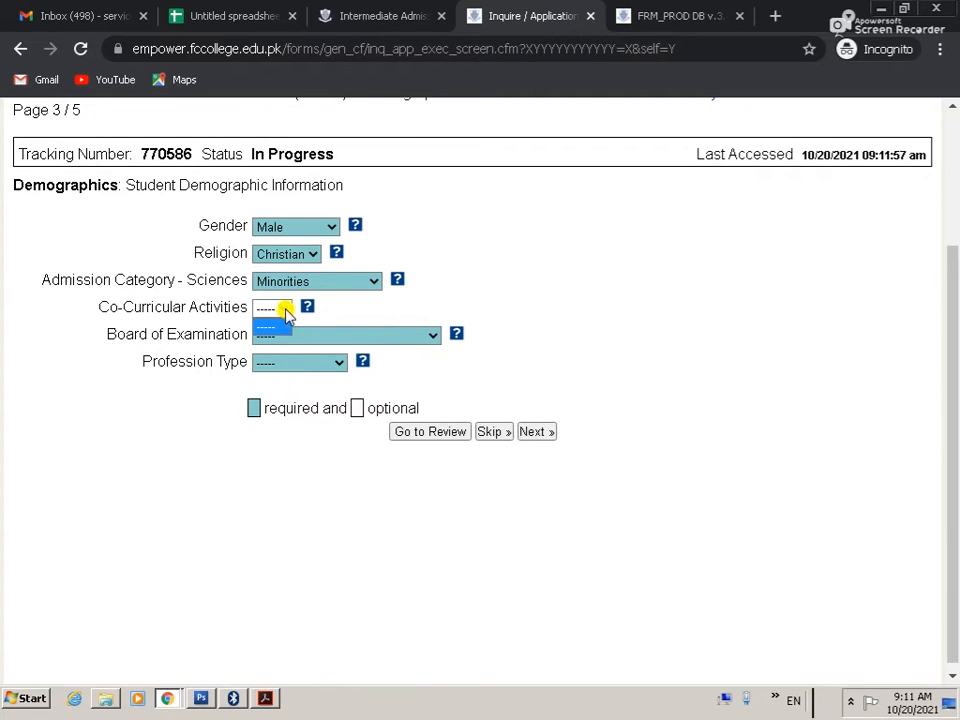
click(369, 333)
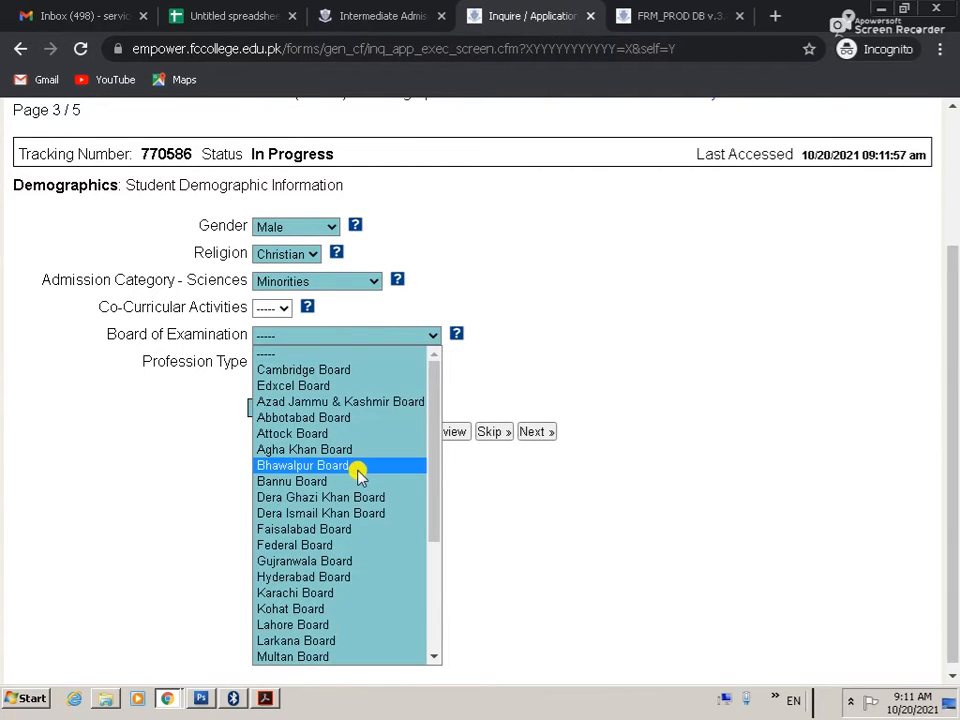
key(l)
key(Return)
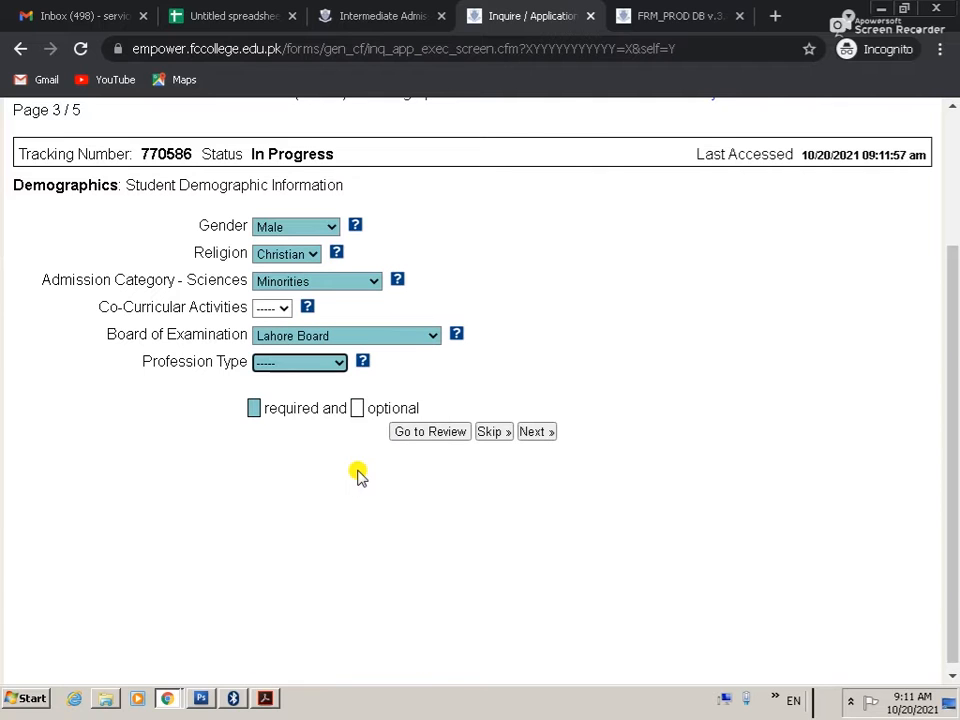
click(331, 366)
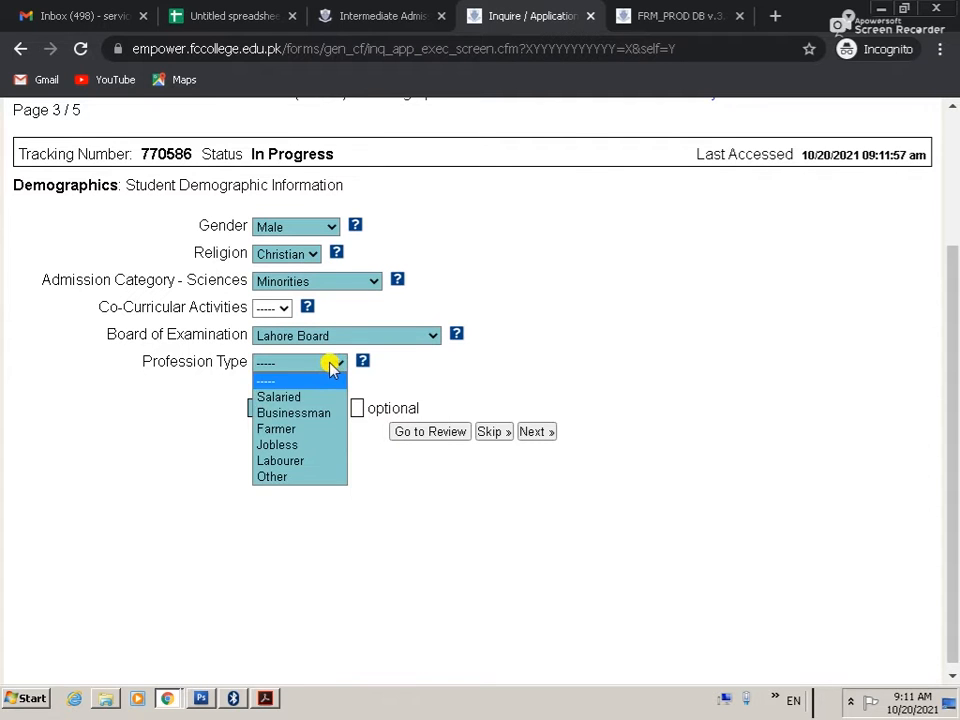
click(290, 461)
Step: Describe the type of work as 'WORK IN OFFICE AS LABOUR' and go on to FCC Admissions
scroll(395, 555, down, 2)
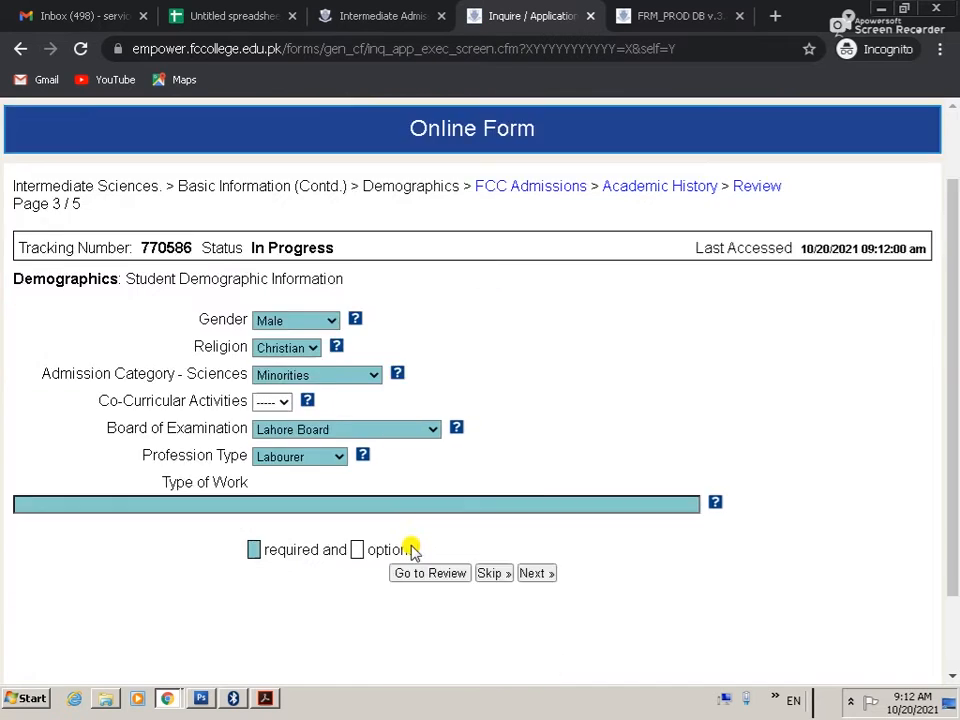
click(47, 398)
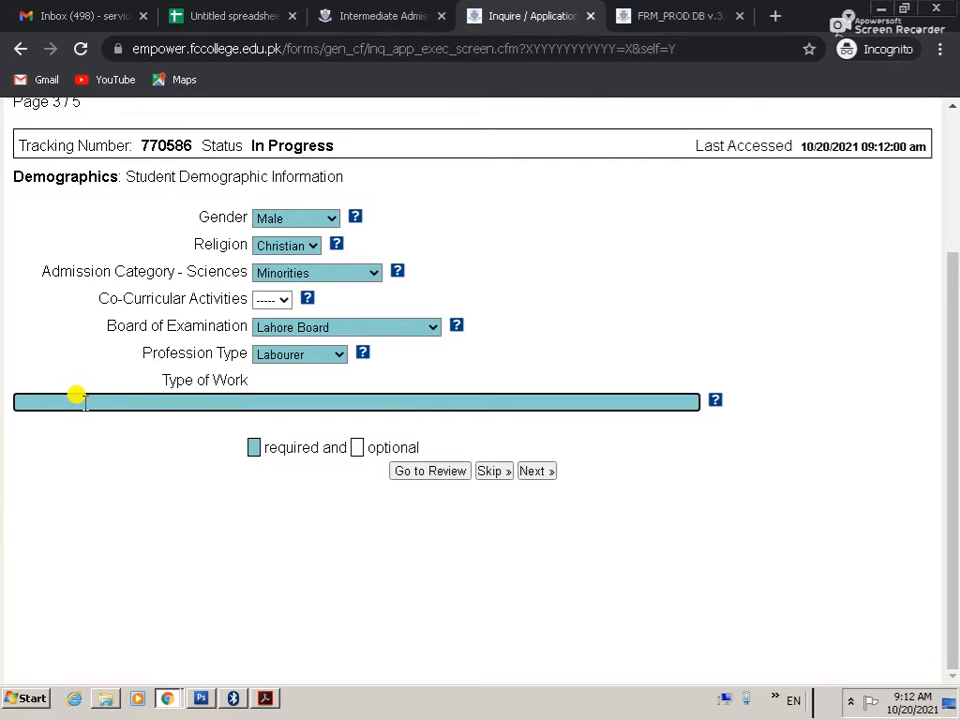
text(WORK IN OFFICE AS )
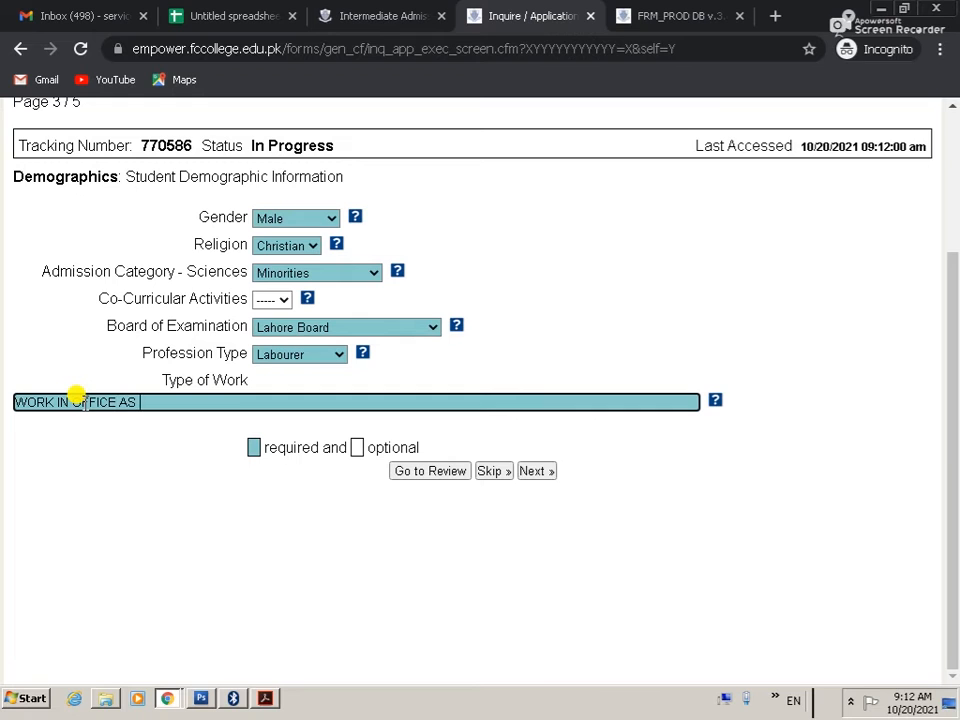
text(LABOUR)
key(Tab)
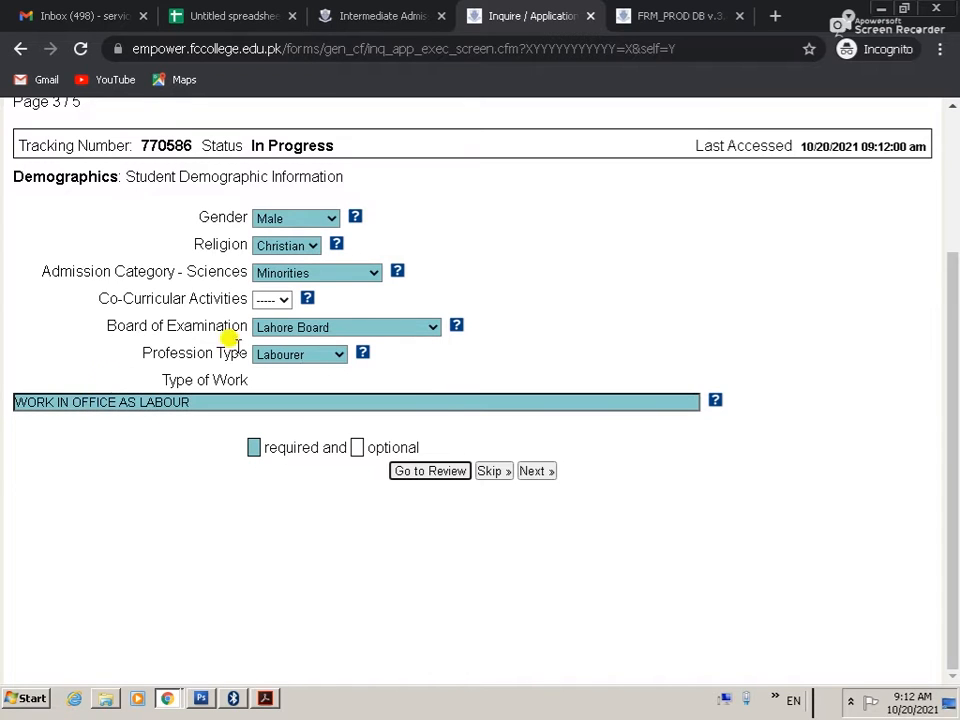
click(536, 480)
click(305, 428)
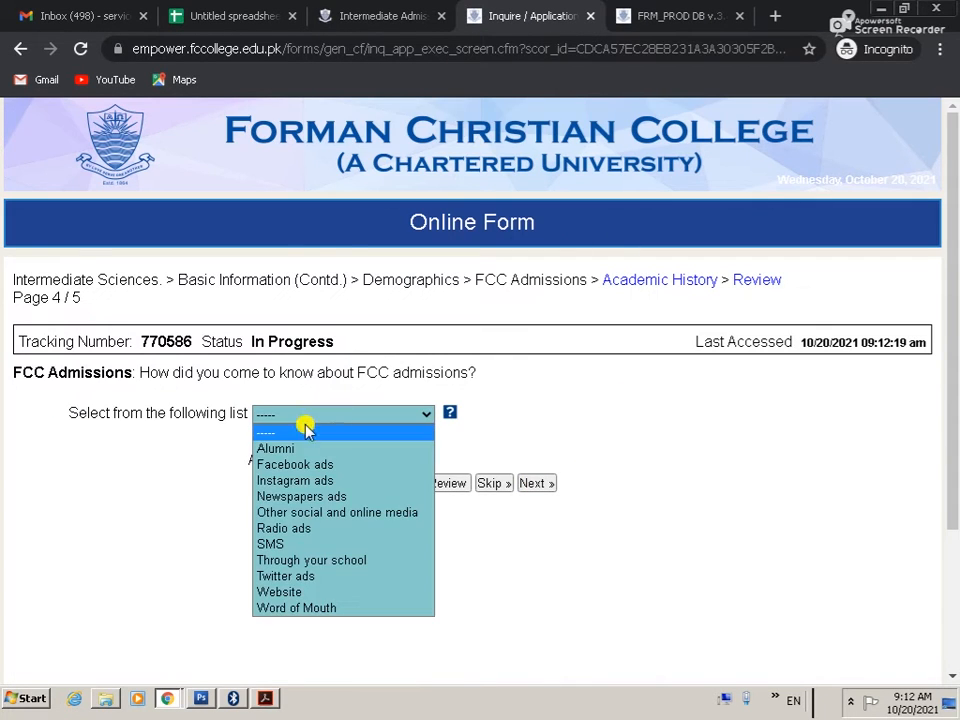
Step: Answer 'Other social and online media', then record Intermediate level with Matric, 830 marks
click(321, 512)
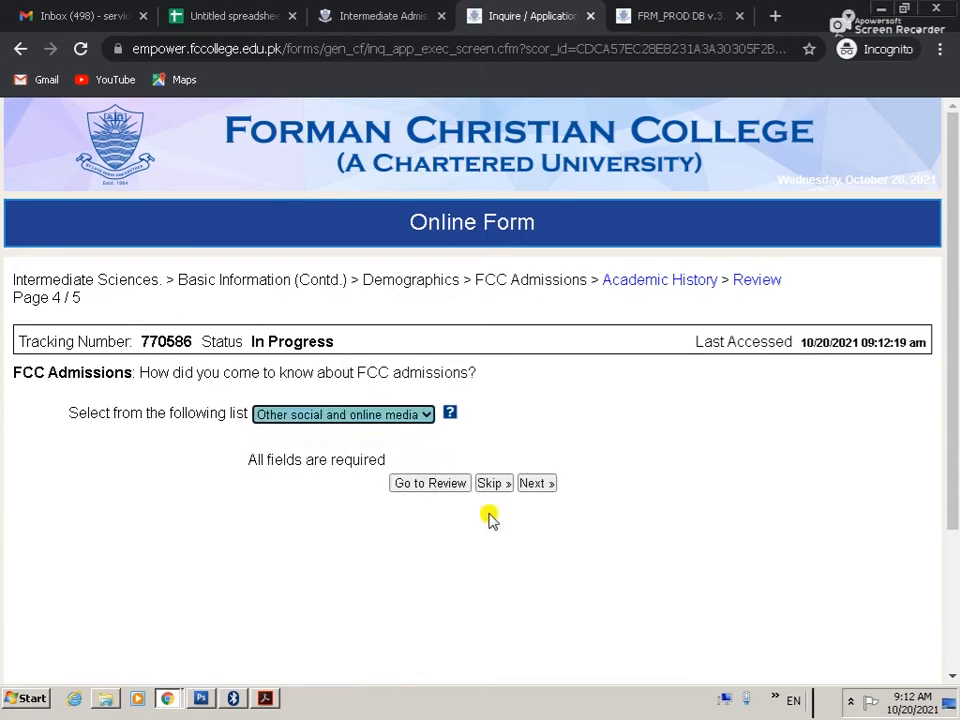
click(538, 485)
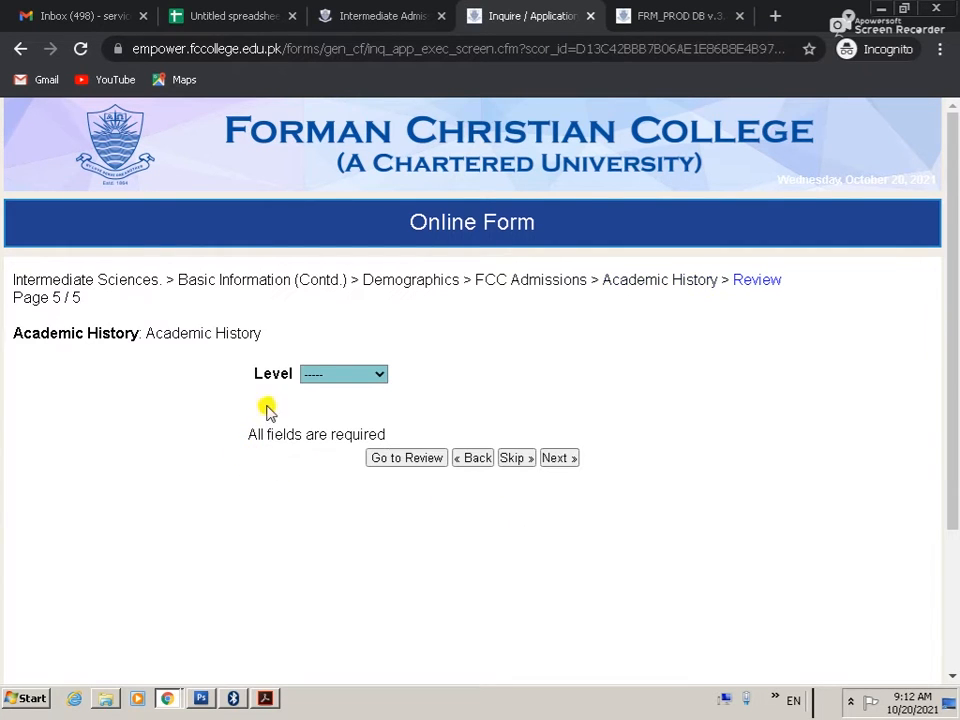
click(317, 374)
click(317, 404)
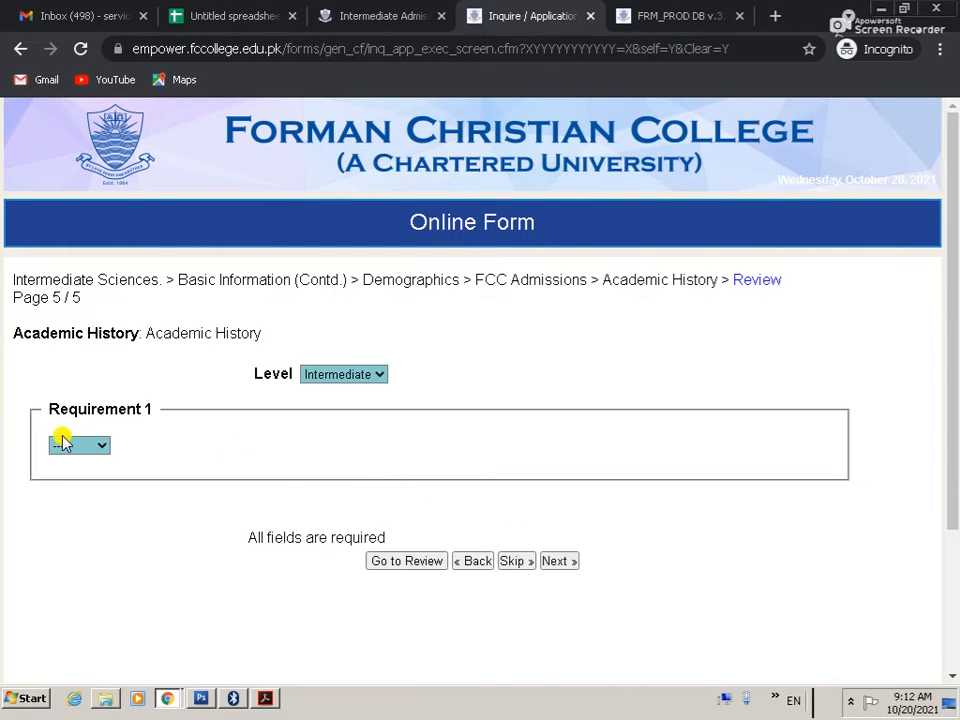
click(88, 446)
click(87, 481)
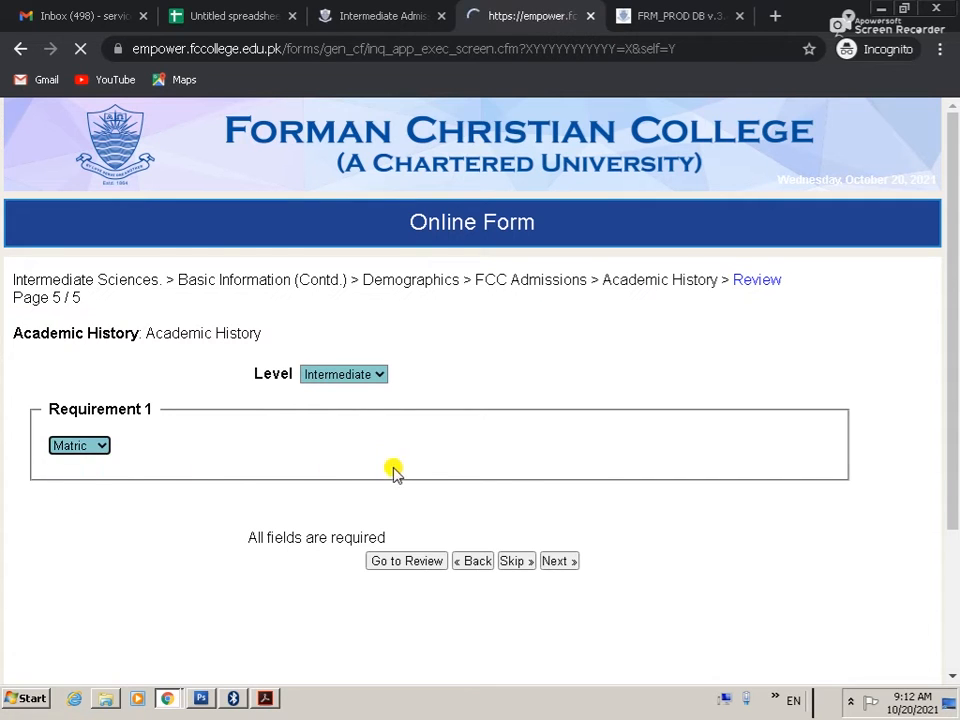
click(155, 475)
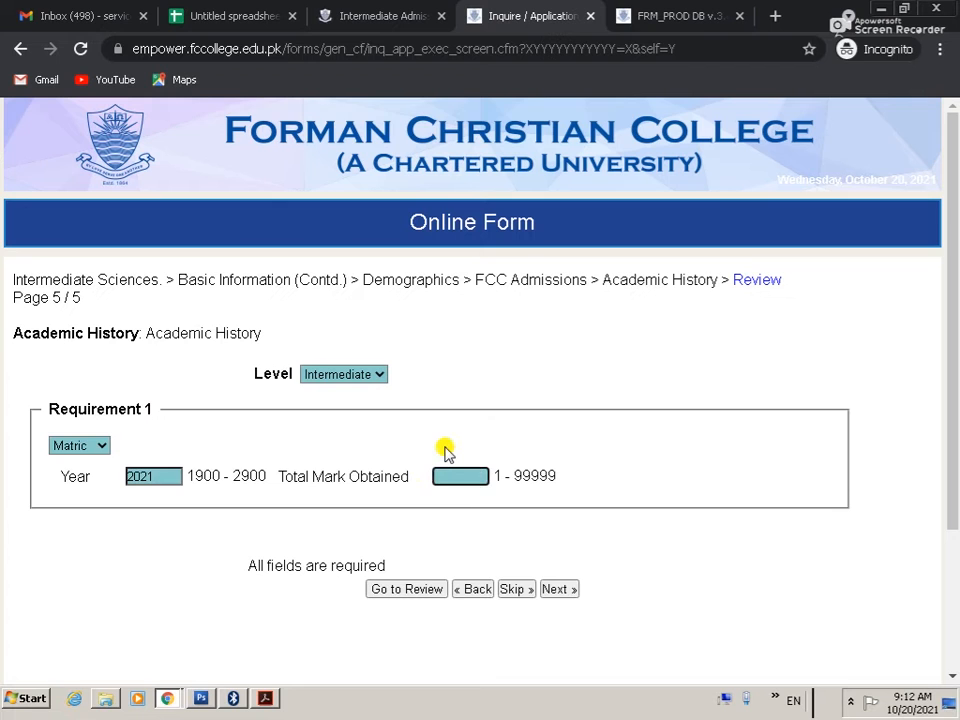
text(830)
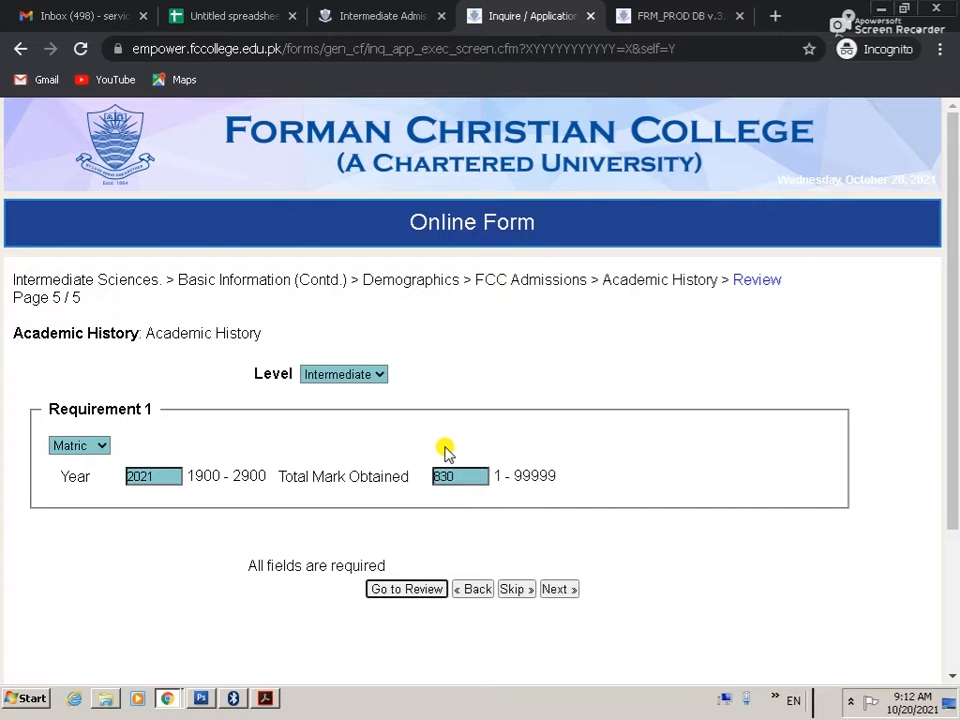
click(553, 591)
Step: Open the full application review and its print options
click(558, 589)
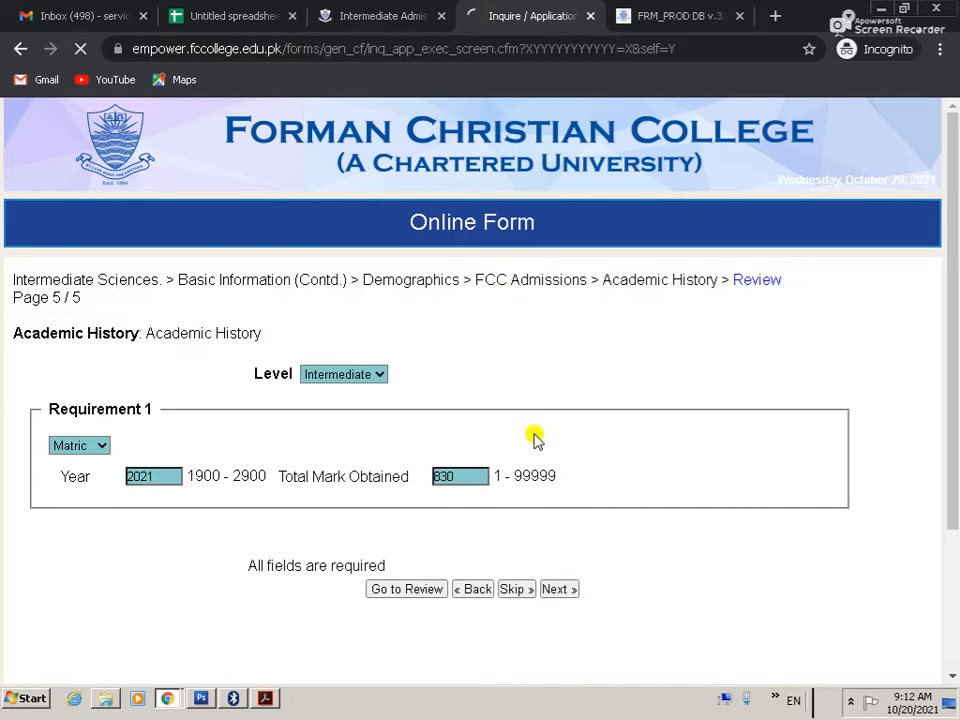
scroll(420, 318, down, 2)
scroll(401, 318, down, 7)
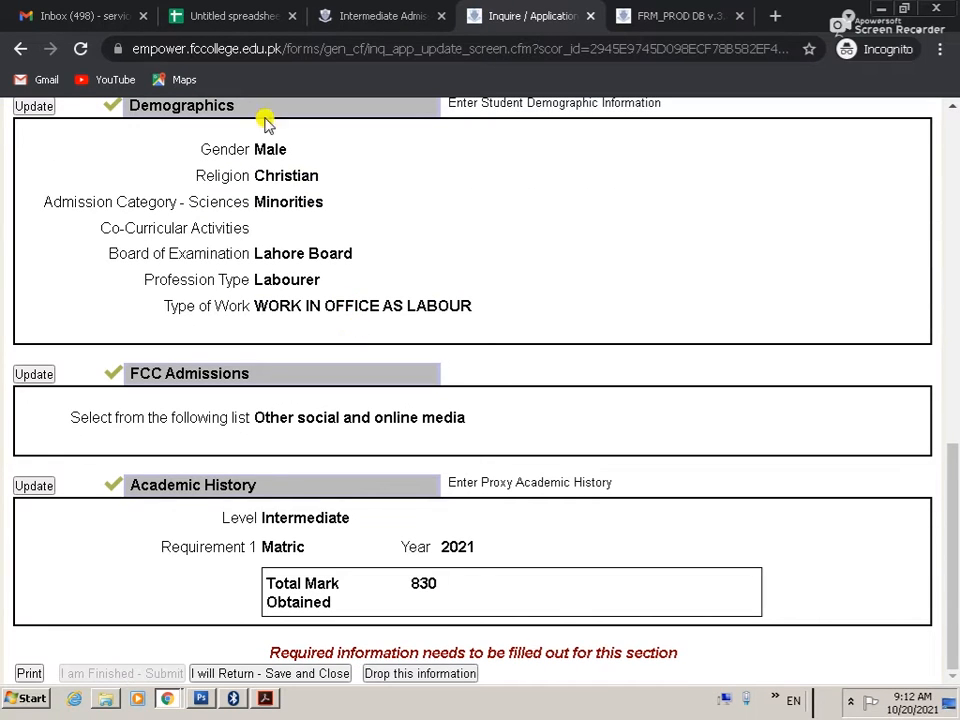
click(29, 673)
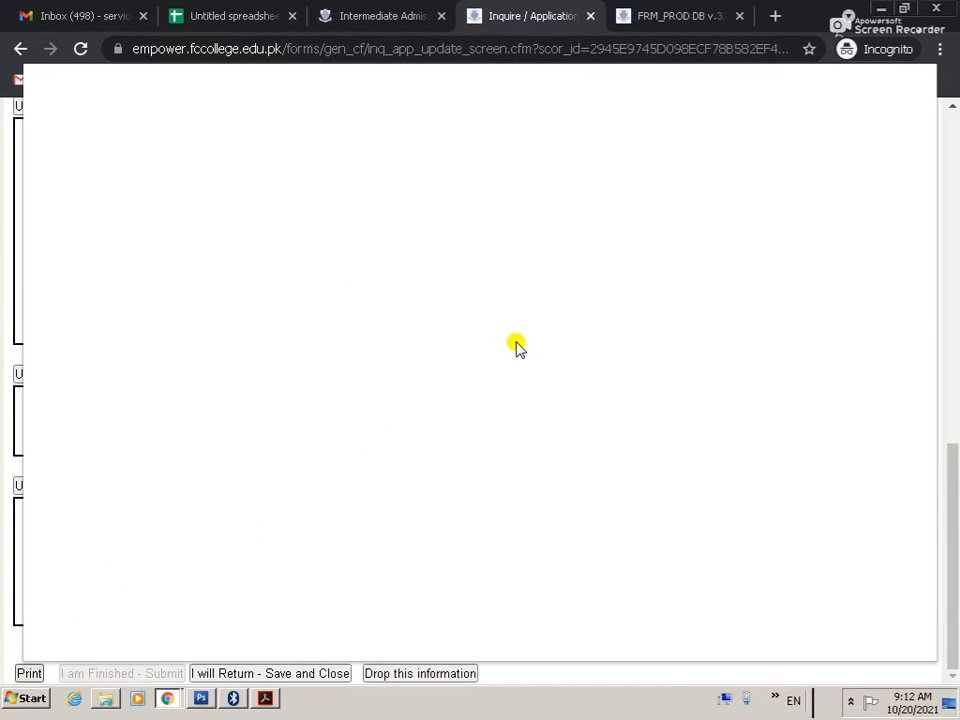
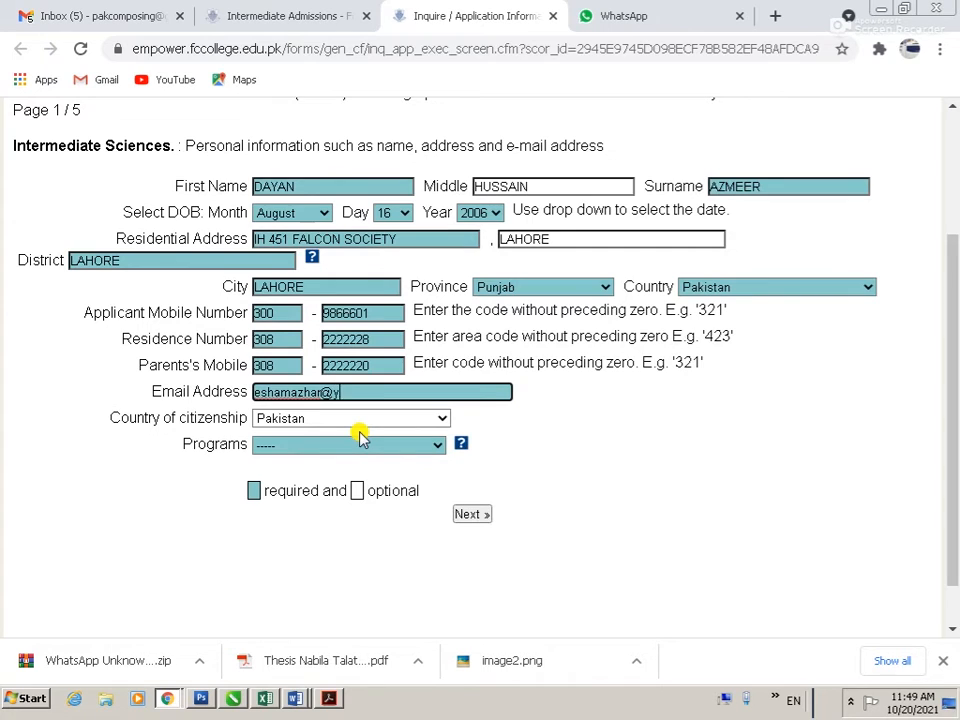
Step: Finish the e-mail address and choose the CS - Maths, Computer, Physics program
text(m)
key(Tab)
key(Tab)
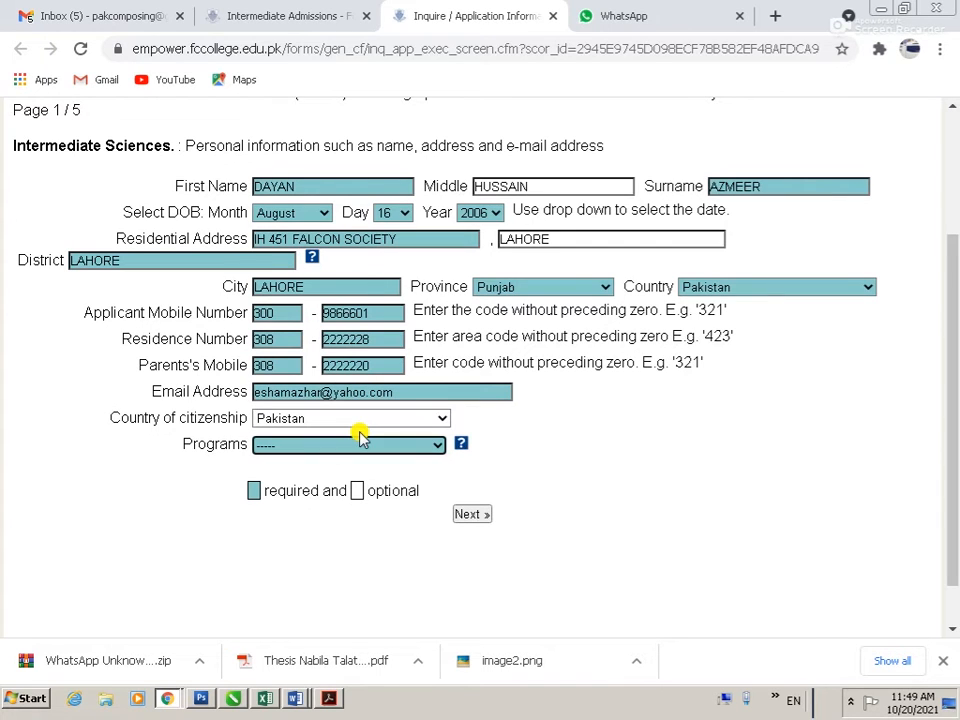
click(347, 445)
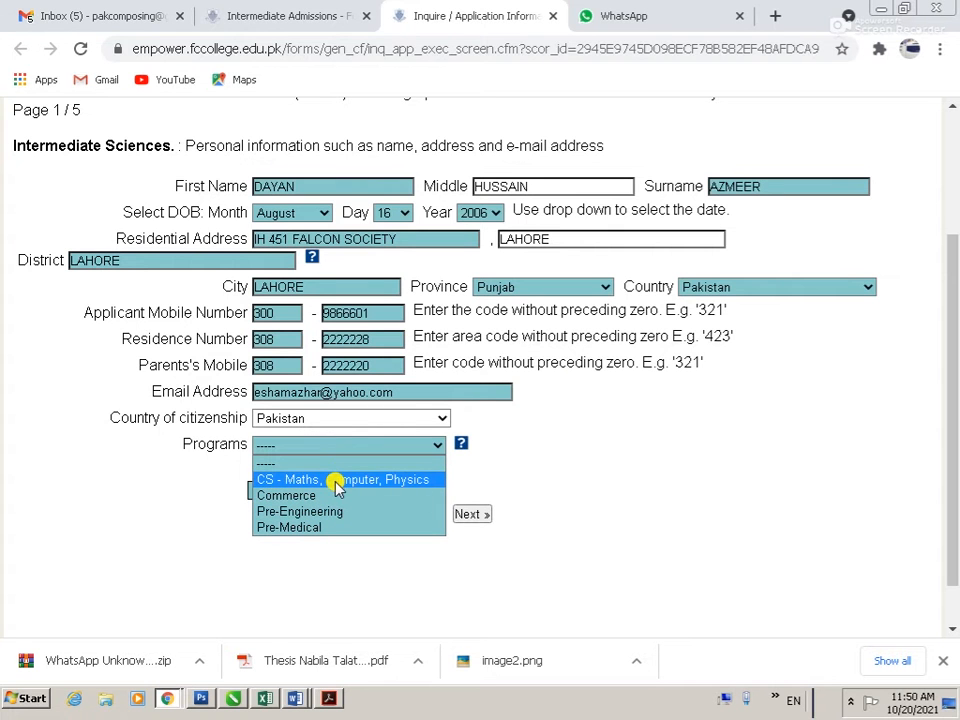
click(337, 480)
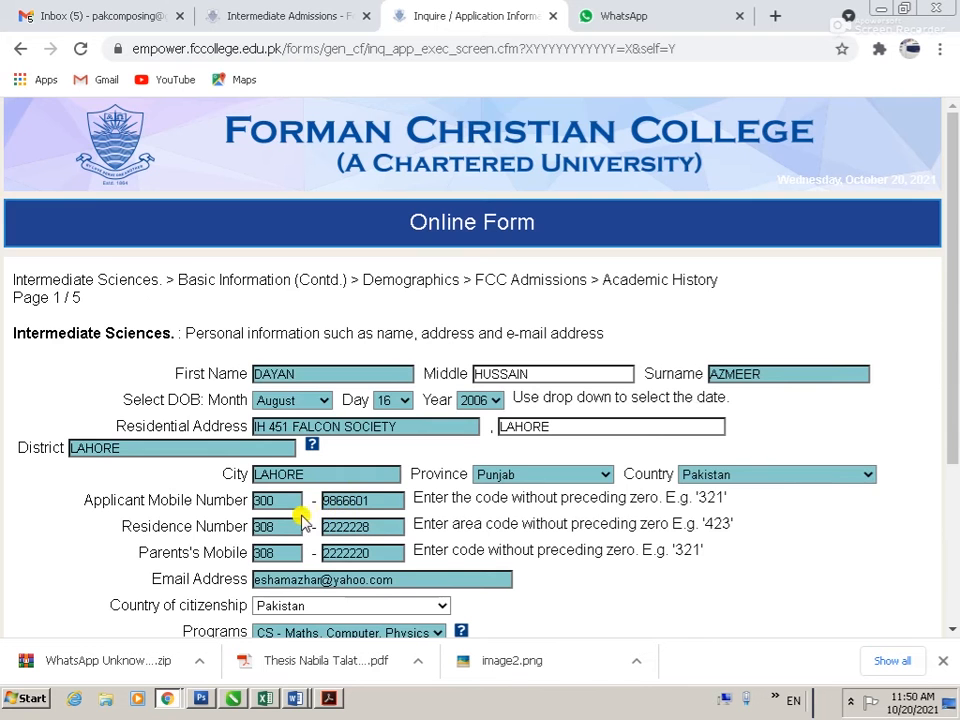
Step: Advance to page 2 and start entering the student's CNIC number
scroll(343, 476, down, 3)
click(483, 459)
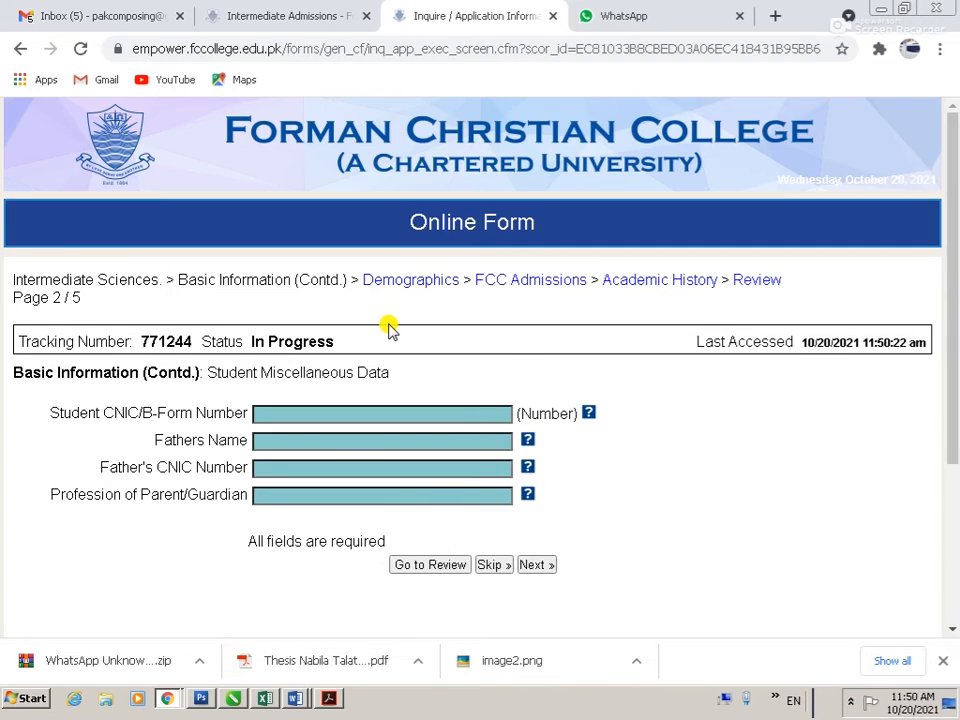
scroll(388, 328, down, 1)
click(333, 319)
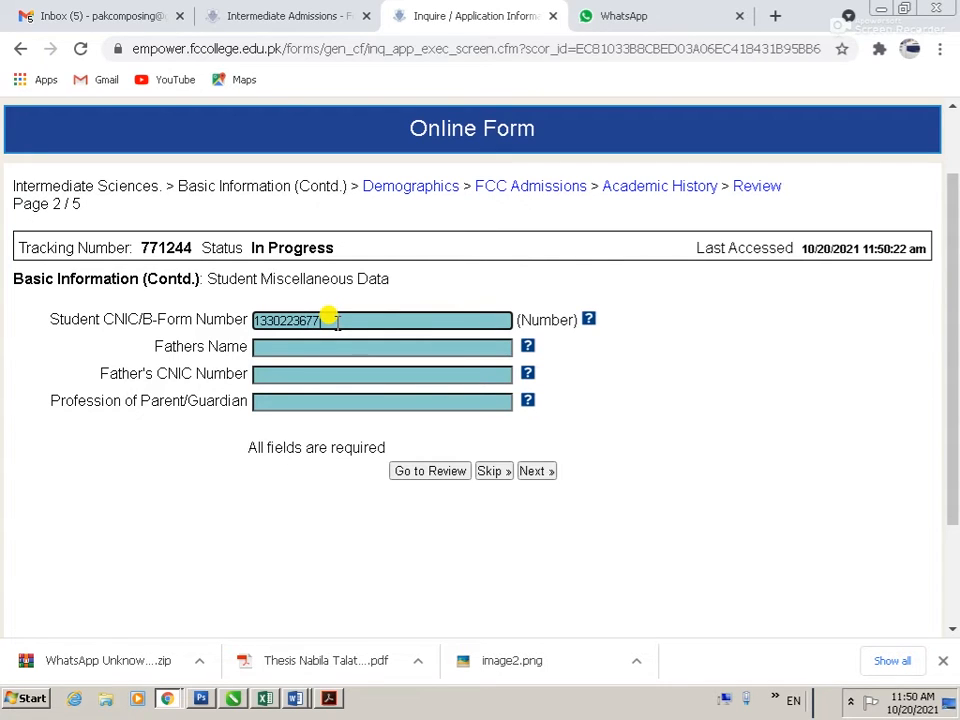
Step: Enter the father's name, his CNIC number and profession BUSINESS MAN, then go on to Demographics
key(Tab)
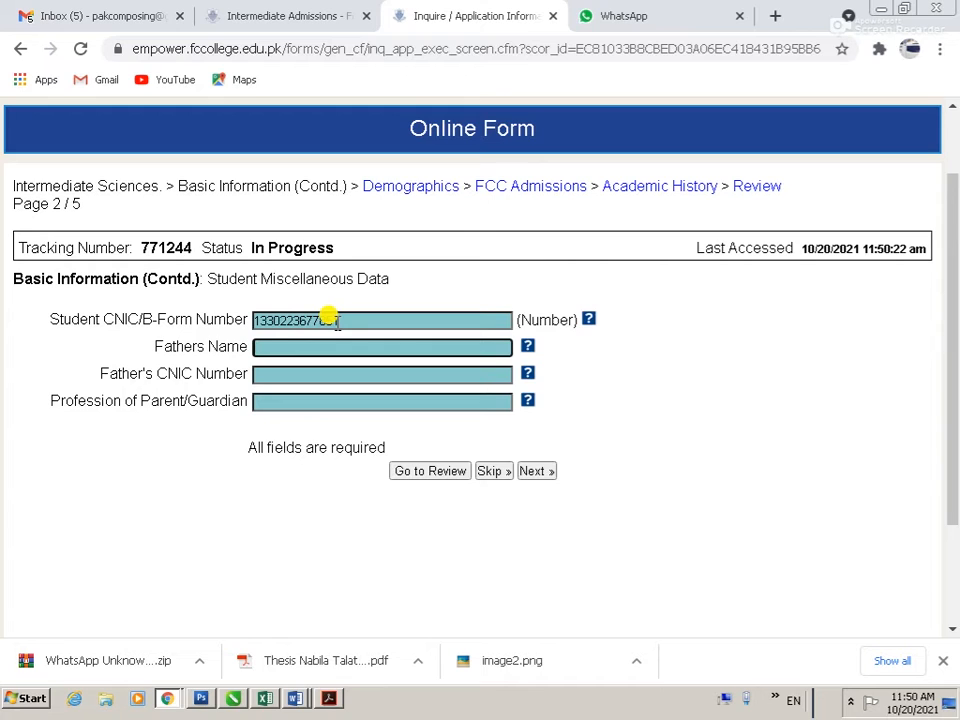
key(ctrl+a)
text(M)
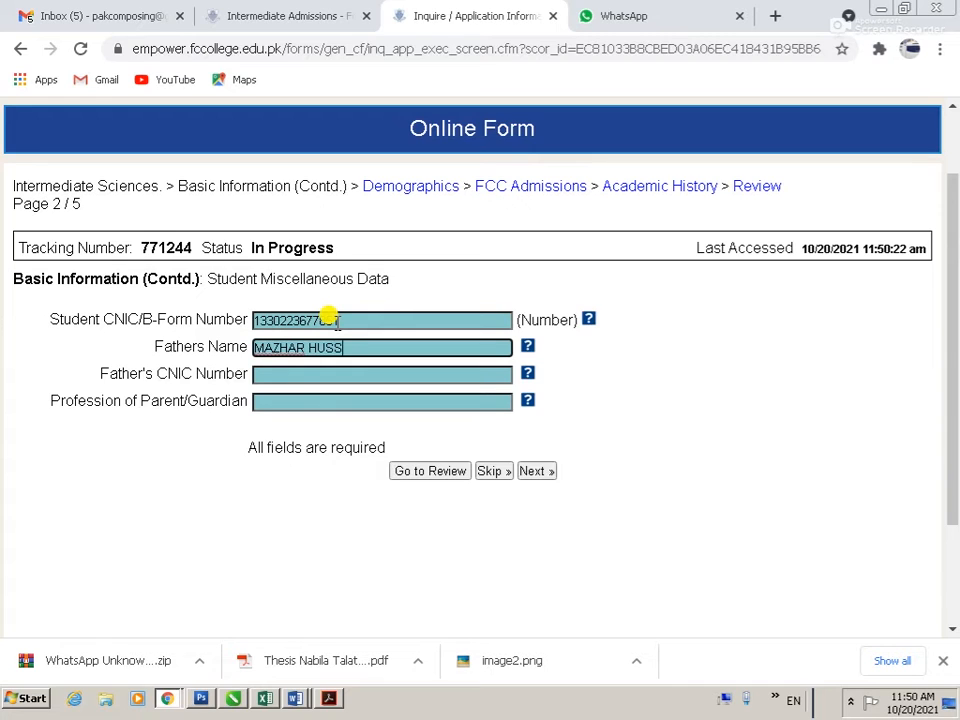
key(Tab)
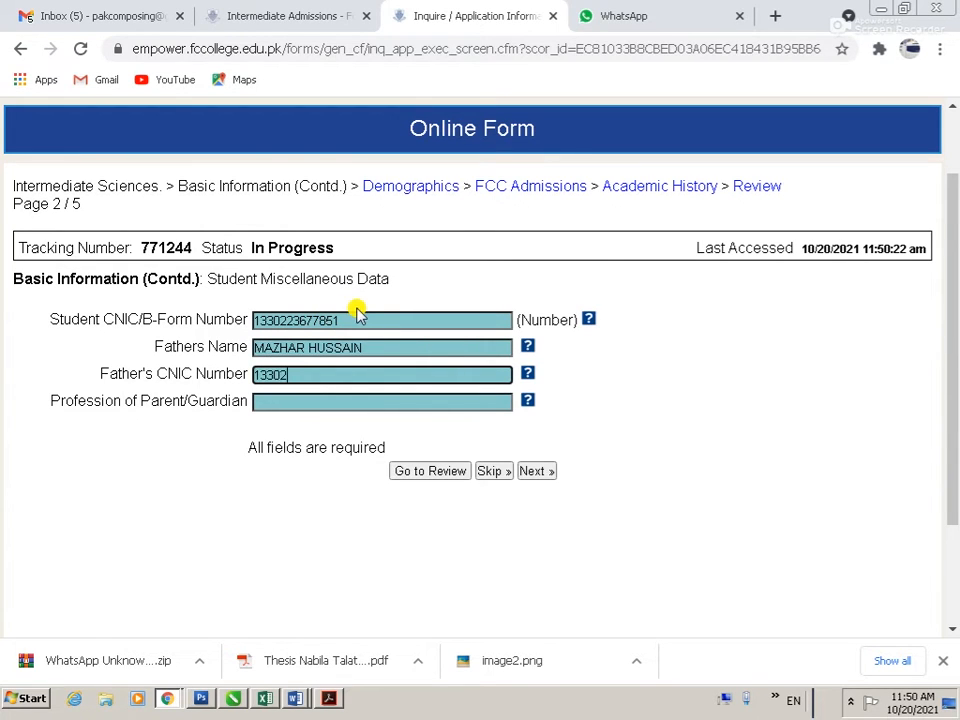
key(Tab)
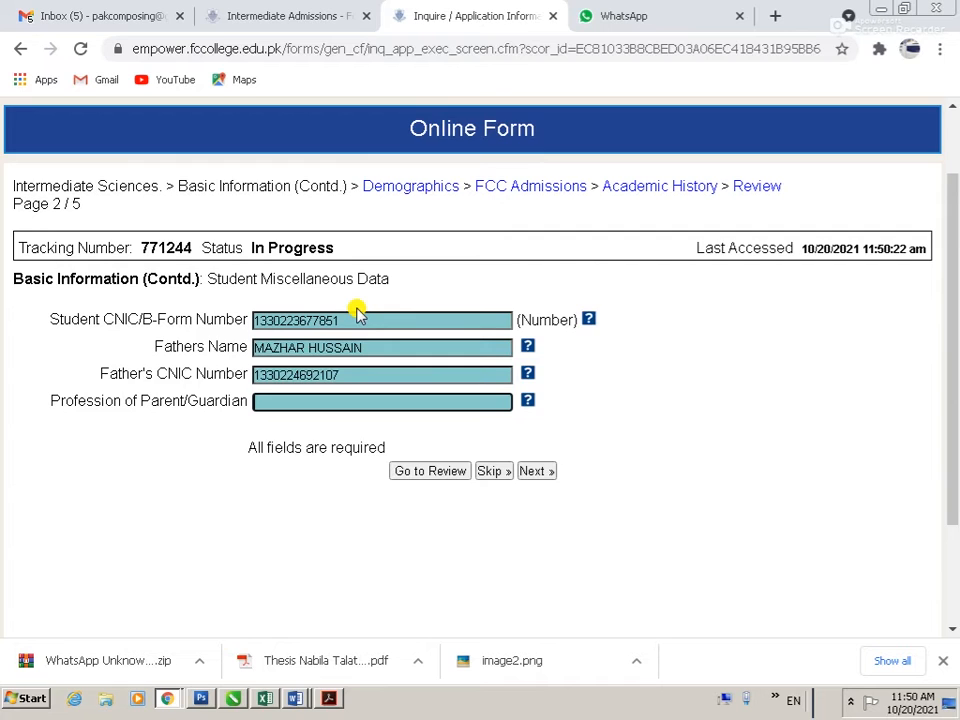
text(BUSINESS MAN)
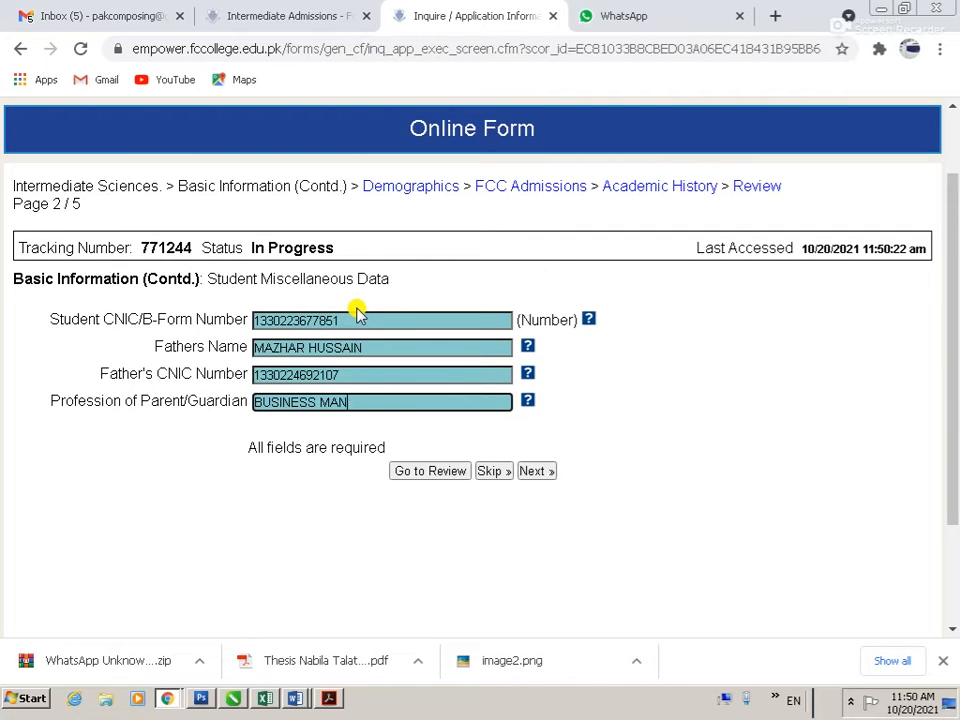
key(Tab)
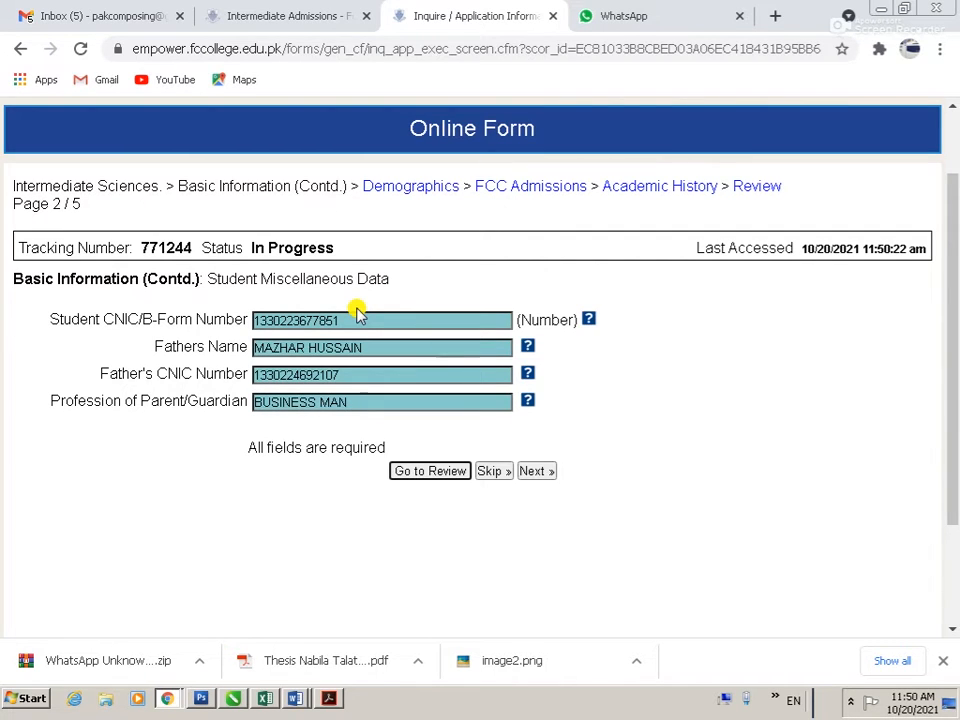
click(536, 473)
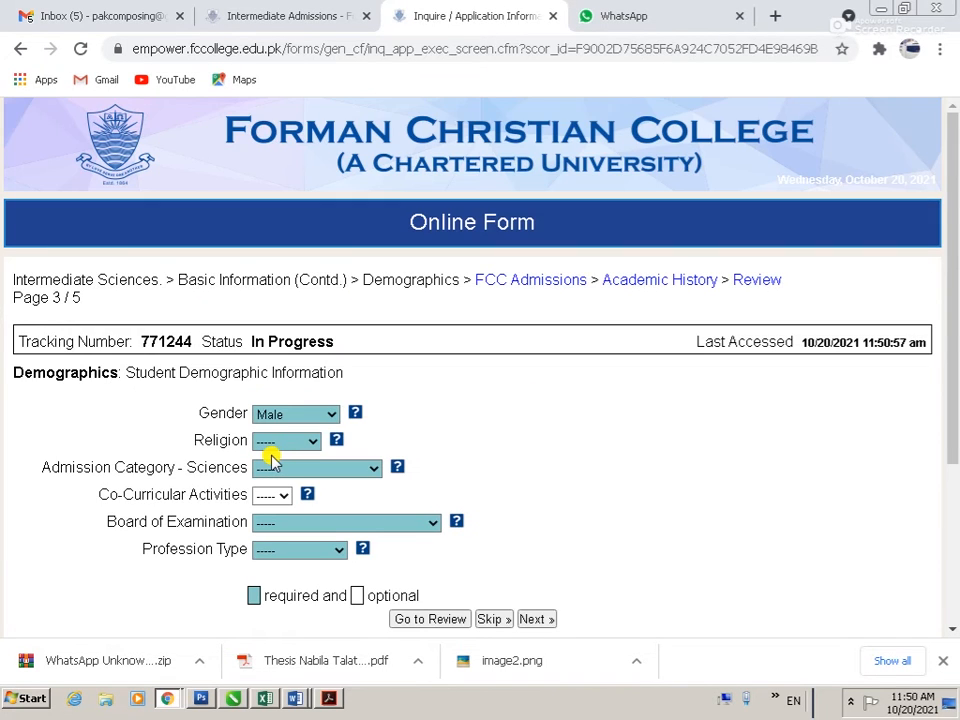
Step: Set religion to Islam, admission category to Open Merit and examination board to Peshawar Board
click(303, 441)
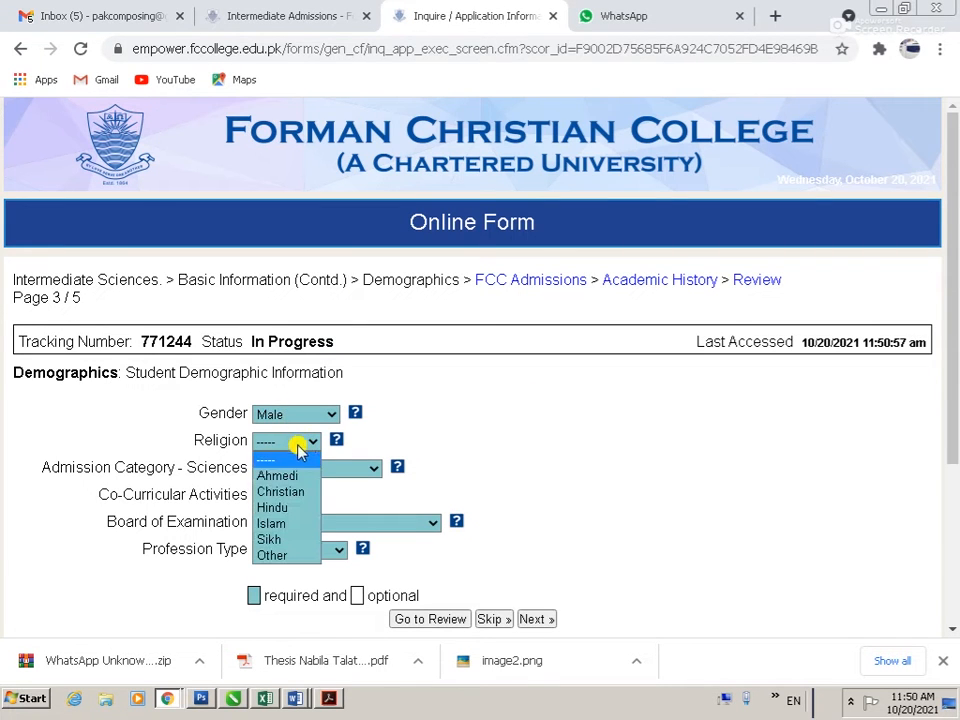
click(272, 525)
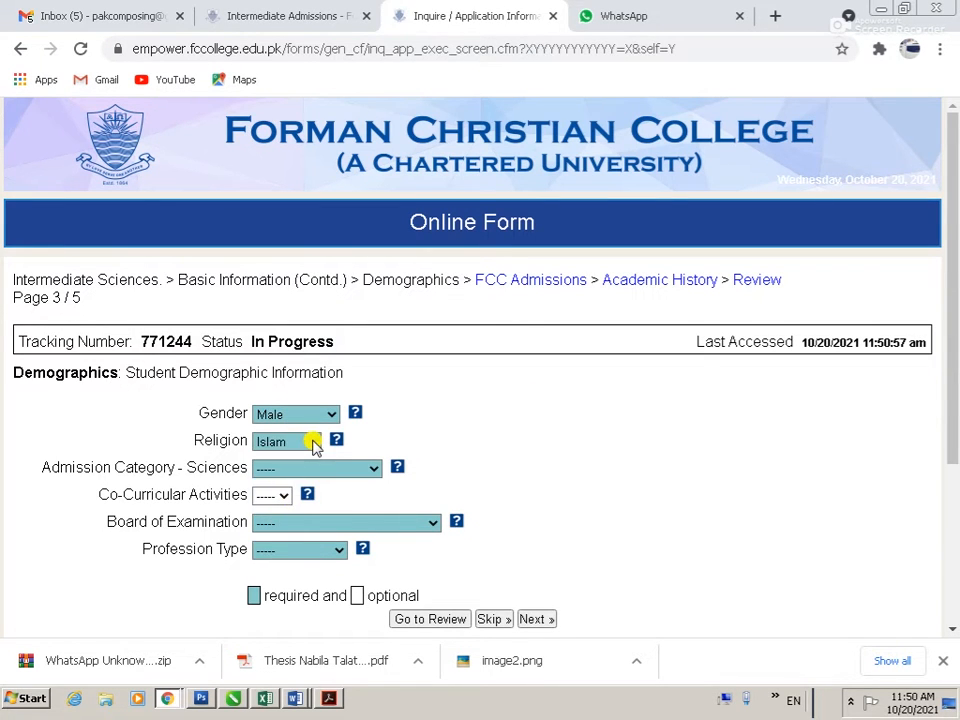
click(331, 470)
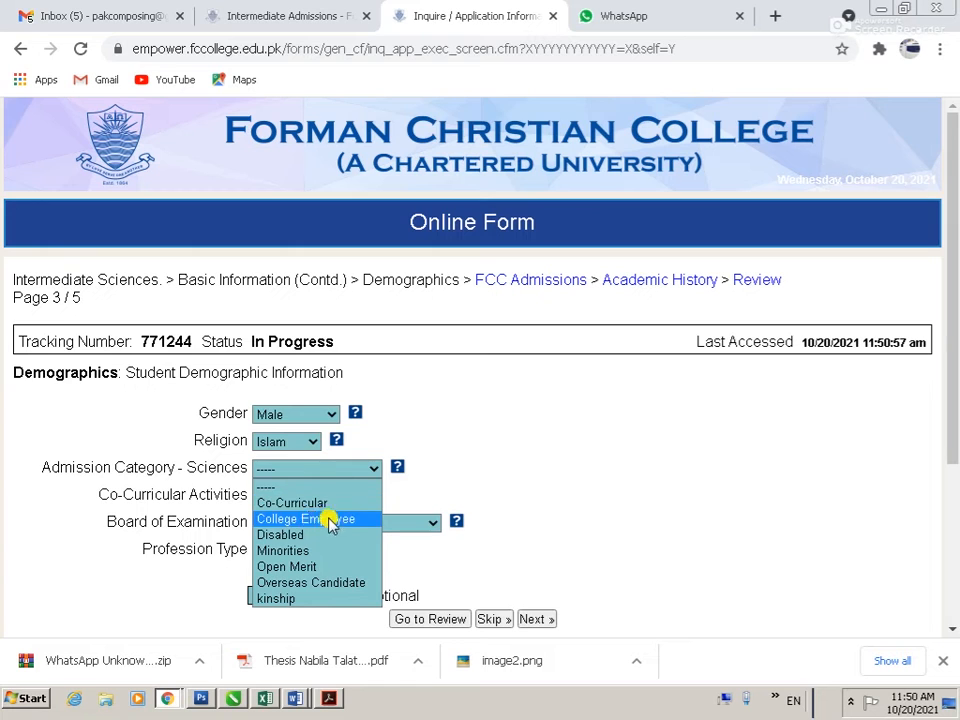
click(320, 568)
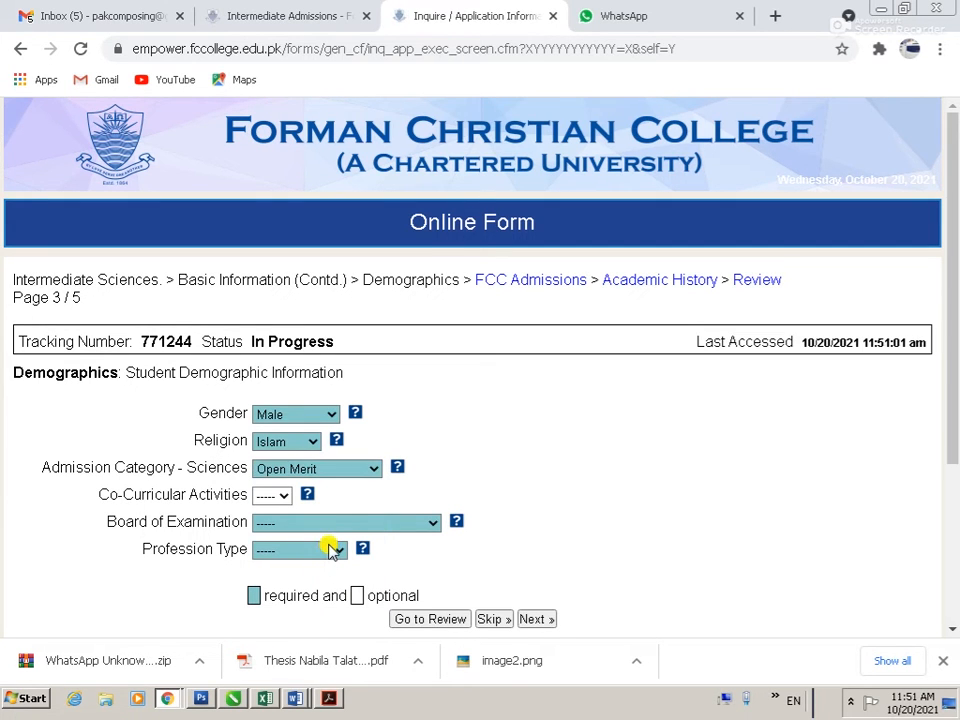
scroll(311, 452, down, 1)
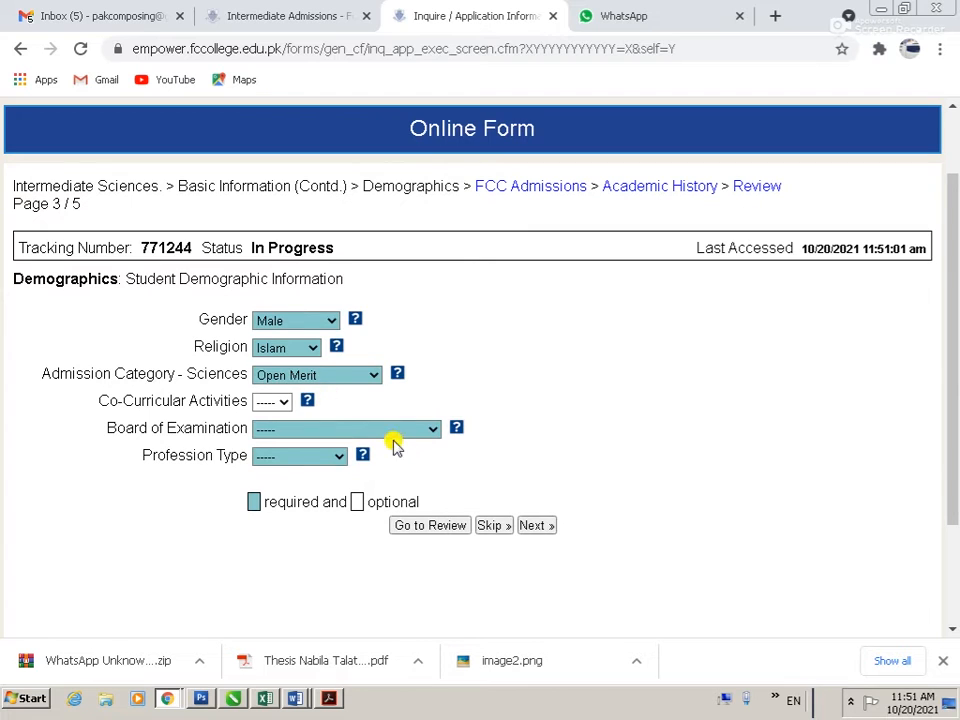
click(409, 434)
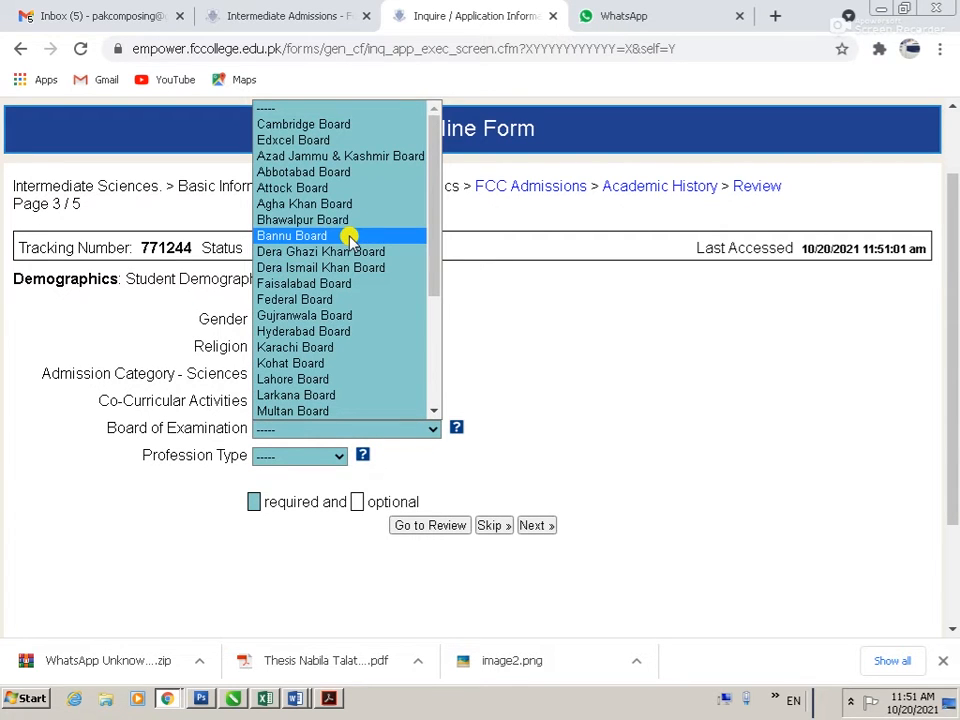
key(p)
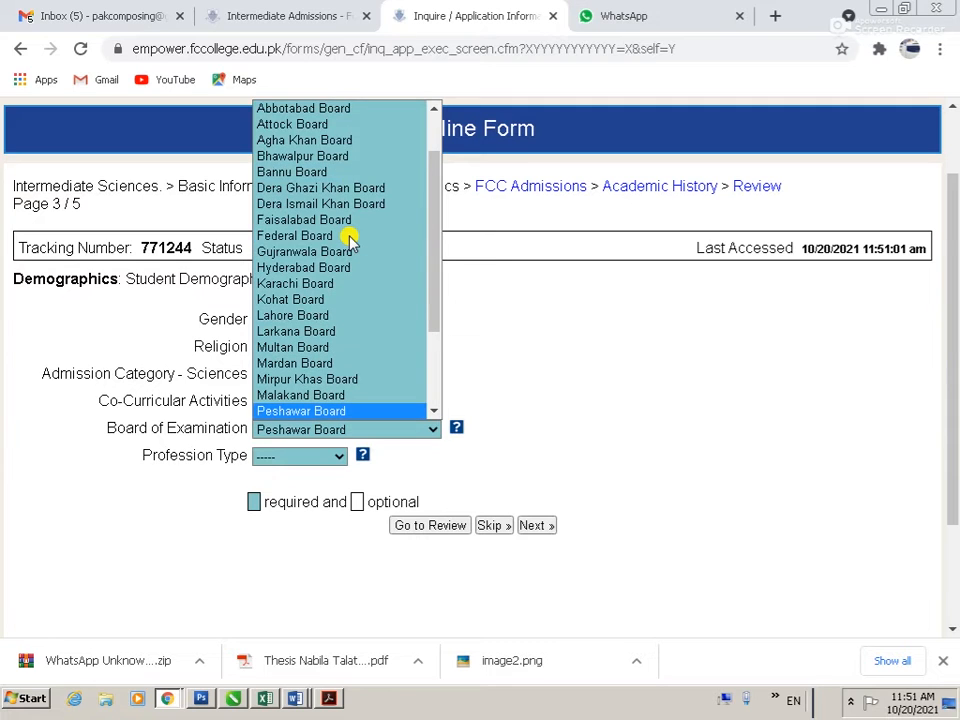
key(Return)
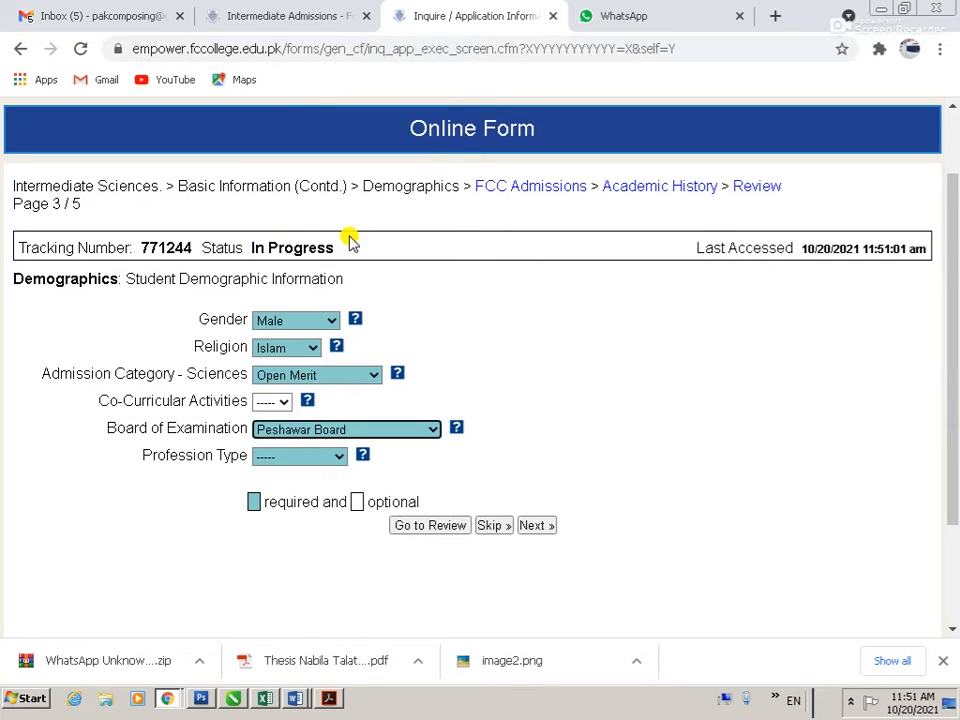
Step: Choose Businessman profession type with IMPORT AND EXPORT BUSINESS, then advance to page 4
click(306, 461)
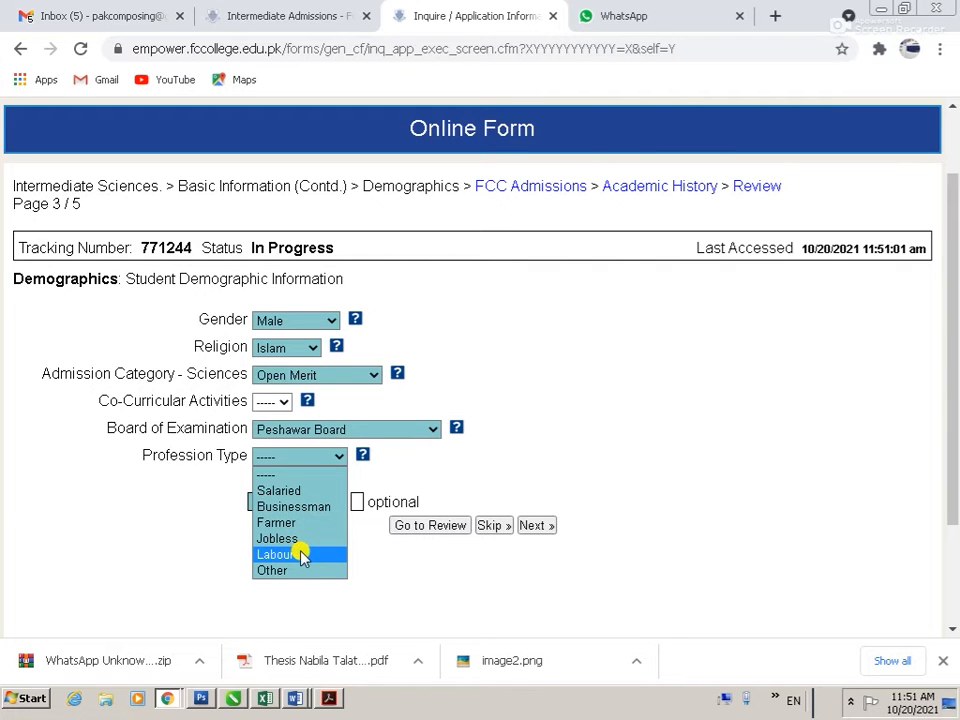
click(300, 507)
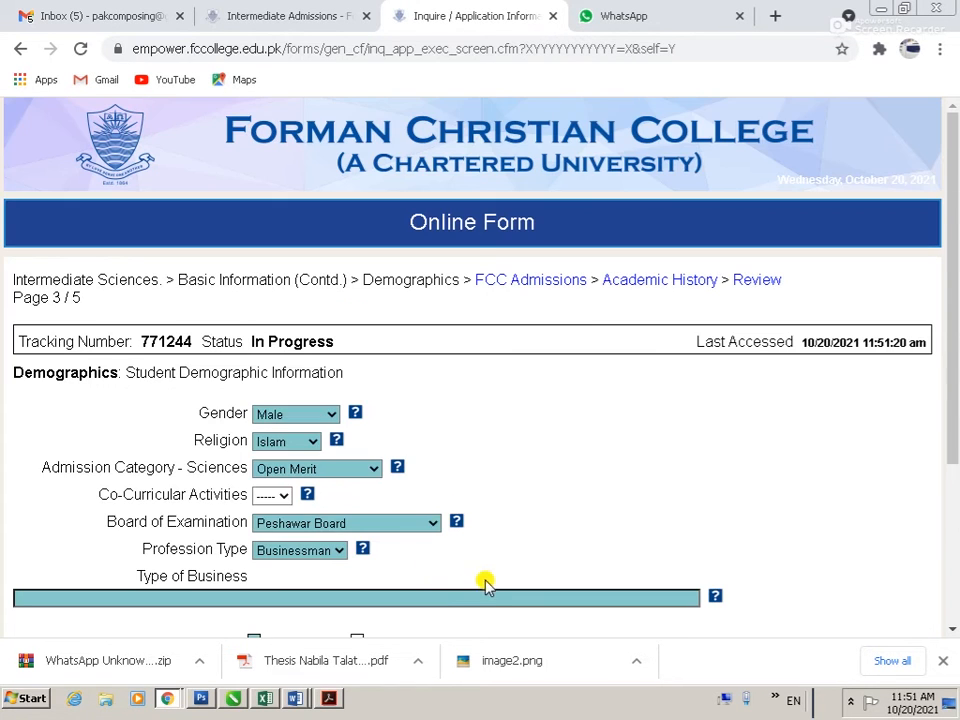
click(231, 593)
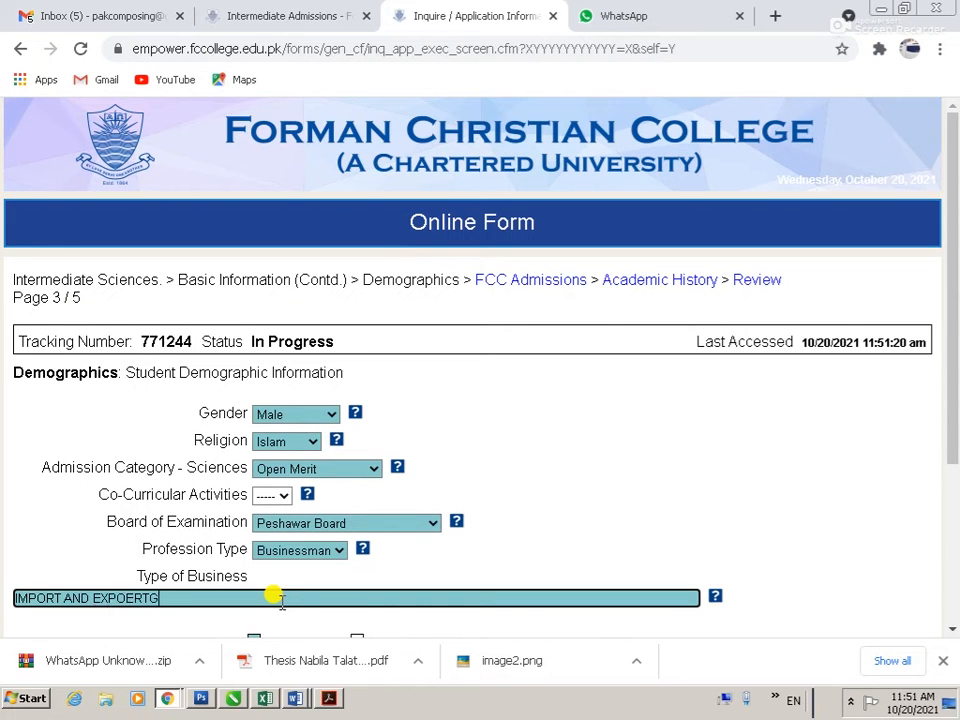
key(BackSpace)
key(BackSpace)
key(BackSpace)
key(BackSpace)
text(BUSINESS)
scroll(278, 602, down, 3)
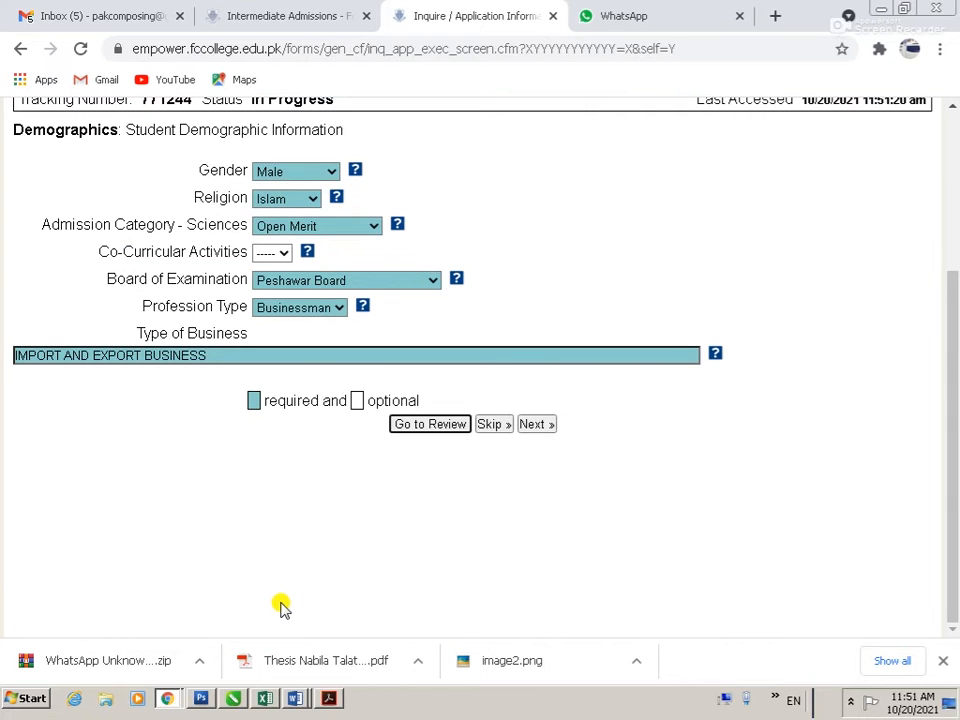
click(536, 424)
click(314, 412)
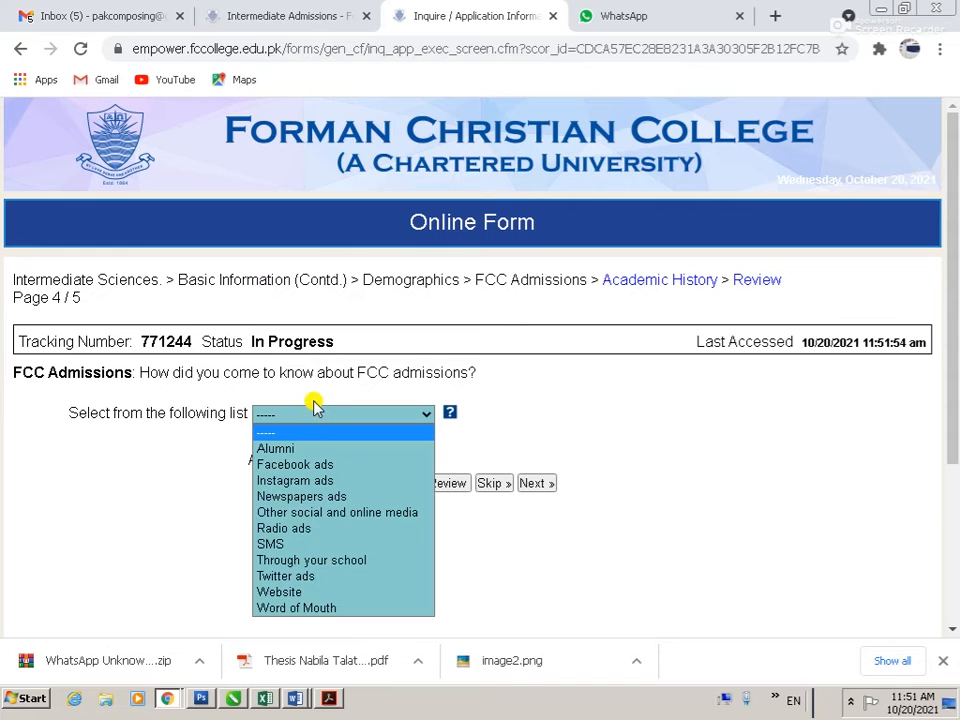
Step: Answer 'Other social and online media' and set the education level to Intermediate
click(347, 515)
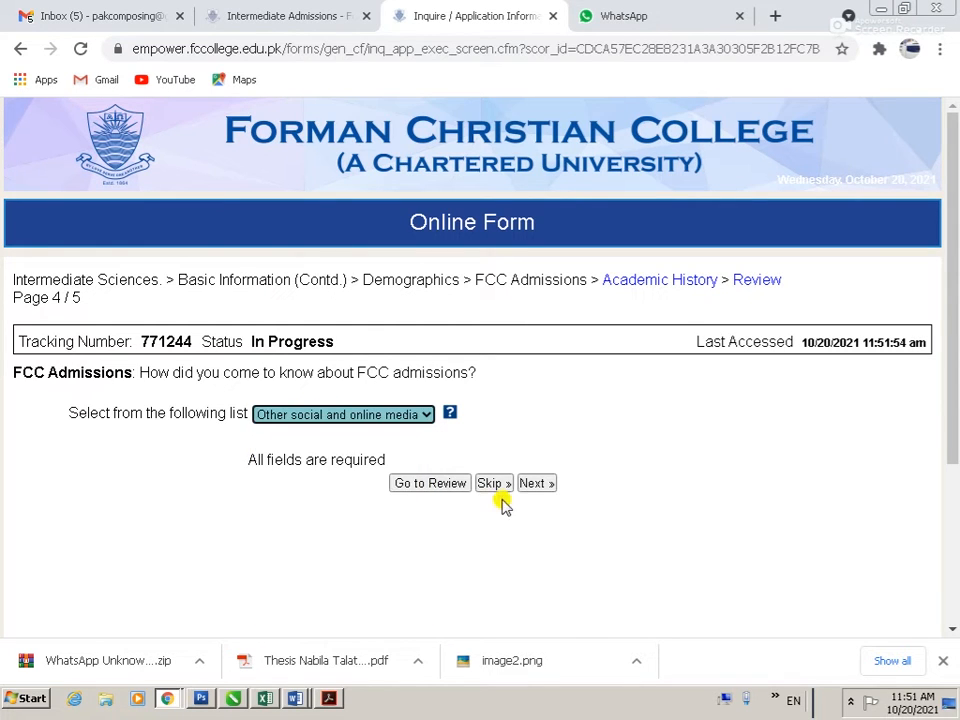
click(536, 483)
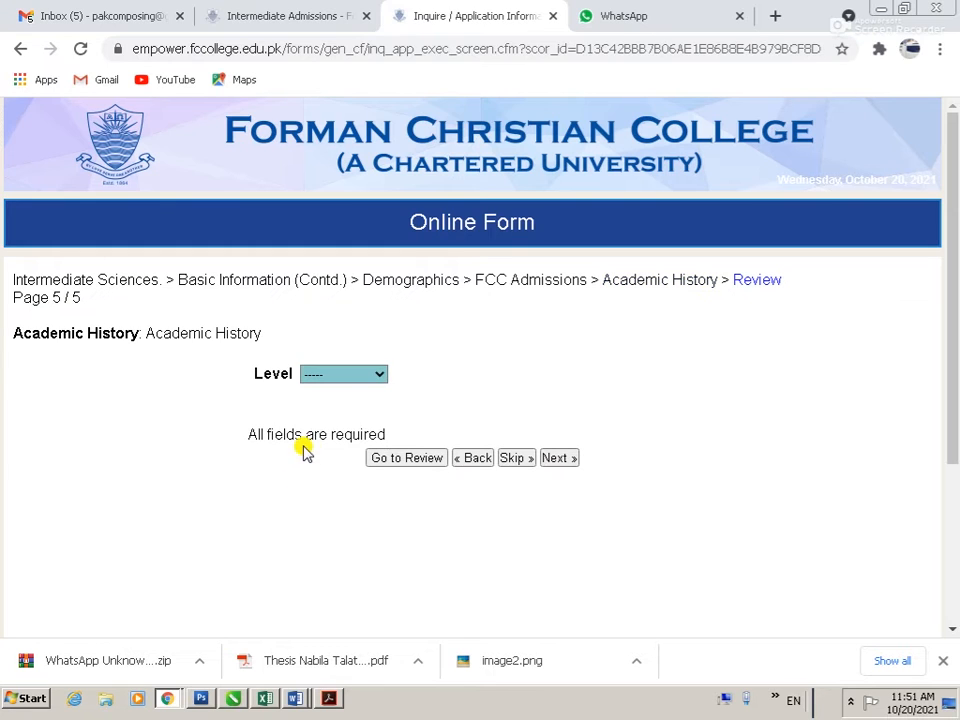
click(343, 374)
click(341, 405)
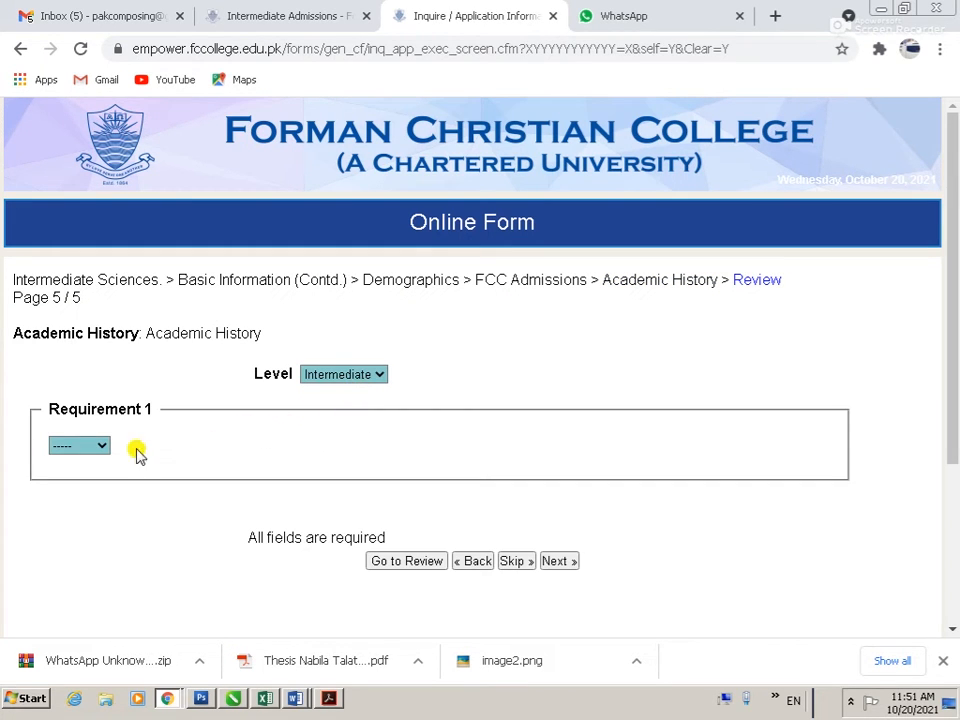
Step: Record Matric passed in 2021 with 686 marks and move to the review page
click(100, 447)
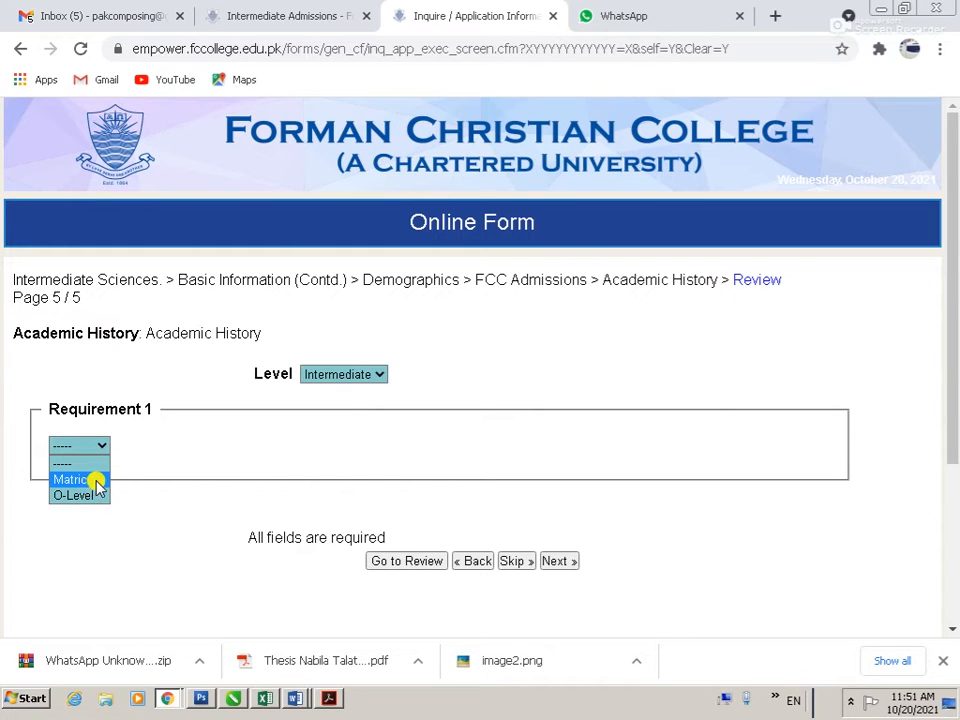
click(100, 481)
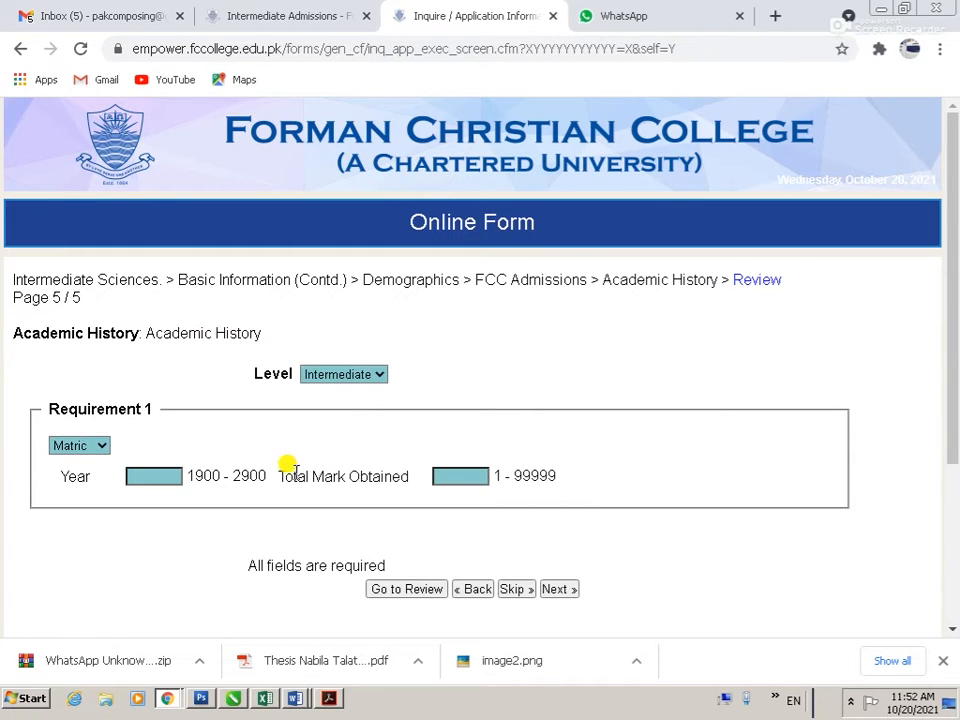
click(170, 477)
text(2021)
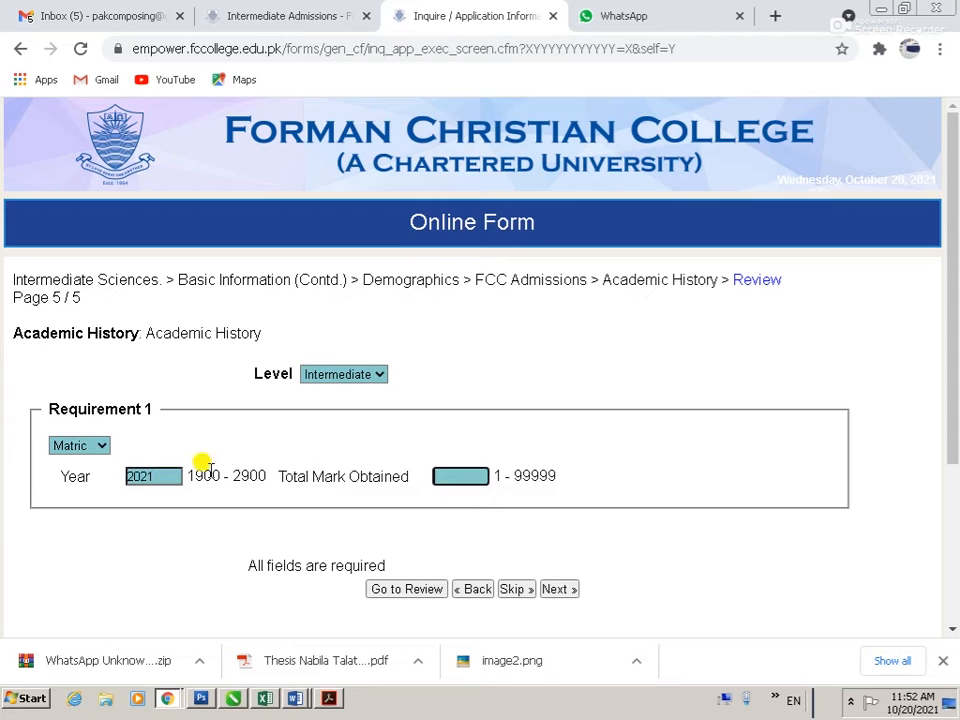
scroll(536, 354, down, 3)
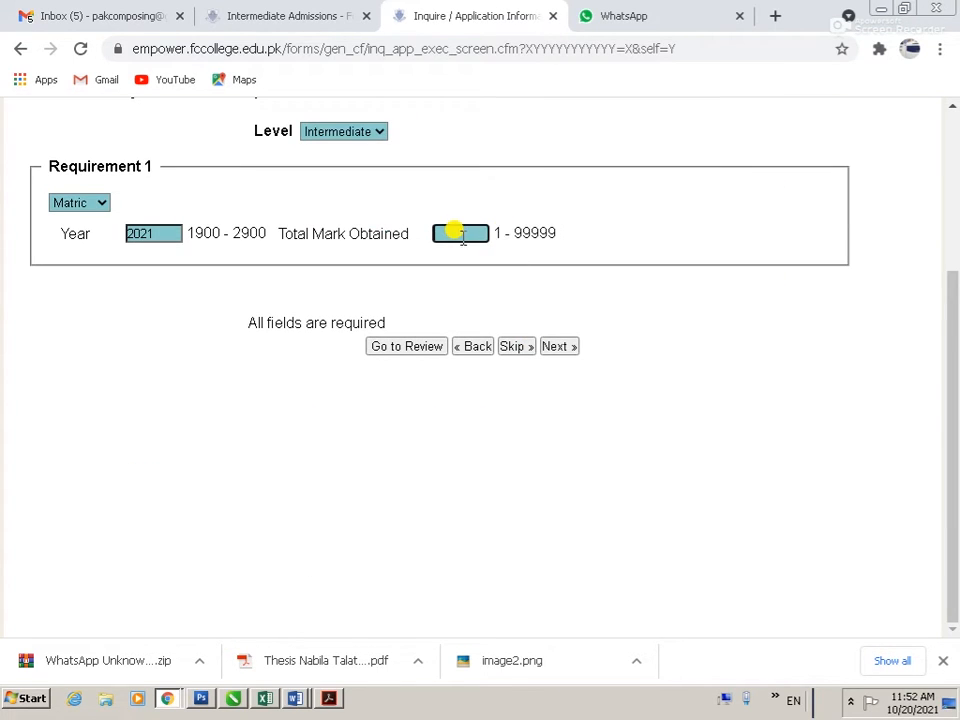
text(686)
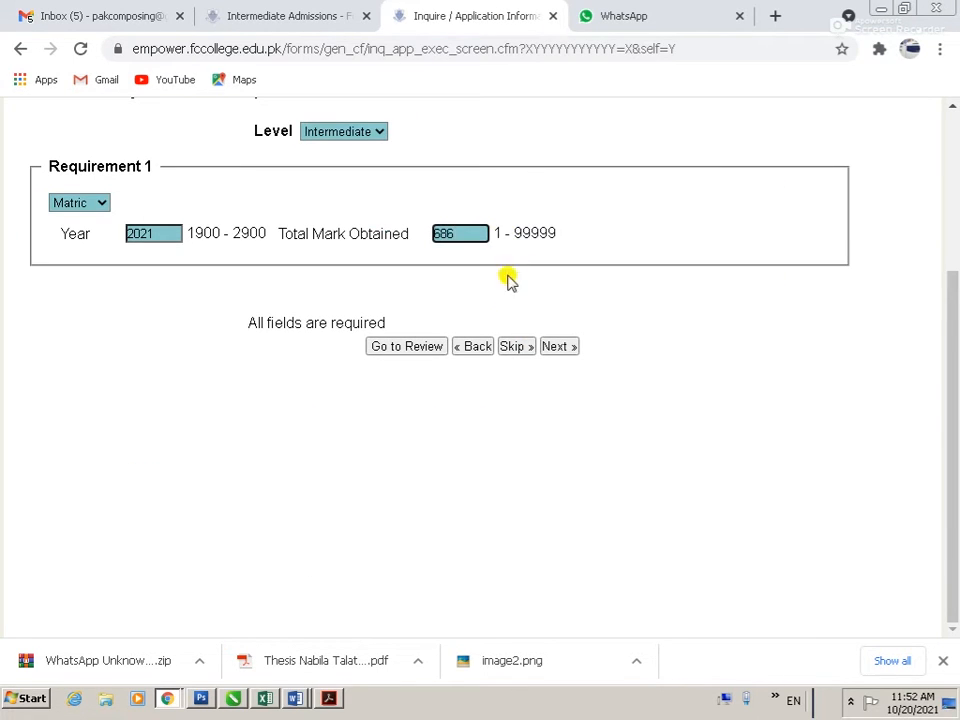
click(555, 348)
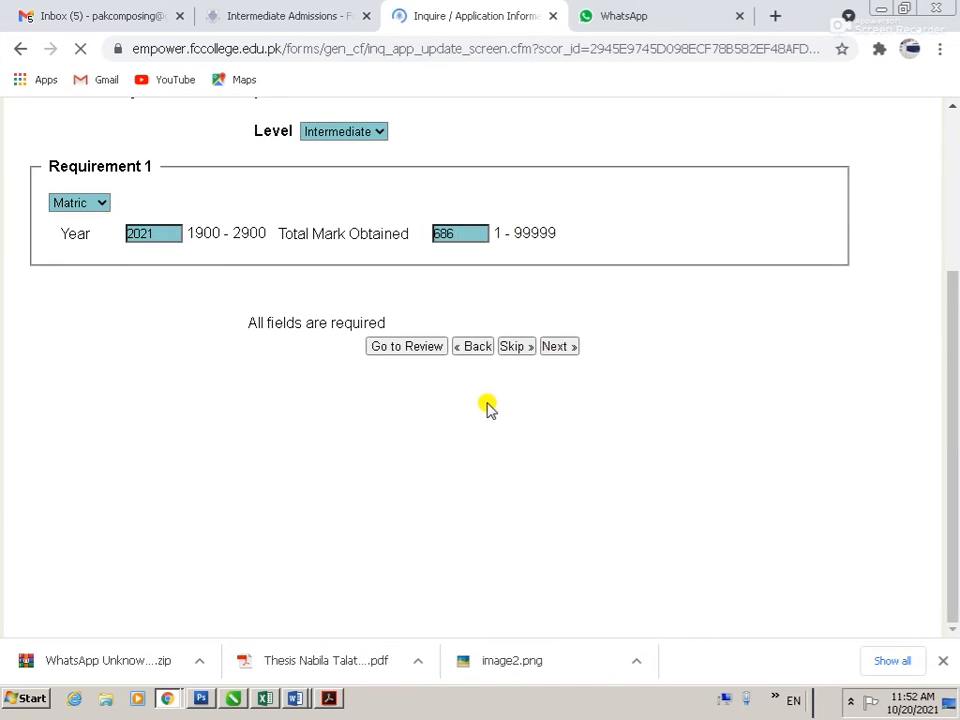
scroll(290, 437, down, 5)
scroll(270, 437, down, 5)
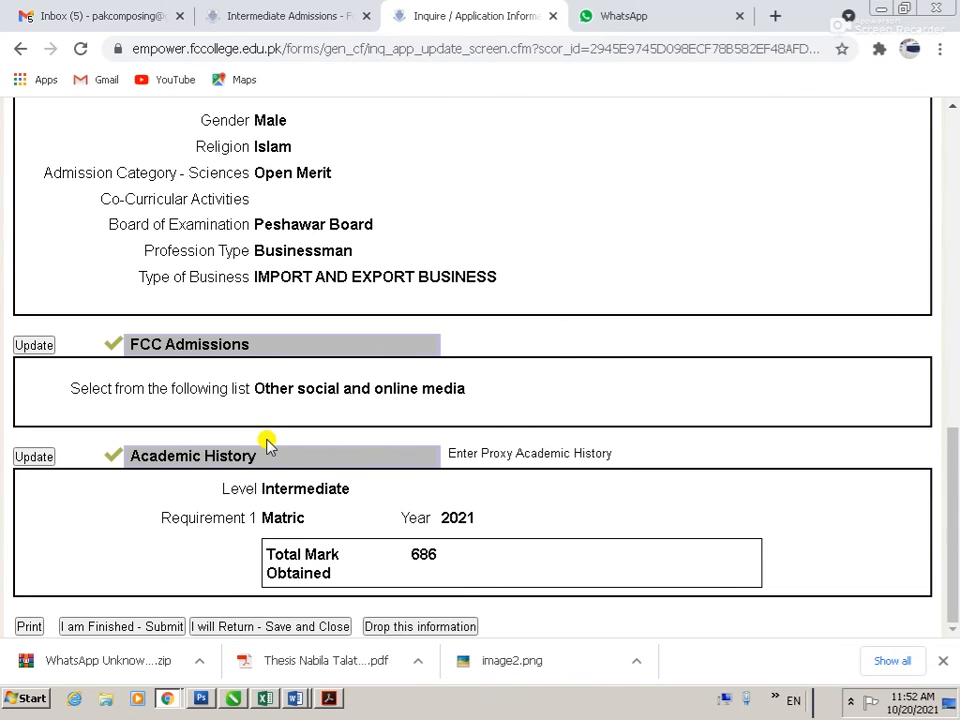
Step: Print the review to Save as PDF, choosing the Desktop as the location
click(29, 627)
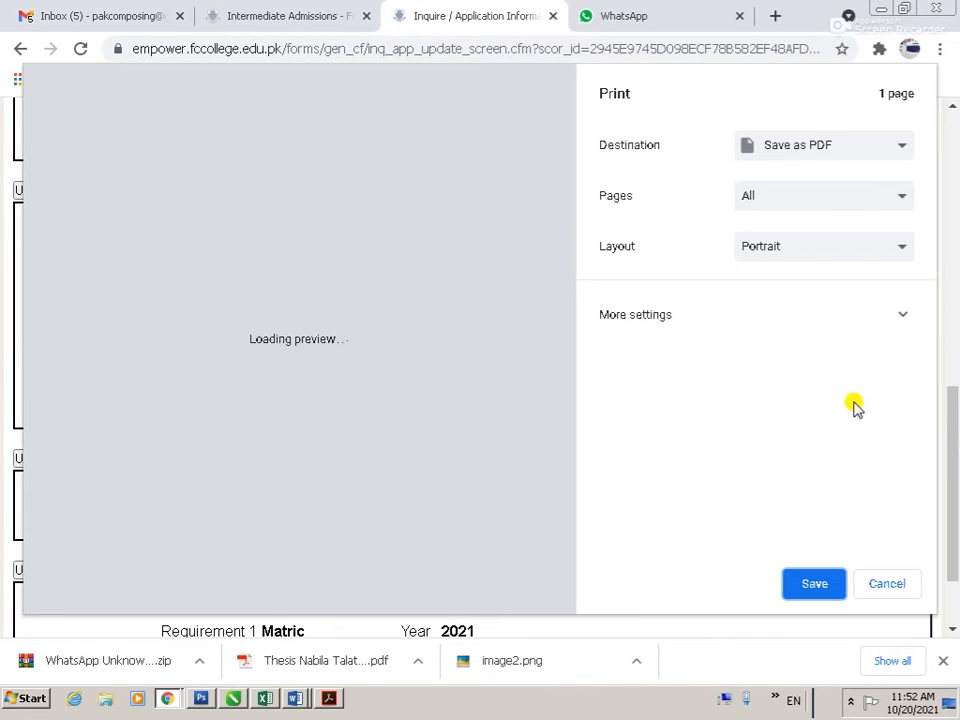
click(817, 584)
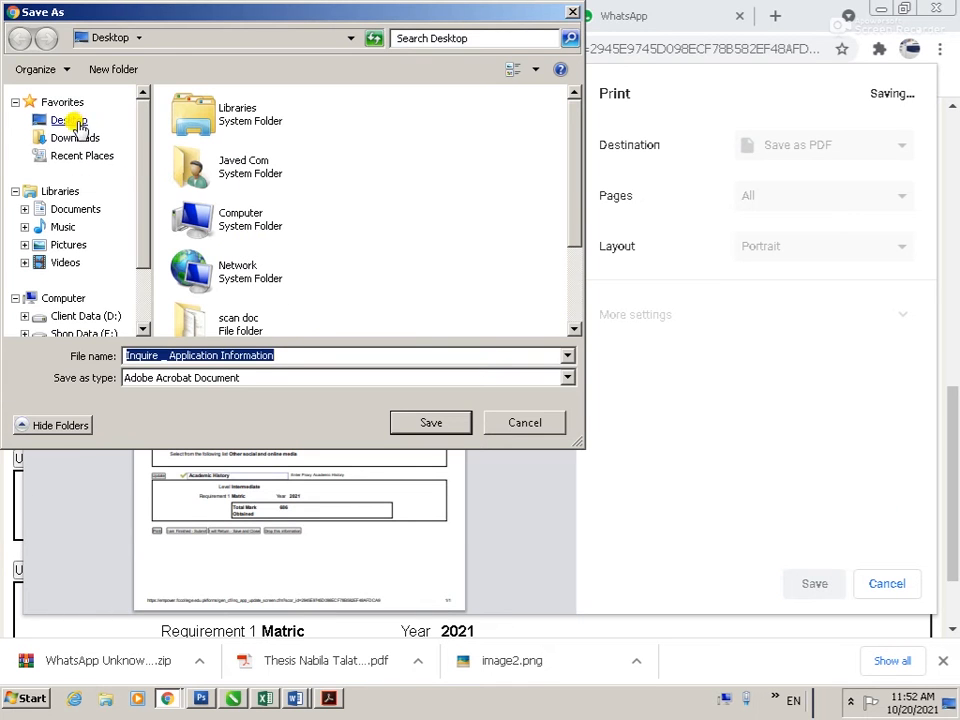
click(78, 124)
right_click(444, 166)
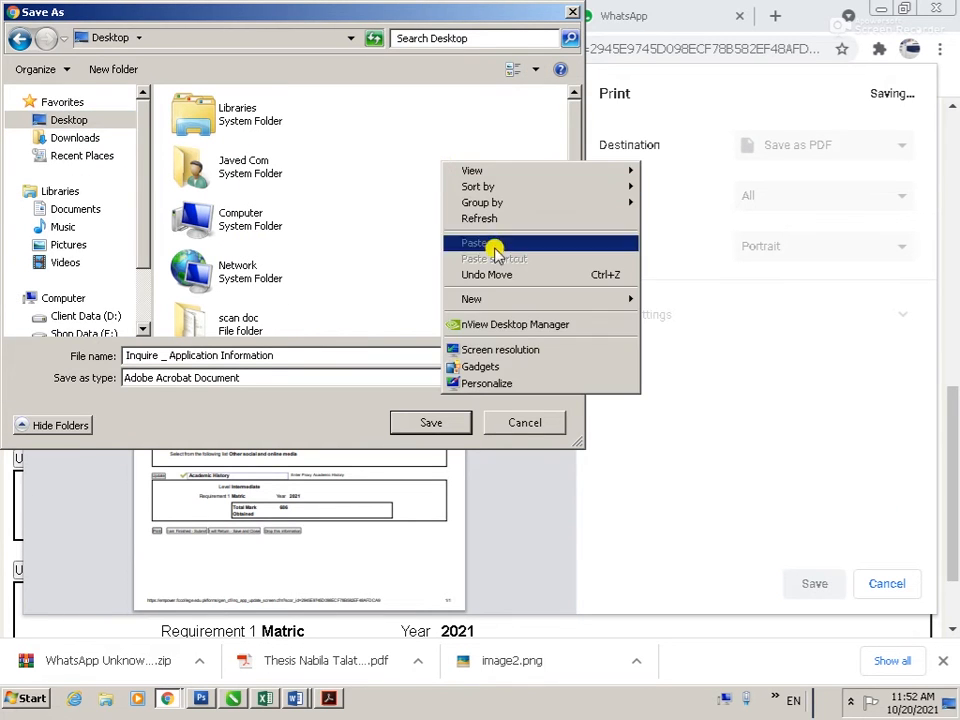
mouse_move(619, 298)
Step: Create a new Desktop folder named after the applicant and save the PDF inside it
click(668, 298)
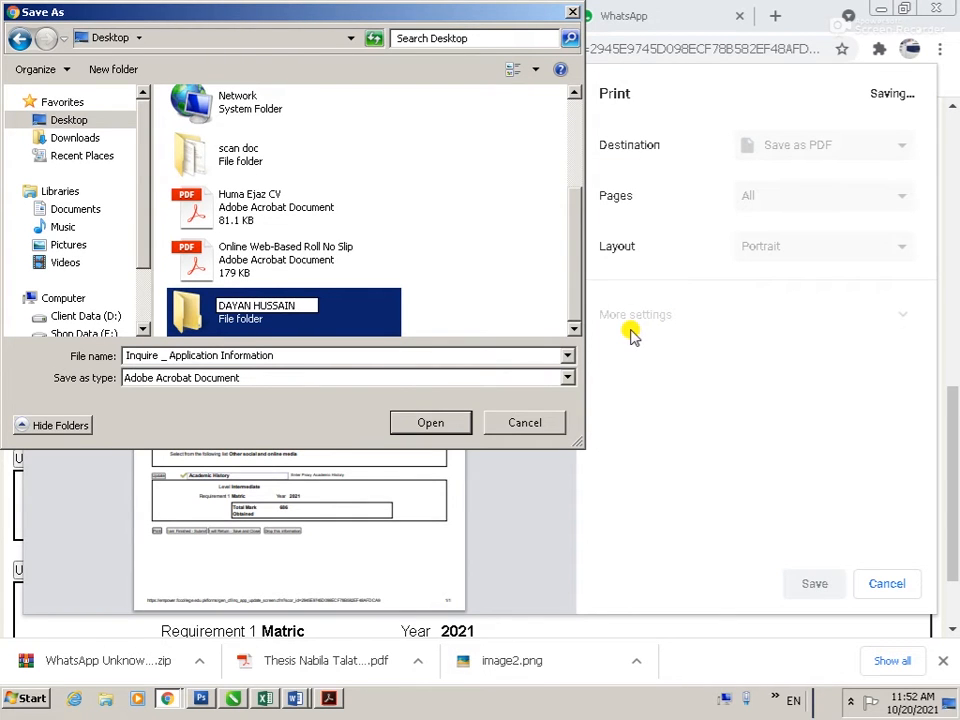
click(450, 425)
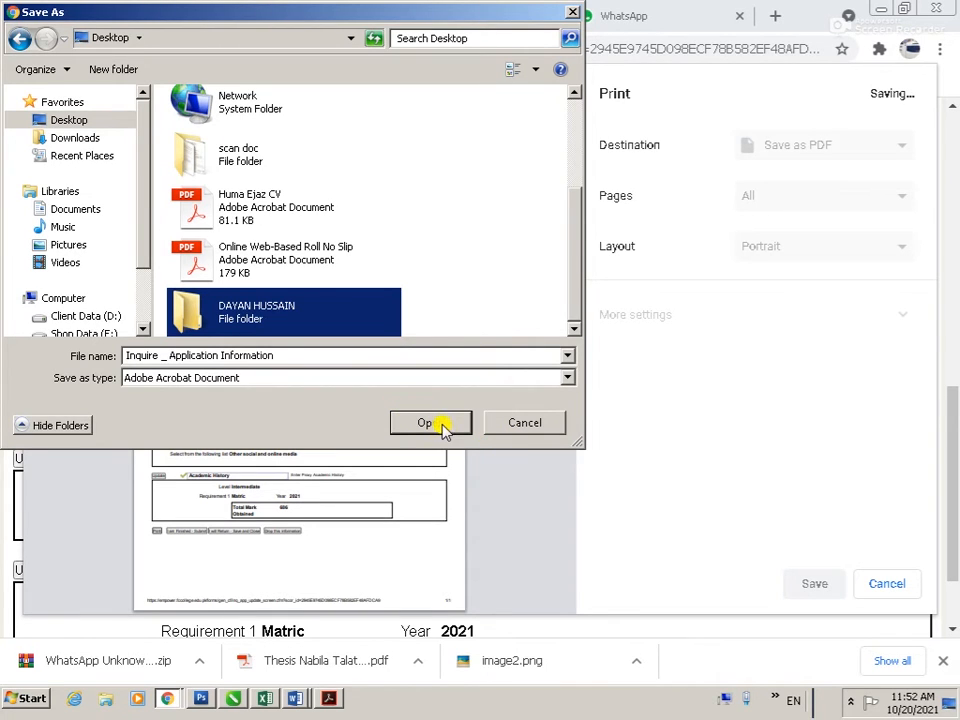
click(440, 423)
click(435, 420)
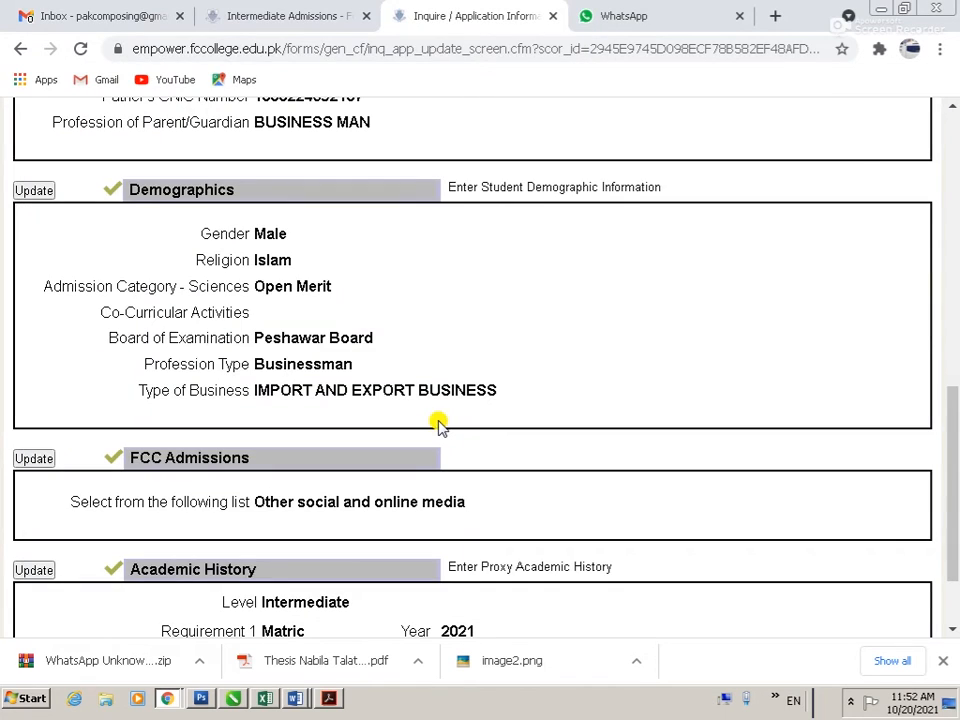
Step: Browse via Computer to the applicant's Desktop folder and open the Inquire _ Application Information PDF in Adobe Acrobat DC
scroll(240, 527, down, 2)
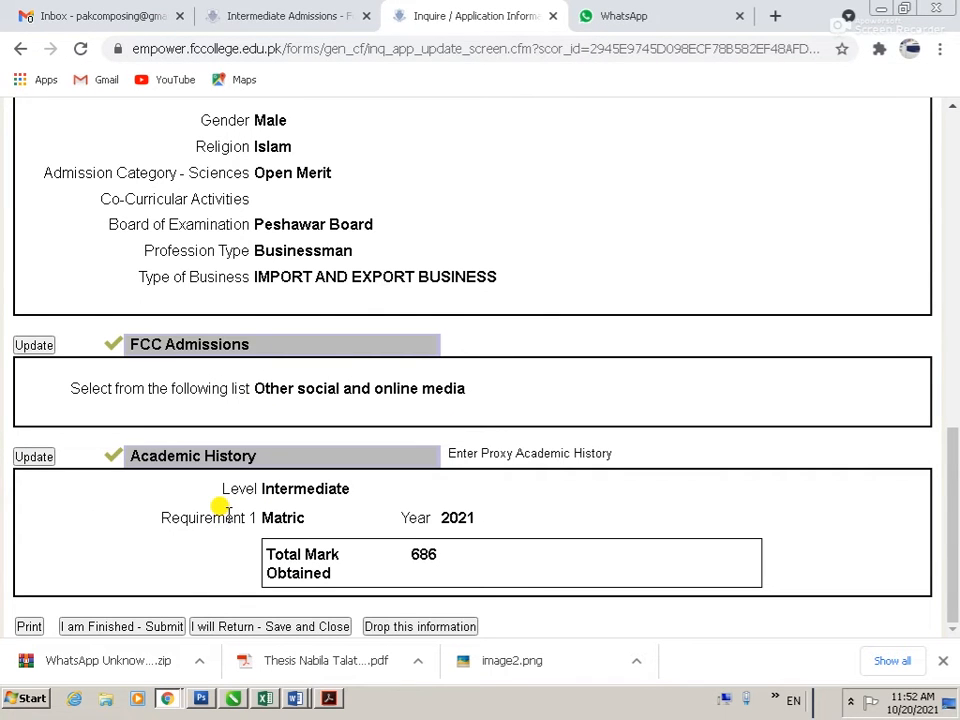
click(20, 698)
click(617, 285)
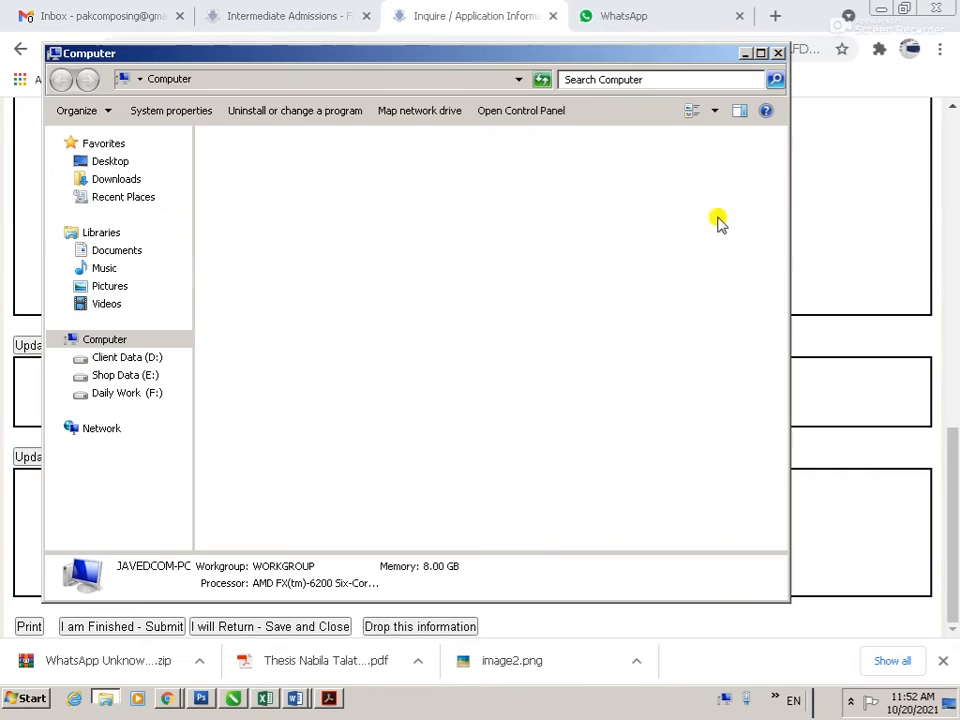
click(110, 160)
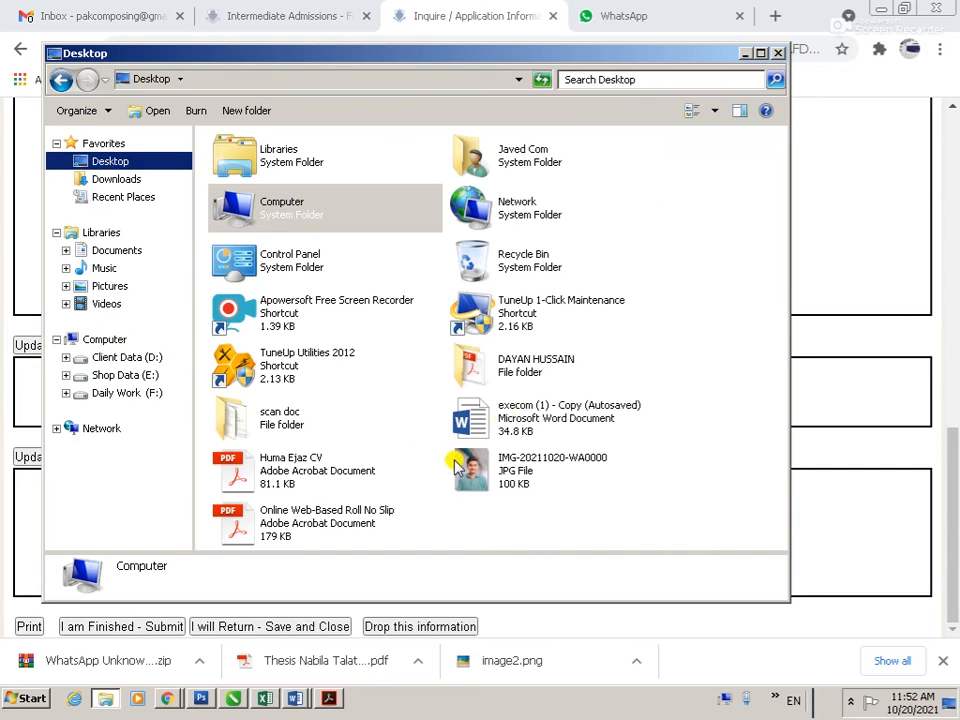
double_click(514, 375)
click(293, 168)
right_click(293, 168)
click(296, 176)
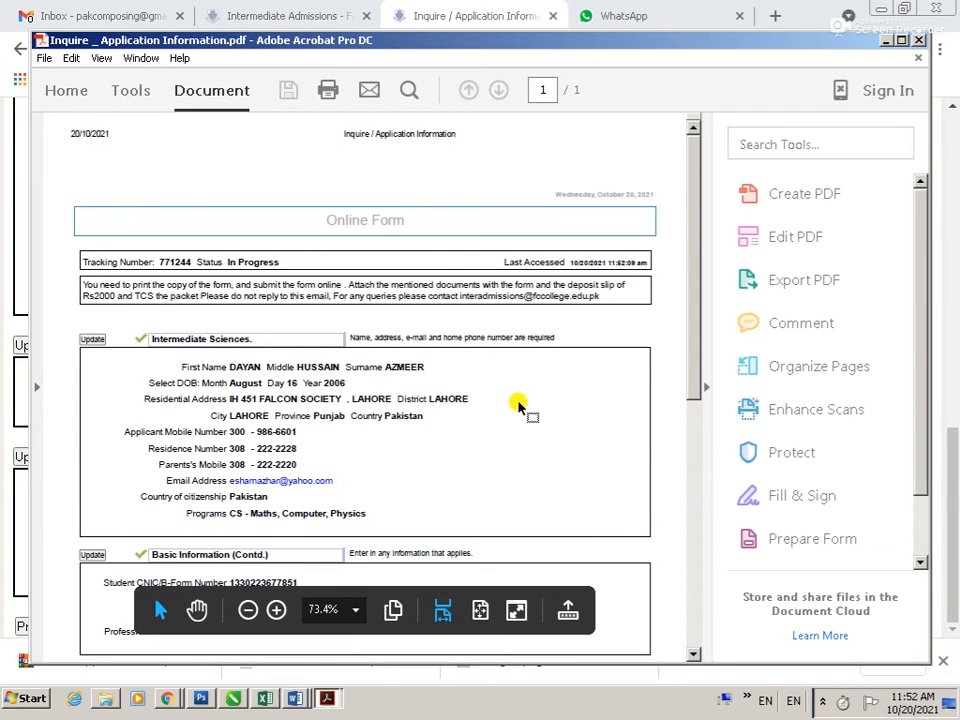
Step: Print the PDF on the HP LaserJet P3005 after checking its printer properties
key(ctrl+p)
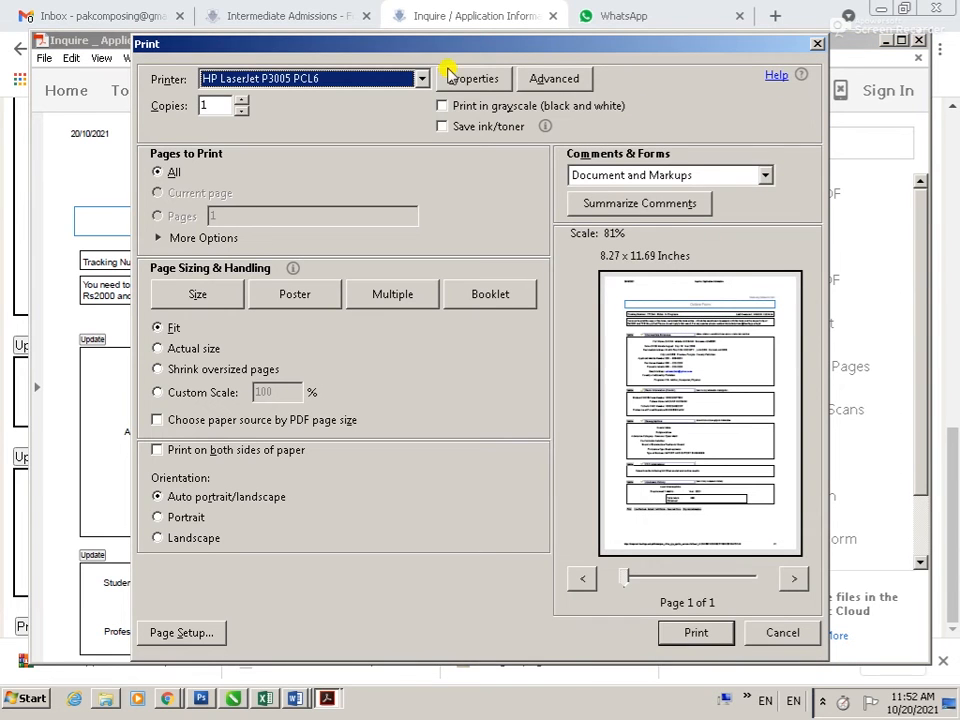
click(465, 78)
click(600, 565)
click(705, 633)
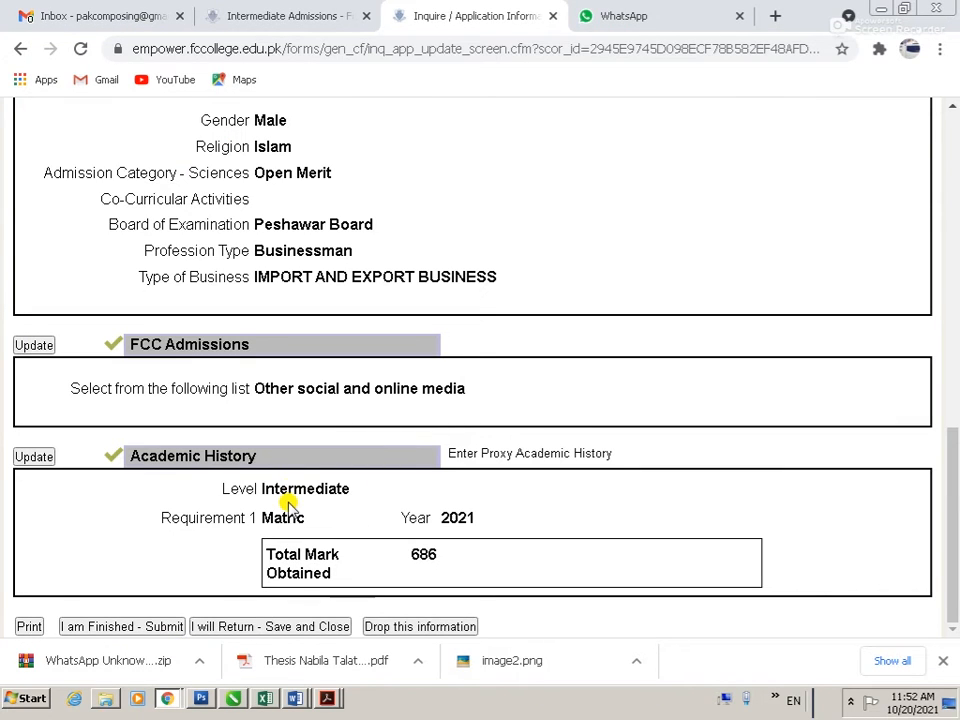
Step: Submit the Intermediate (Sciences) application with 'I am Finished - Submit'
click(137, 632)
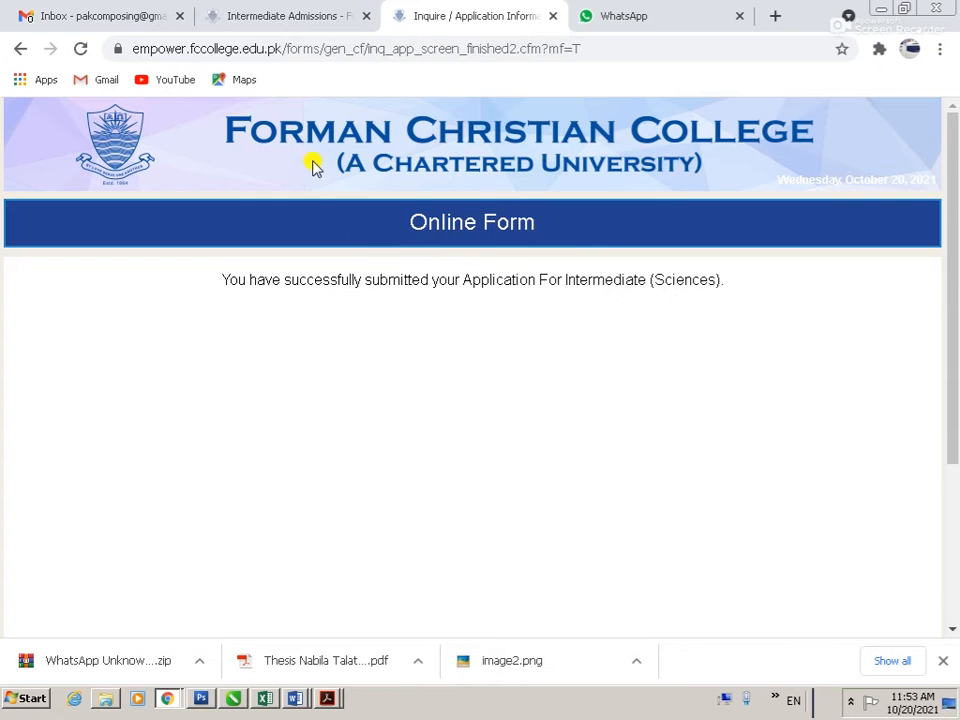
Step: Go back to the application summary and scroll through the entered details
click(22, 49)
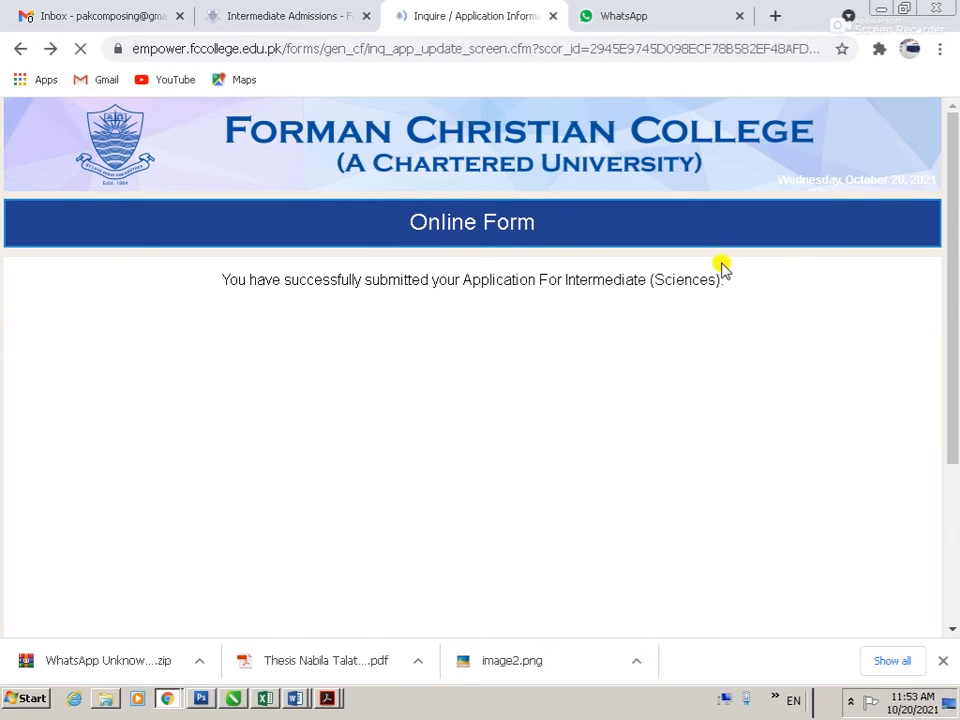
scroll(420, 377, up, 8)
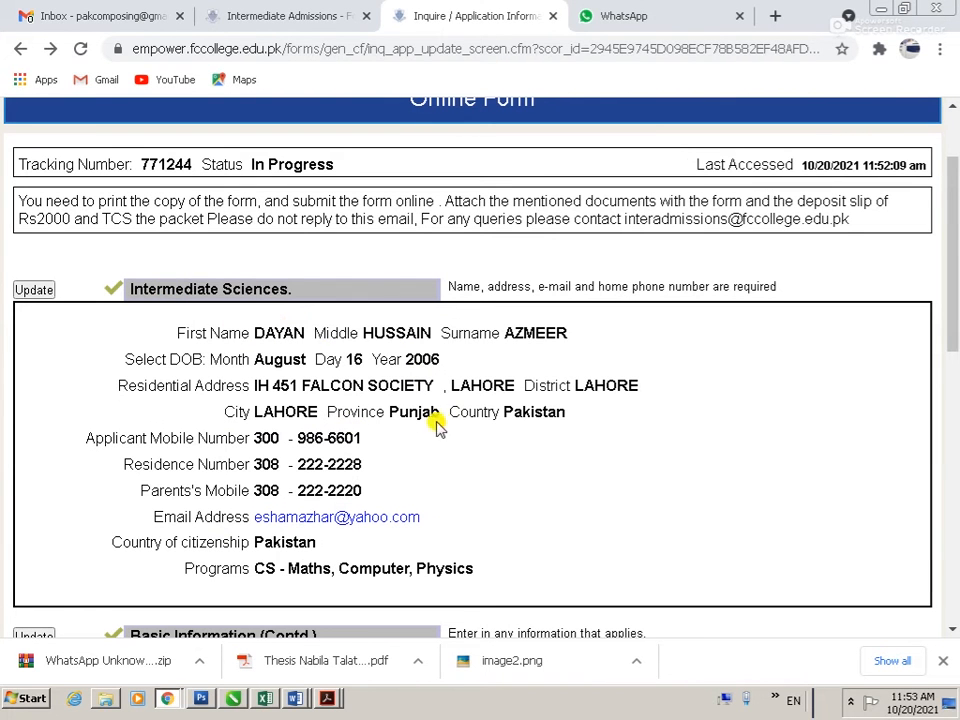
scroll(340, 490, down, 1)
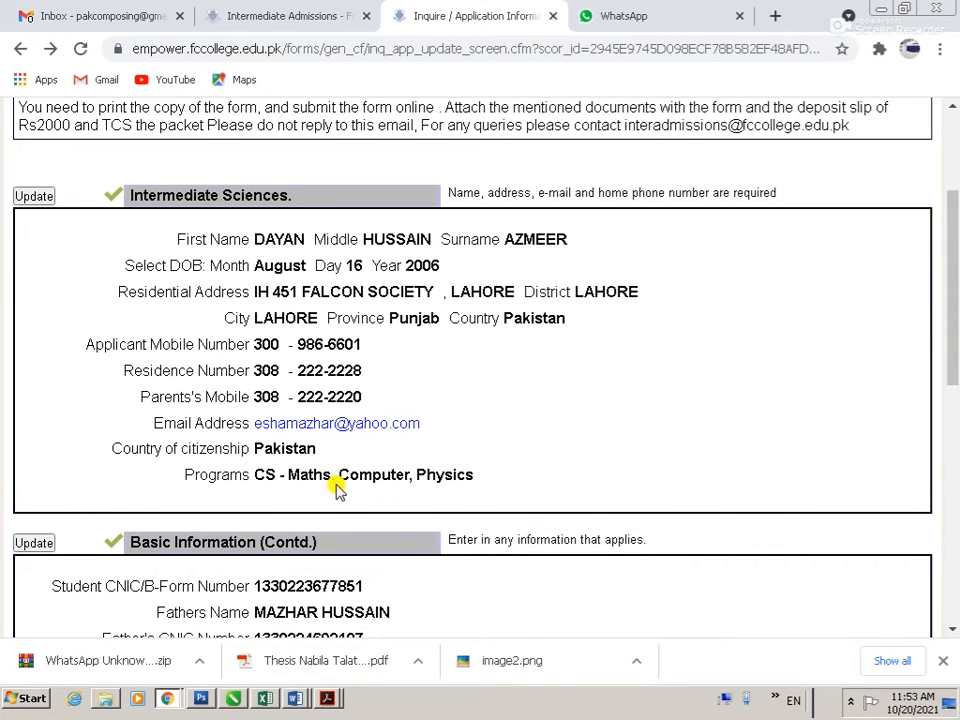
Step: Reopen the personal information page via Update beside Intermediate Sciences
click(33, 198)
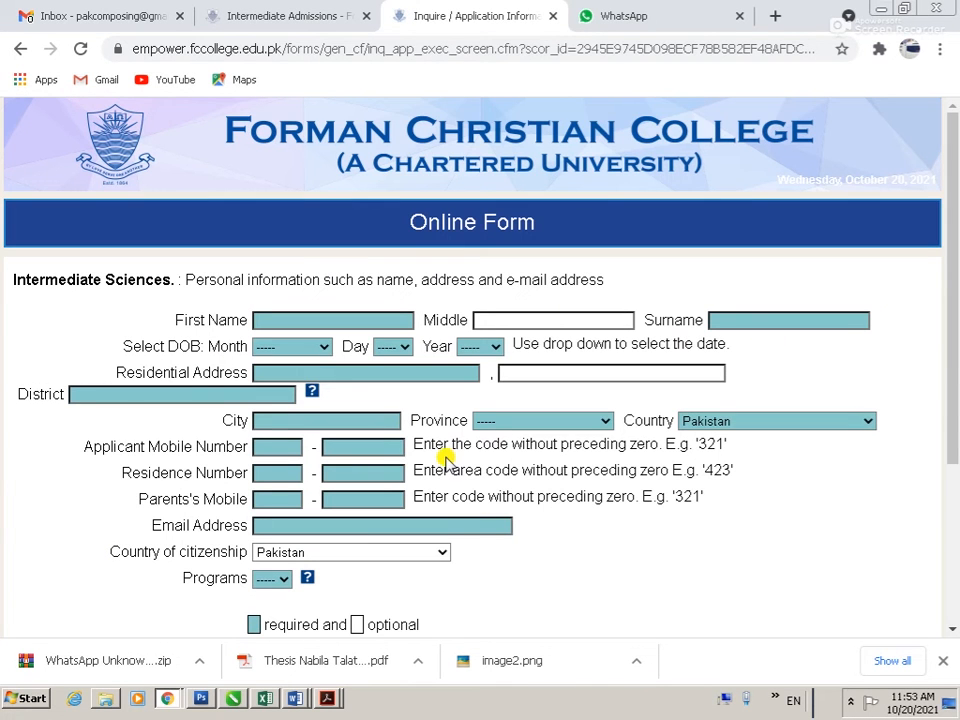
scroll(446, 457, down, 3)
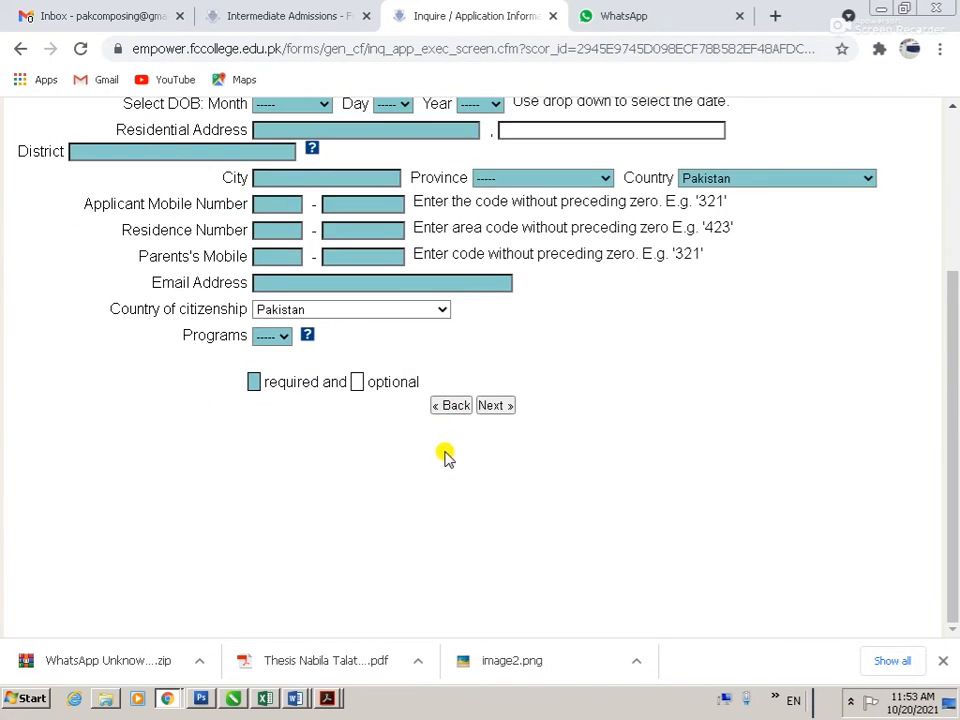
scroll(446, 457, up, 3)
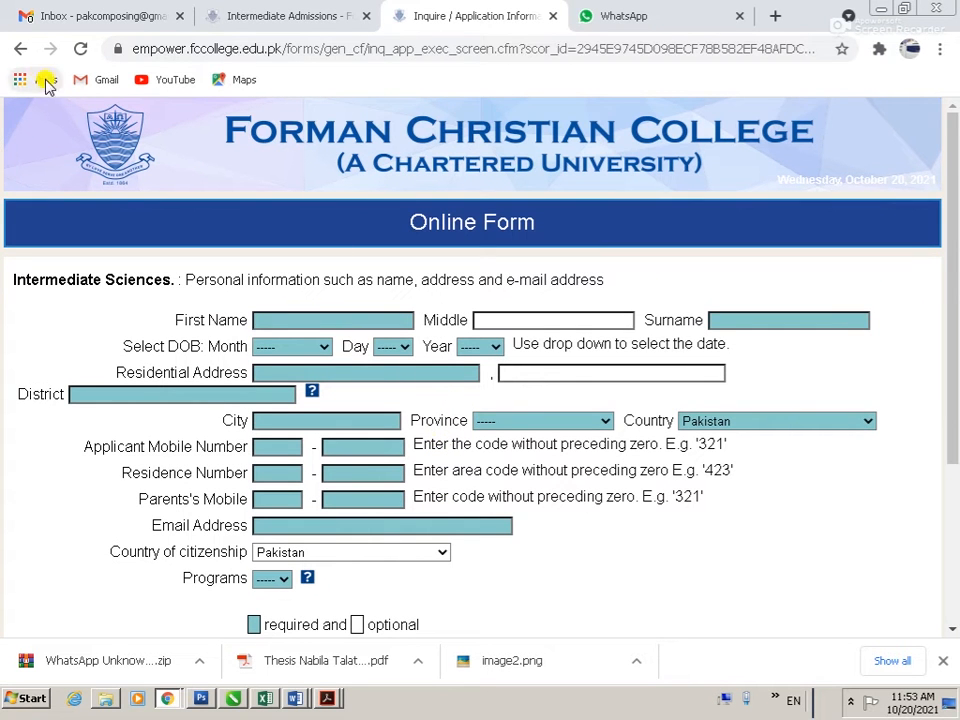
Step: Reload the form and confirm resubmission to get empty fields, then begin the first name
click(79, 50)
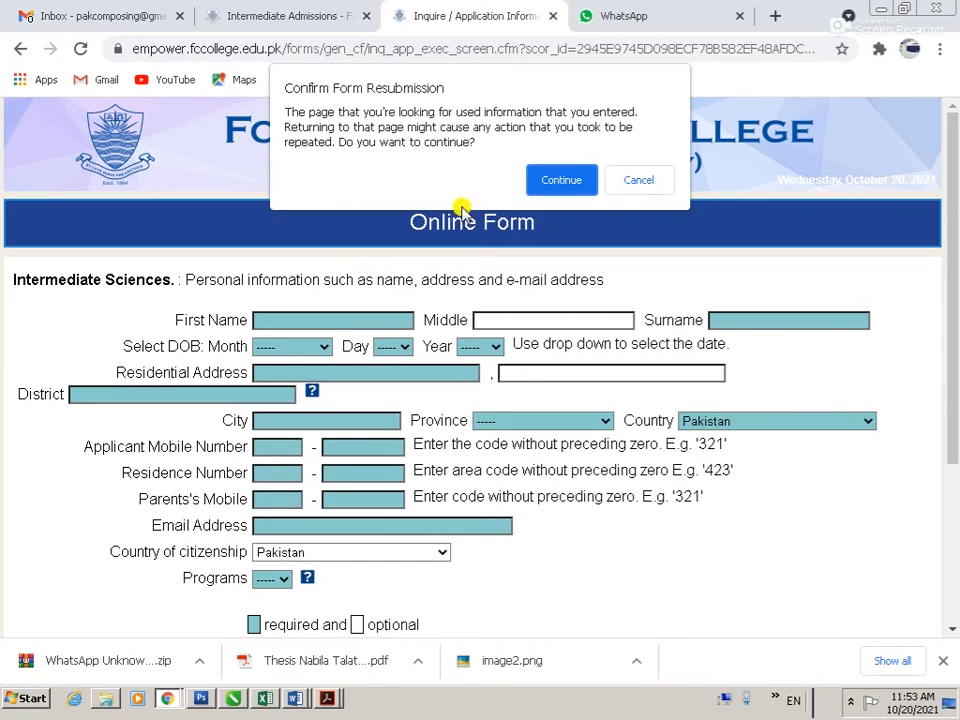
click(563, 178)
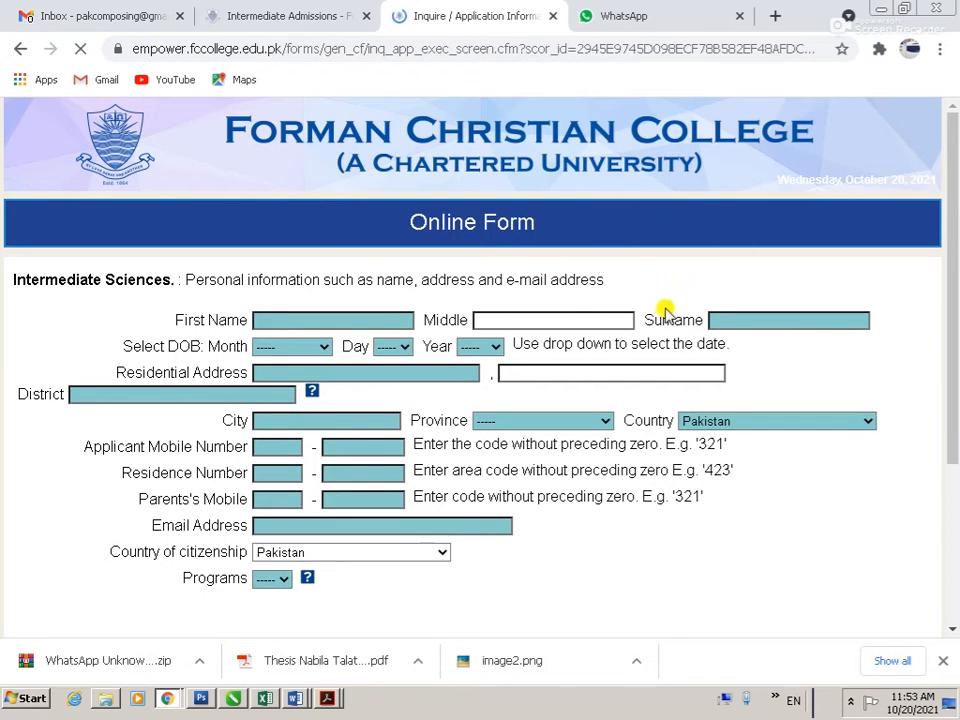
scroll(407, 439, down, 3)
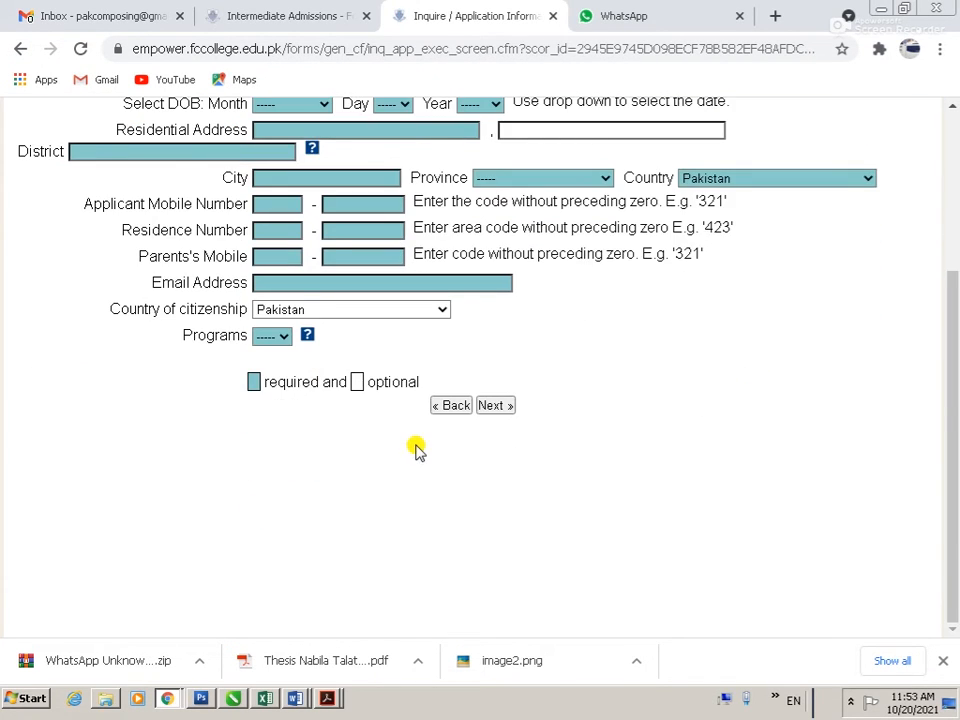
scroll(418, 450, up, 3)
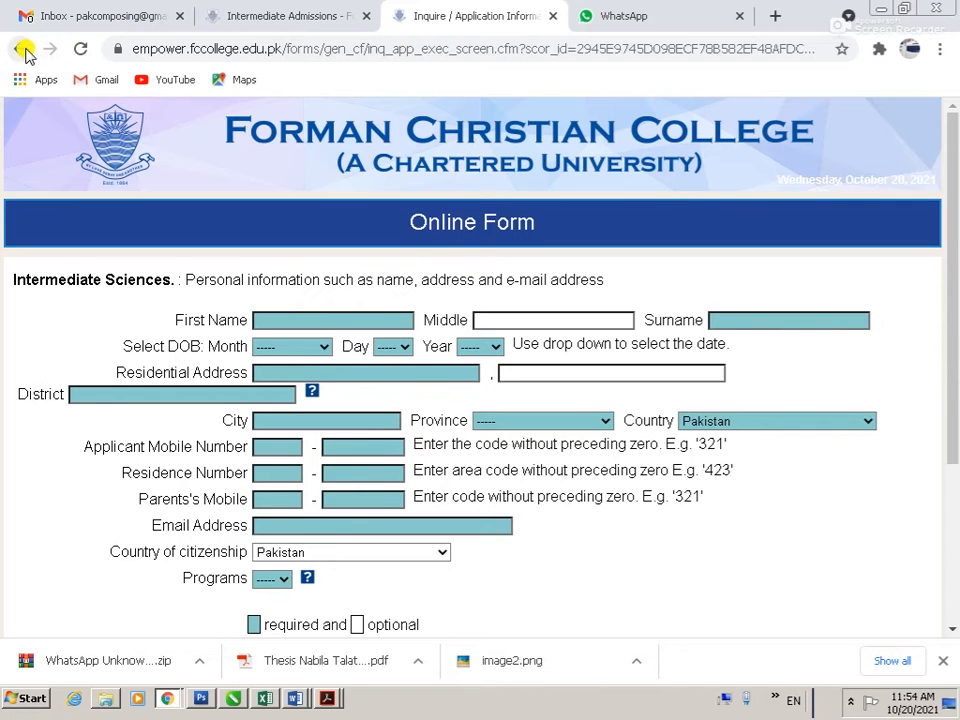
click(313, 8)
click(493, 12)
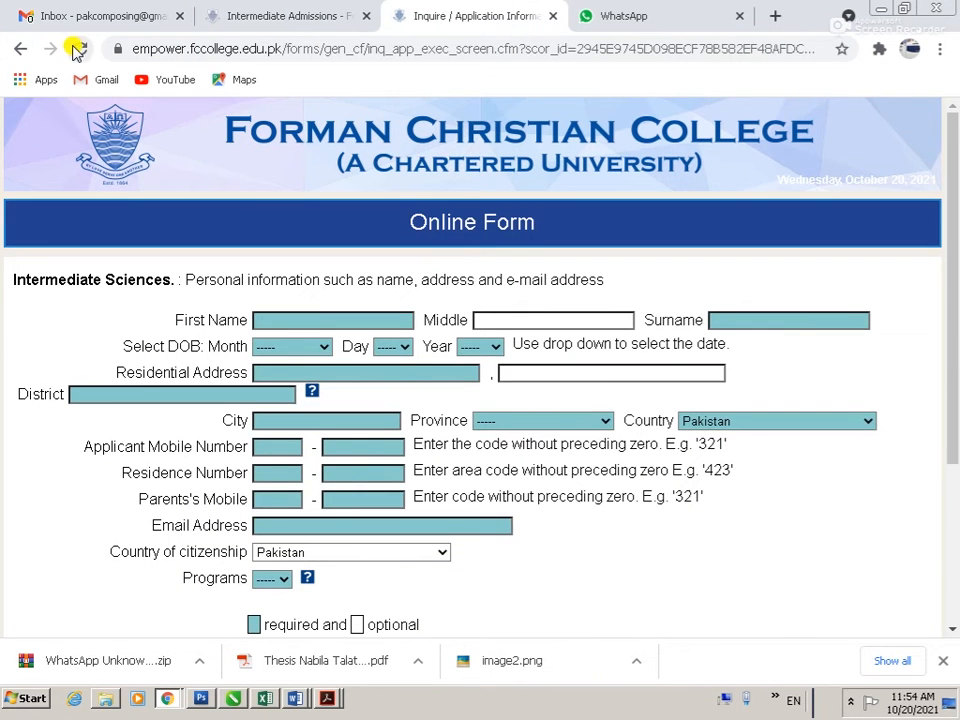
click(322, 316)
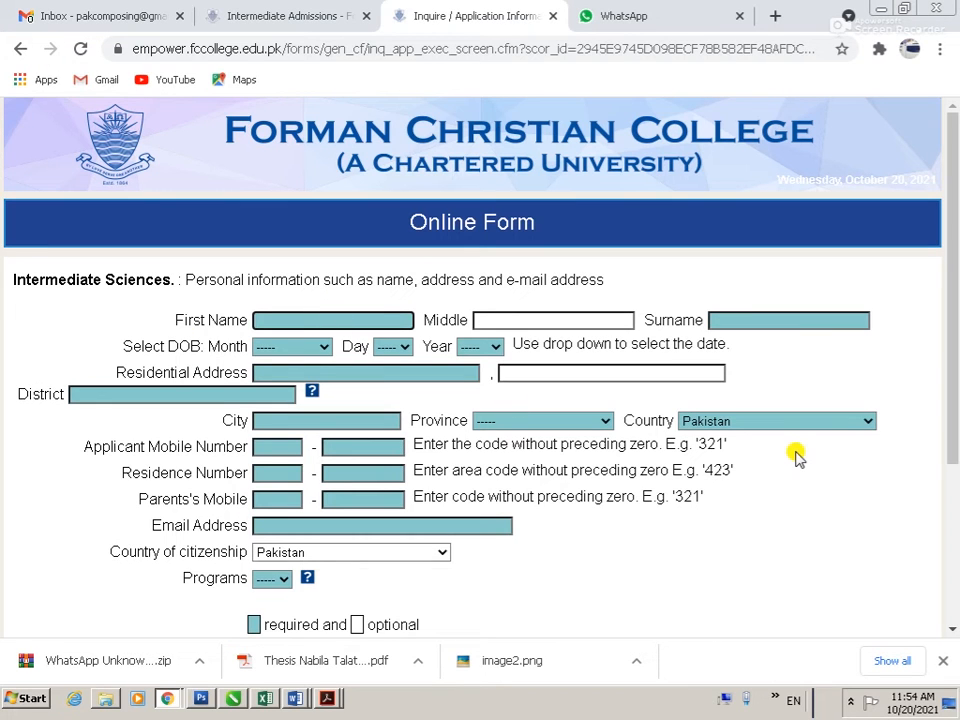
Step: Enter the applicant's first, middle and last name
key(Tab)
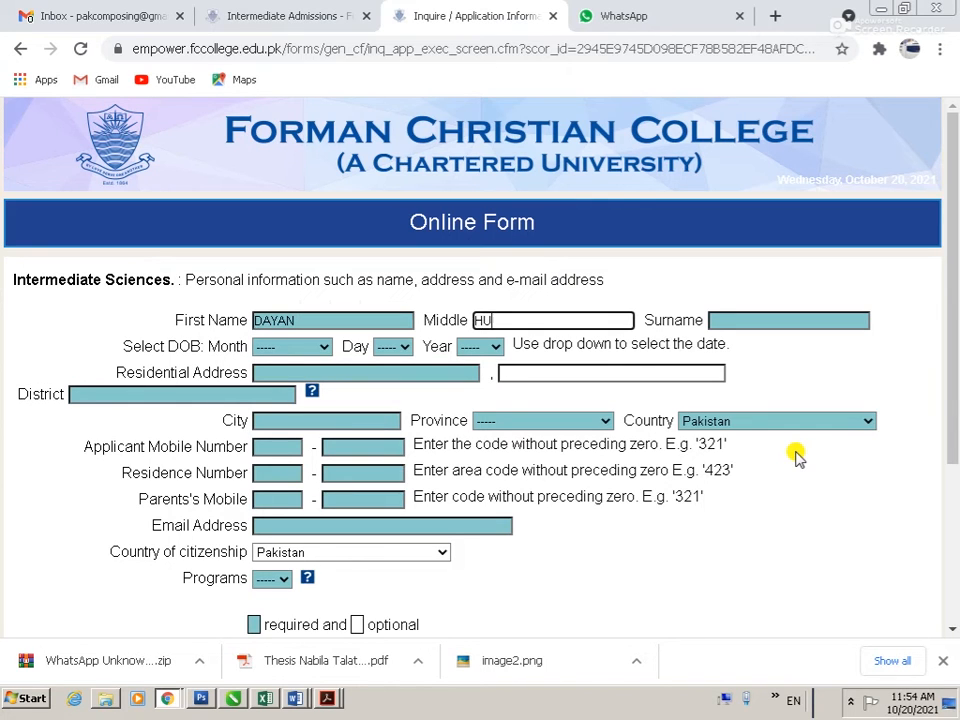
key(Tab)
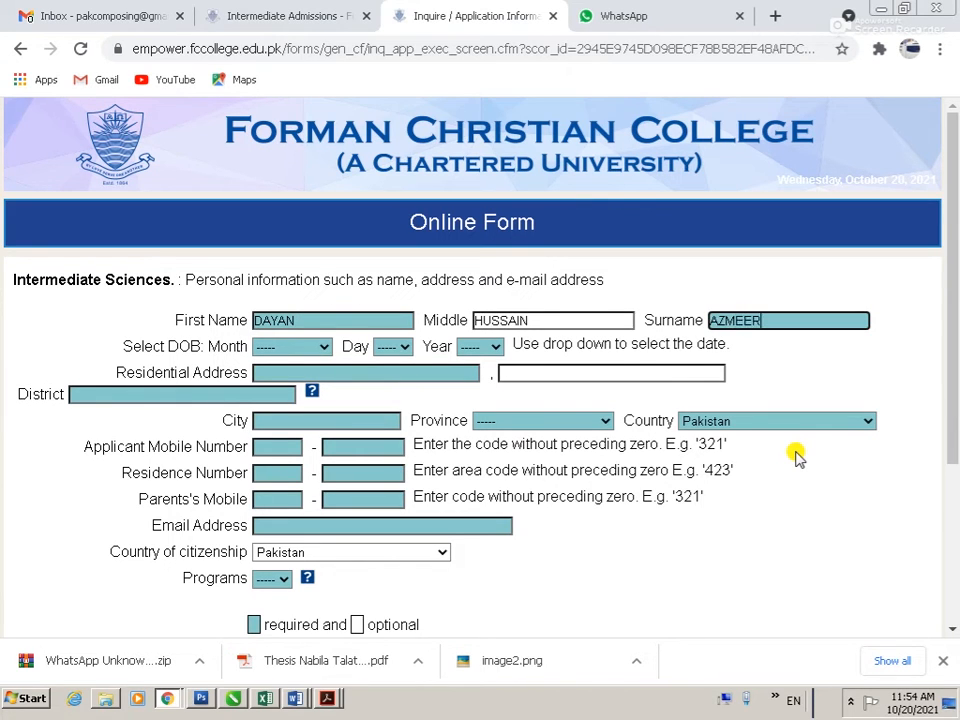
key(Tab)
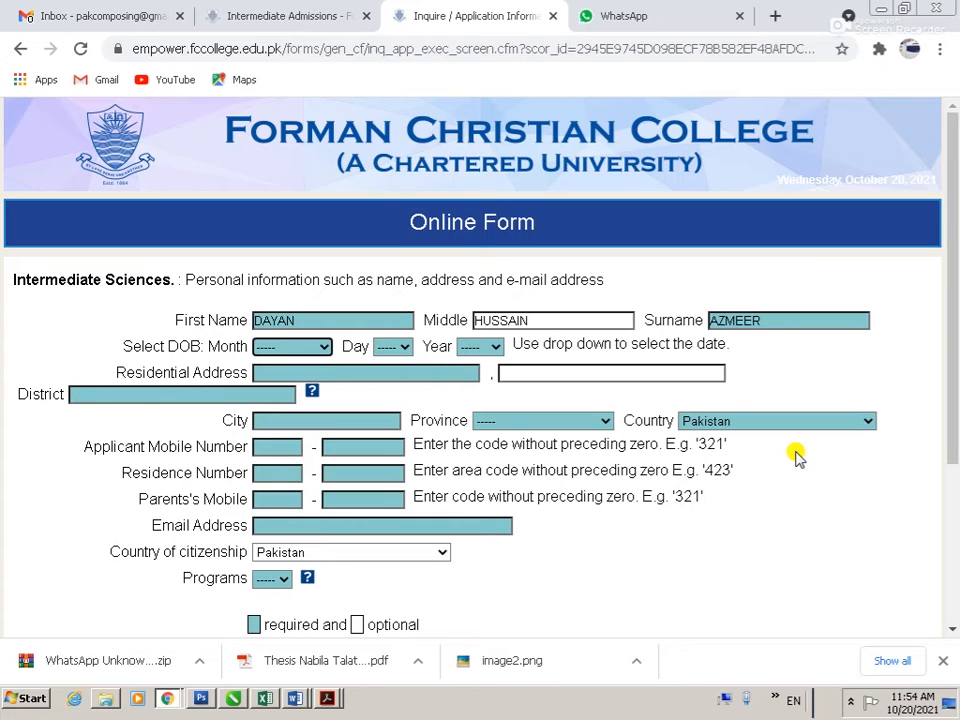
click(296, 347)
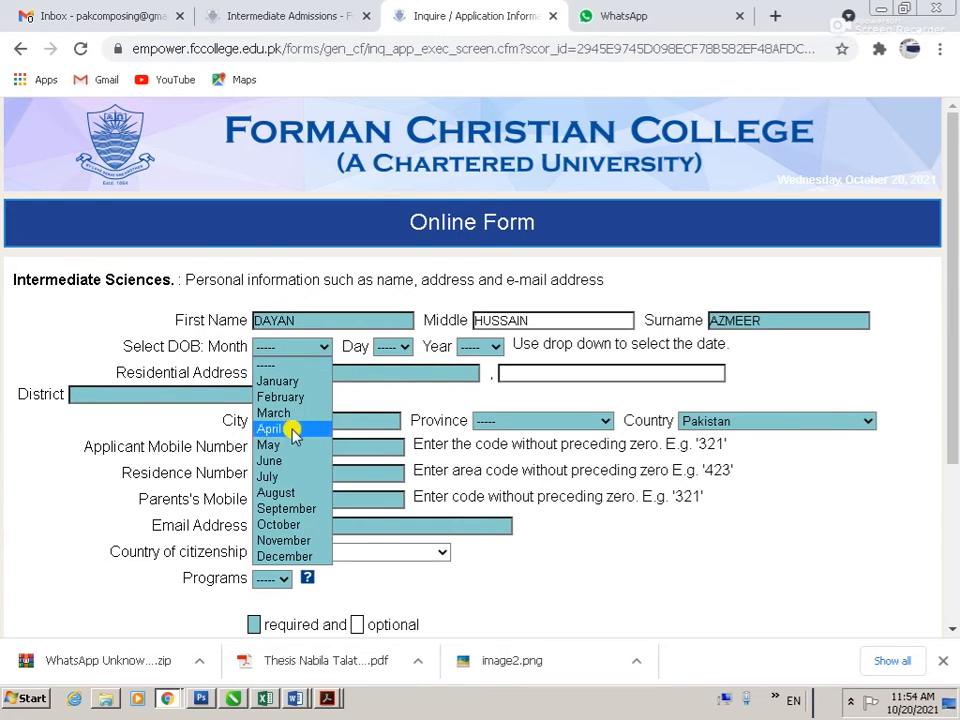
click(292, 493)
click(400, 347)
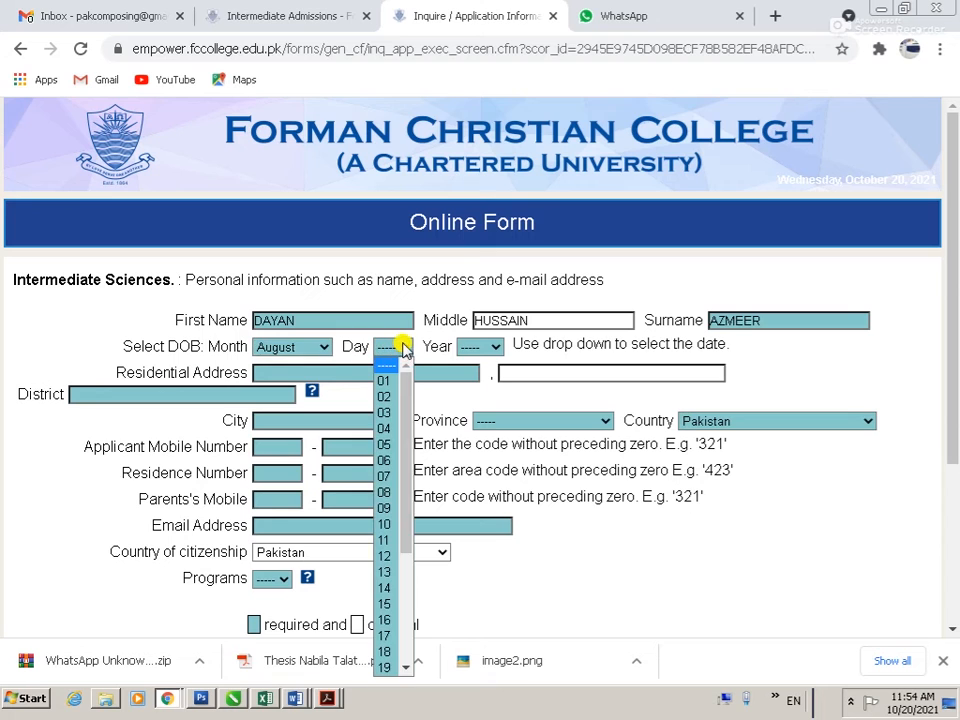
click(386, 619)
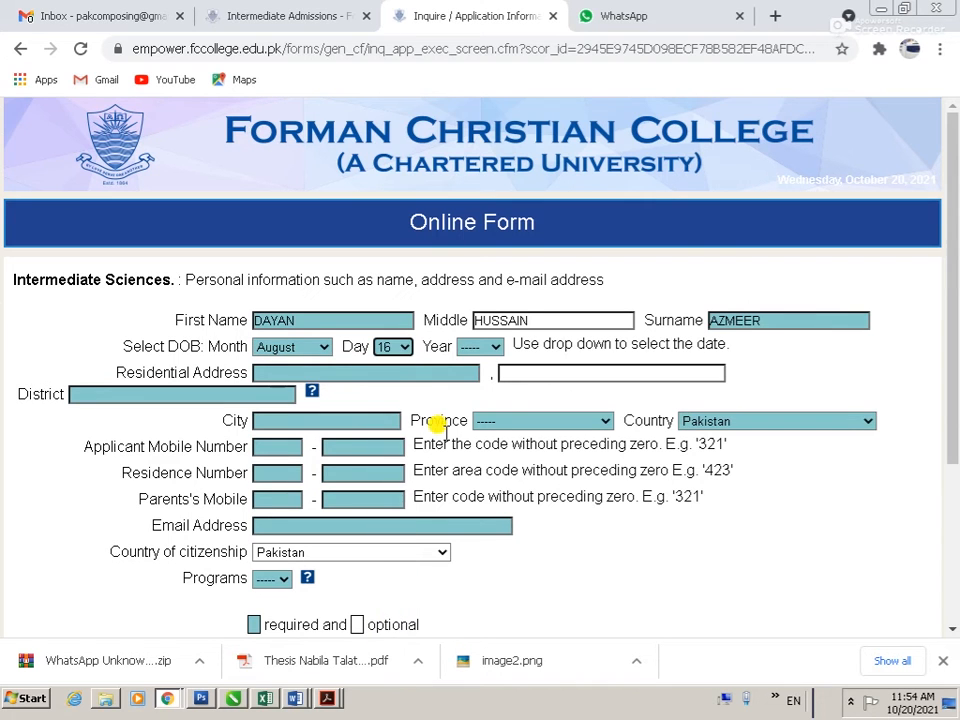
click(484, 350)
text(2009)
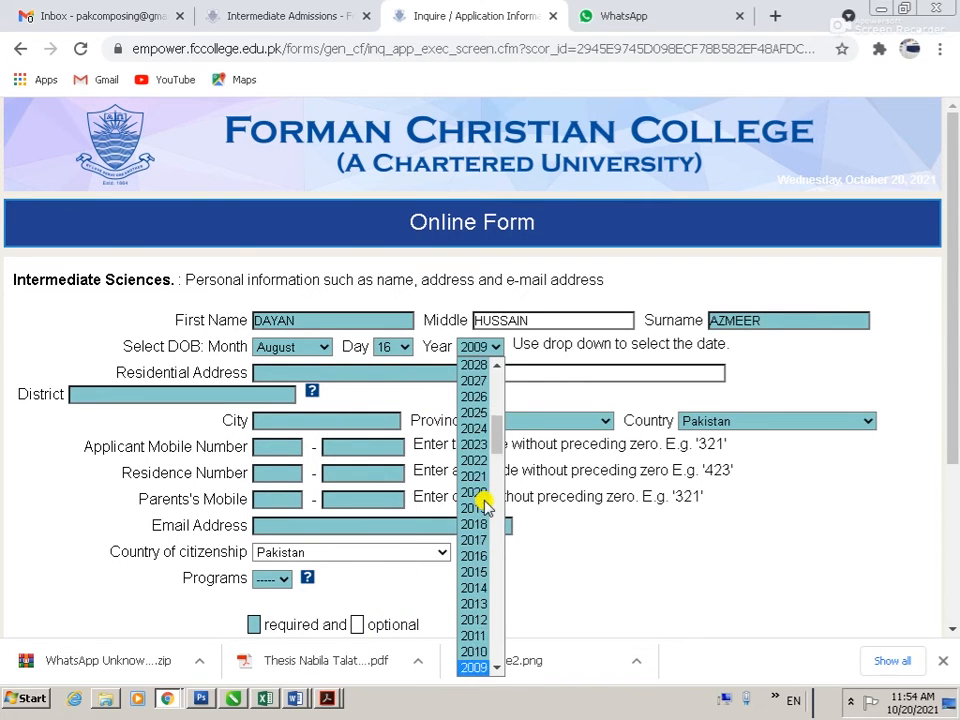
text(2006)
key(Return)
Step: Enter the residential address with Lahore as the district and city
click(315, 372)
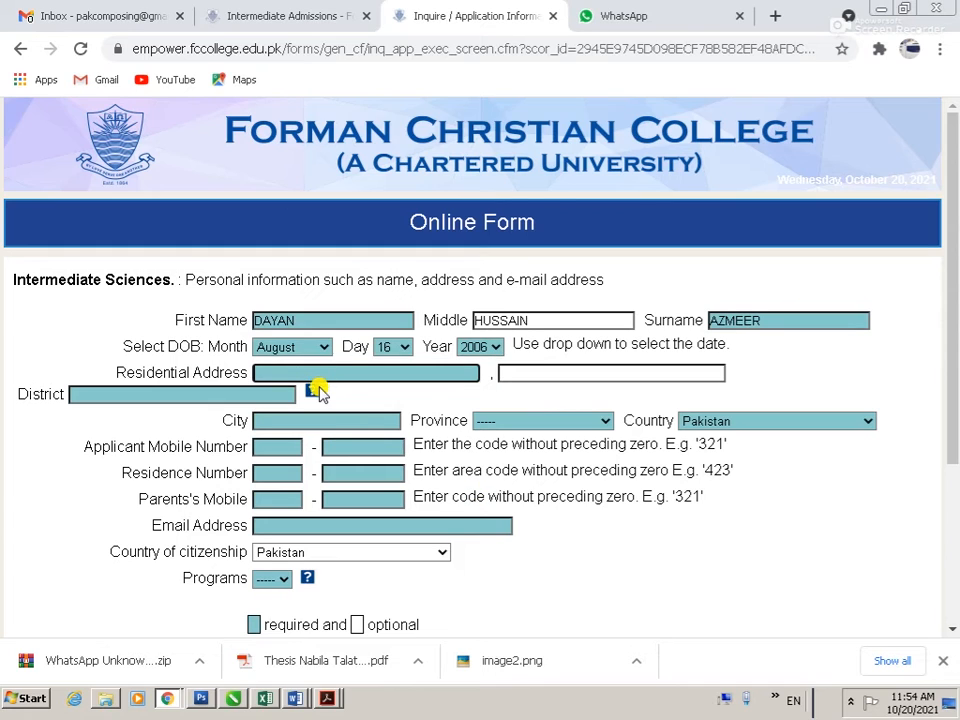
key(Tab)
text(LAHORE)
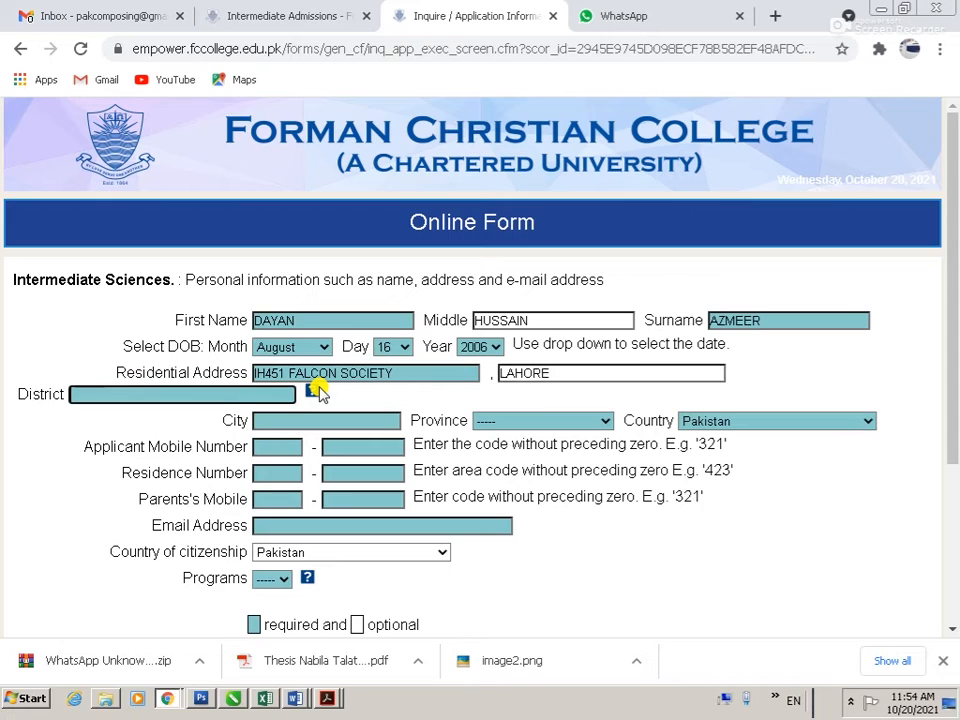
text(LAHORE)
key(Tab)
text(LAHORE)
key(Tab)
key(p)
key(Tab)
key(Tab)
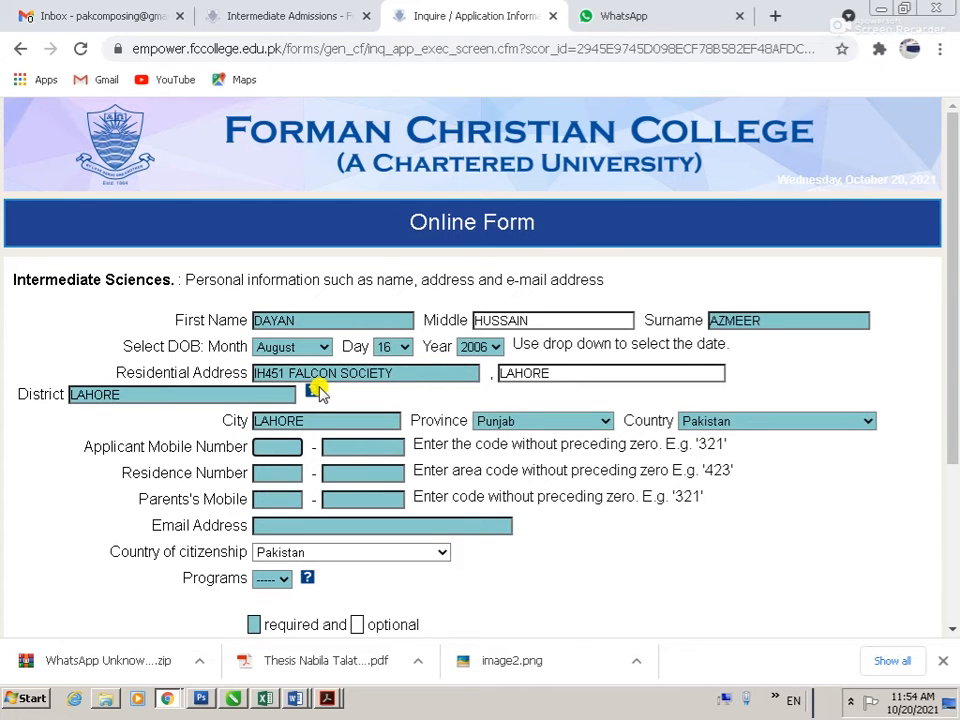
Step: Fill in the applicant's mobile, residence and parent's phone numbers
key(Tab)
key(Tab)
key(Tab)
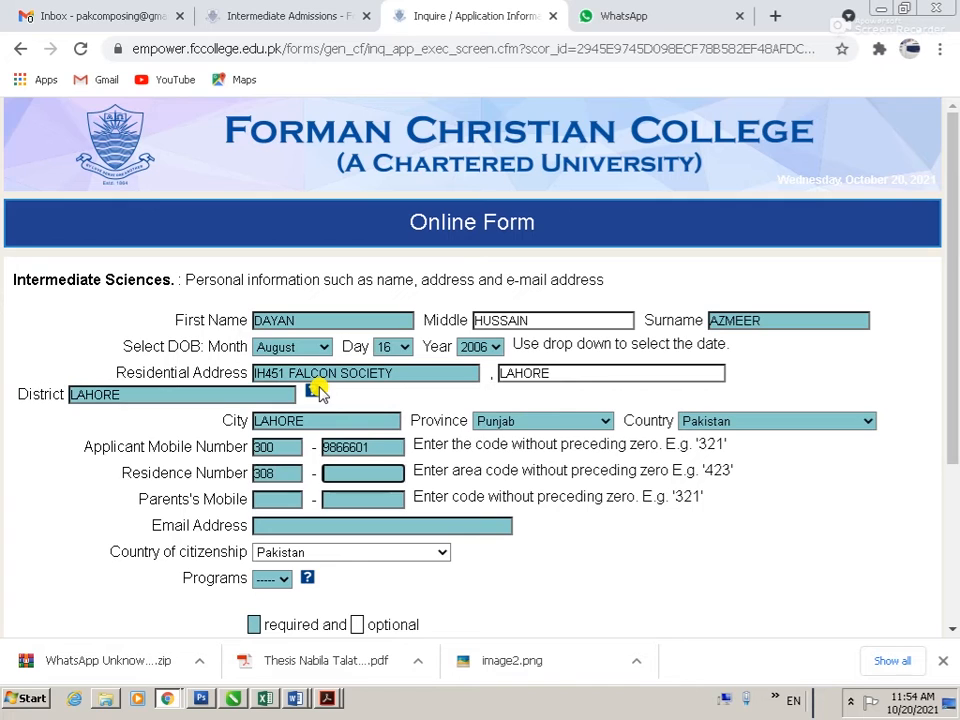
key(Tab)
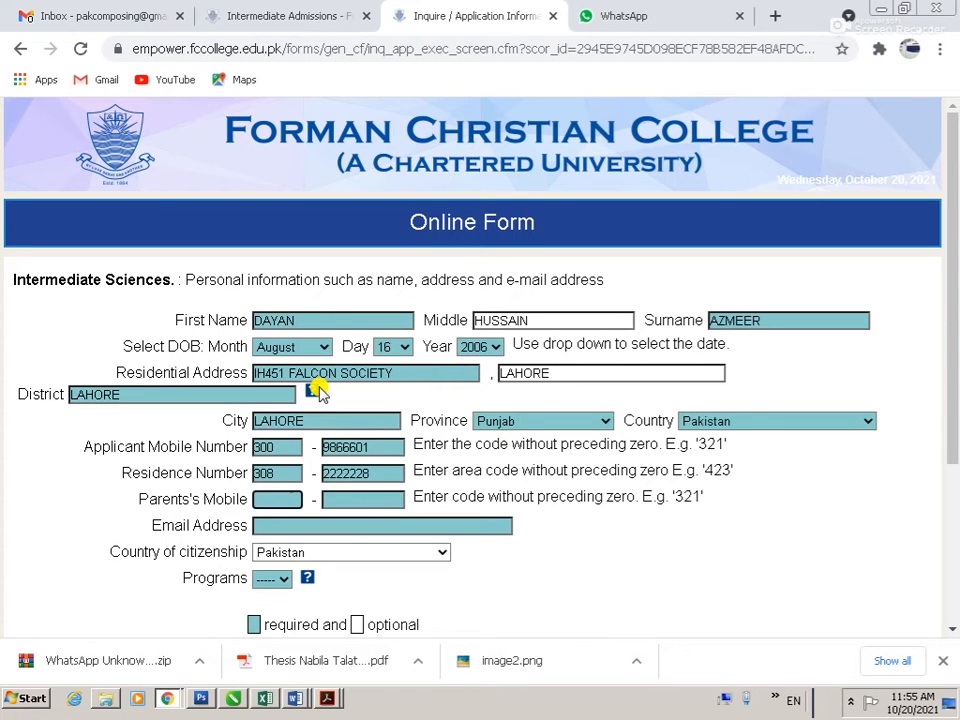
text(3082)
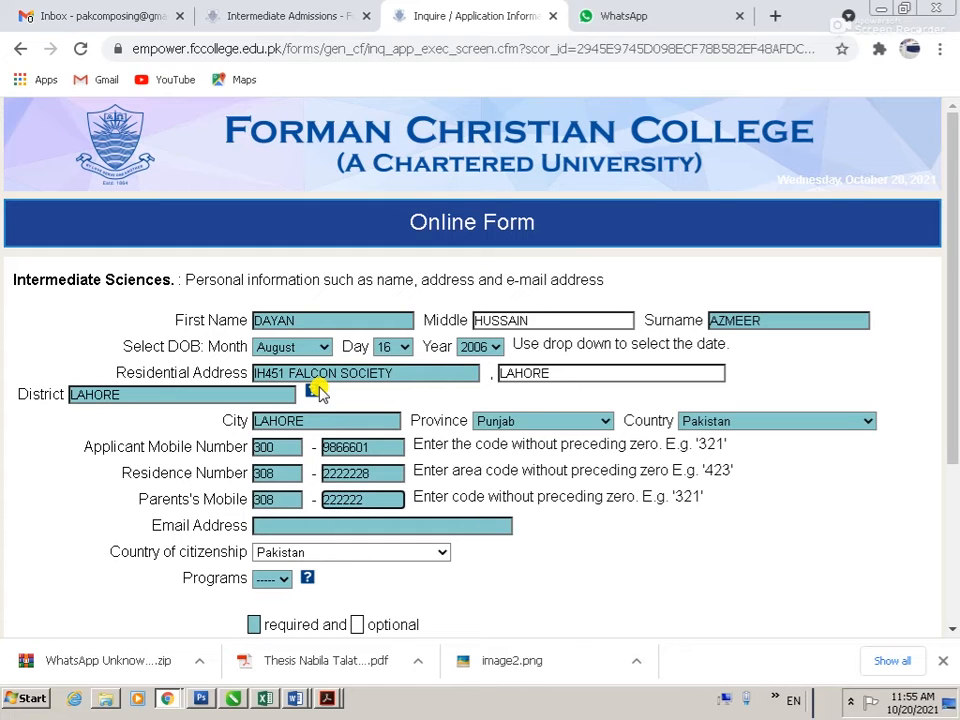
Step: Enter the applicant's e-mail address
key(Tab)
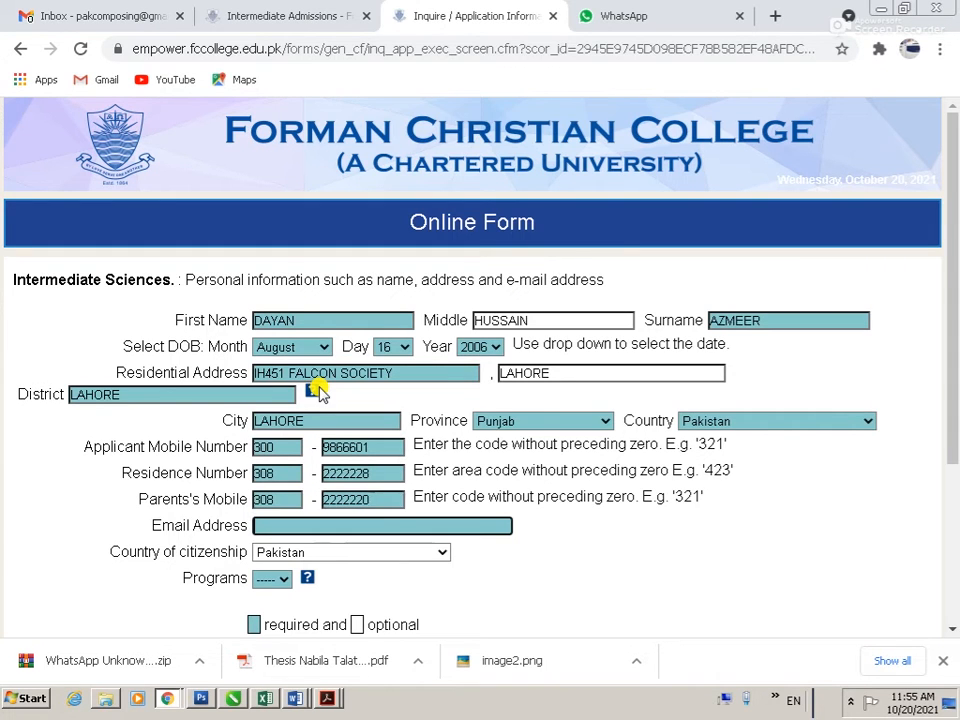
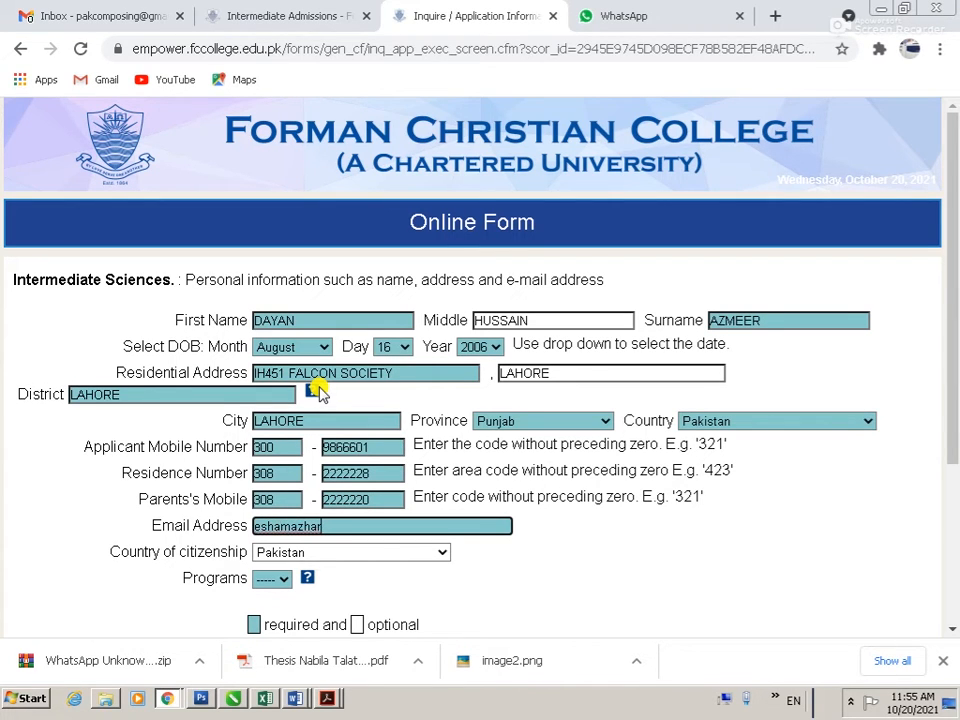
key(Tab)
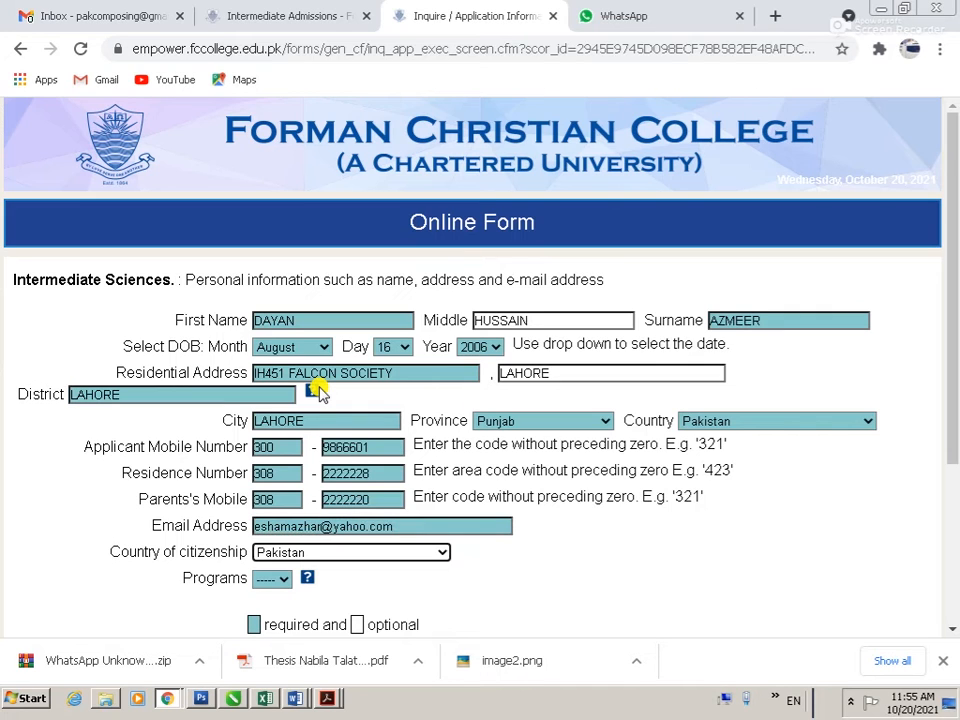
click(272, 580)
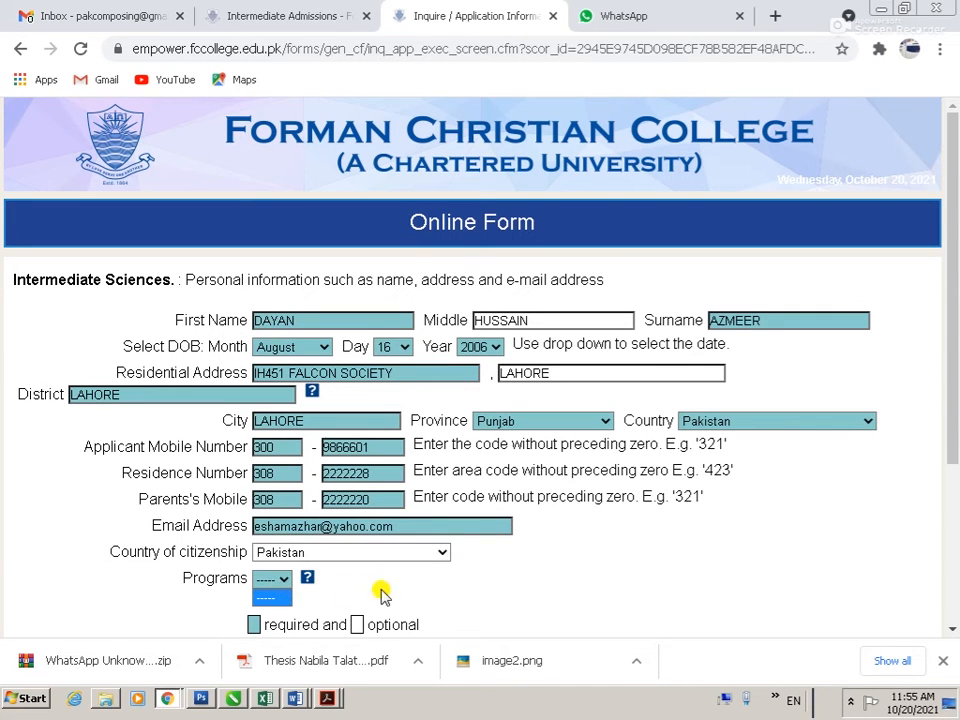
Step: Leave the Programs list unselected and continue to the Student Miscellaneous Data page
scroll(409, 575, down, 3)
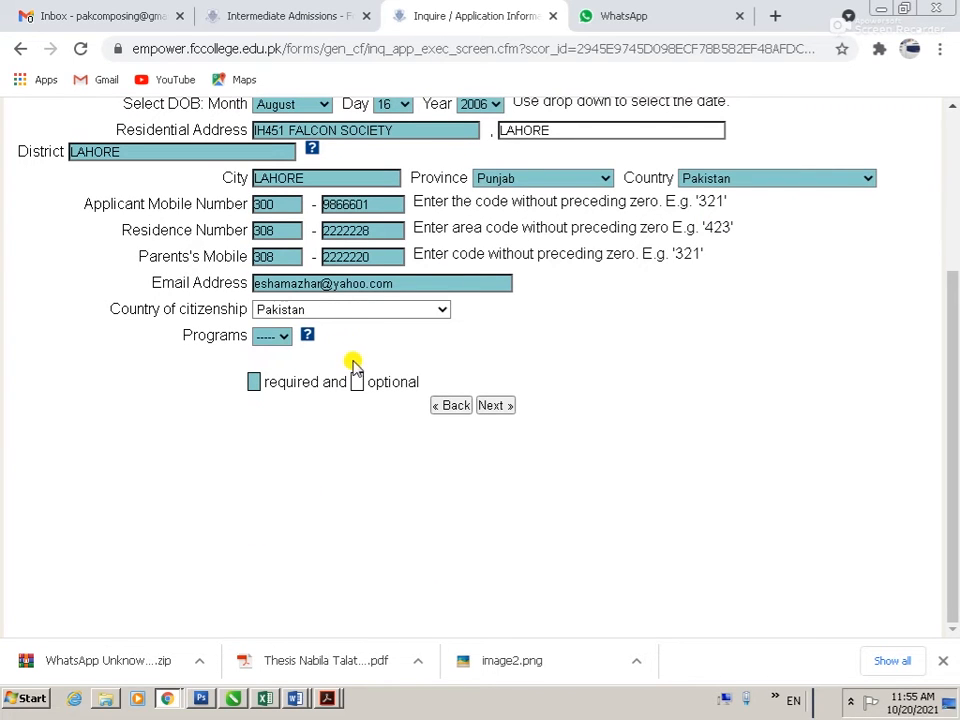
click(287, 338)
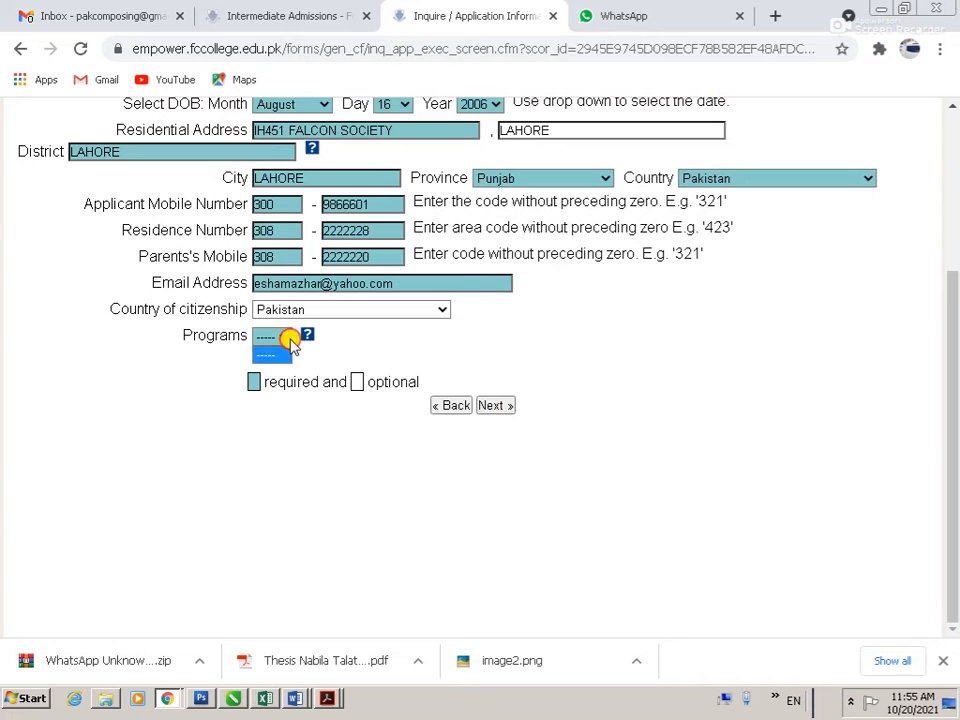
click(397, 353)
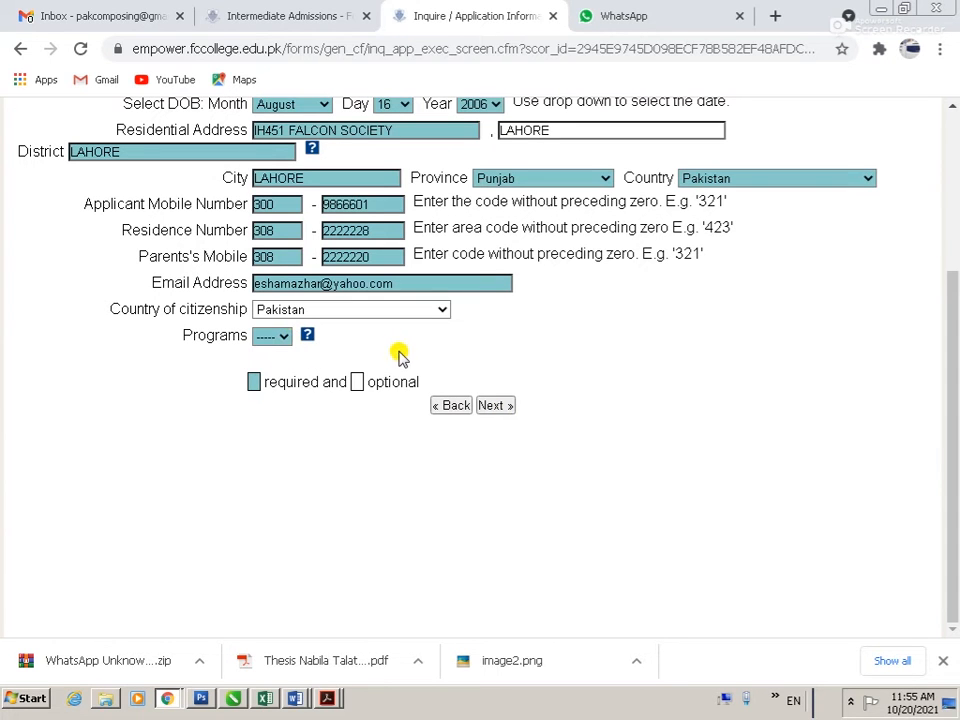
click(506, 409)
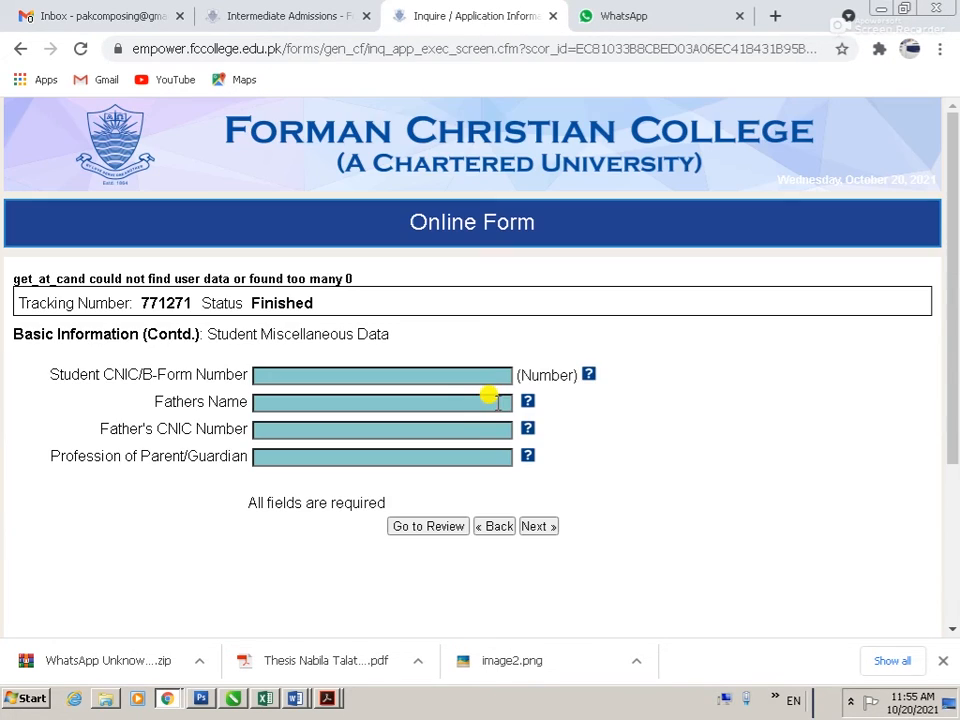
scroll(435, 440, down, 3)
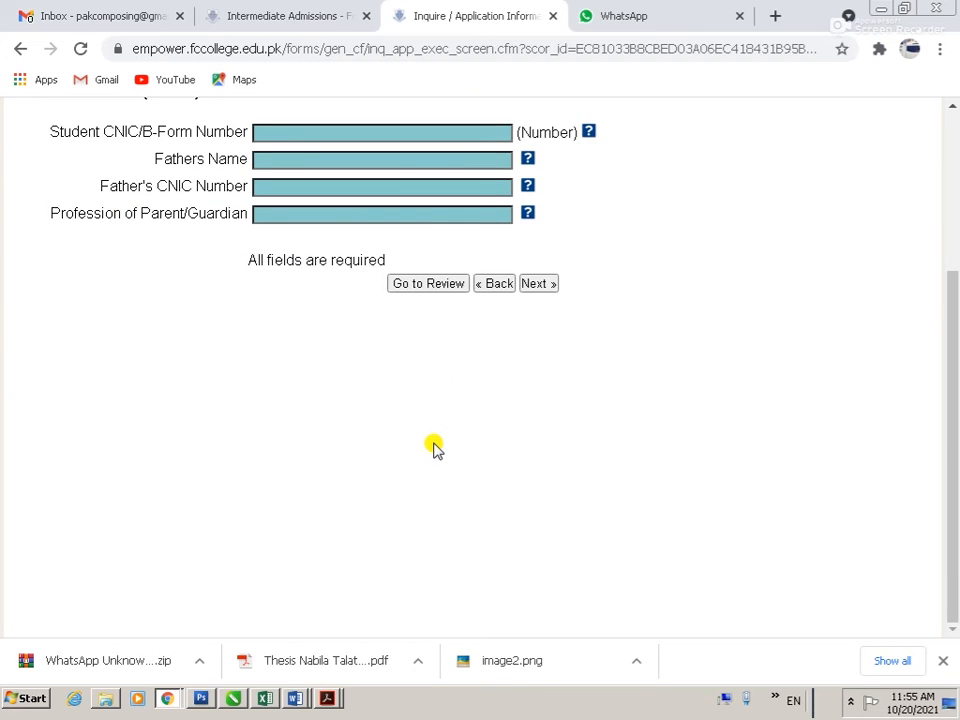
scroll(435, 447, up, 3)
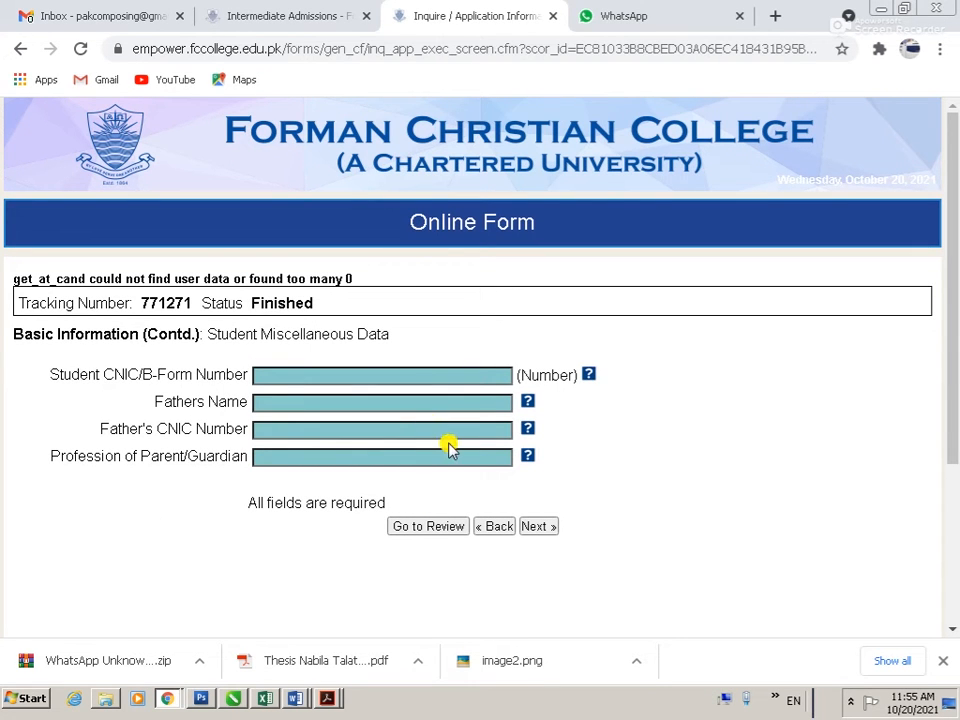
scroll(546, 465, down, 3)
scroll(510, 470, up, 3)
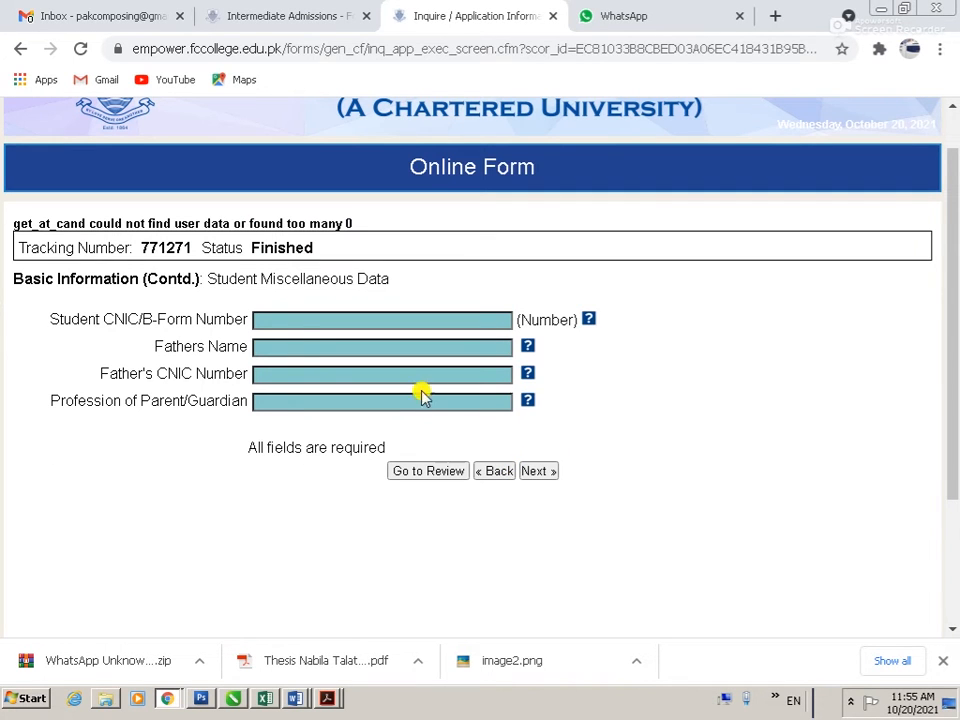
Step: Enter the student's CNIC number and the father's full name
click(300, 318)
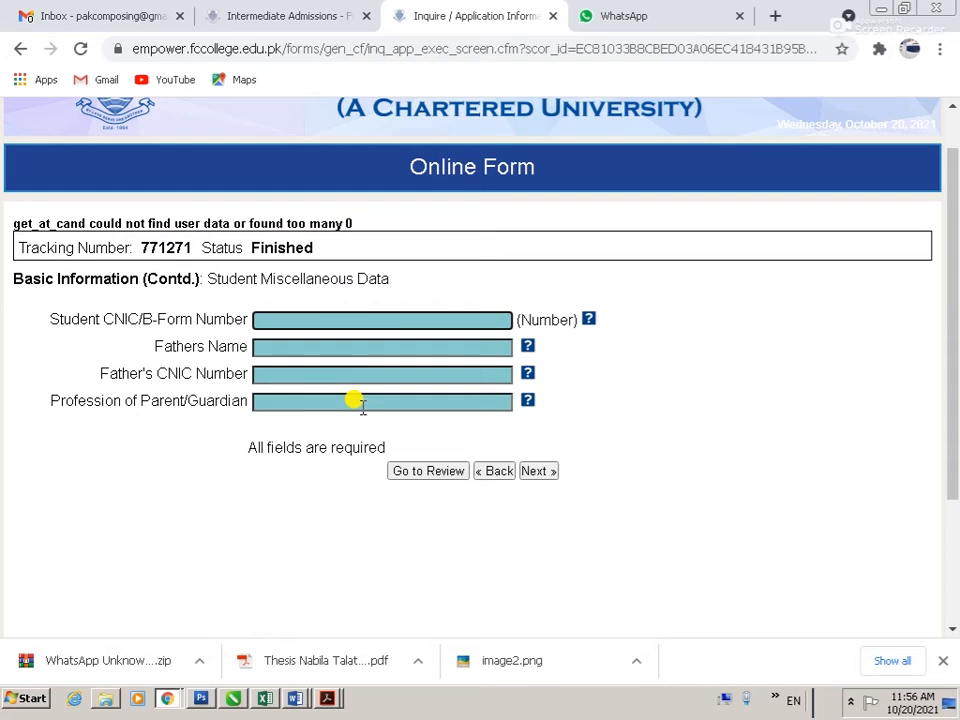
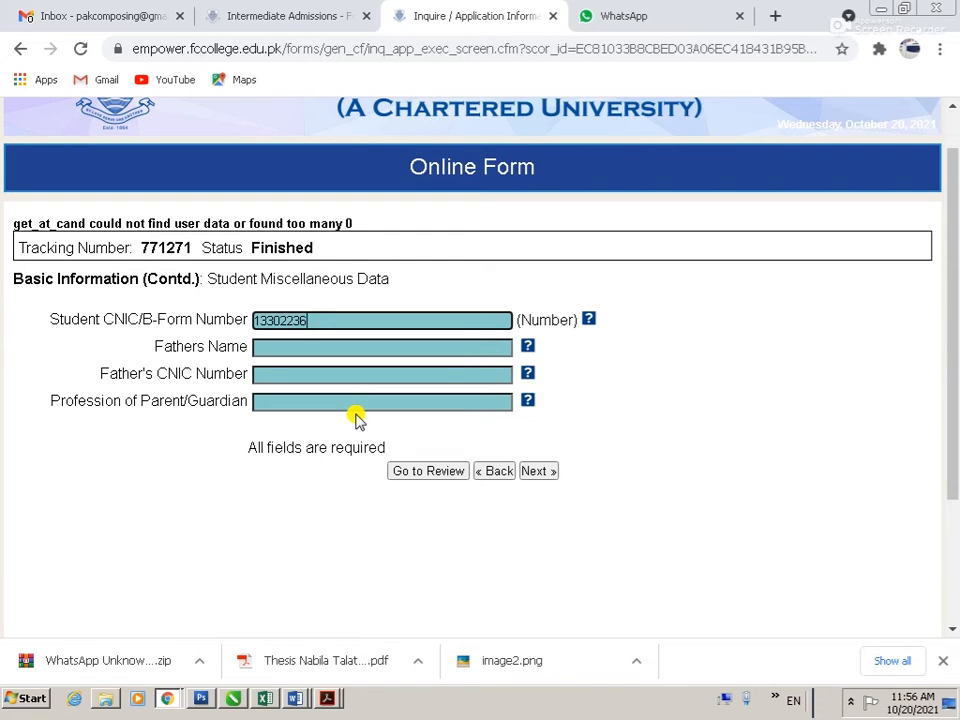
key(Tab)
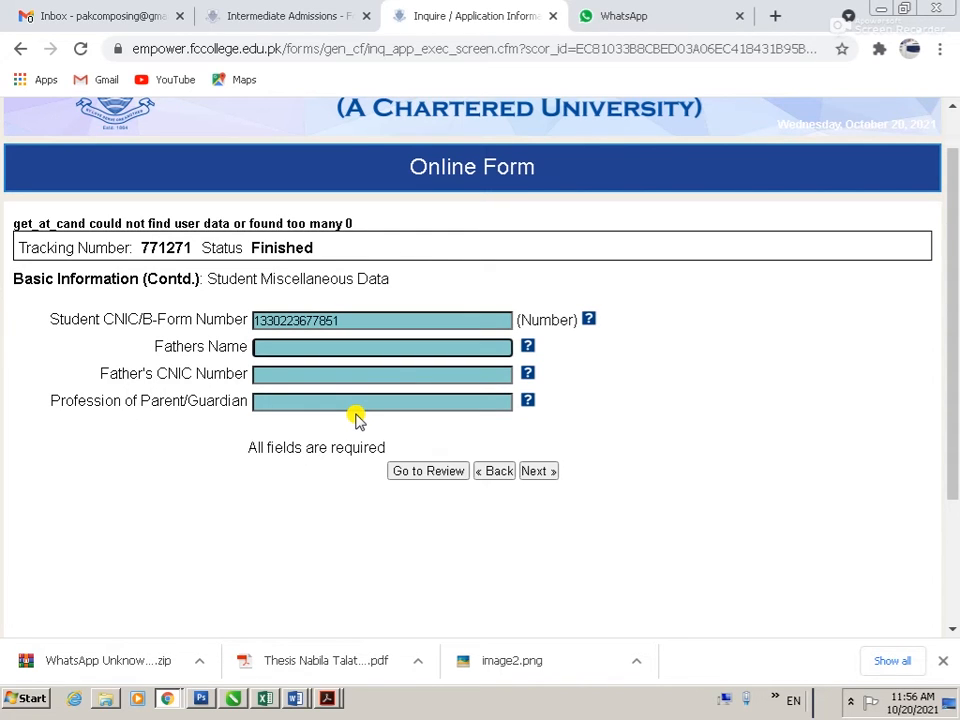
text(mazha)
key(ctrl+a)
Step: Enter the father's CNIC and set the parent's profession to BUSINESSMAN
key(Tab)
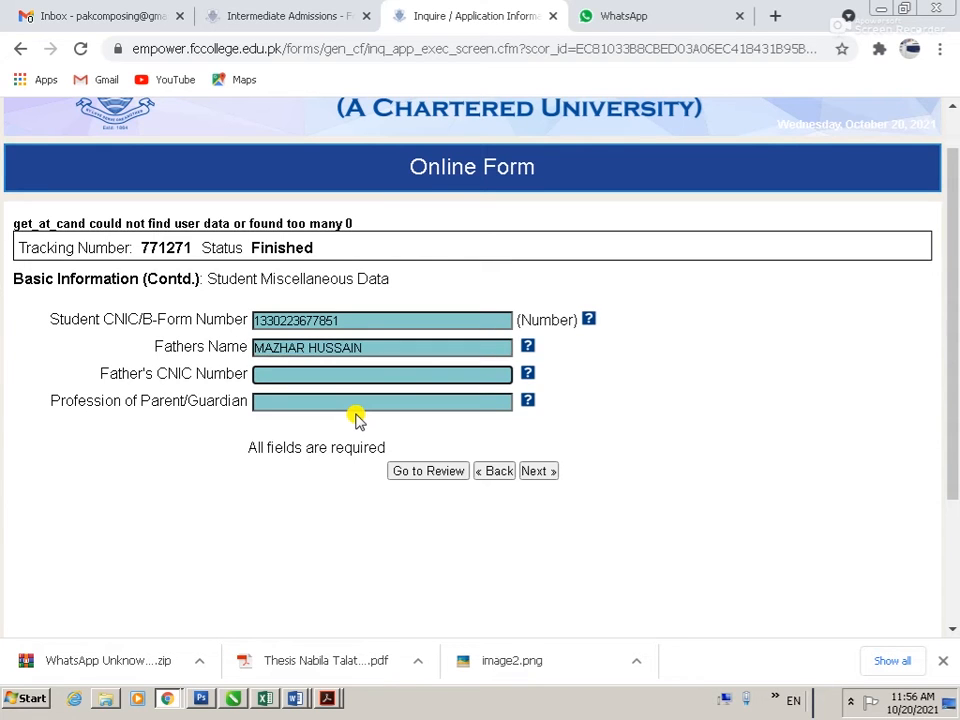
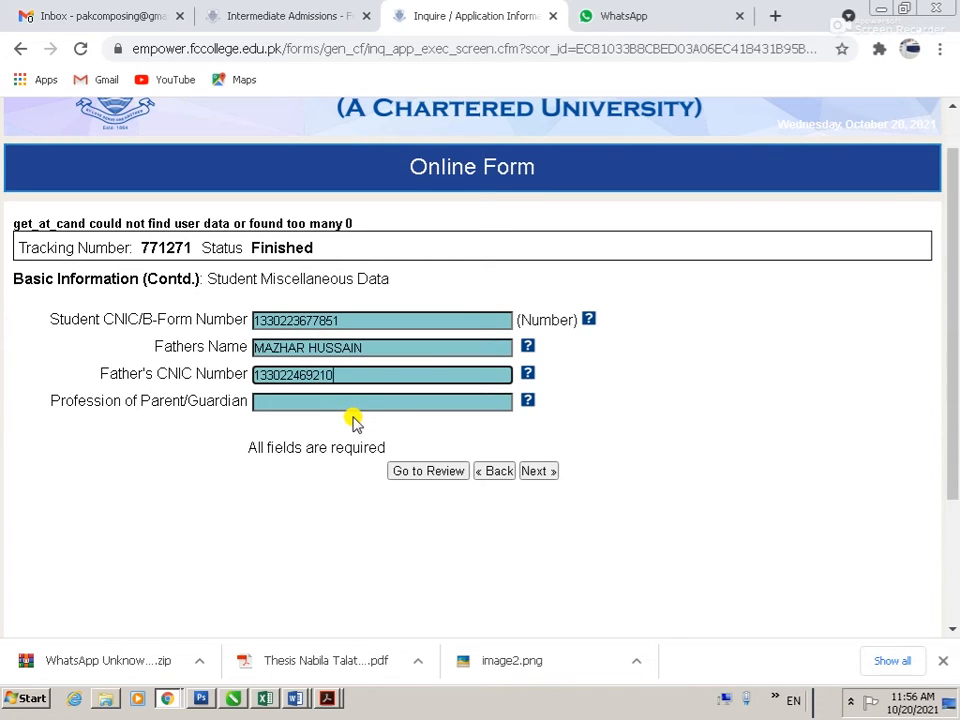
key(Tab)
text(BUSIN)
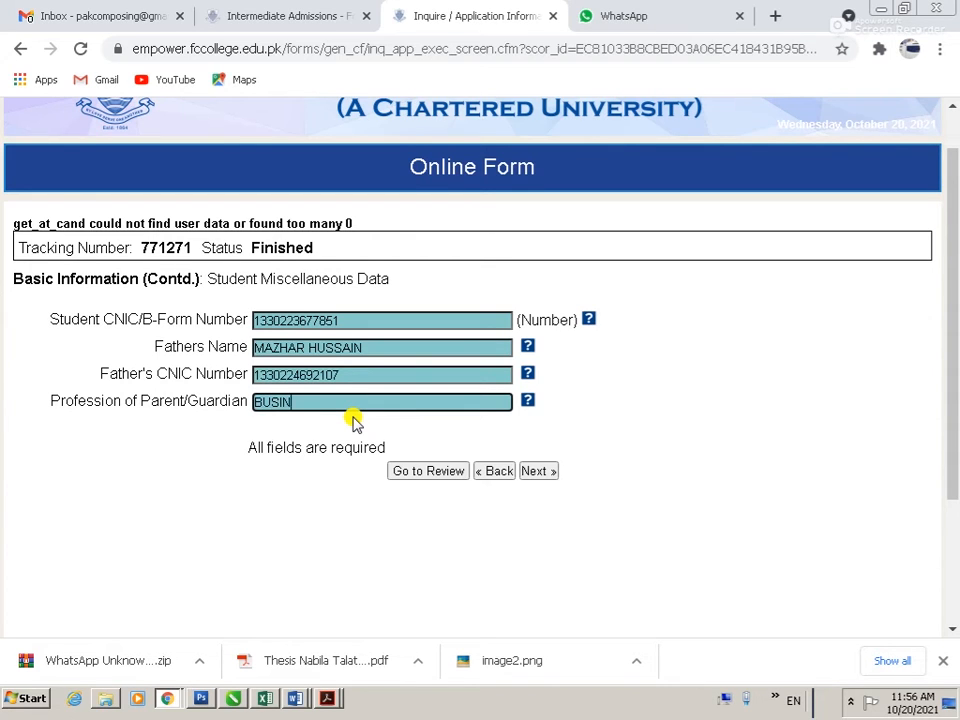
text(ESS MAN)
key(Tab)
click(320, 401)
key(BackSpace)
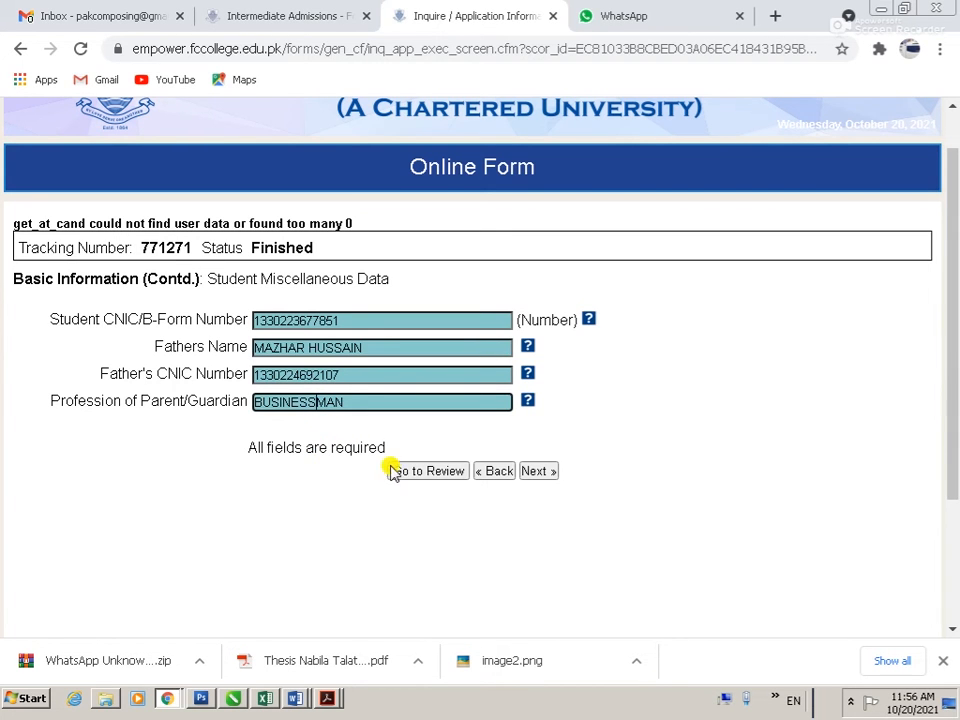
Step: Retry Next, re-enter the profession ending in MAN, and reach the Demographics page
click(537, 471)
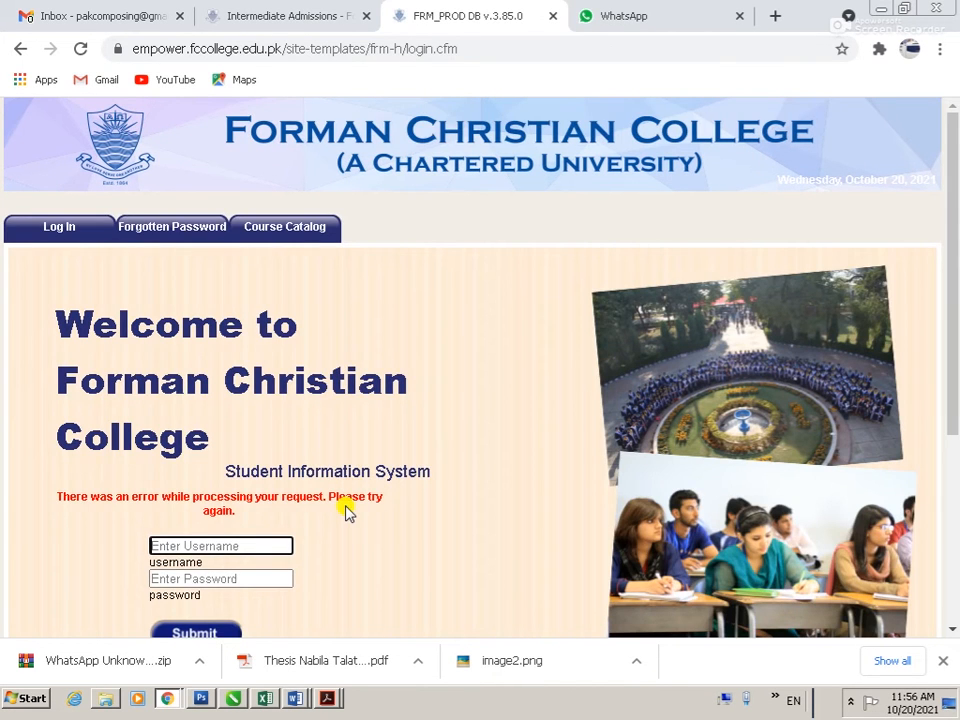
scroll(277, 513, down, 2)
scroll(277, 513, down, 2)
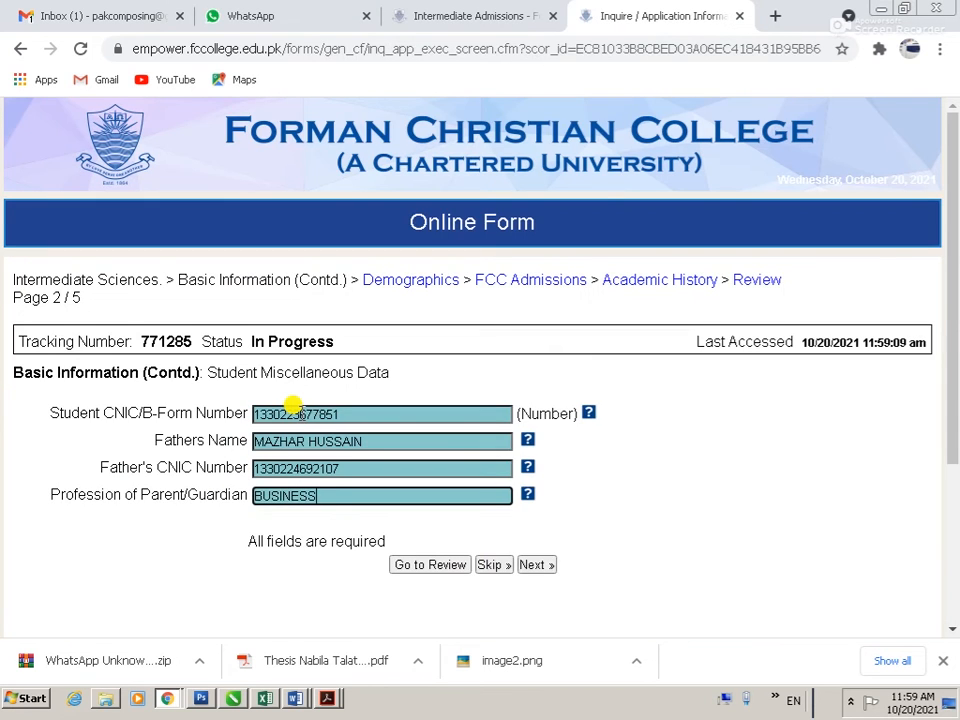
text(MAN)
key(Tab)
click(537, 566)
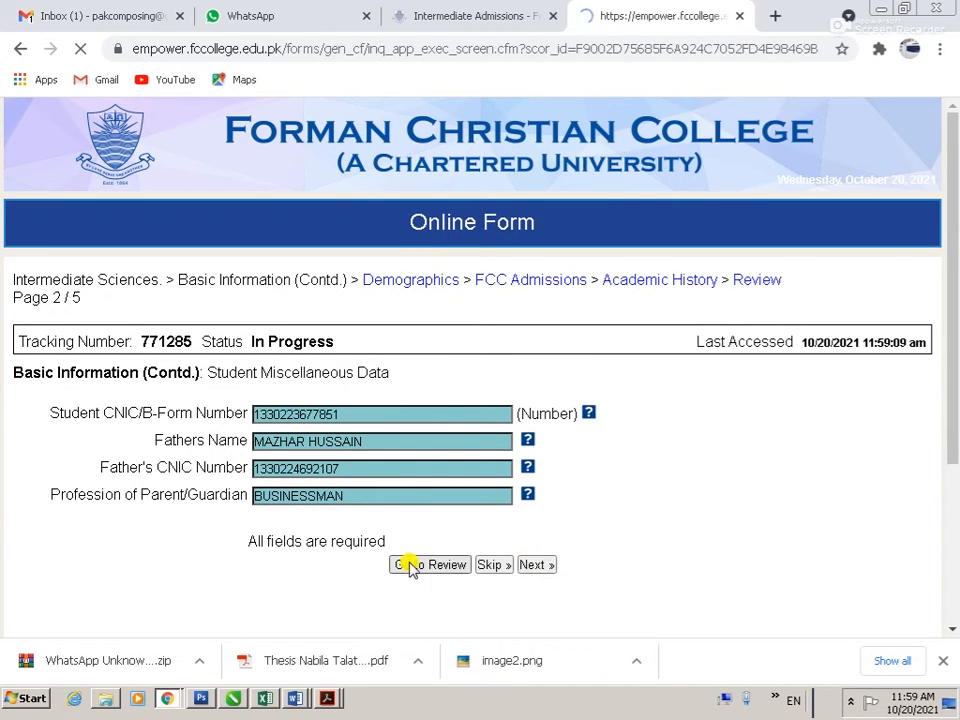
Step: Set Religion to Islam and Admission Category to Open Merit
scroll(308, 441, down, 3)
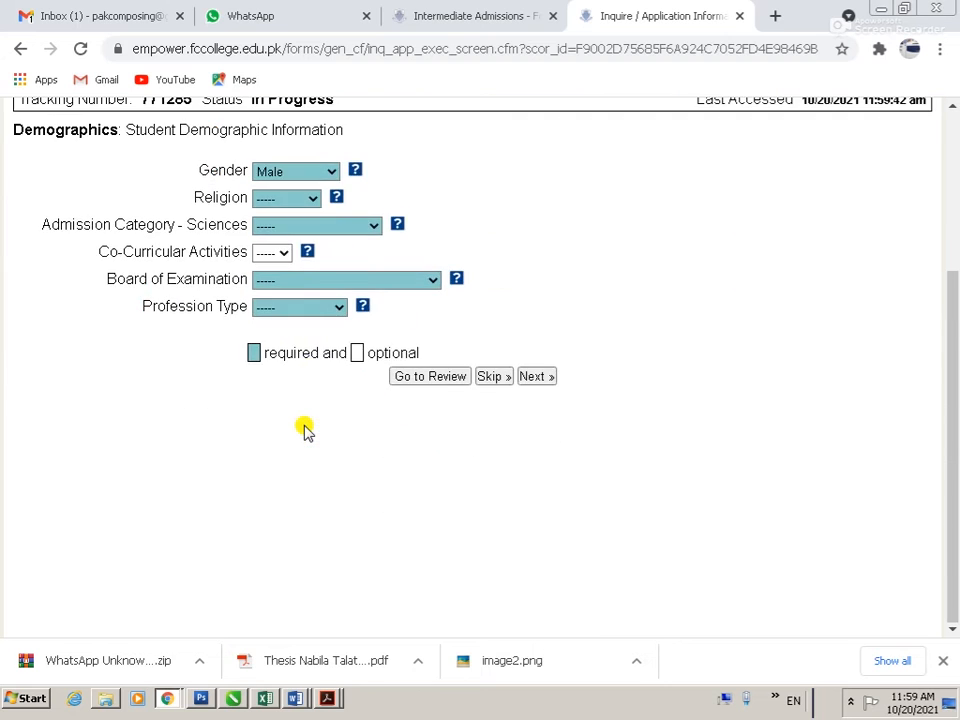
scroll(304, 427, up, 2)
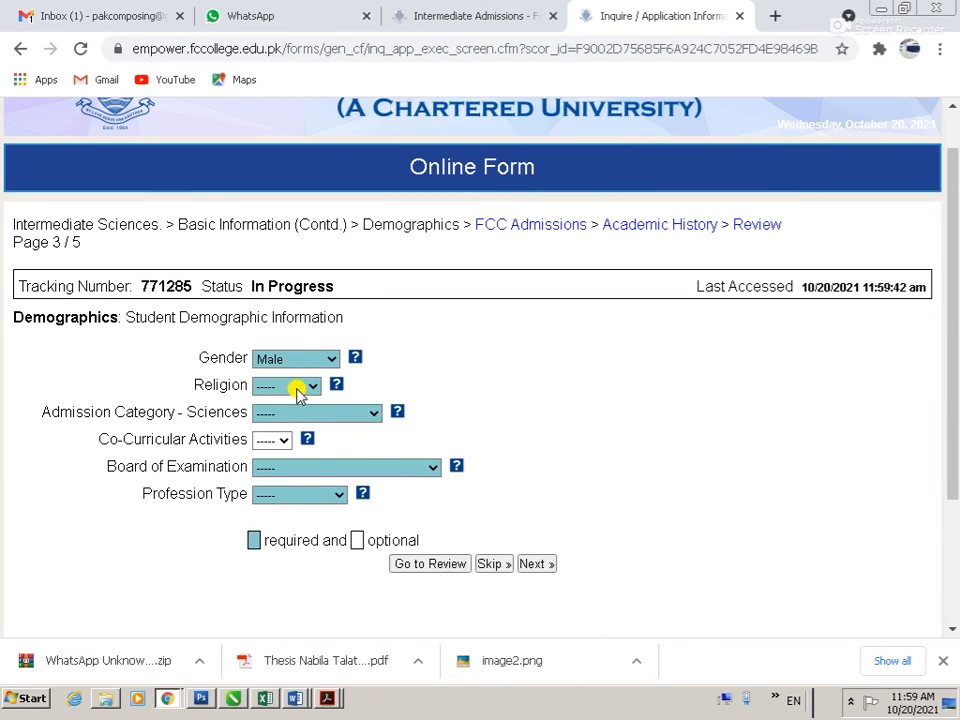
click(296, 388)
click(247, 467)
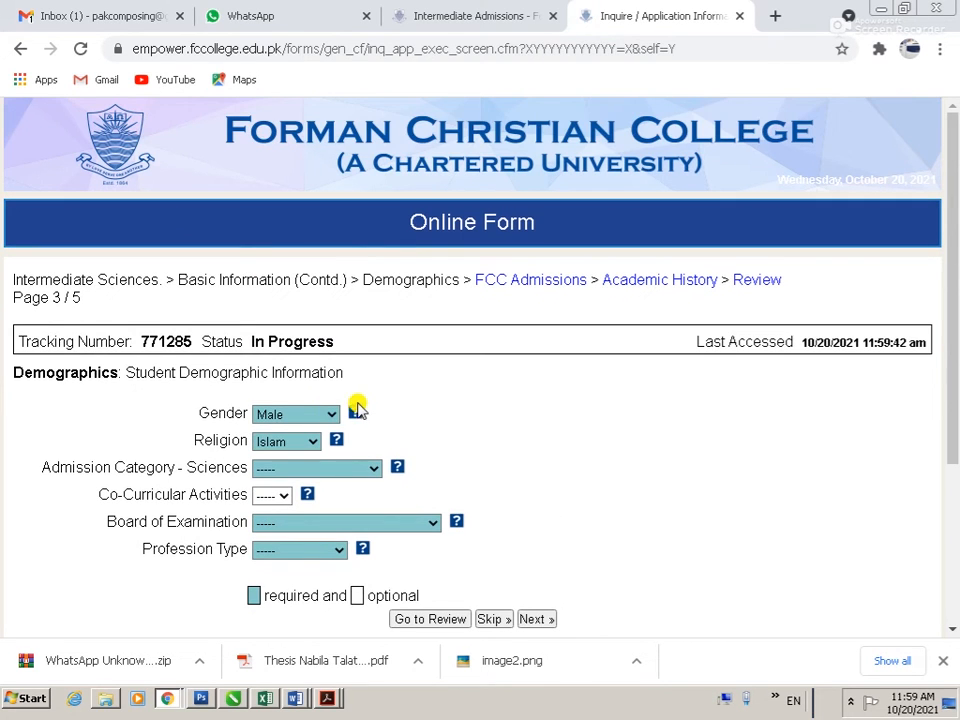
click(317, 468)
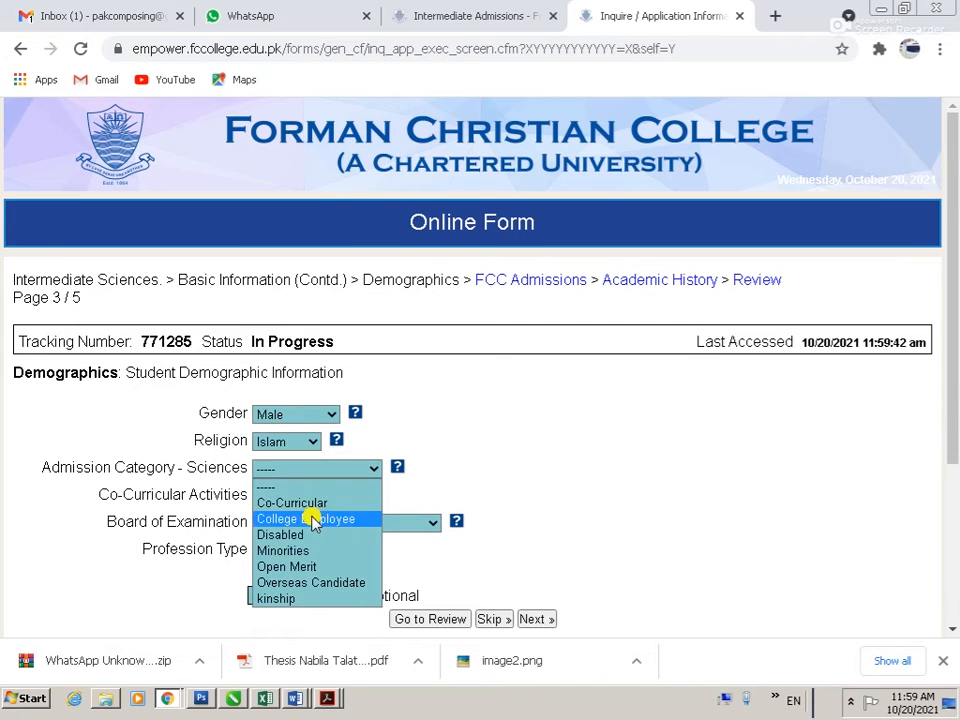
click(302, 566)
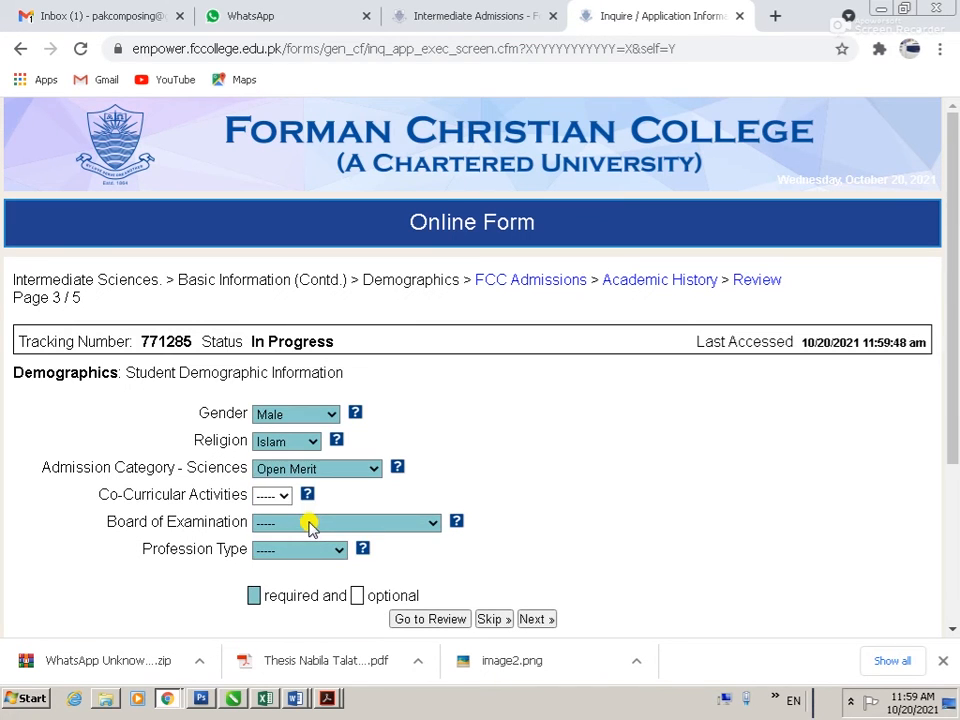
Step: Leave co-curricular activities unset and choose Peshawar Board as the examination board
scroll(321, 467, down, 3)
click(287, 309)
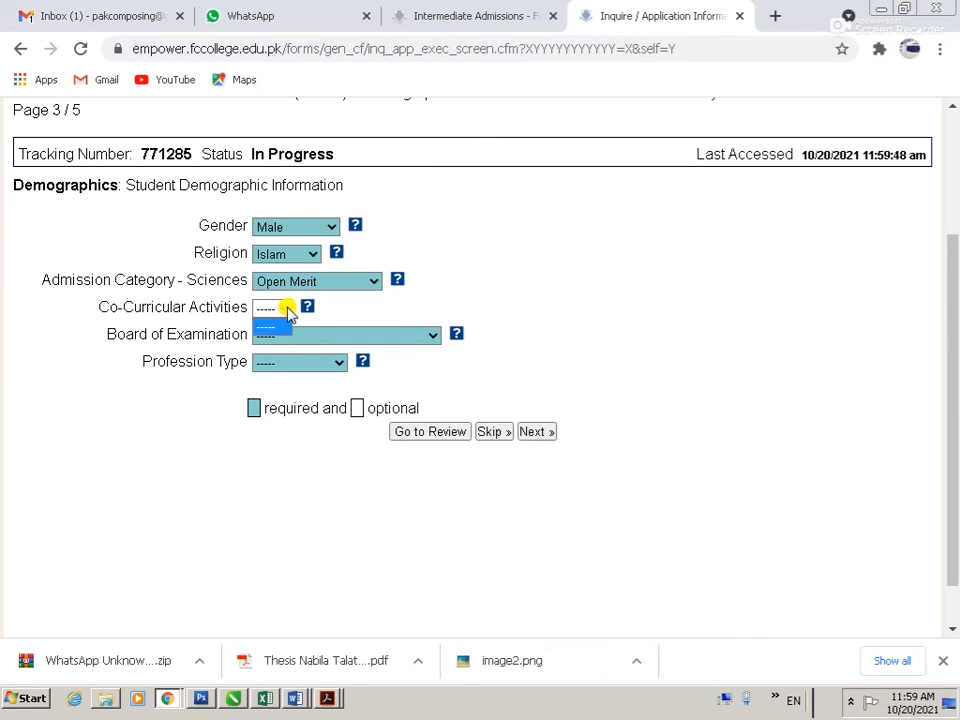
click(405, 326)
click(405, 335)
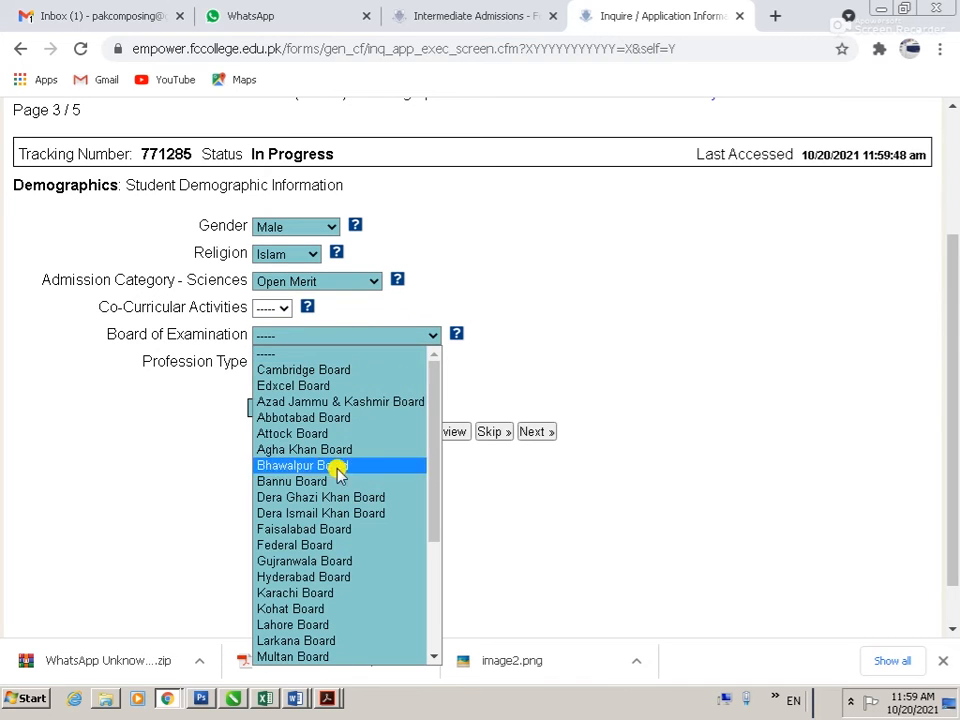
key(p)
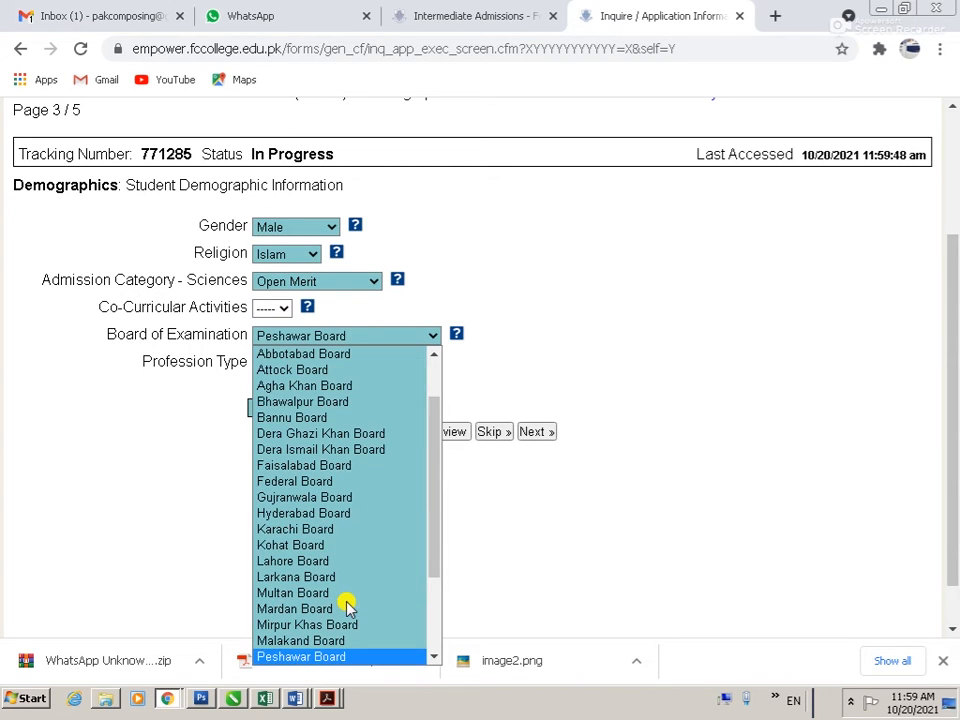
key(Return)
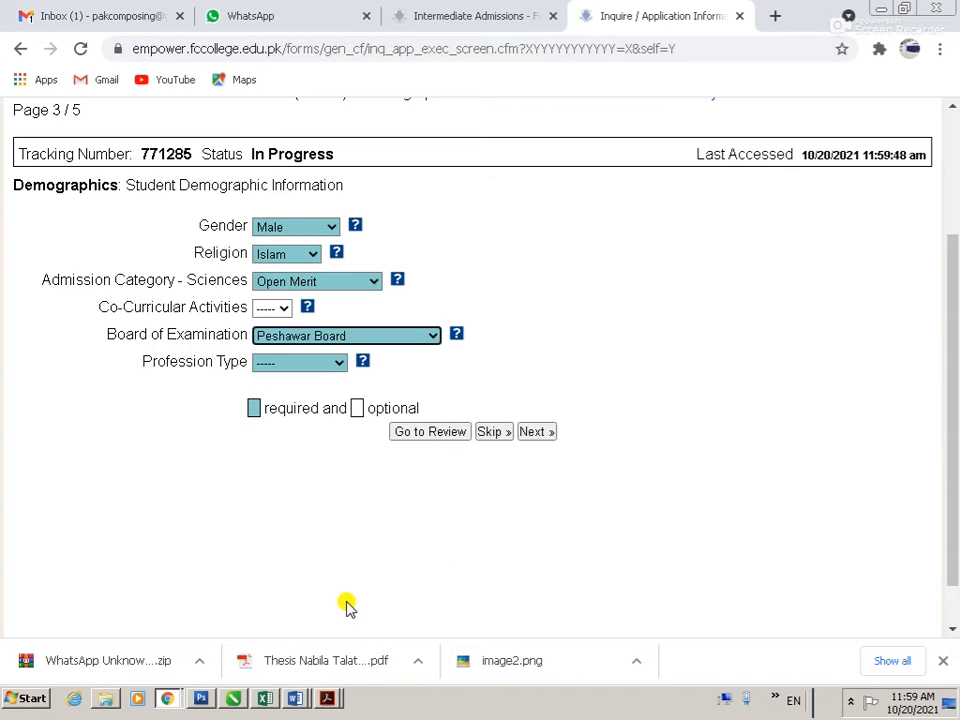
Step: Choose Businessman as profession type with business 'IMPORT AND EXPOET BUSINESS', then continue
click(300, 367)
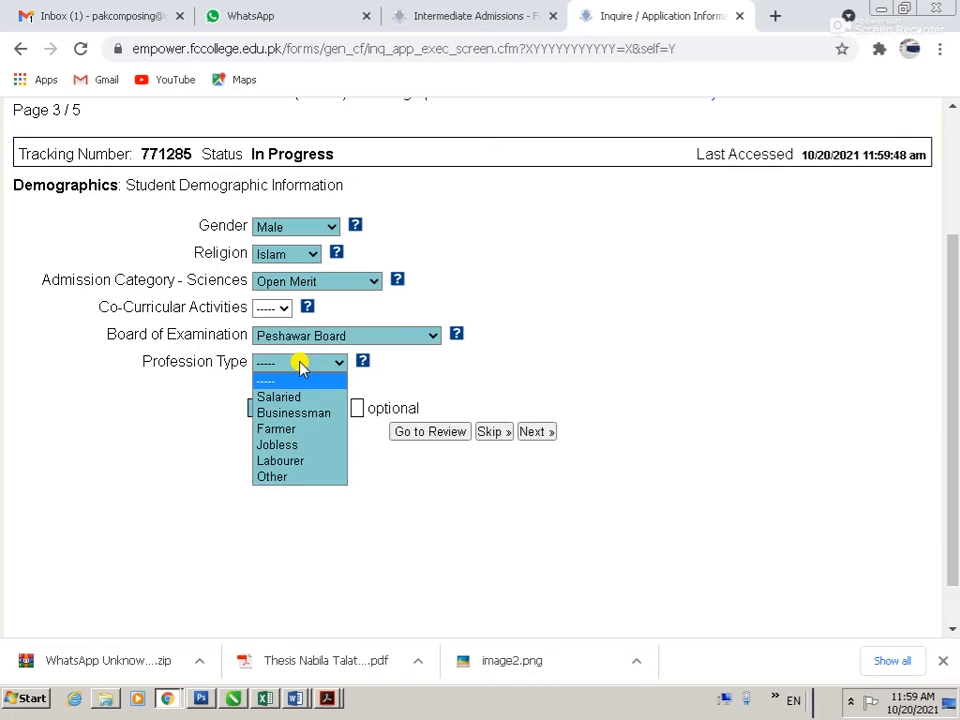
click(296, 413)
scroll(260, 483, down, 3)
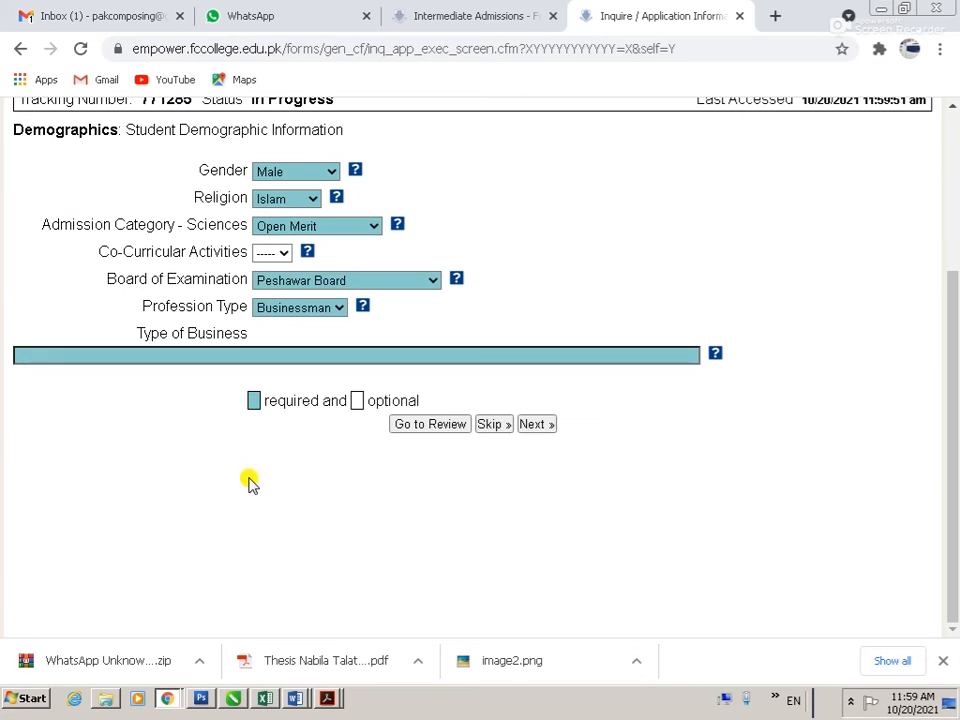
click(88, 352)
text(IMPORT AND EXPOERT)
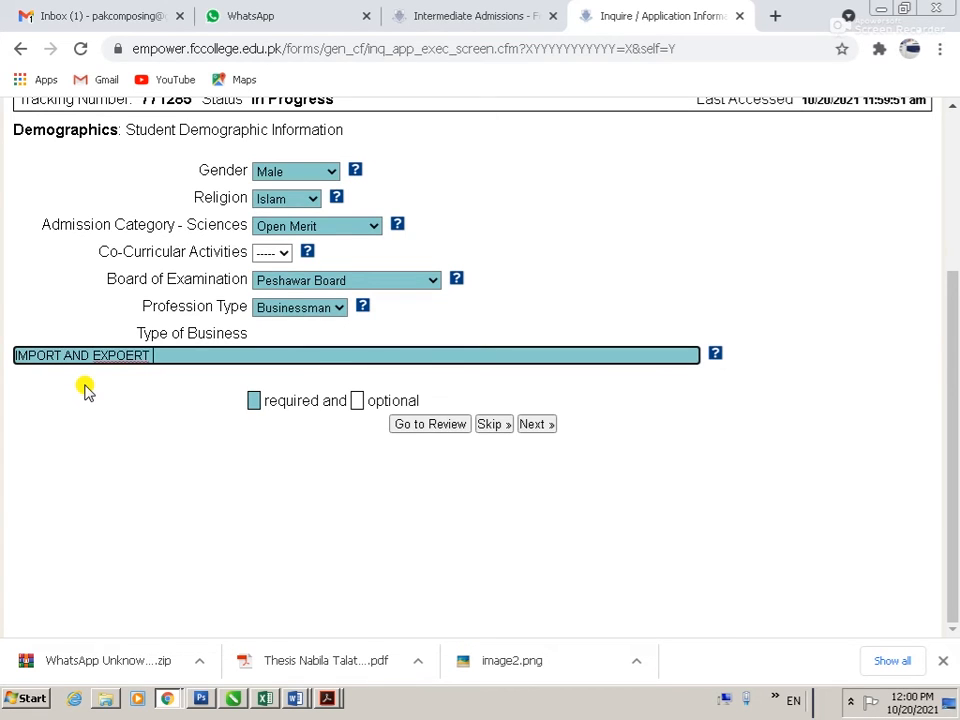
text( BUSINESS)
key(Tab)
click(529, 424)
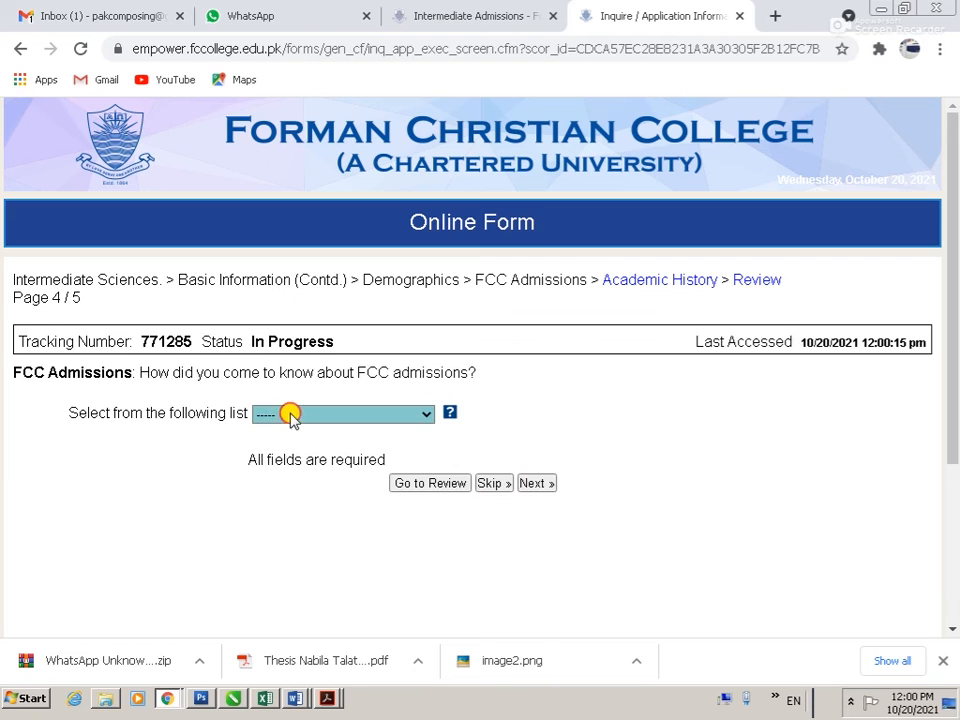
Step: Answer 'Other social and online media' for how you heard about FCC
click(291, 416)
click(350, 512)
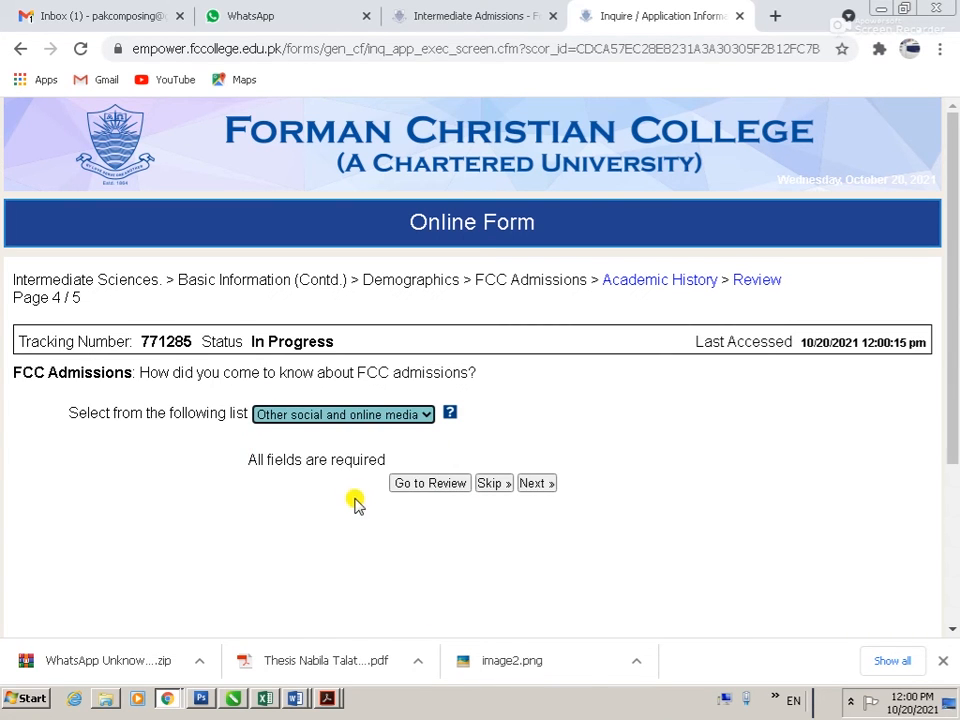
click(544, 487)
Step: Record Intermediate level with Matric year 2021, then proceed to the review page
click(321, 376)
click(333, 404)
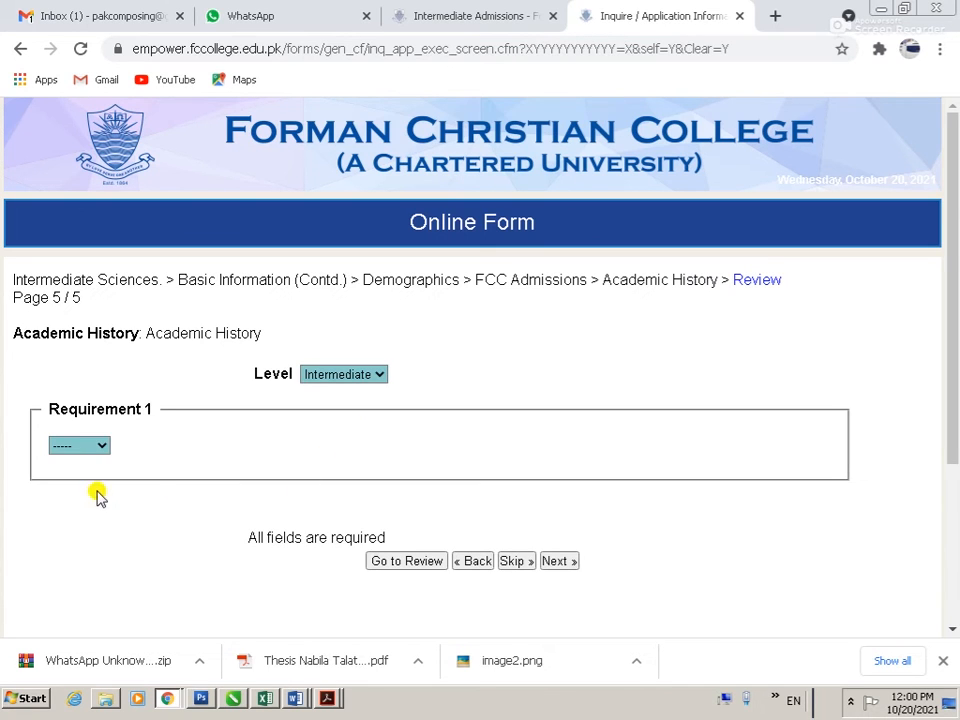
click(94, 446)
click(86, 480)
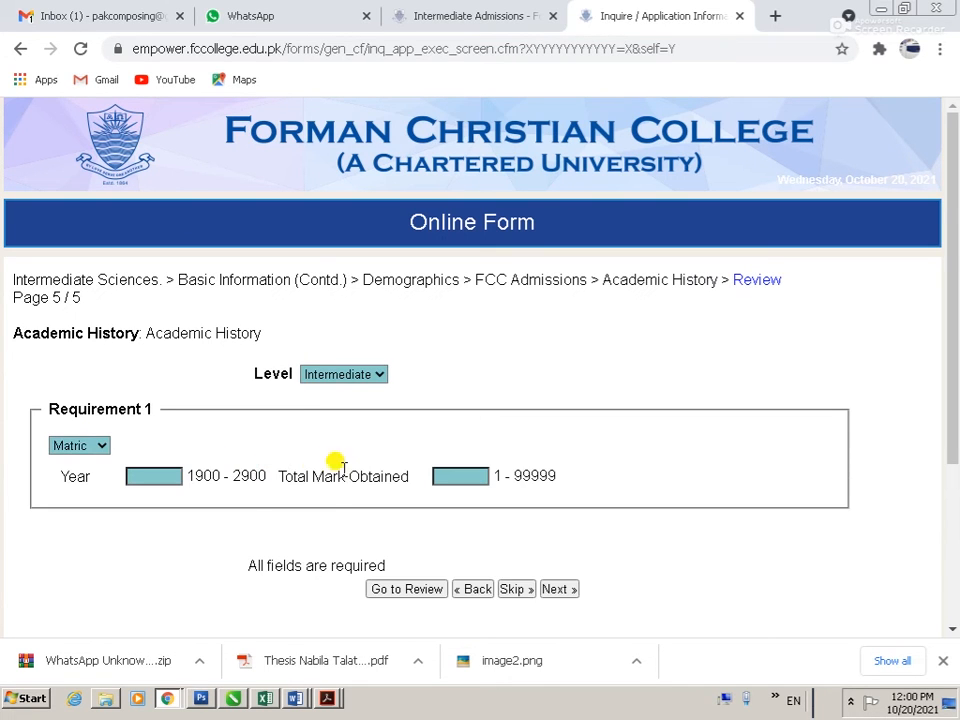
click(163, 480)
text(2021)
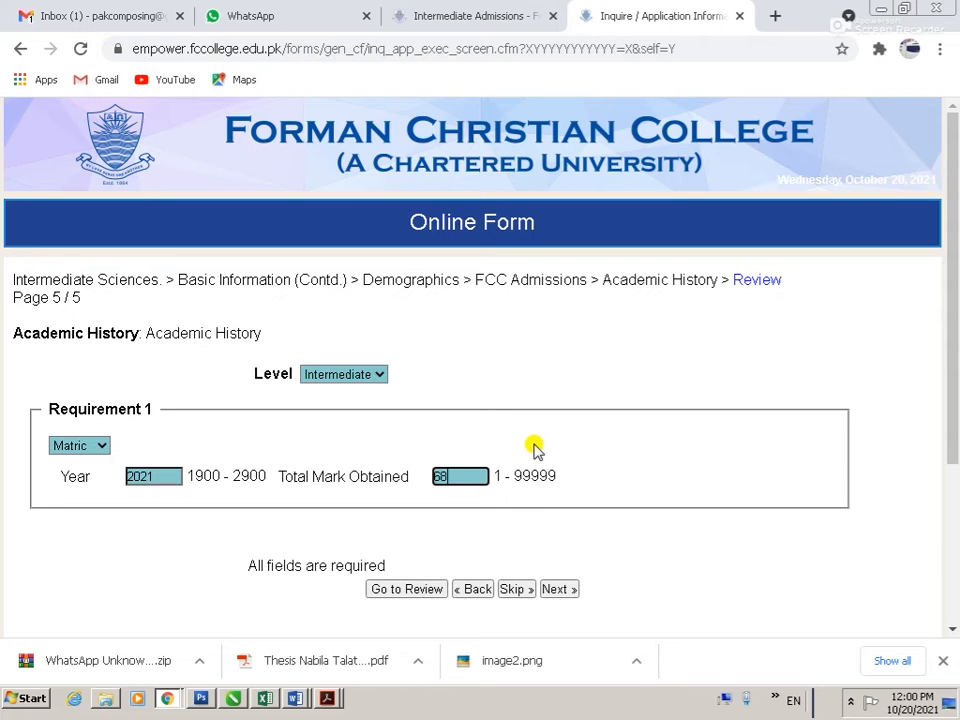
click(565, 592)
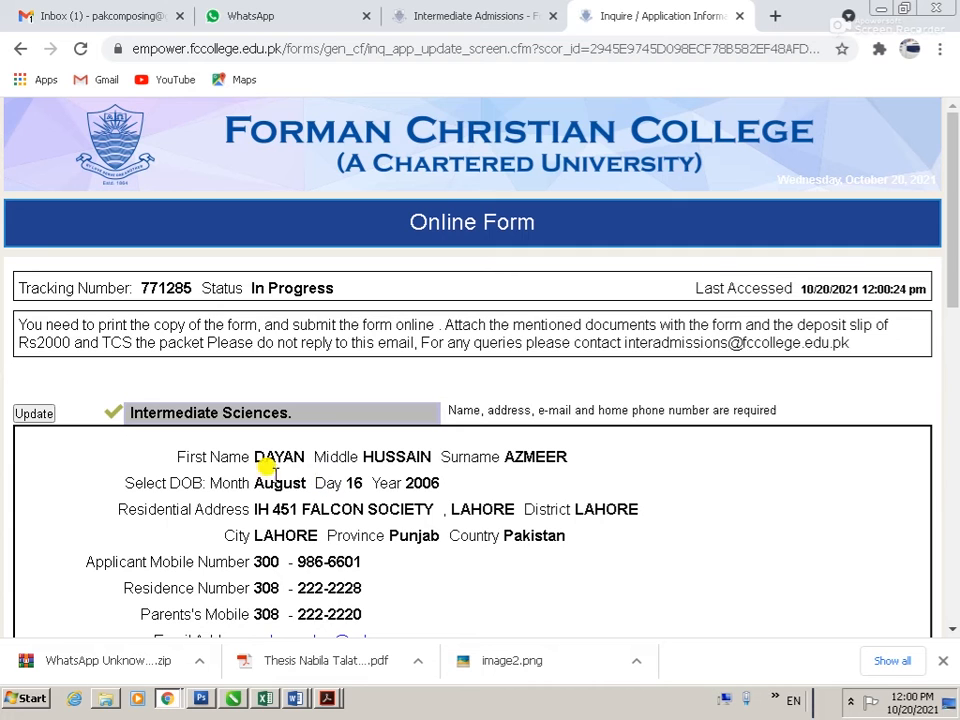
Step: Print the review page to a PDF named 02
scroll(254, 440, down, 6)
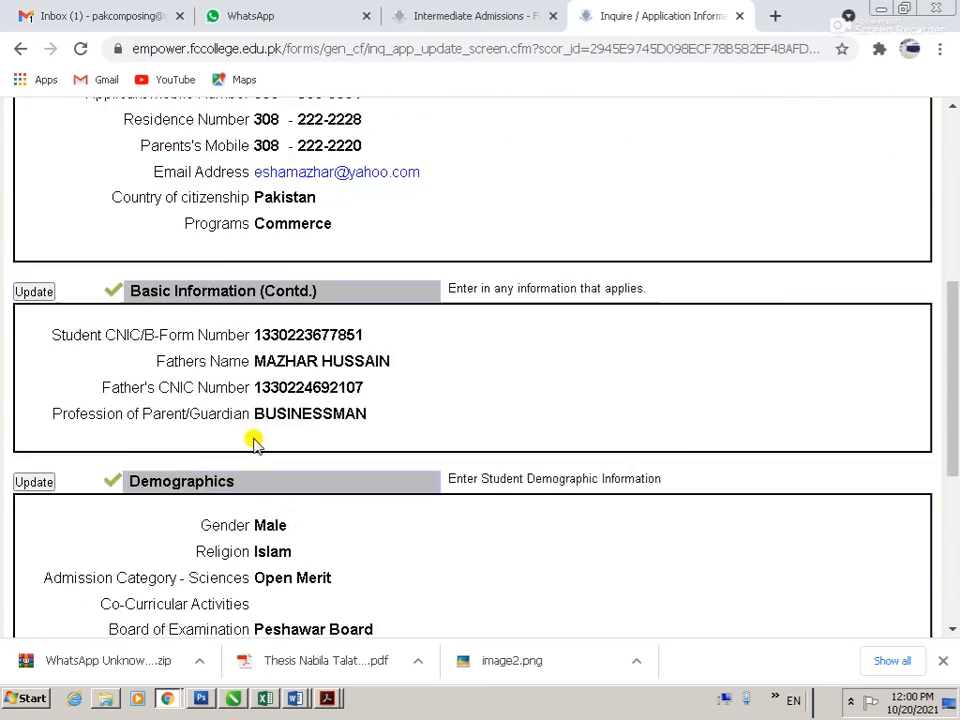
scroll(254, 440, down, 5)
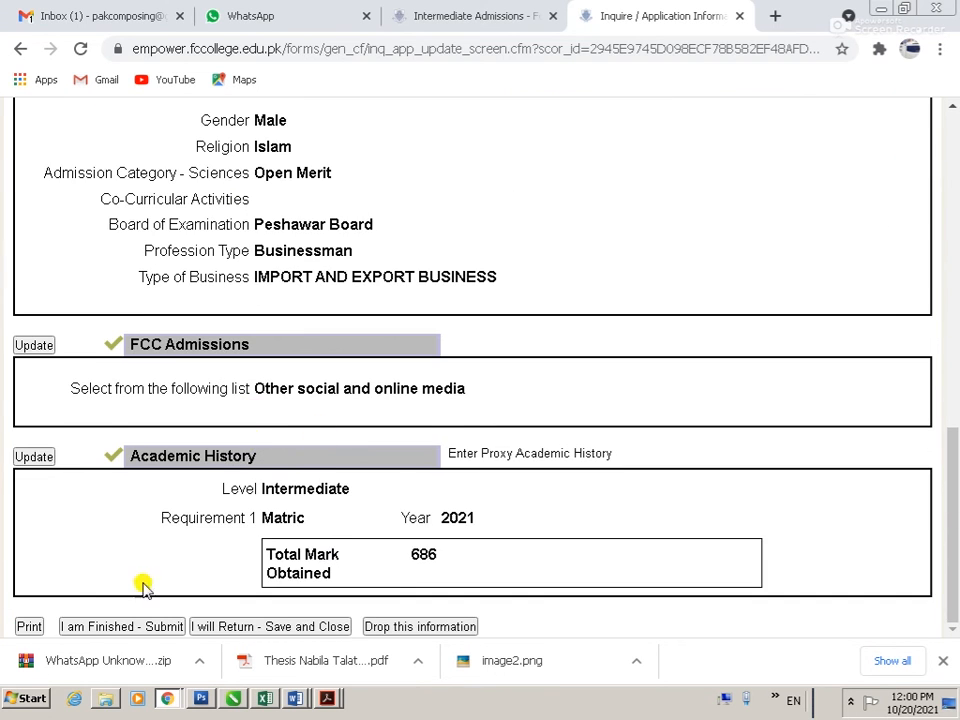
click(29, 626)
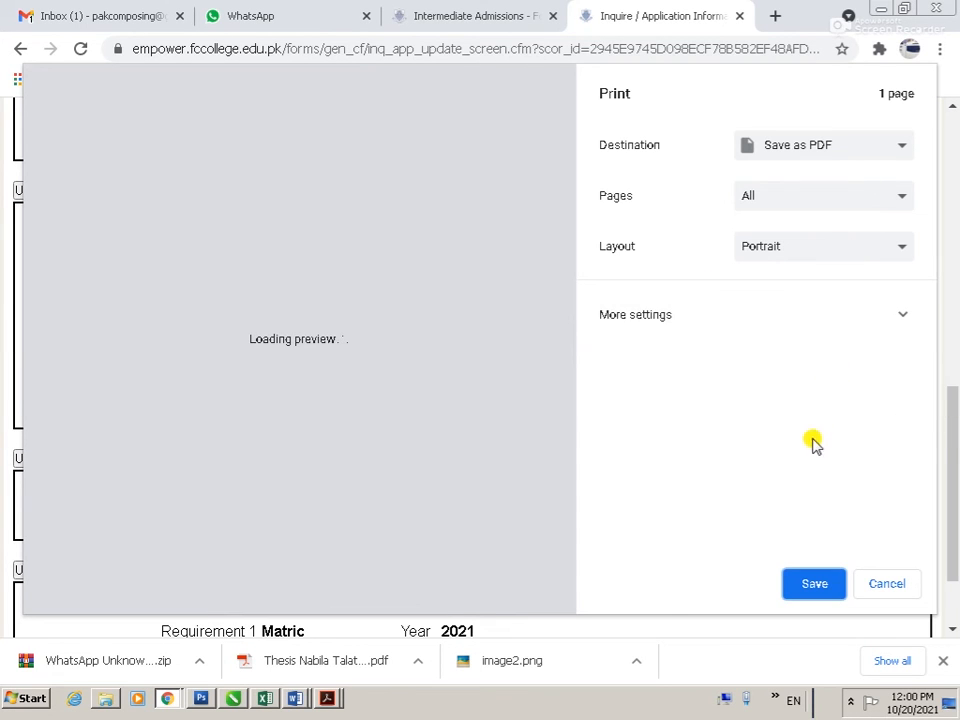
click(812, 588)
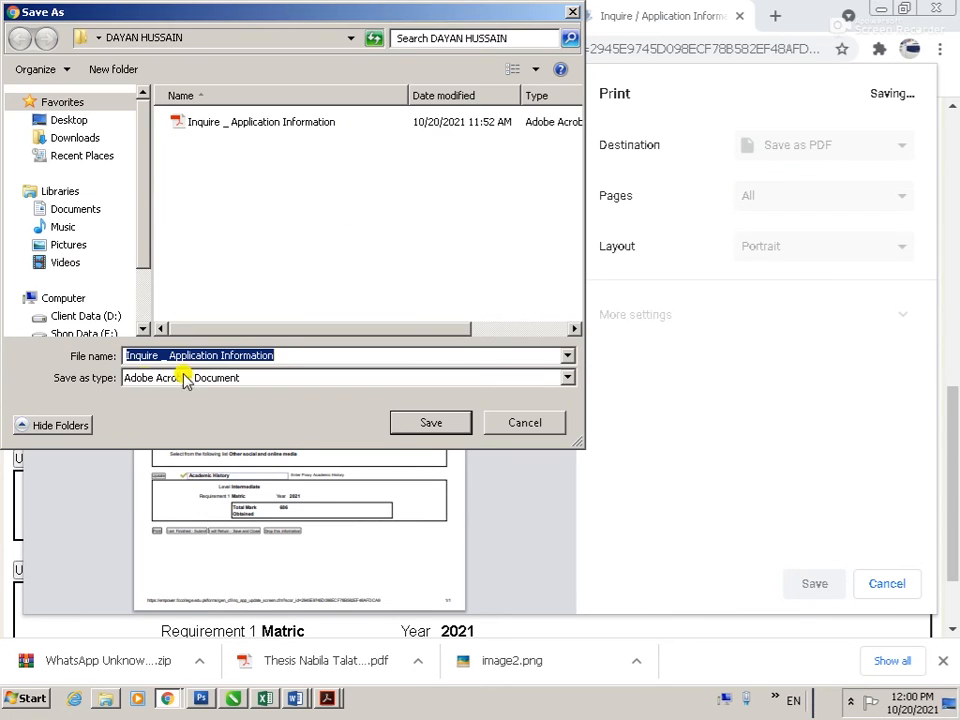
text(02)
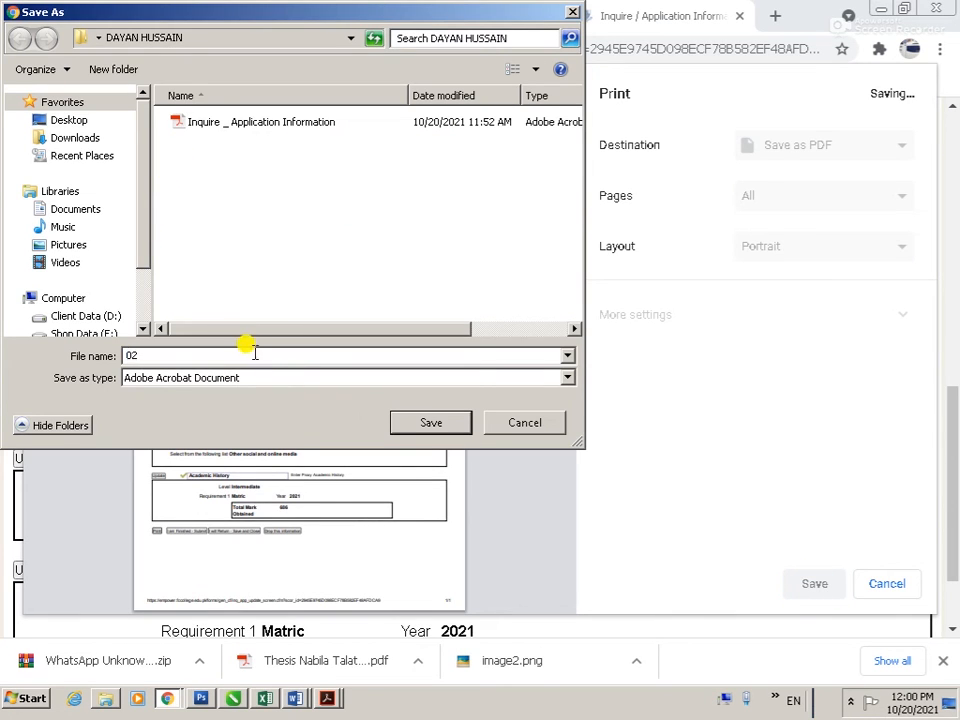
click(424, 422)
Step: Open the applicant's Desktop folder in Explorer and bring up the 02 PDF's options
click(24, 699)
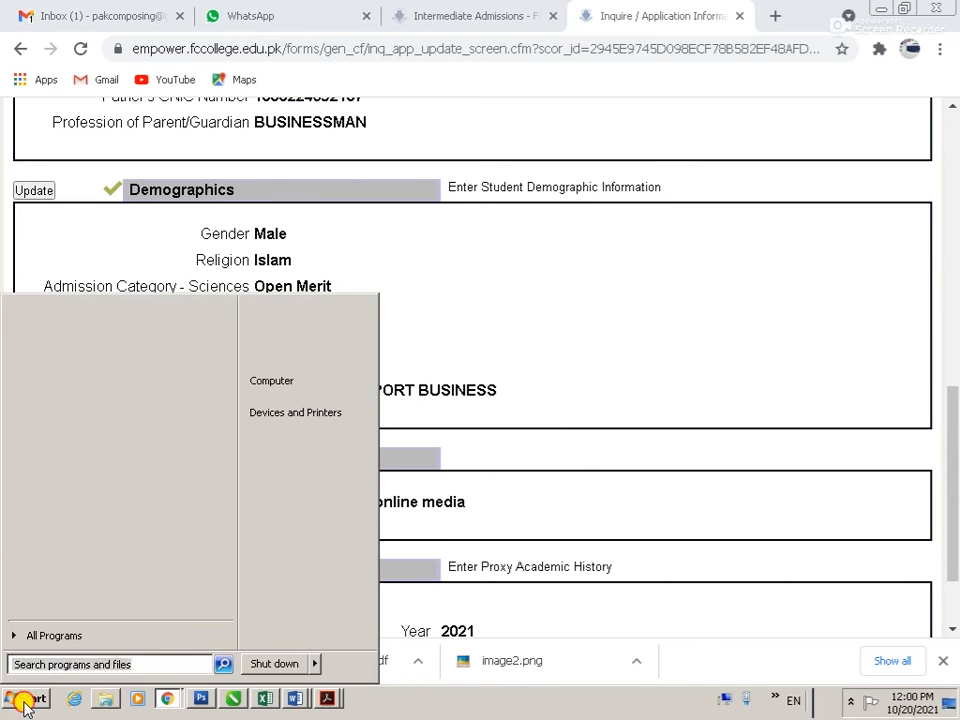
click(279, 384)
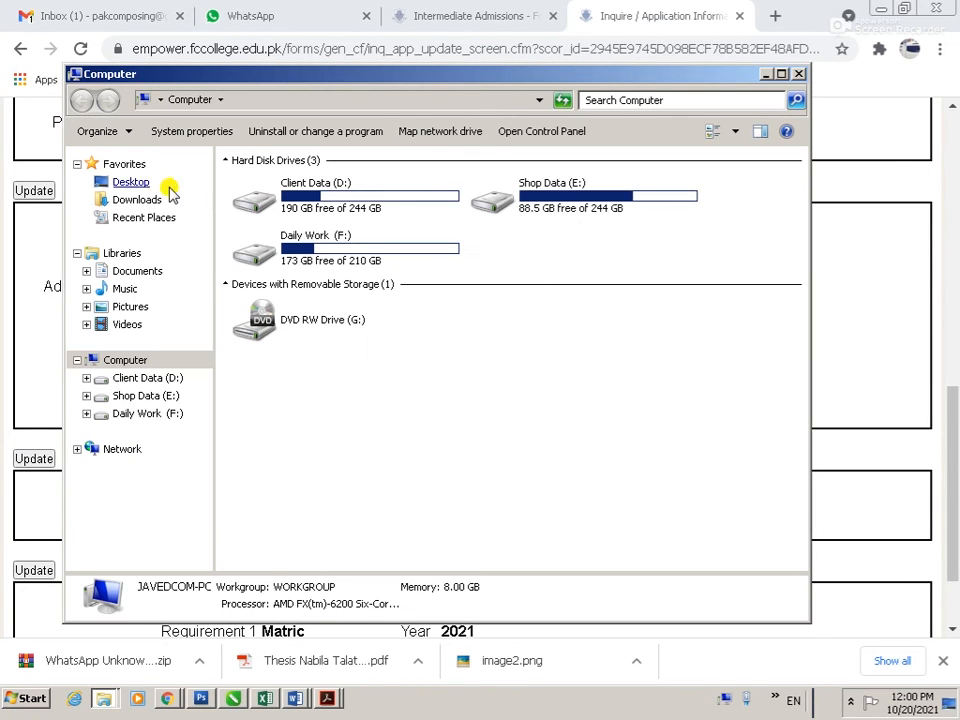
click(133, 183)
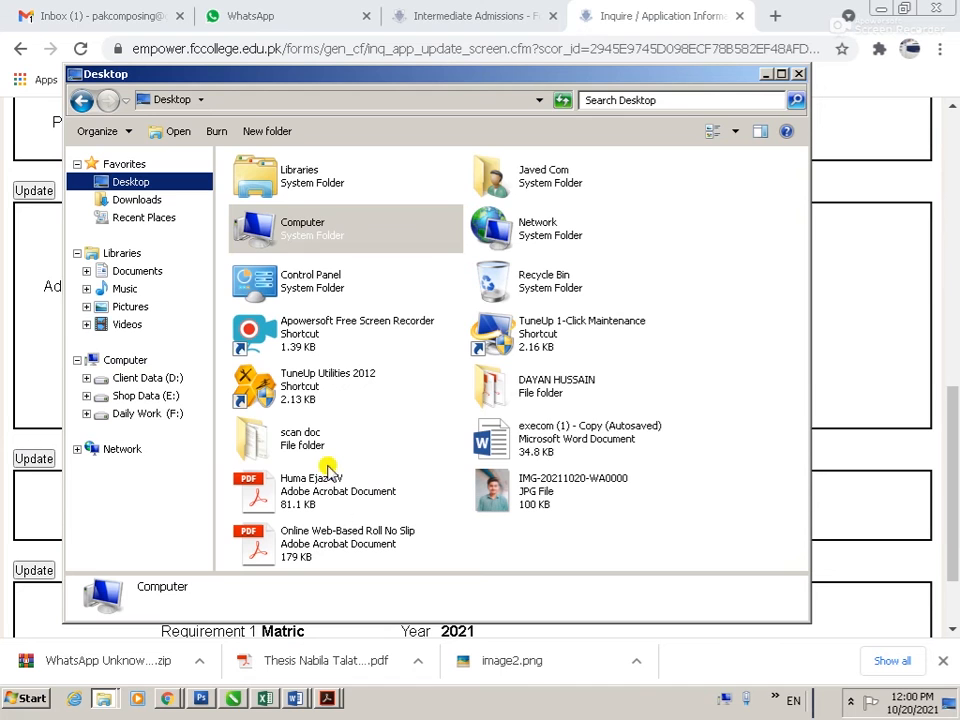
double_click(549, 392)
right_click(252, 190)
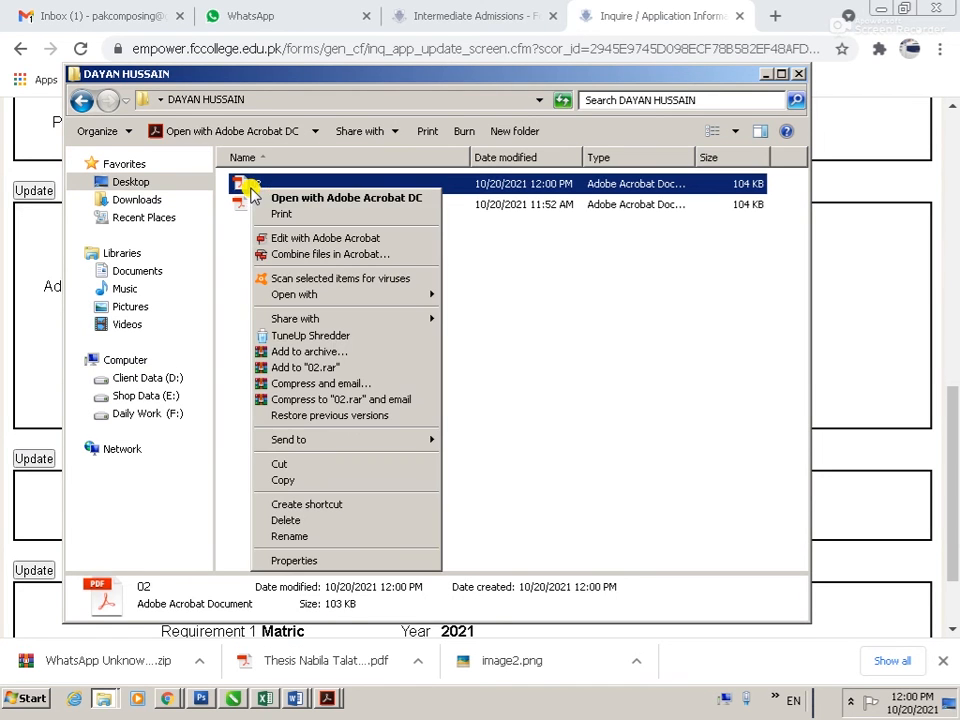
Step: Open the 02 PDF in Adobe Acrobat DC and print it
click(279, 193)
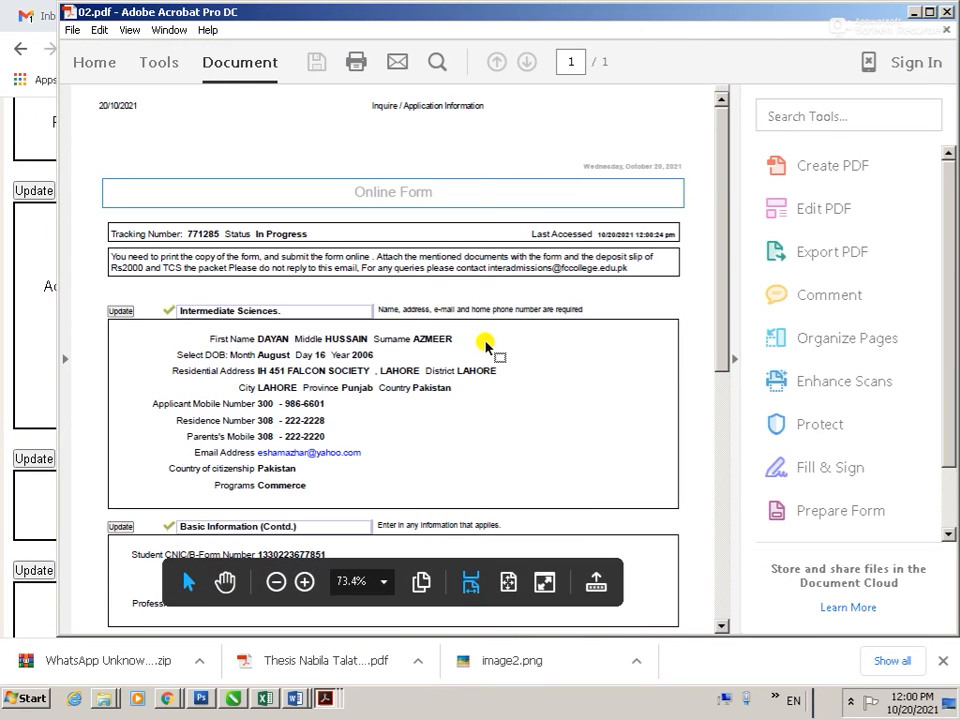
key(ctrl+p)
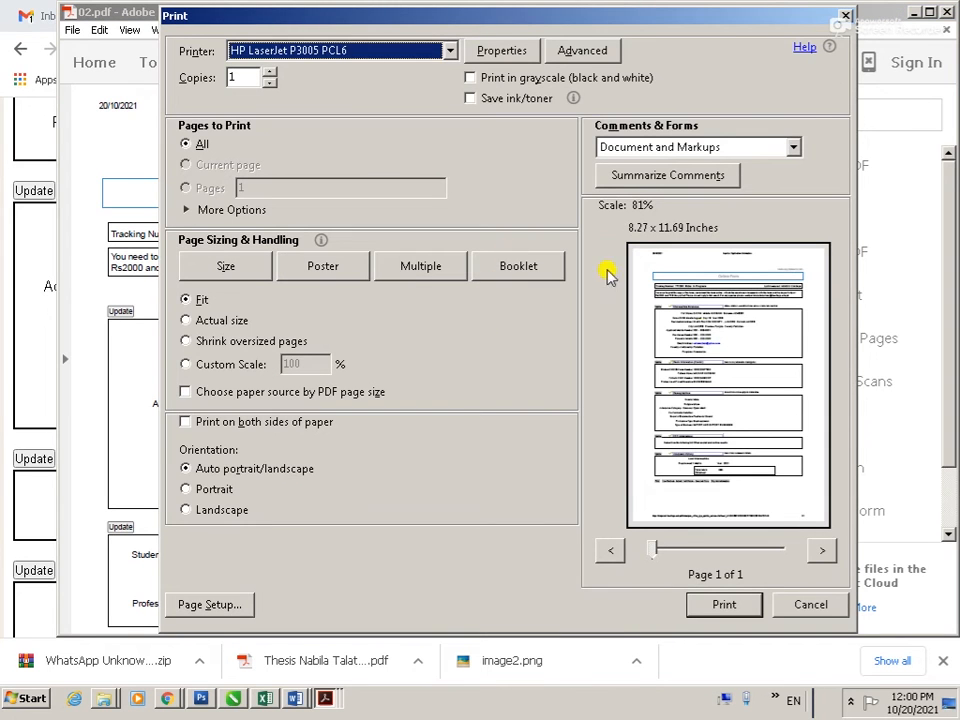
click(748, 607)
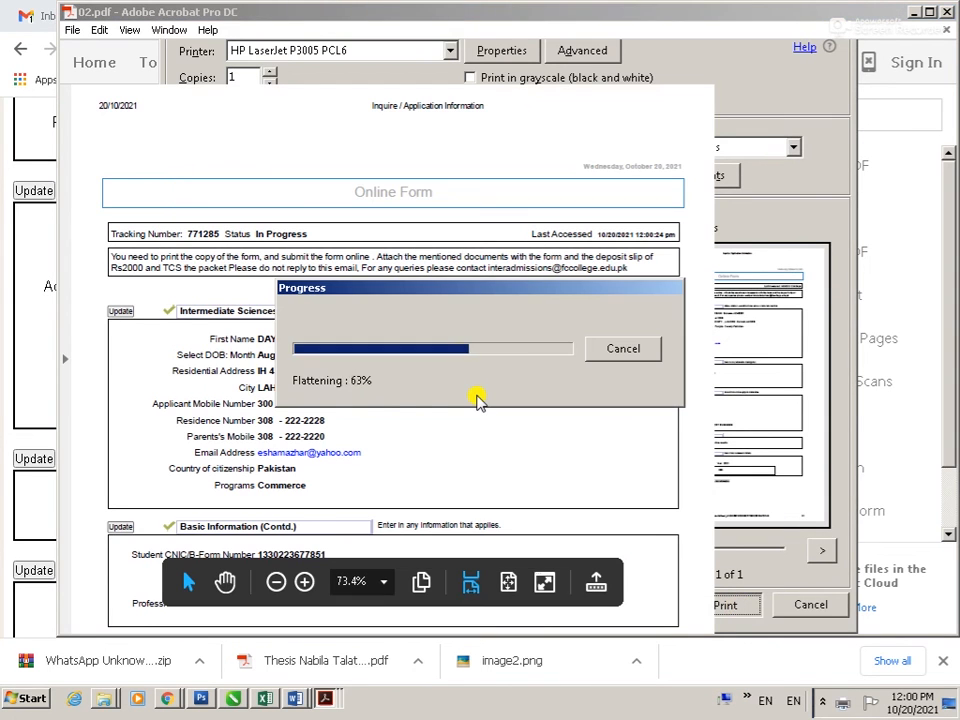
Step: Switch back to the application review page in Chrome
key(alt+Tab)
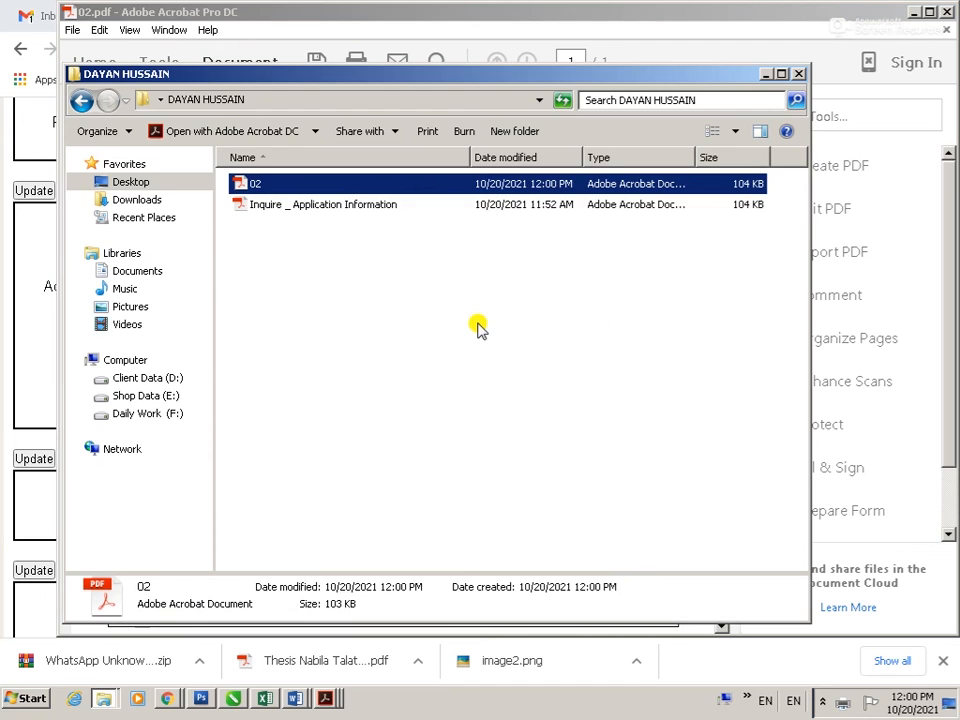
key(Tab)
key(alt+Tab)
key(alt+Tab)
key(Tab)
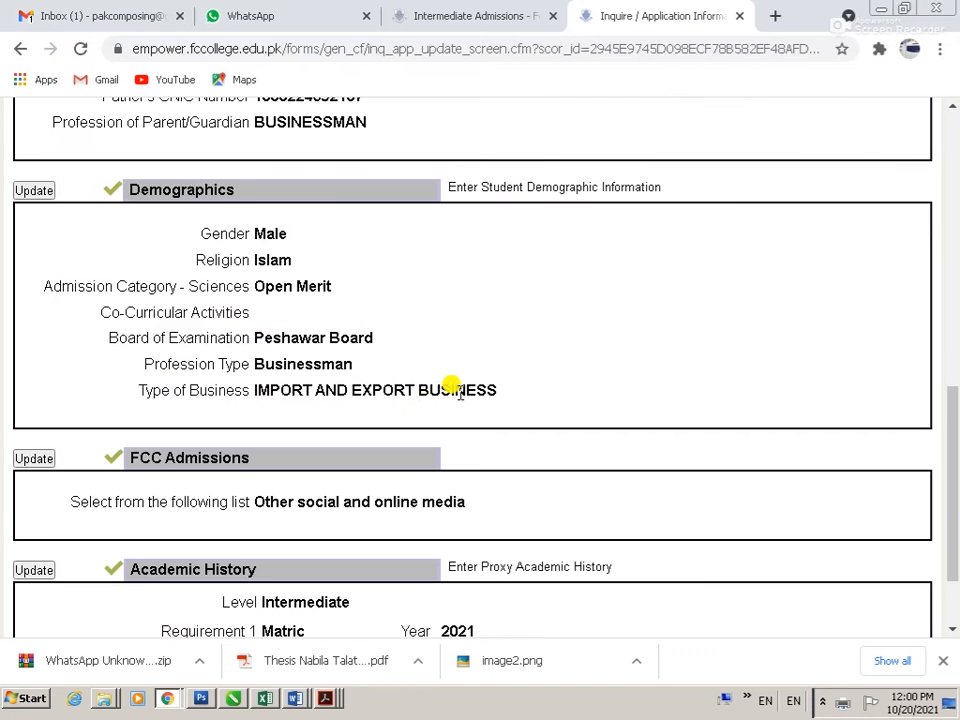
Step: Submit with 'I am Finished - Submit', then close the application tab
scroll(228, 489, down, 2)
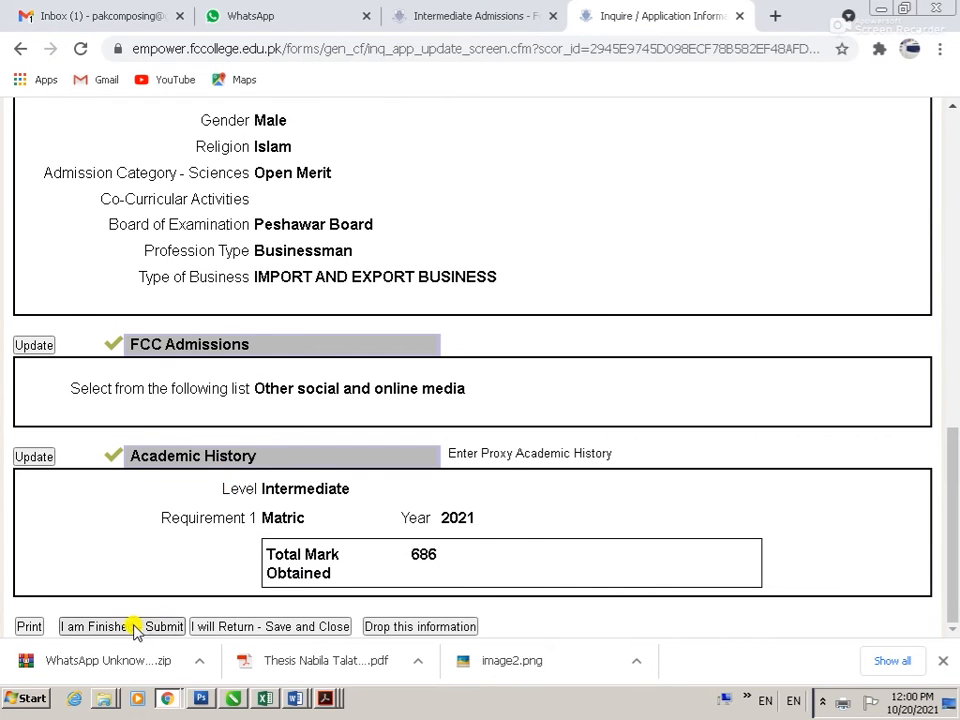
click(165, 626)
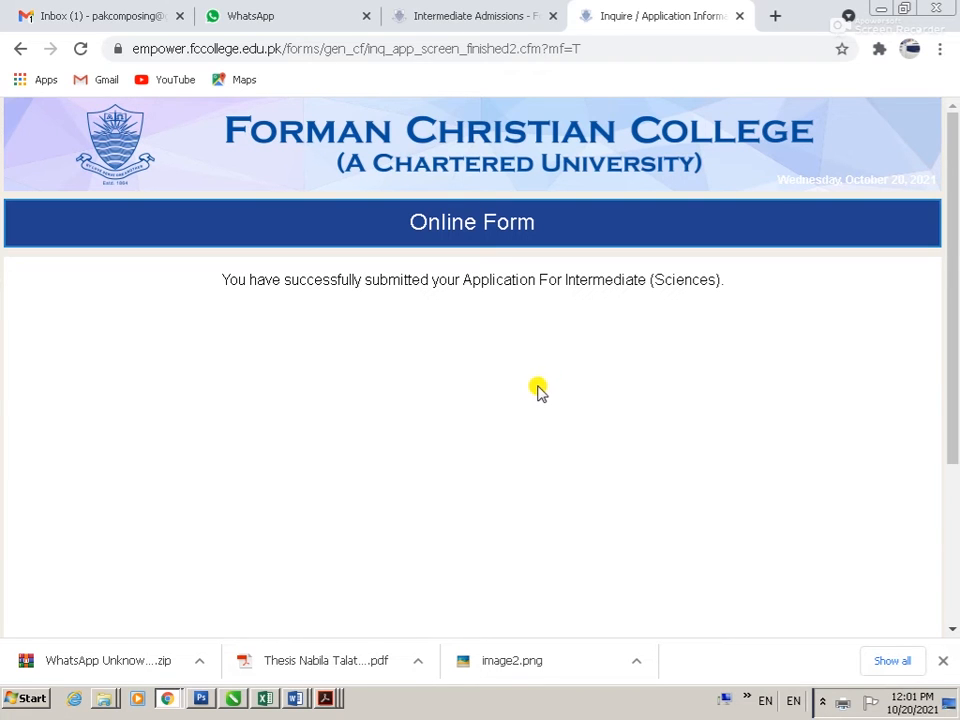
click(20, 48)
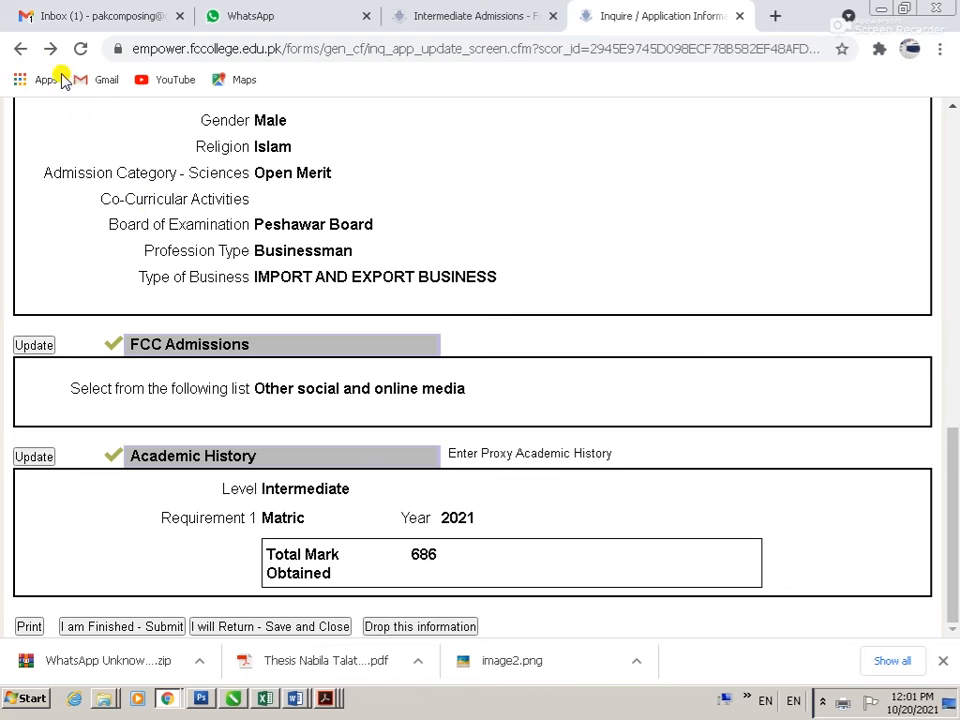
click(739, 17)
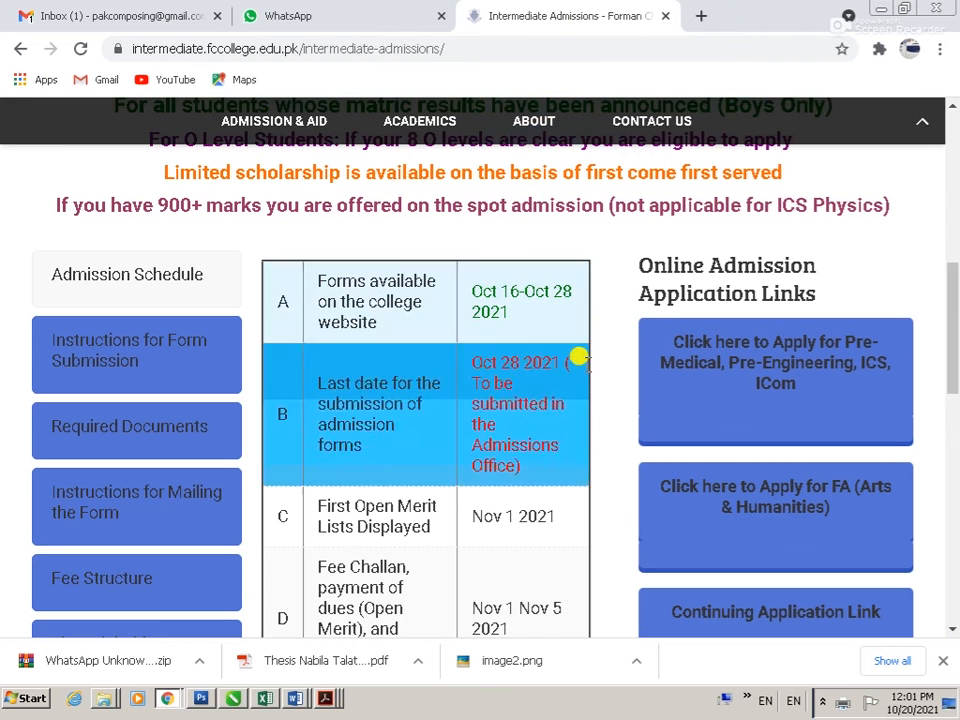
Step: Start a new application form, correct the first name and enter birth year 2006
click(776, 354)
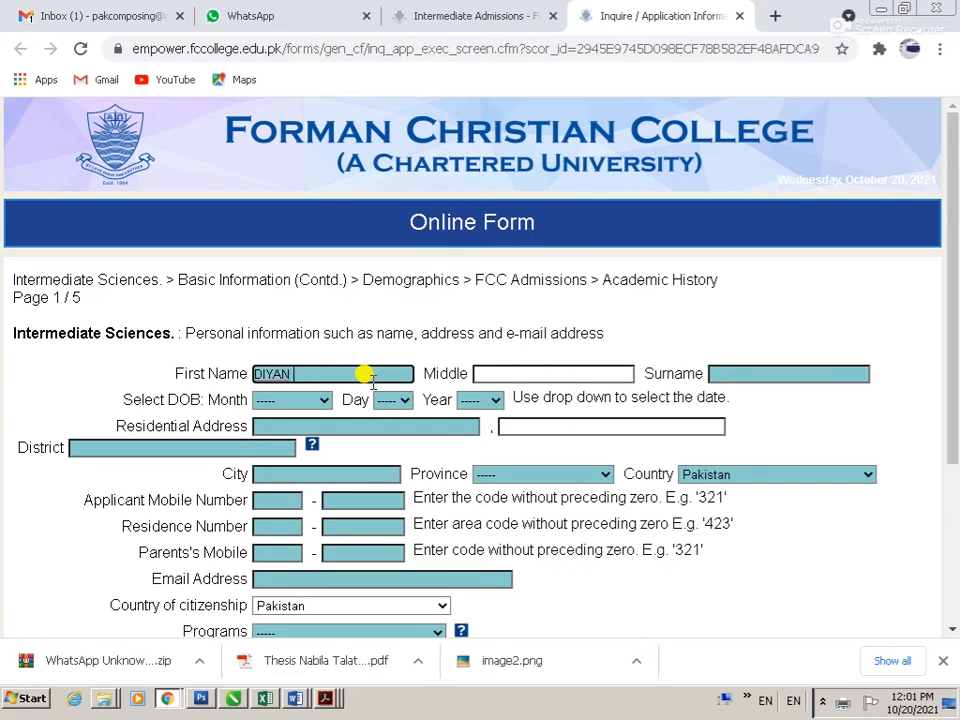
key(Tab)
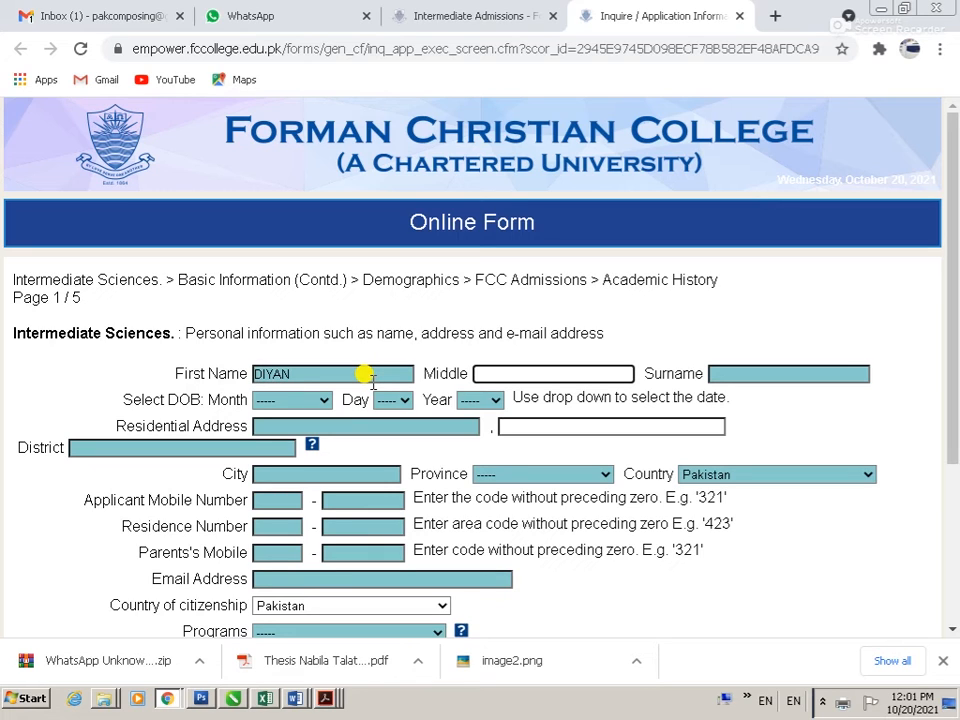
key(shift+Tab)
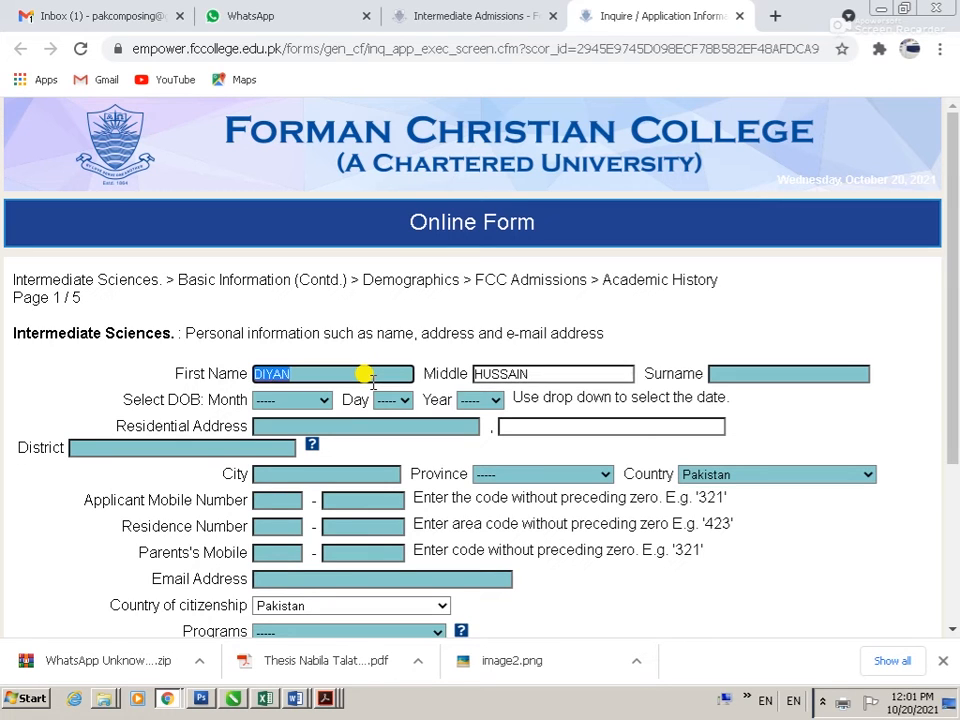
key(Left)
text(A)
key(Tab)
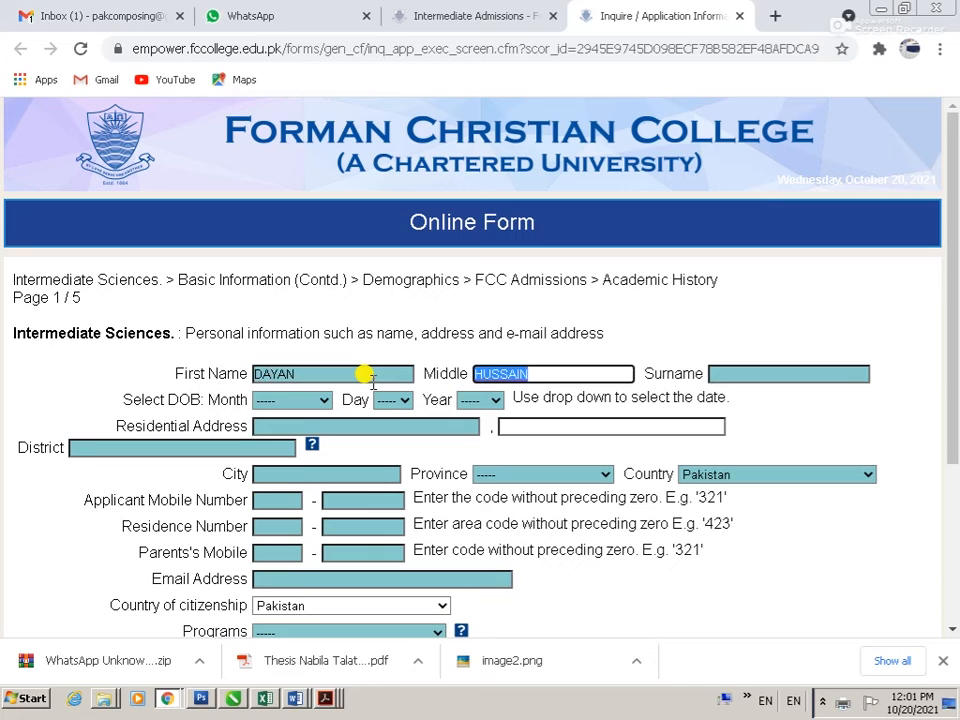
key(Tab)
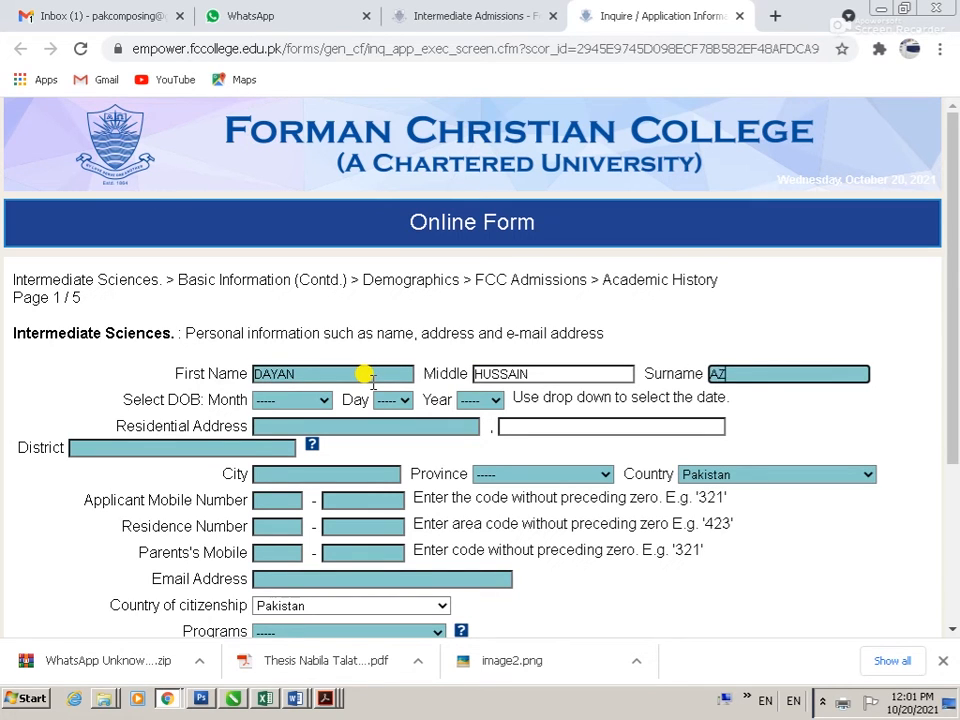
key(Tab)
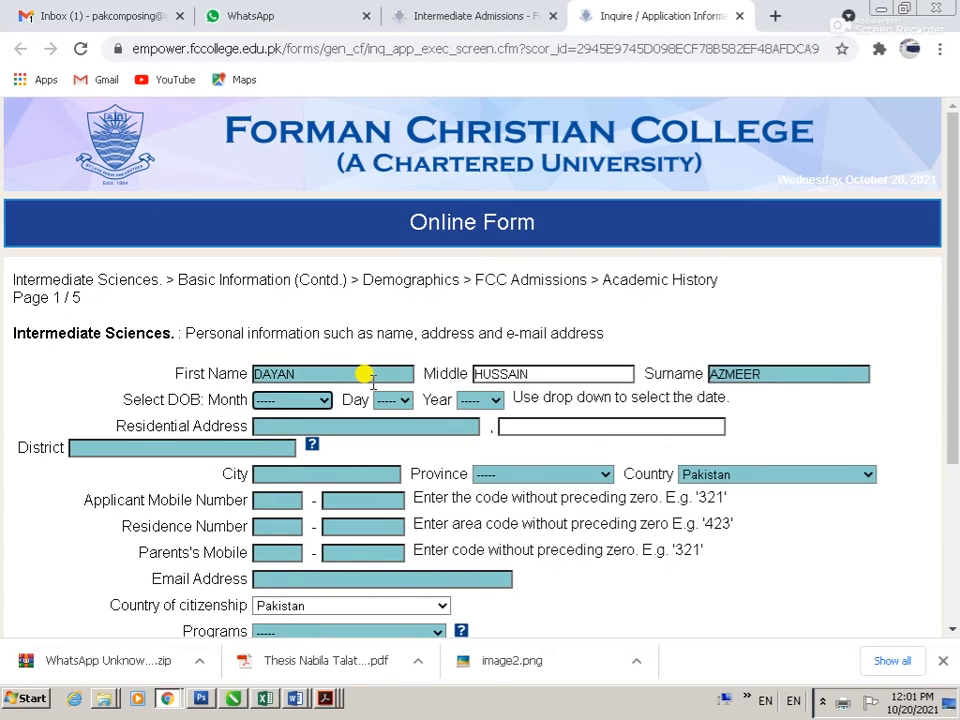
key(Tab)
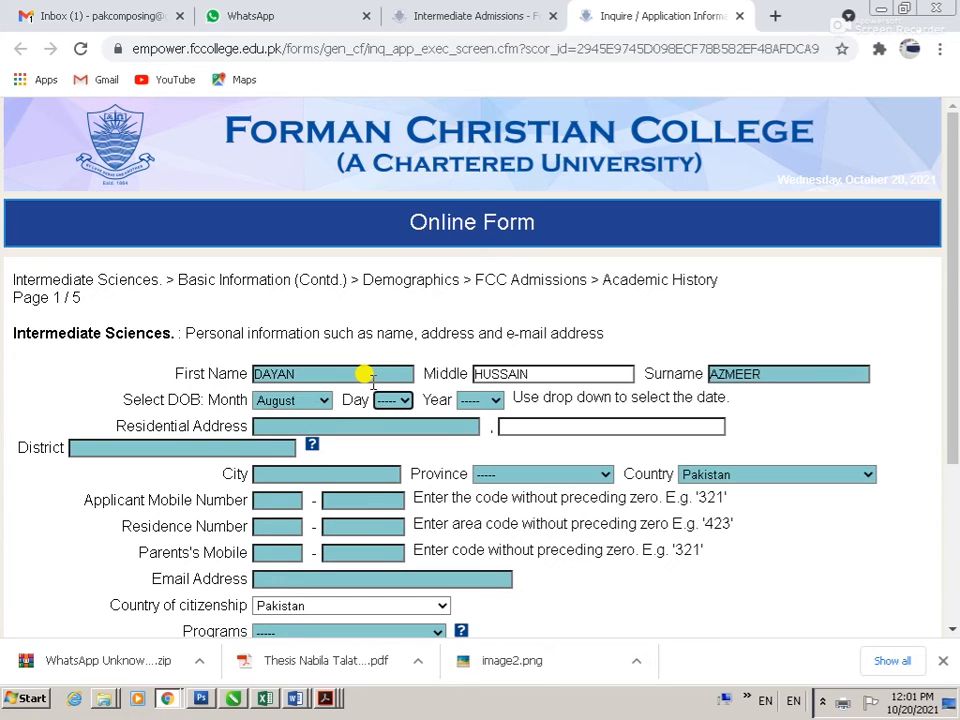
key(Tab)
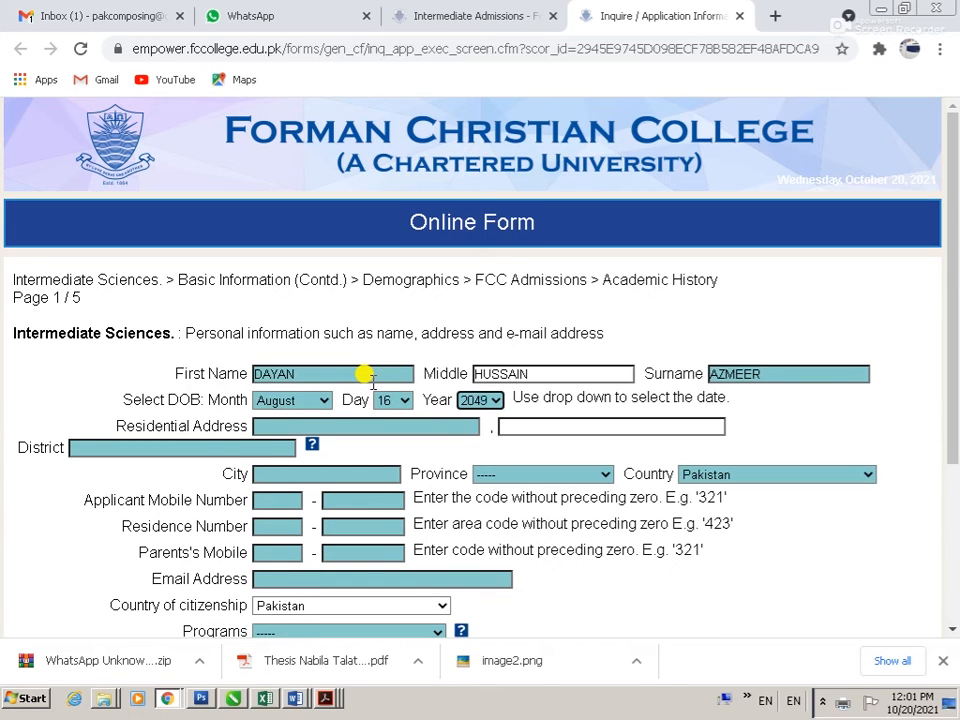
text(2006)
Step: Complete the residential address and district, and set the province to Punjab
key(Tab)
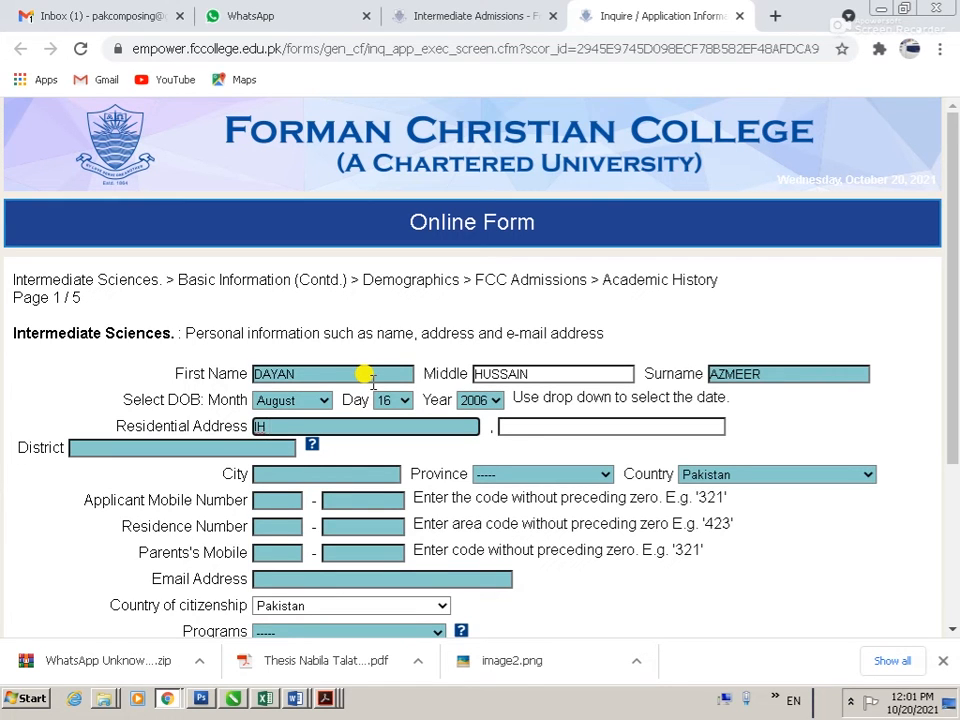
key(Tab)
key(shift+Tab)
key(End)
text(FALCON SOCIETY)
key(Tab)
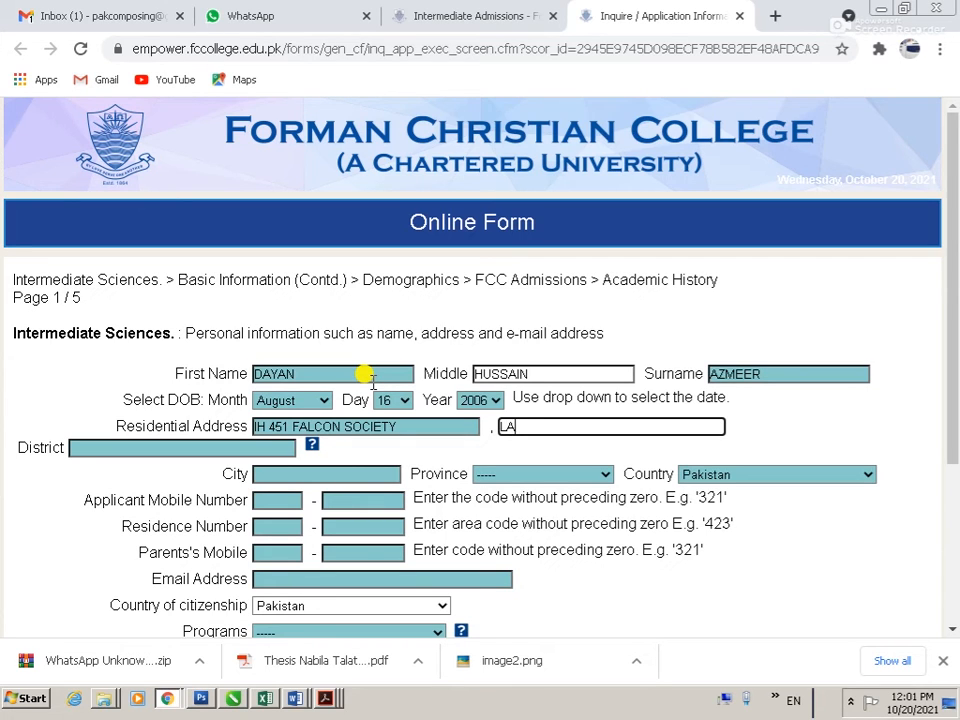
key(Tab)
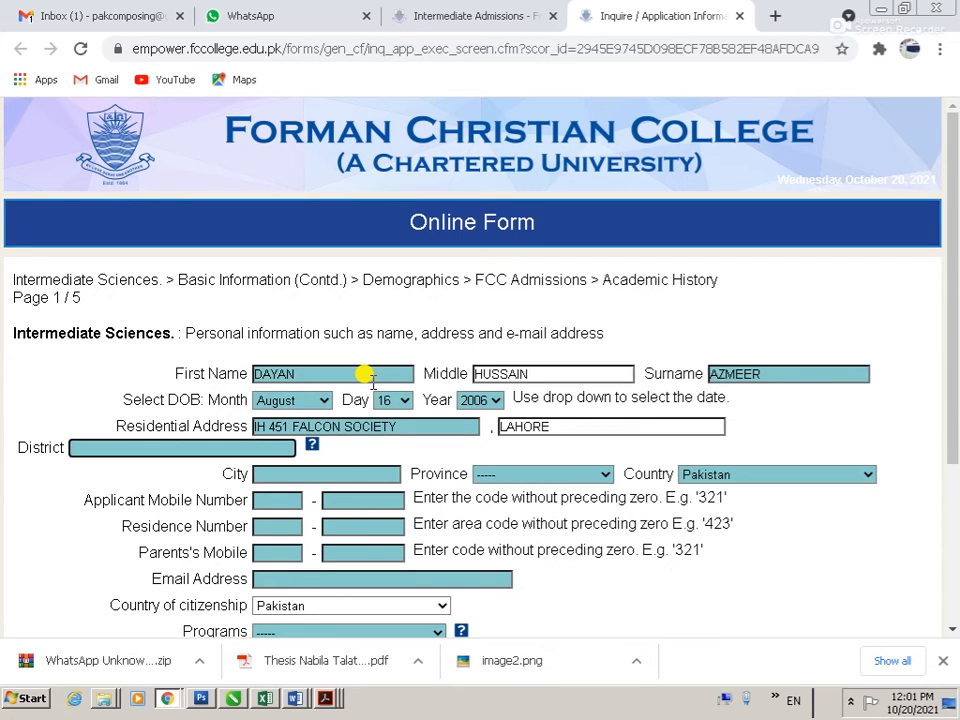
text(LAHORE)
key(Tab)
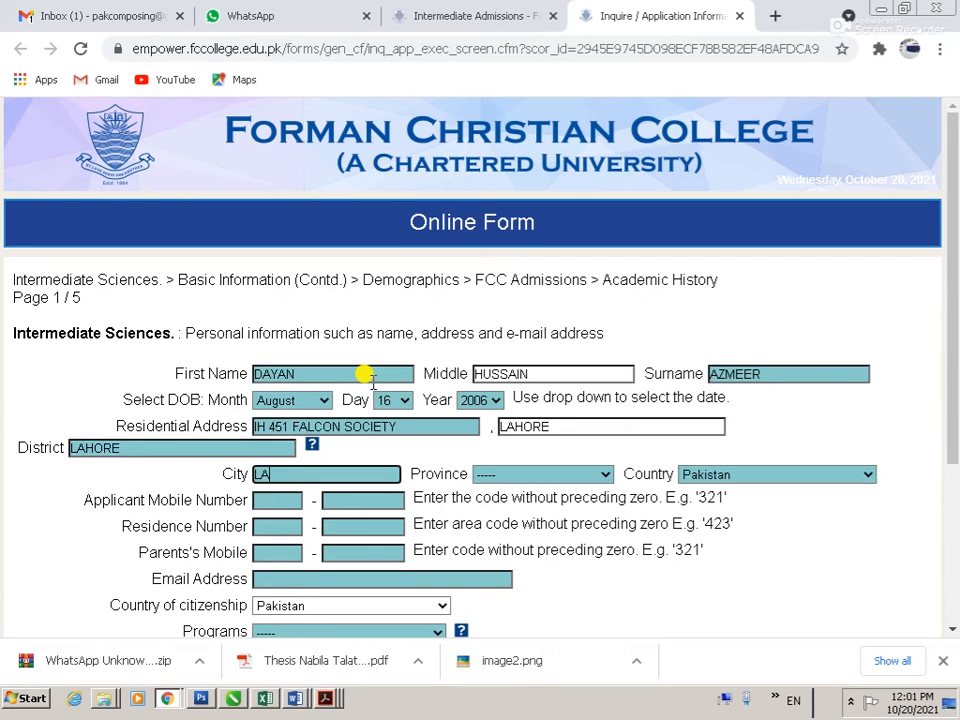
key(Tab)
key(p)
Step: Fill the phone fields, copying the residence number into the parents' mobile number
key(Tab)
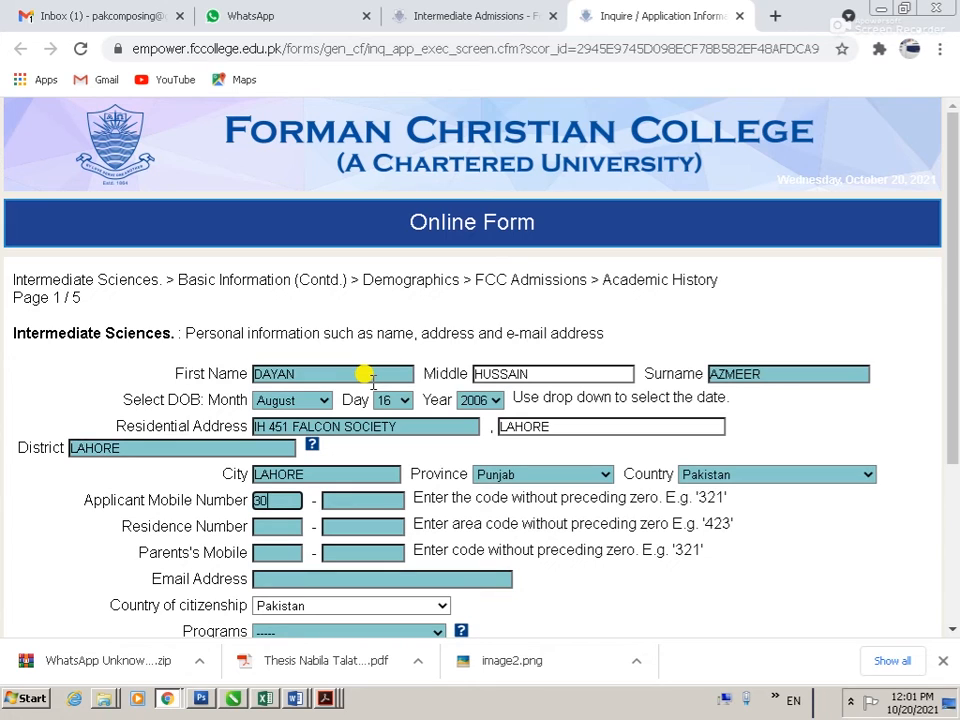
key(Tab)
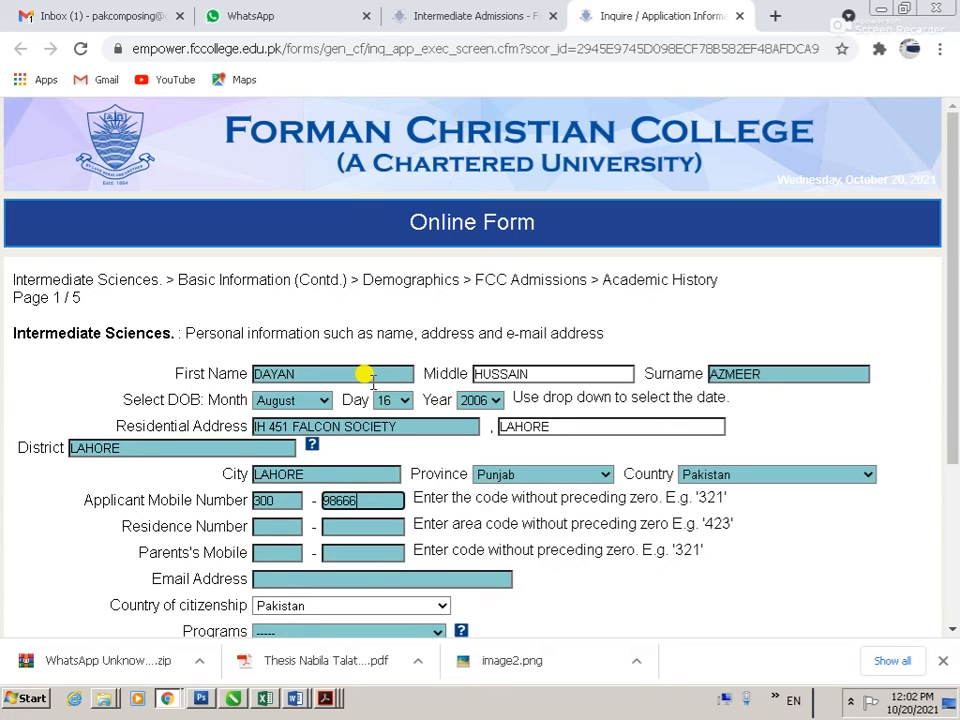
key(Tab)
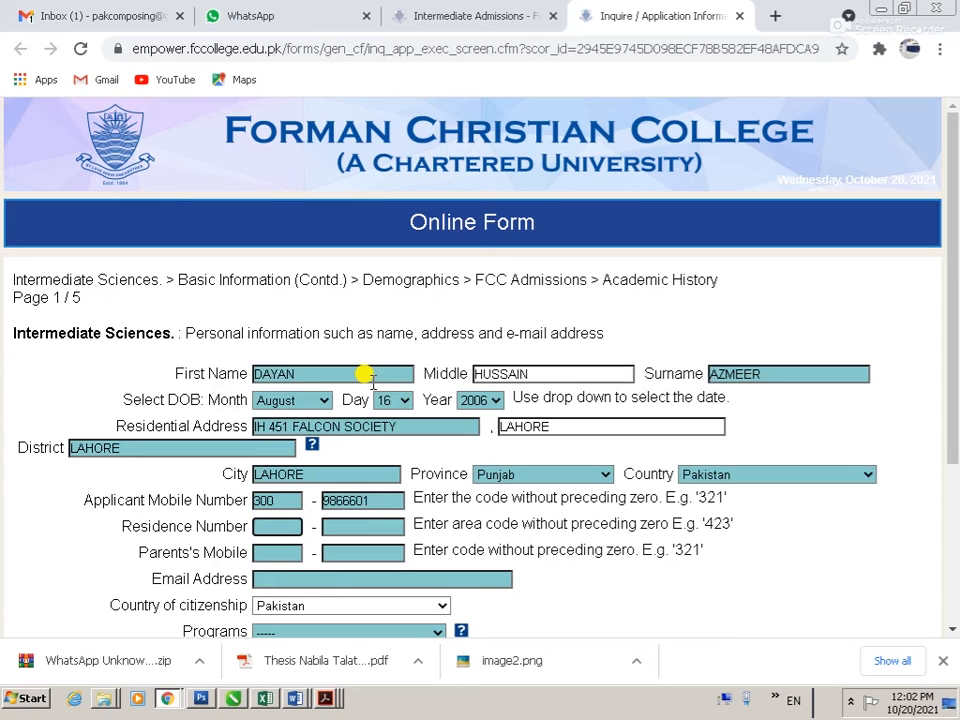
key(Tab)
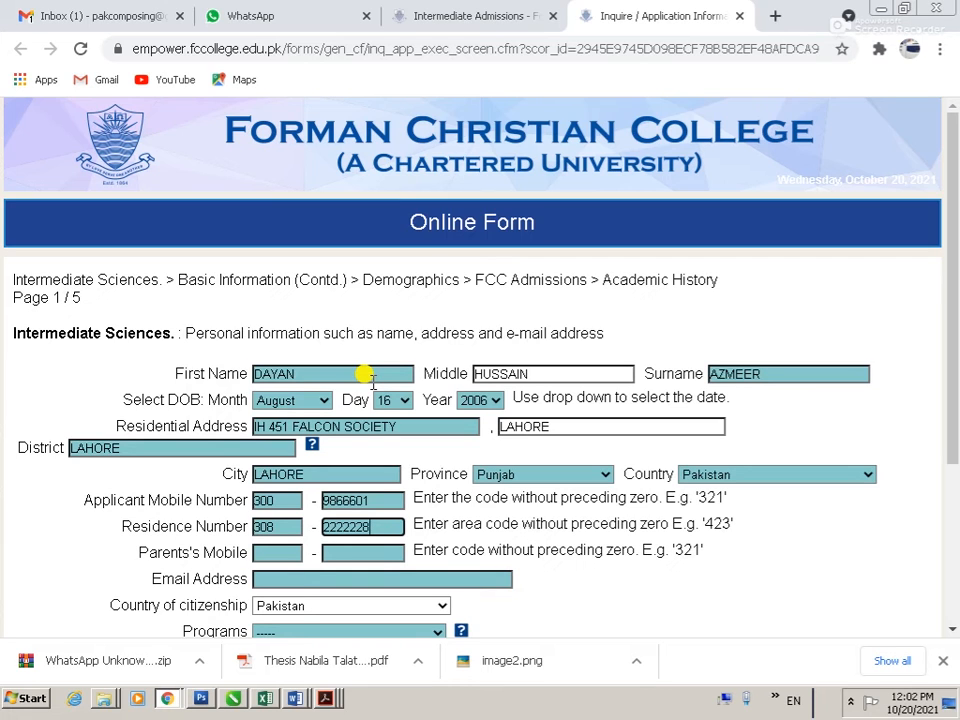
key(ctrl+a)
key(ctrl+c)
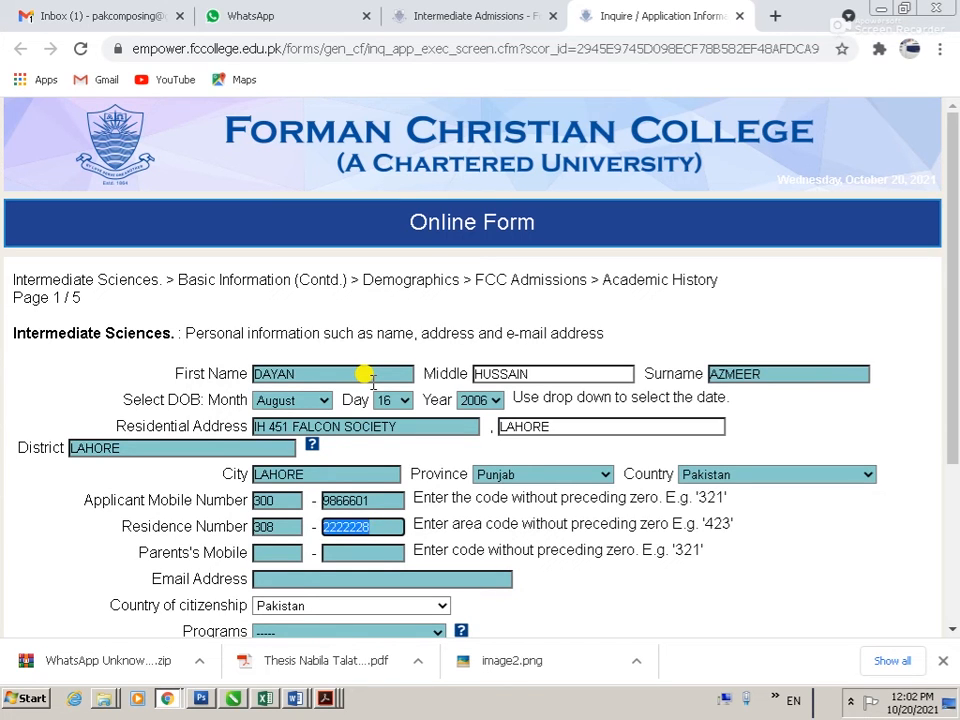
key(Tab)
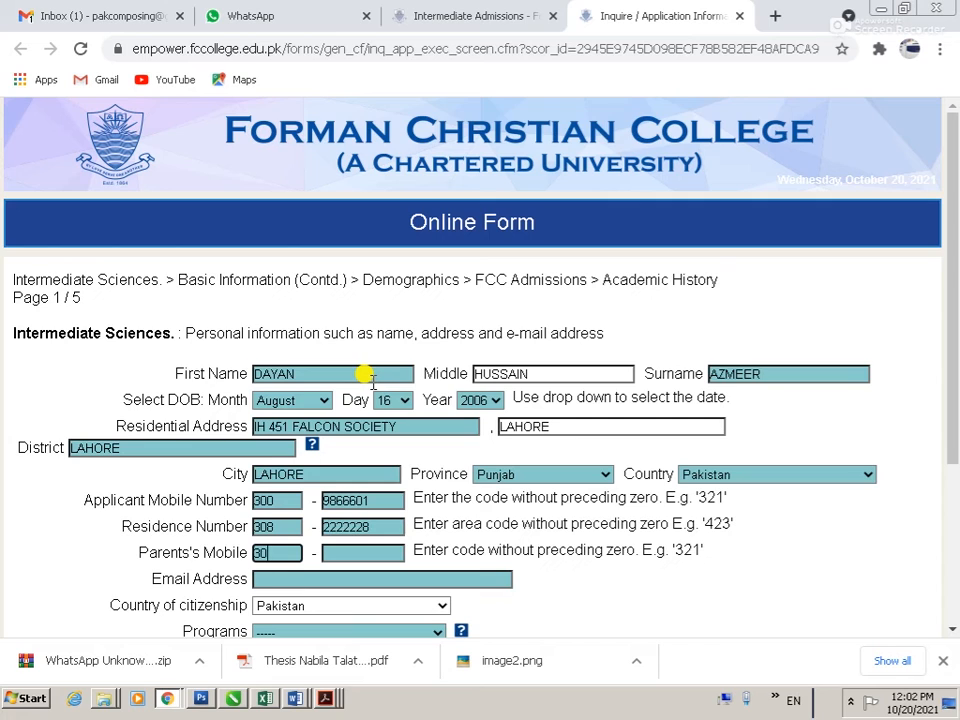
key(Tab)
key(ctrl+v)
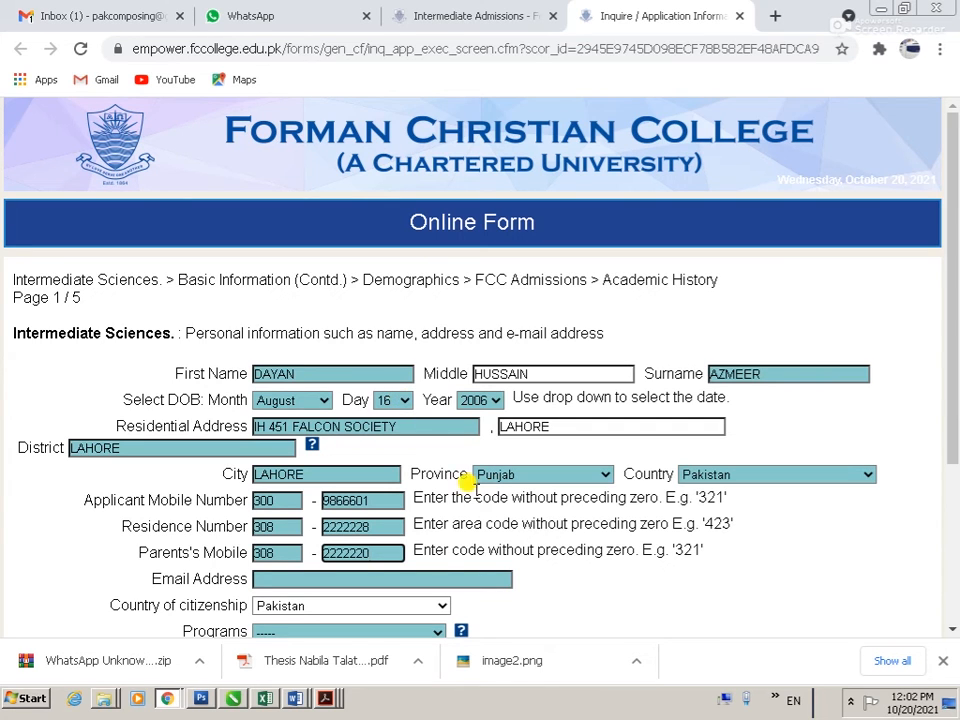
Step: Enter the applicant's e-mail address and choose Pre-Engineering as the program
click(283, 583)
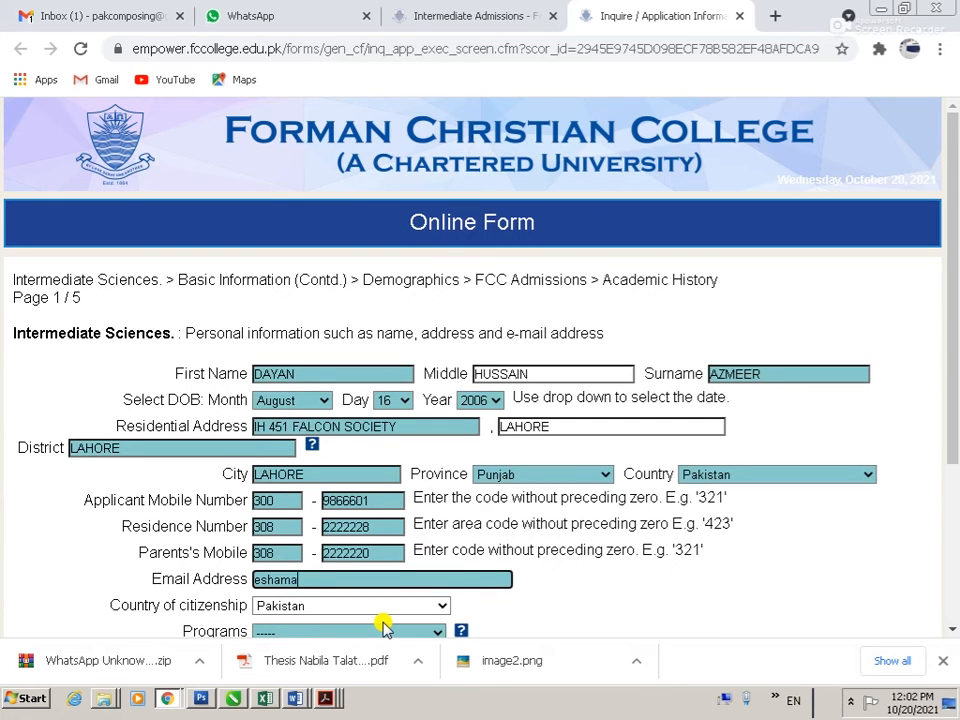
key(Tab)
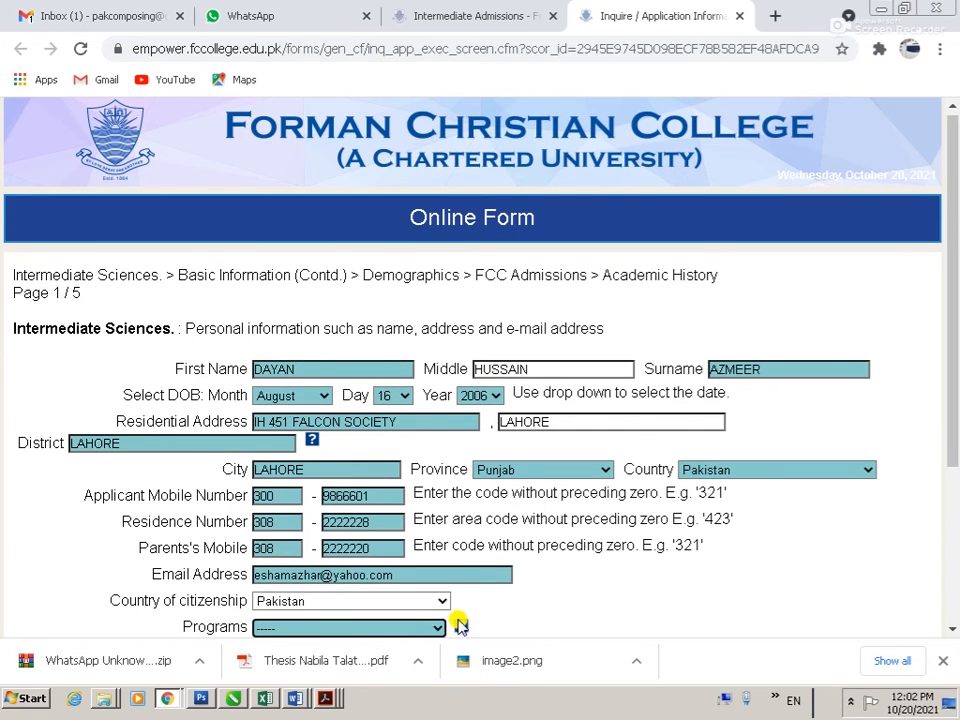
key(Tab)
click(368, 450)
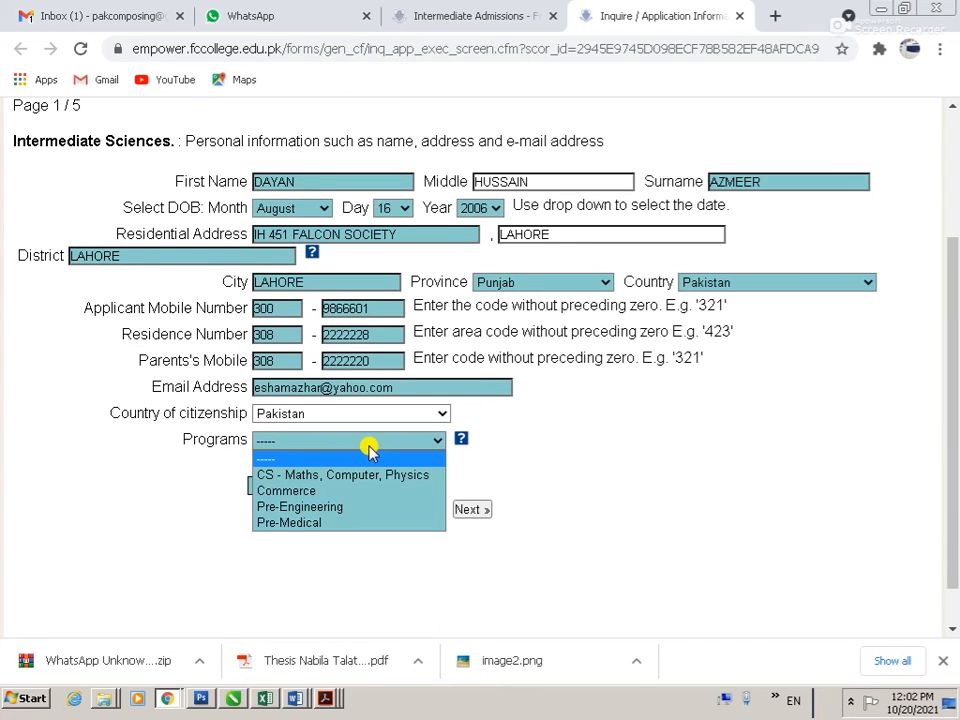
click(346, 508)
scroll(454, 555, down, 3)
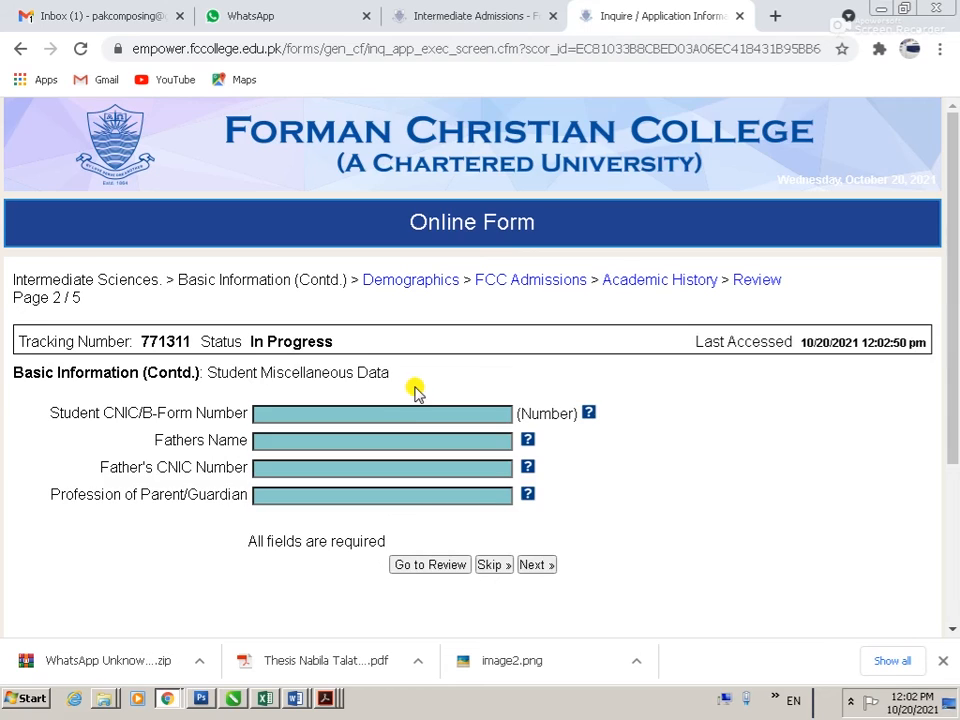
scroll(409, 388, down, 1)
Step: Enter the student's CNIC, the father's name and CNIC, profession BUSINESSMAN, and submit page 2
click(296, 318)
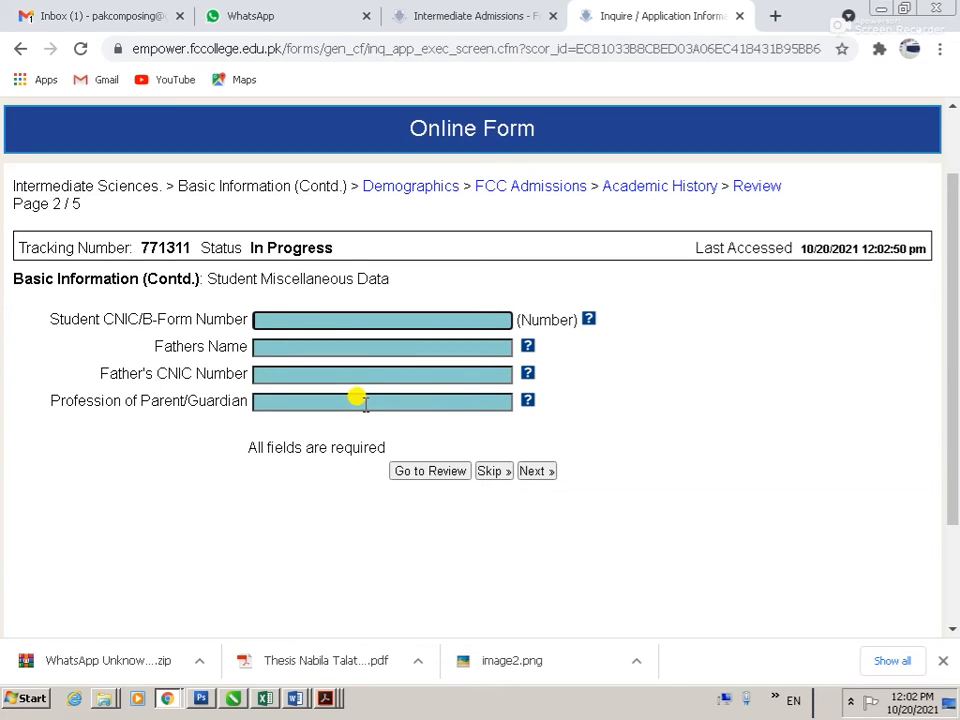
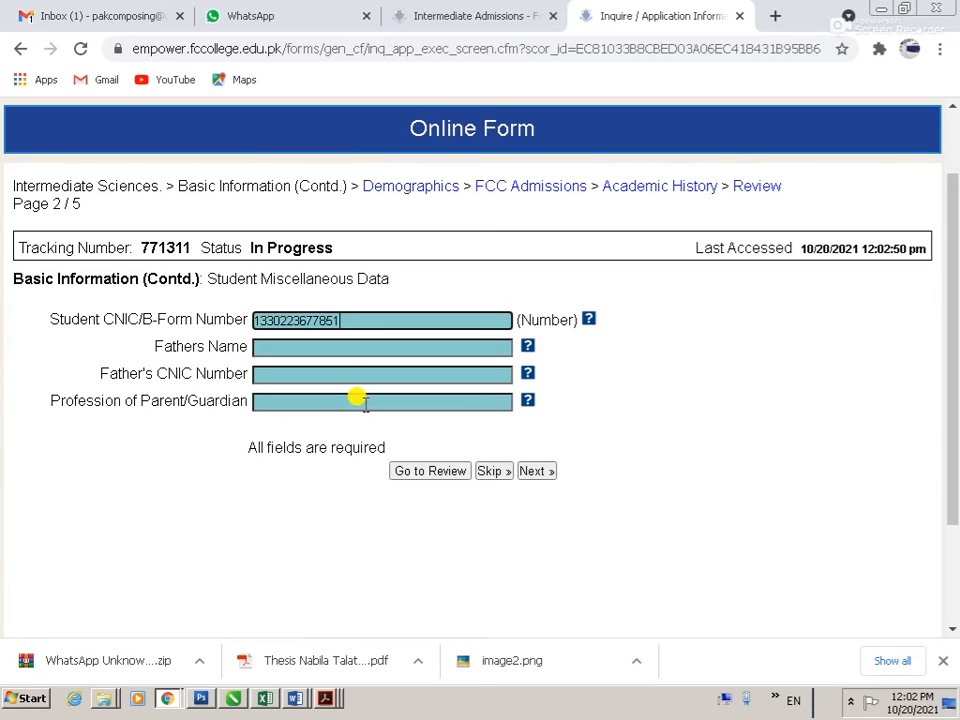
key(Tab)
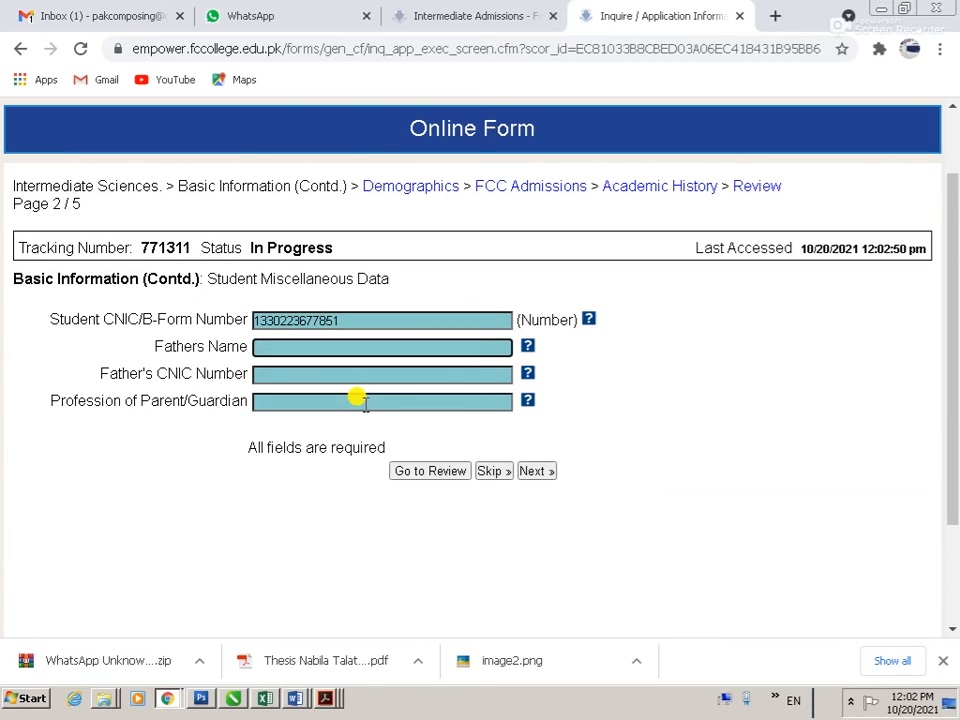
key(Tab)
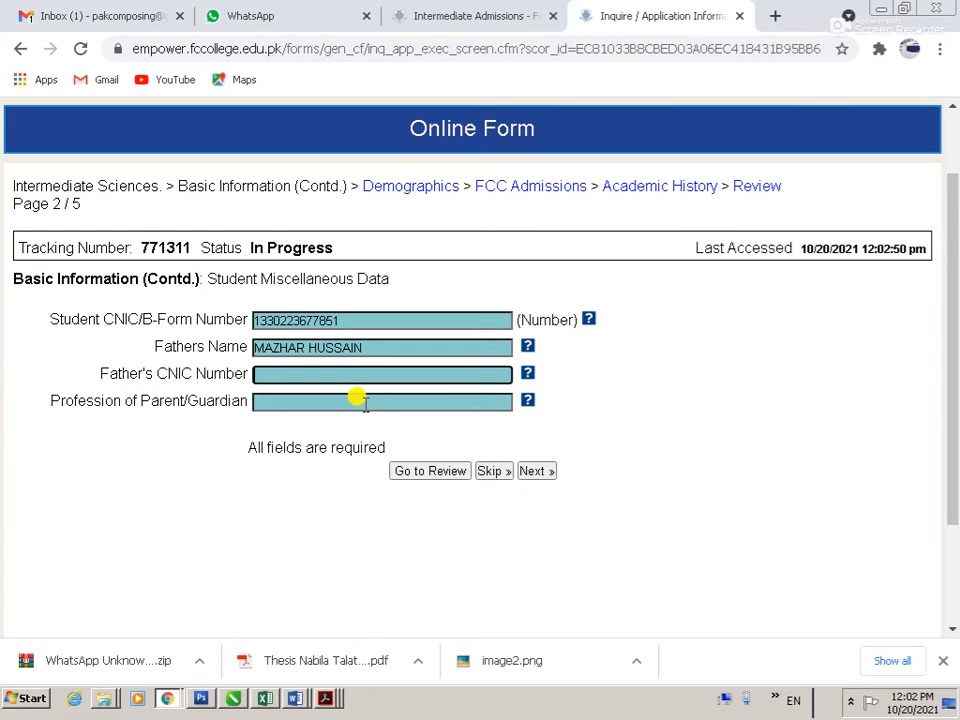
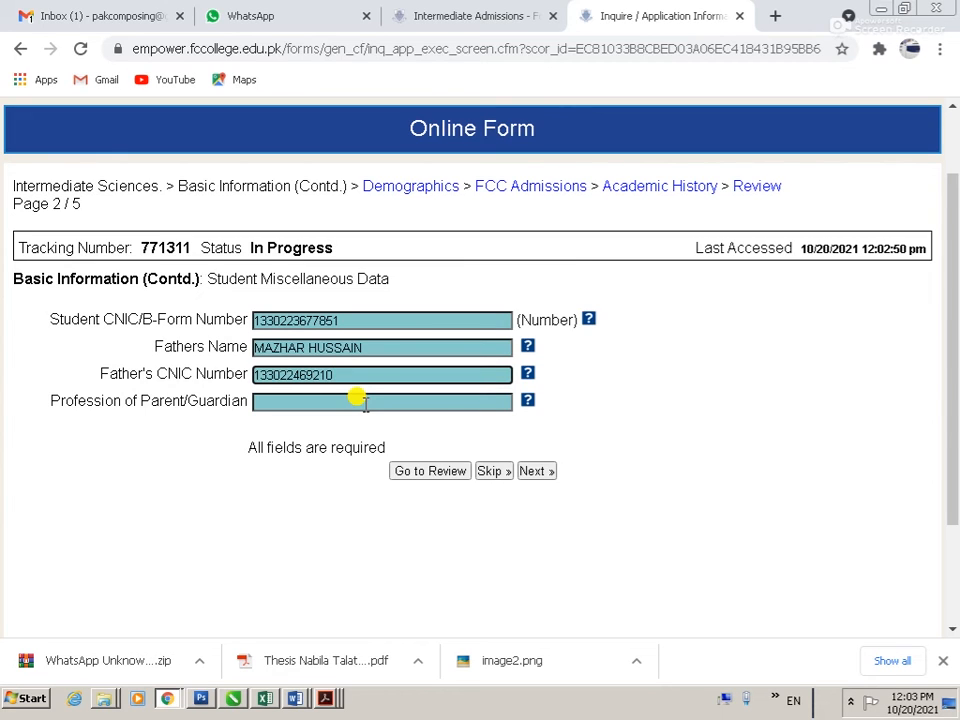
key(Tab)
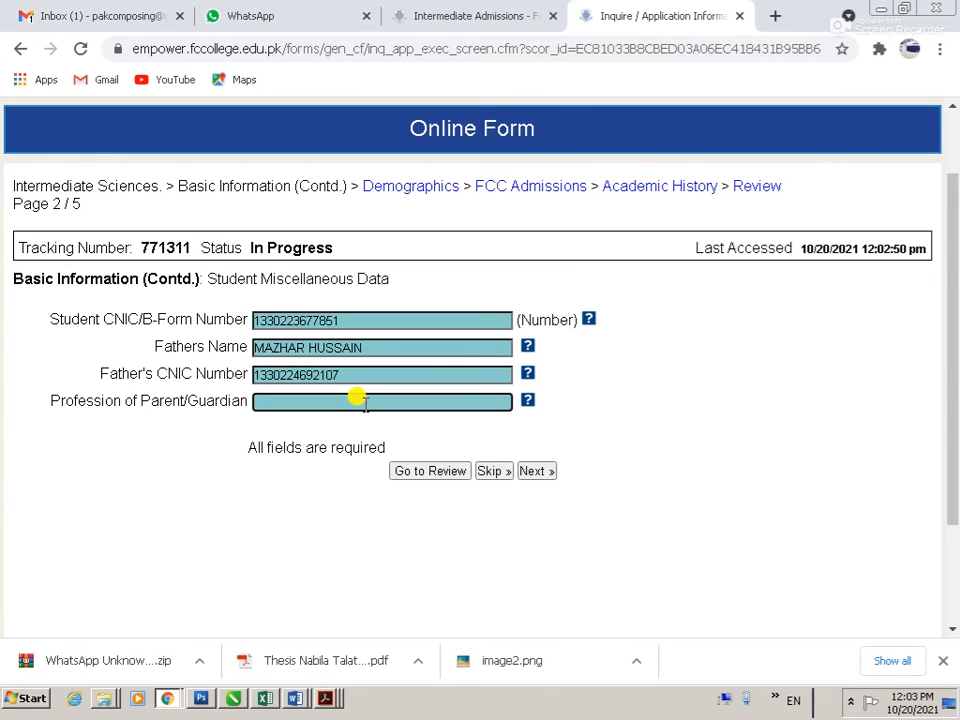
text(BUSINESSMAN)
key(Tab)
click(538, 471)
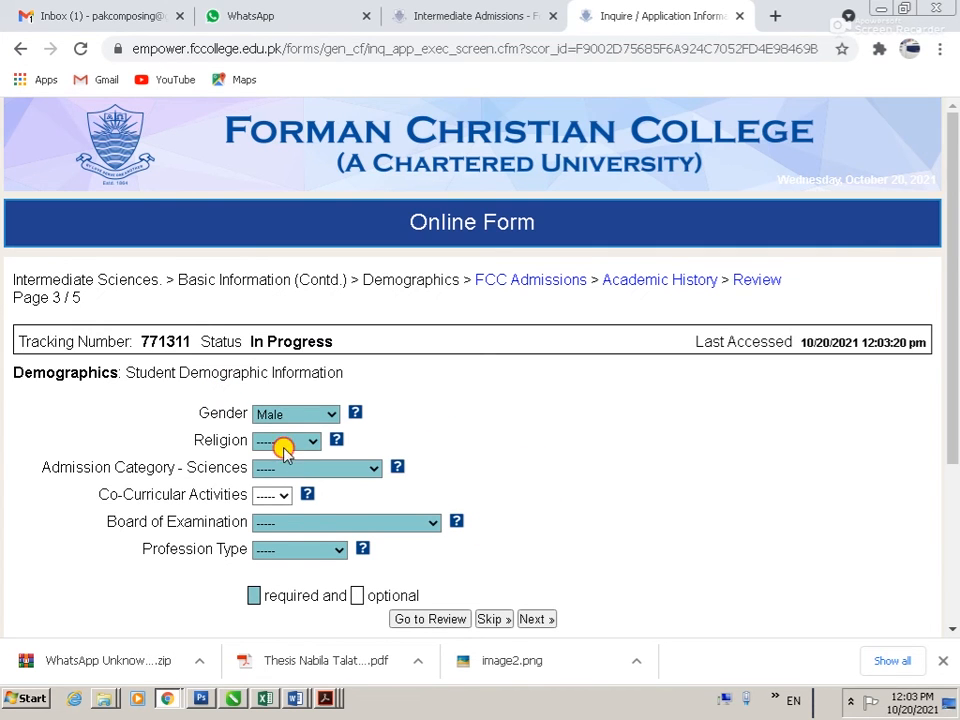
click(283, 442)
Step: Set religion Islam, admission category Open Merit and examination board Peshawar Board
click(283, 524)
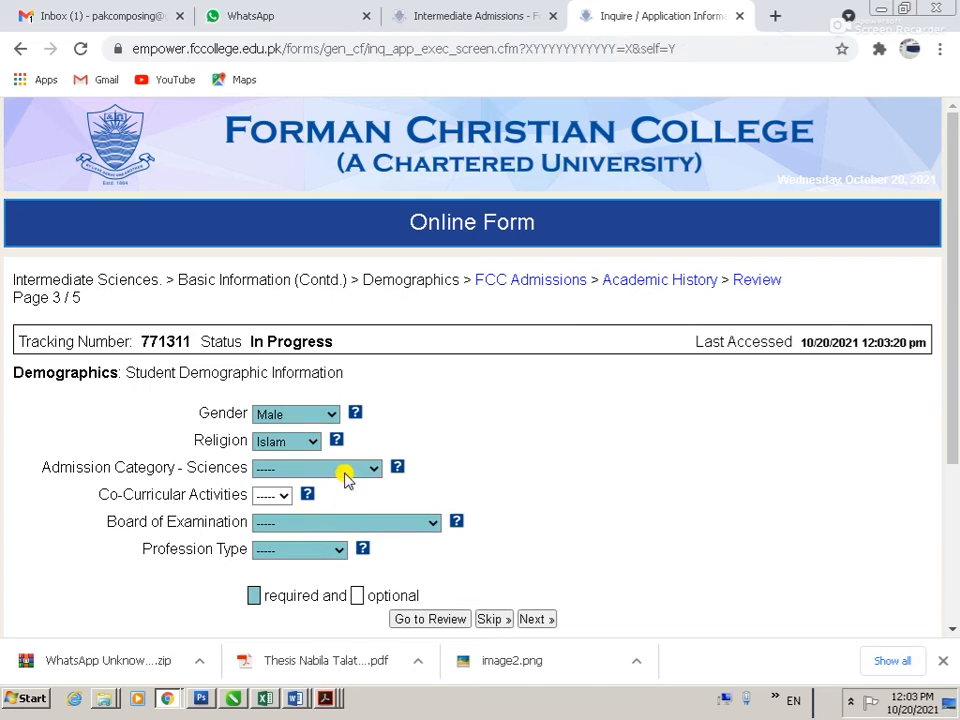
click(348, 469)
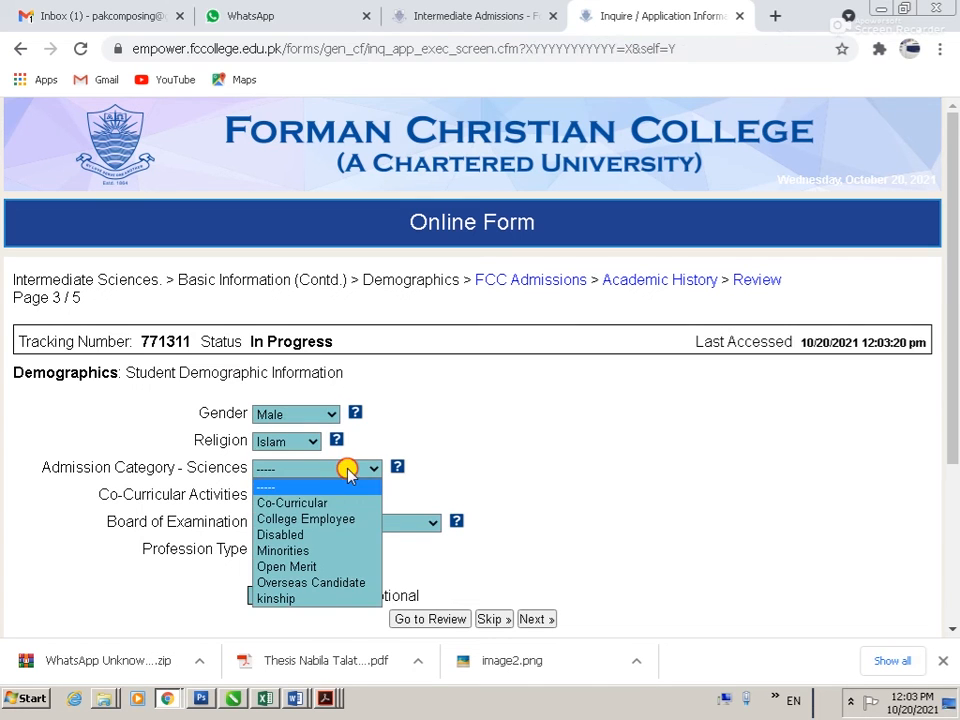
click(330, 566)
click(371, 521)
scroll(336, 478, down, 1)
key(p)
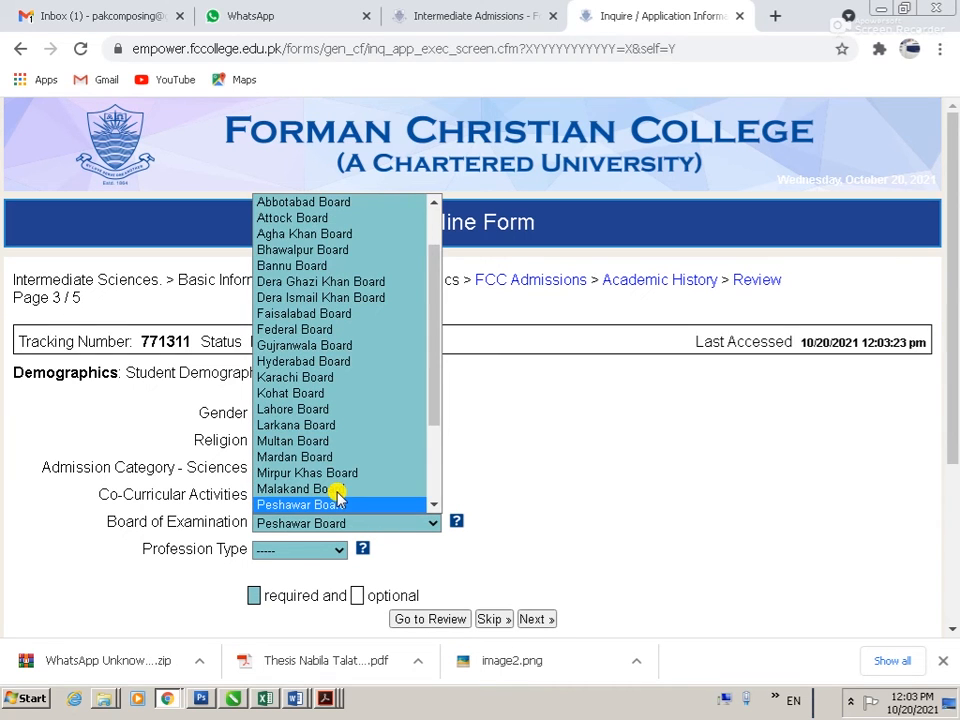
key(Tab)
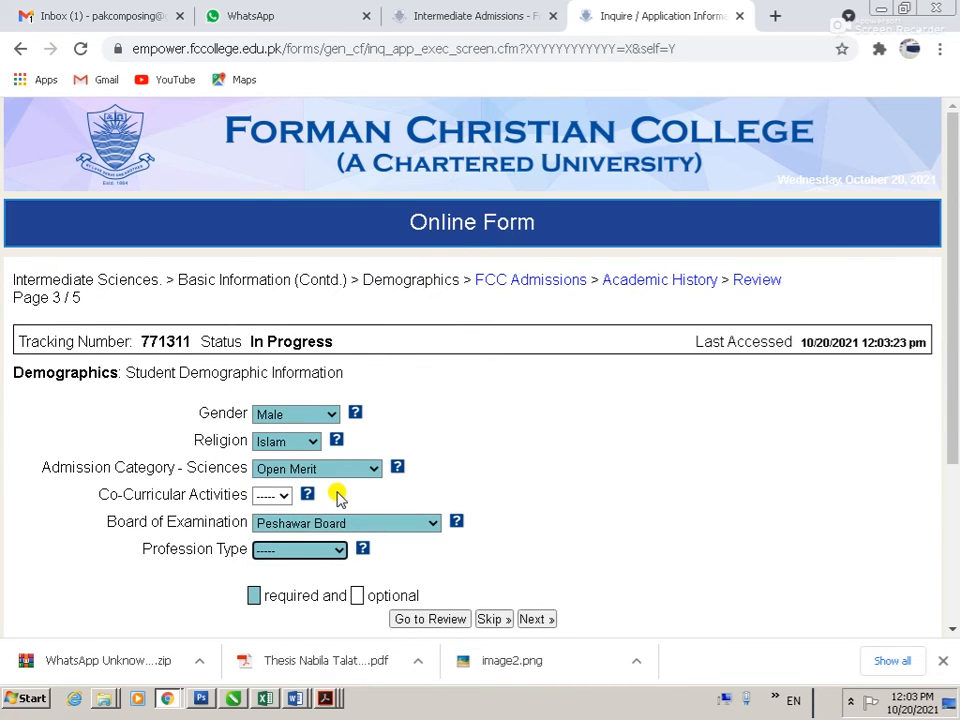
Step: Set profession type Businessman with business 'IMPORT AND EXPOET BUSINESS' and submit the demographics page
key(s)
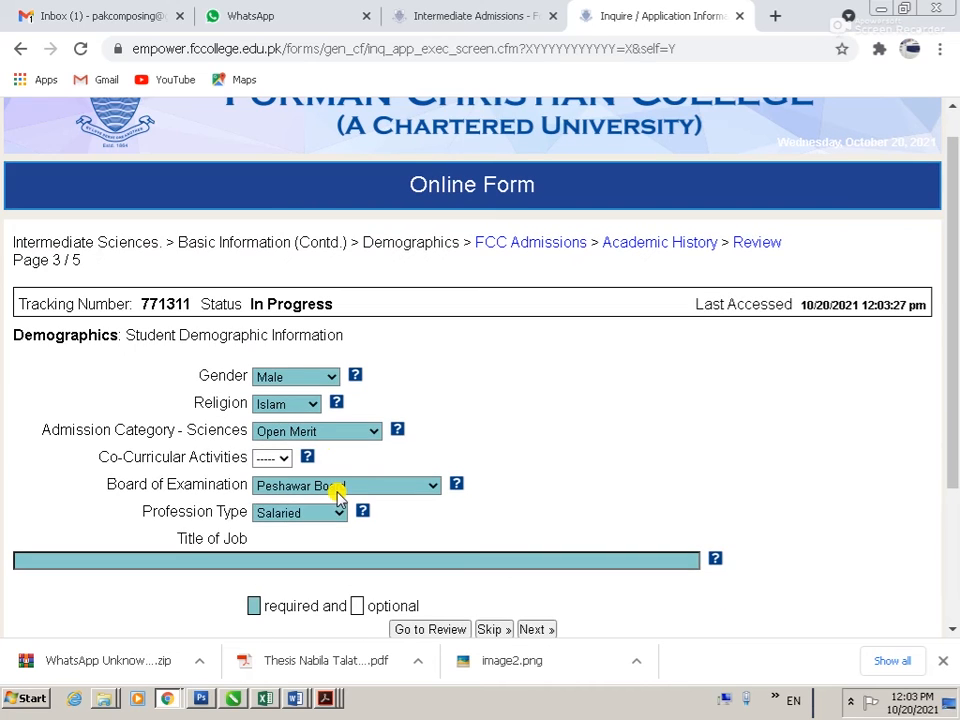
click(338, 513)
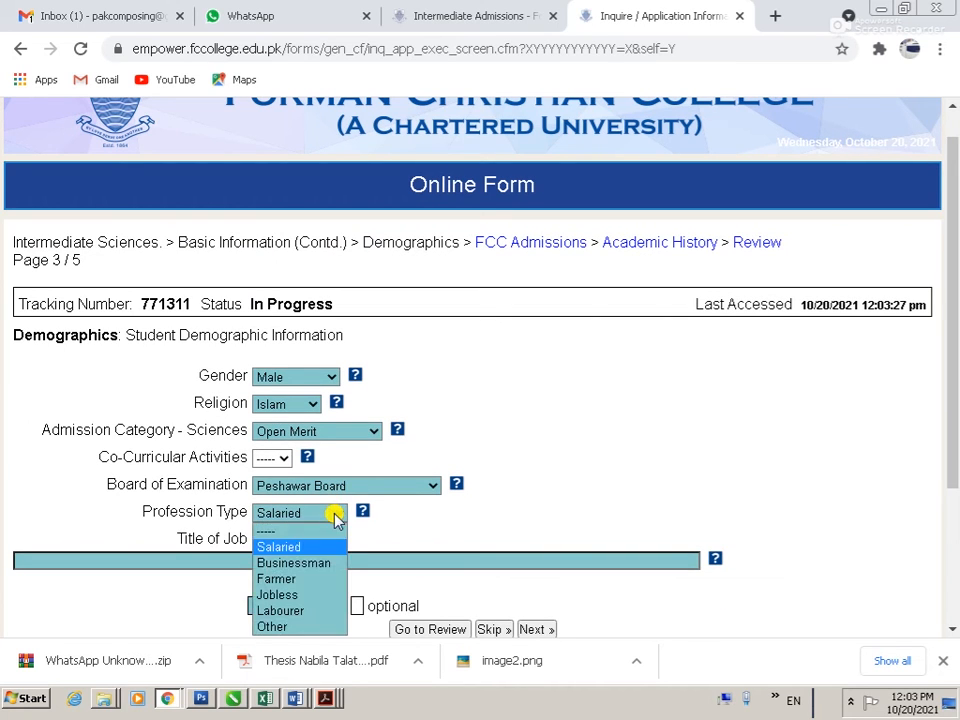
click(301, 562)
click(95, 596)
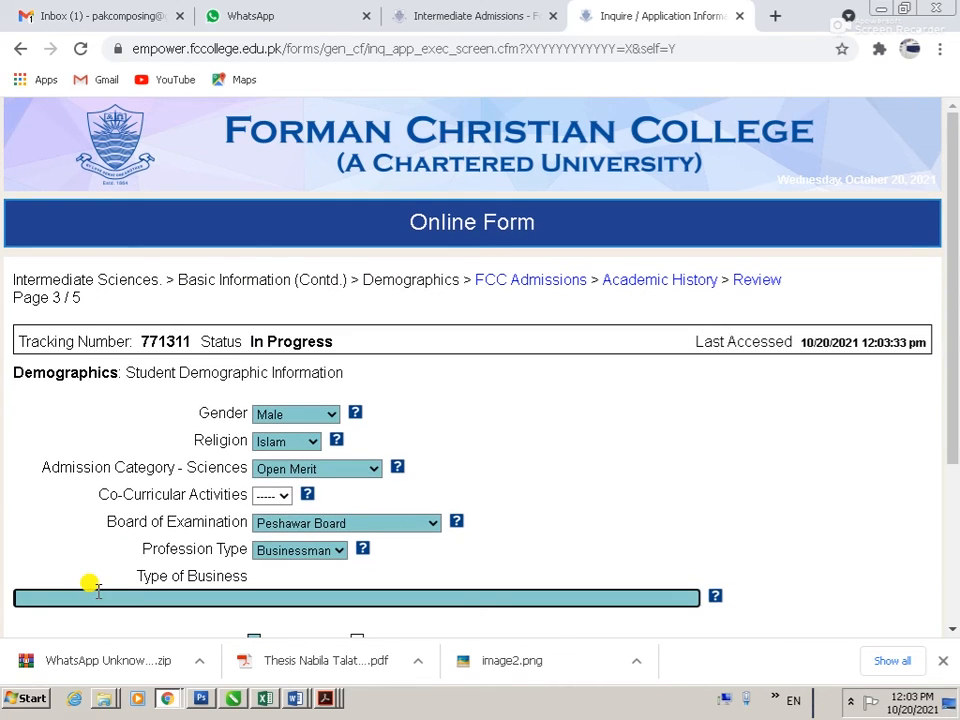
text(IMPORT AN)
text(D EXPOE)
text(T BUSI)
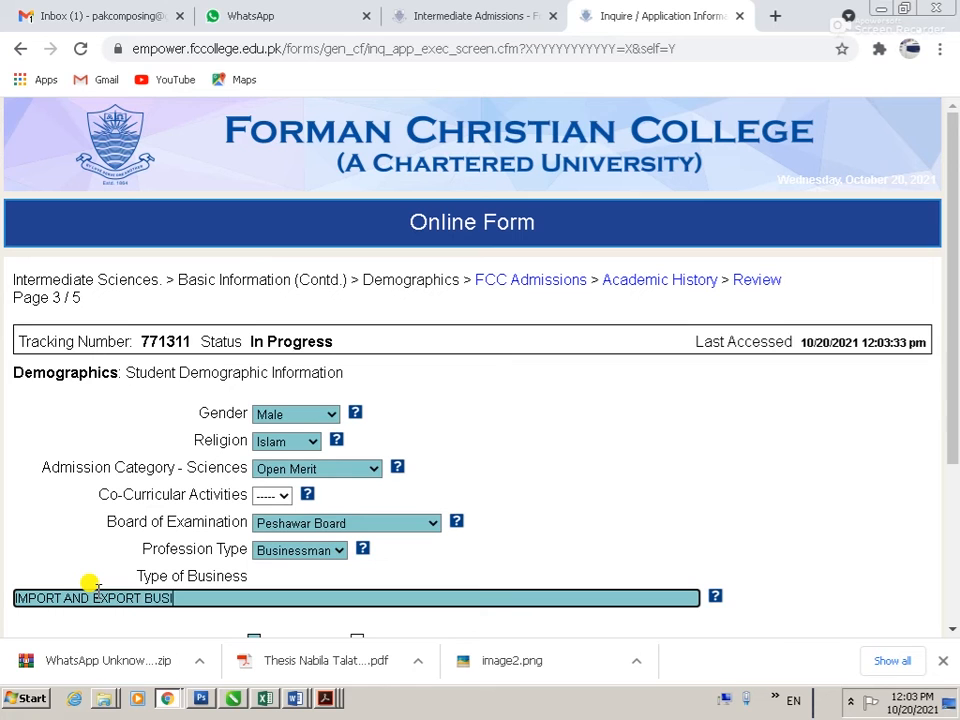
text(NESS)
scroll(90, 585, down, 3)
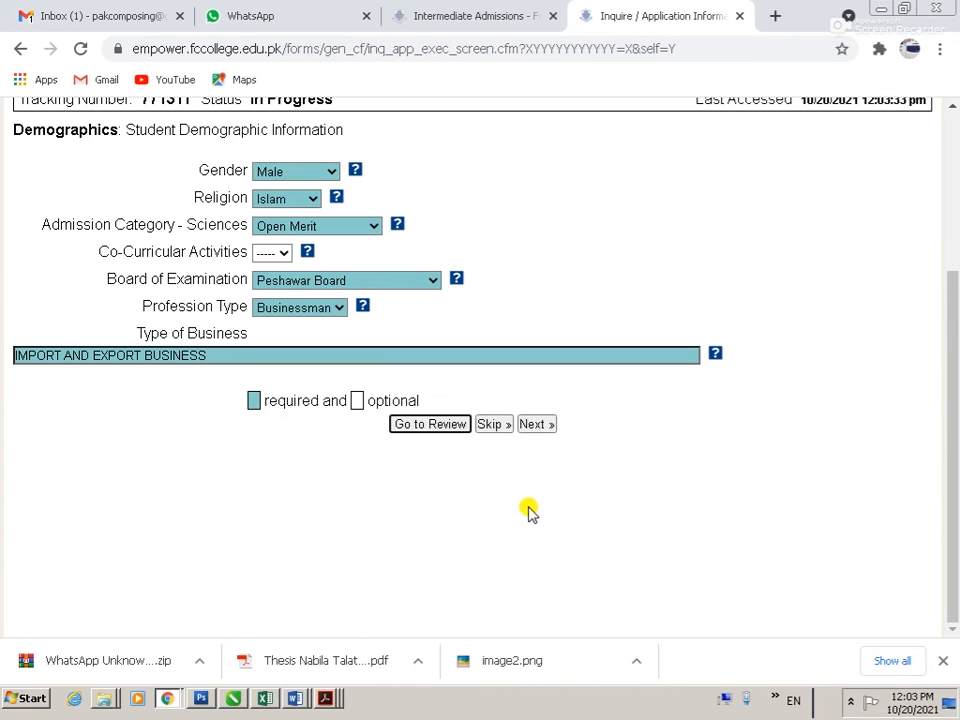
click(545, 424)
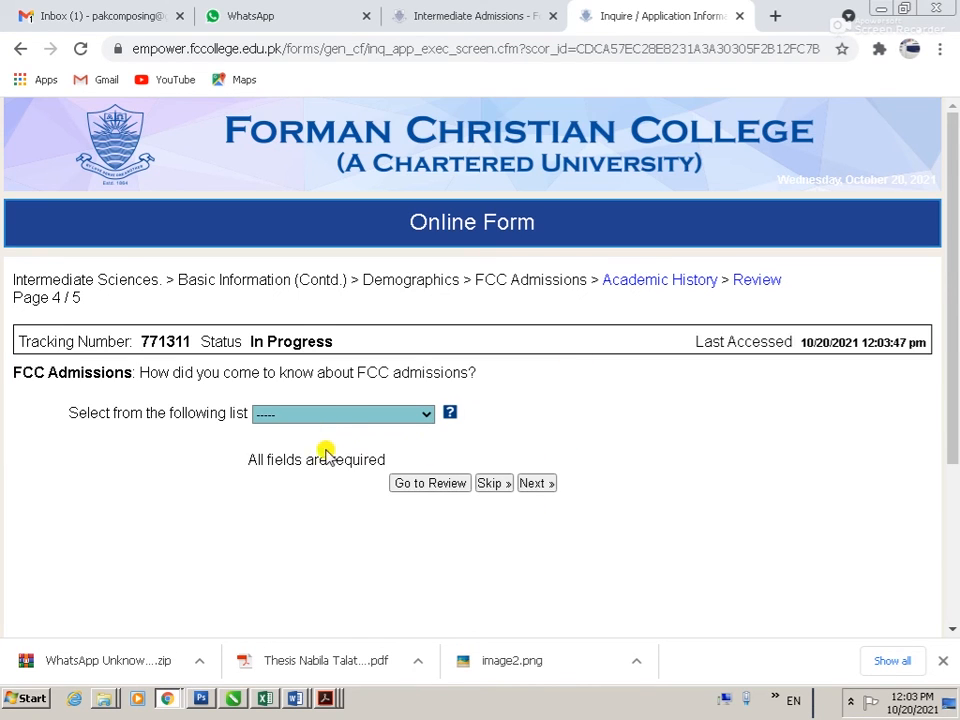
Step: Answer 'Other social and online media' as the referral source and continue
click(328, 413)
click(330, 512)
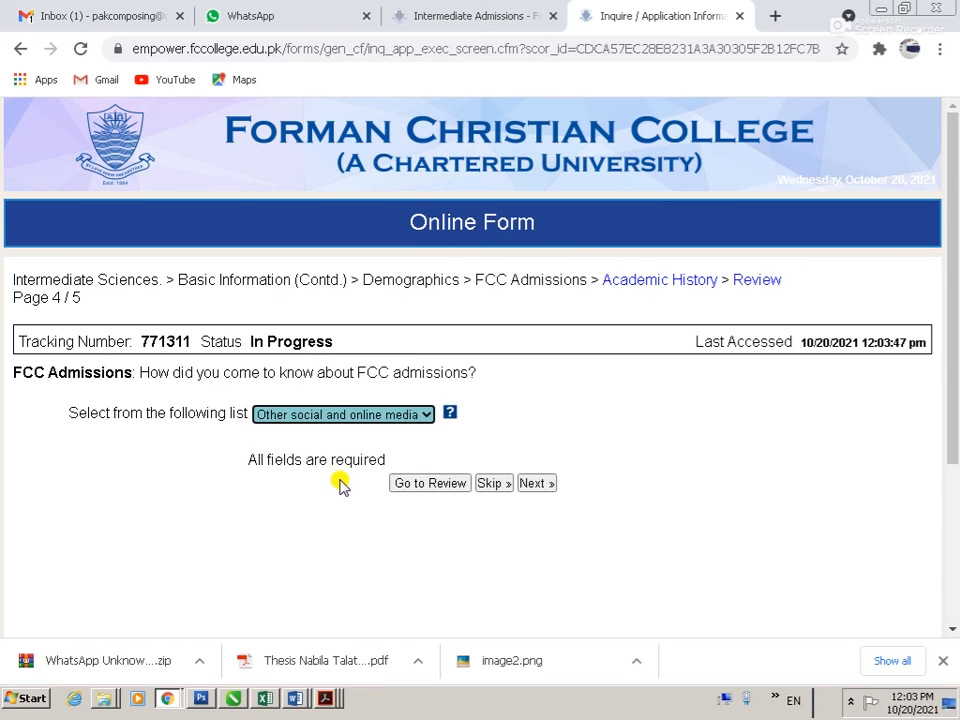
click(538, 483)
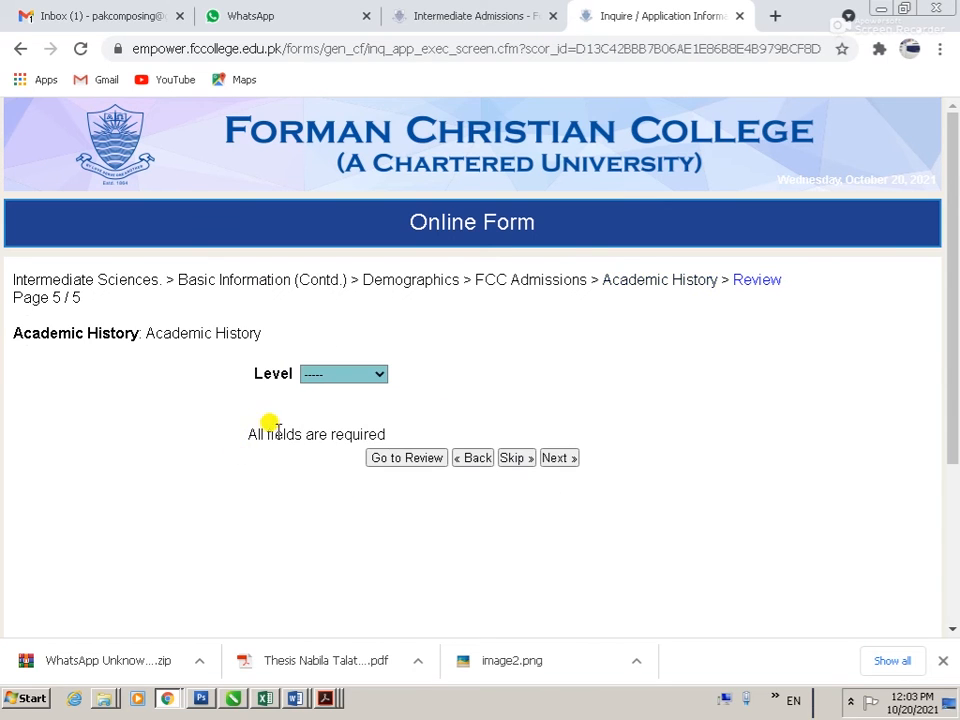
Step: Set level Intermediate with Matric as the first requirement, passed in 2021
click(343, 375)
click(337, 408)
click(92, 447)
click(88, 479)
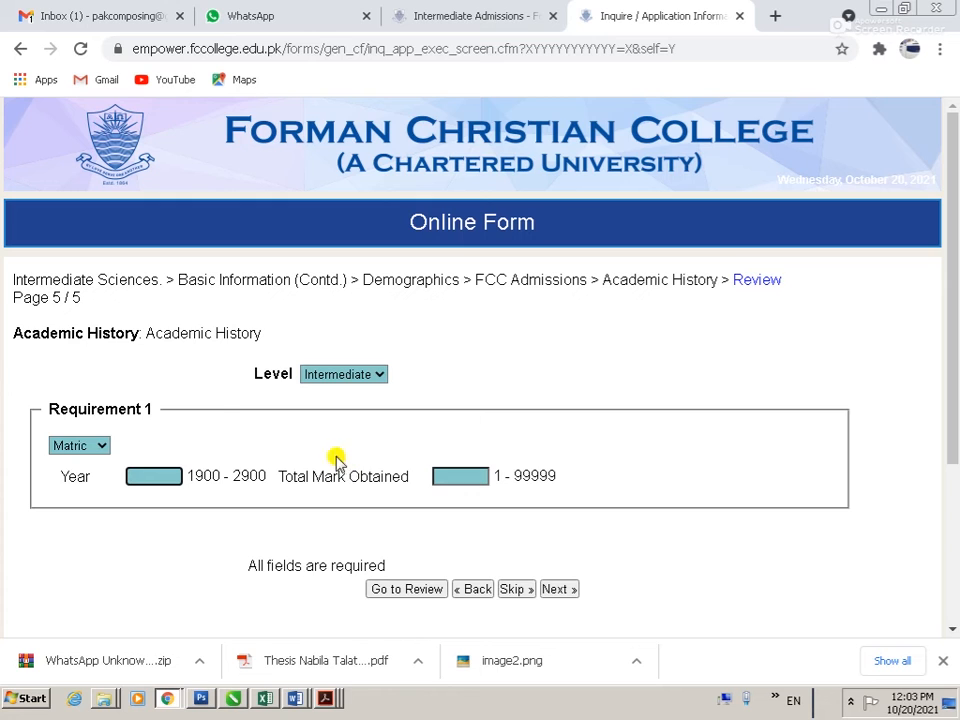
click(97, 447)
click(92, 481)
click(171, 470)
text(2021)
key(Tab)
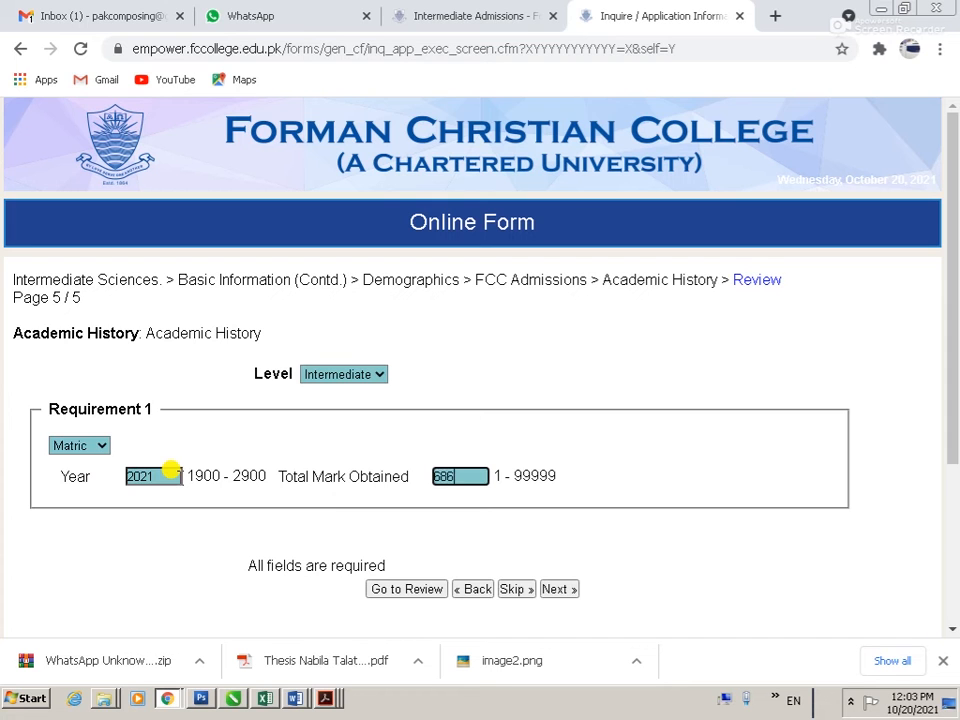
Step: Go to the application review and save it as the PDF '03'
click(410, 590)
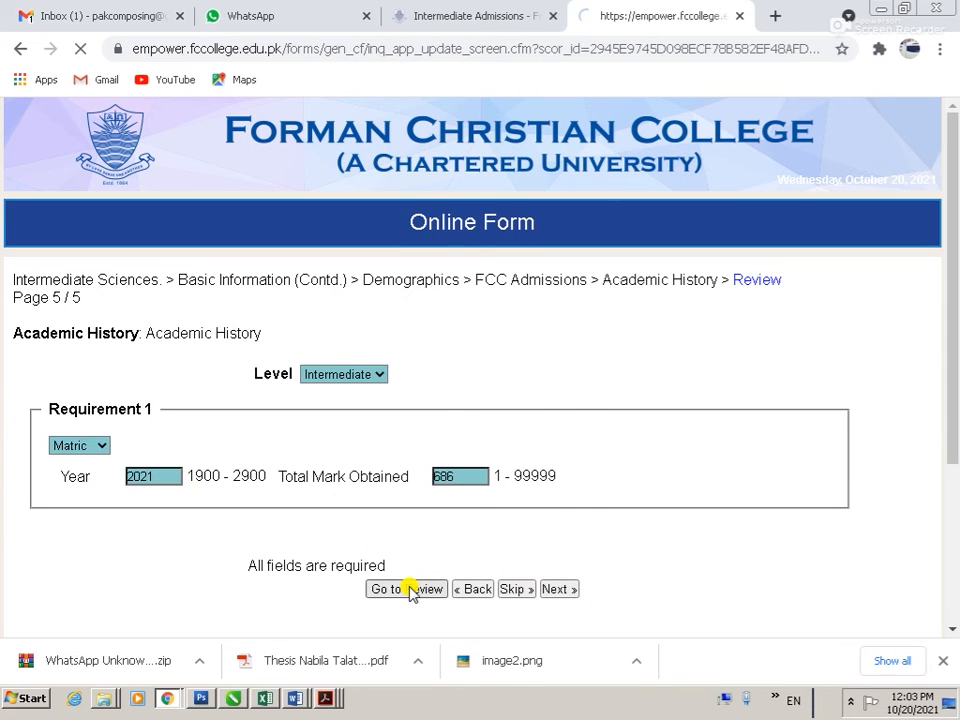
scroll(298, 474, down, 10)
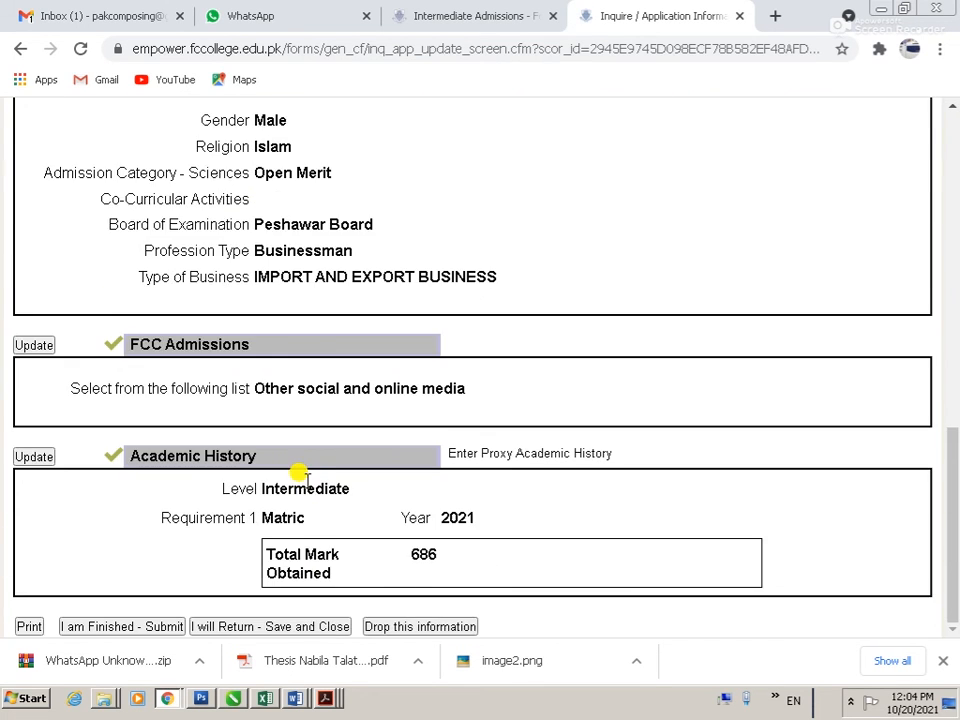
click(29, 627)
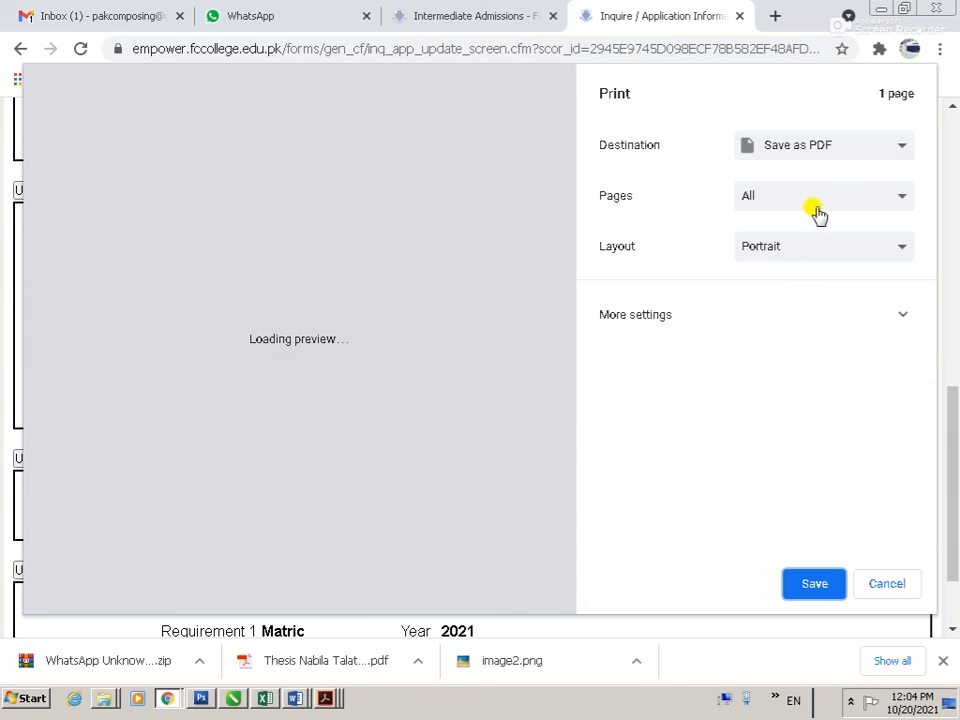
click(820, 592)
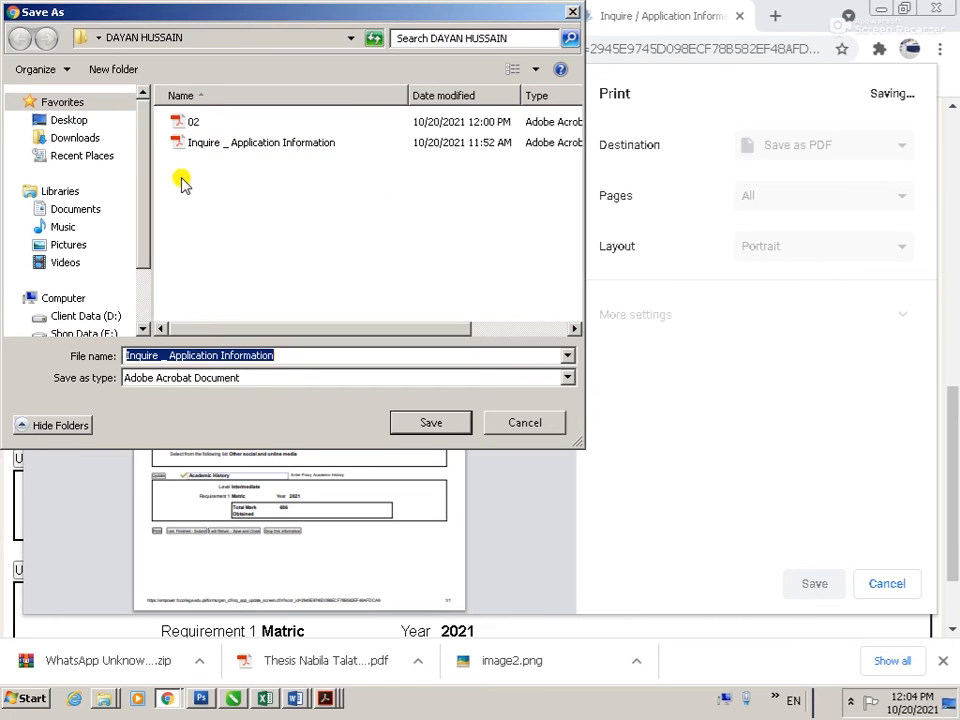
text(03)
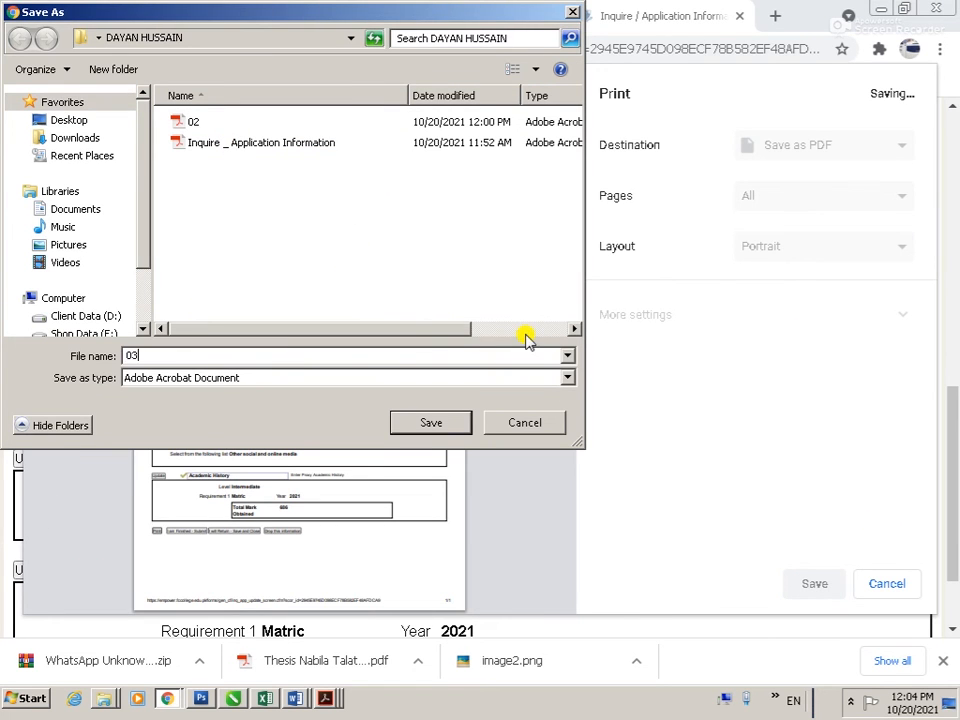
click(464, 424)
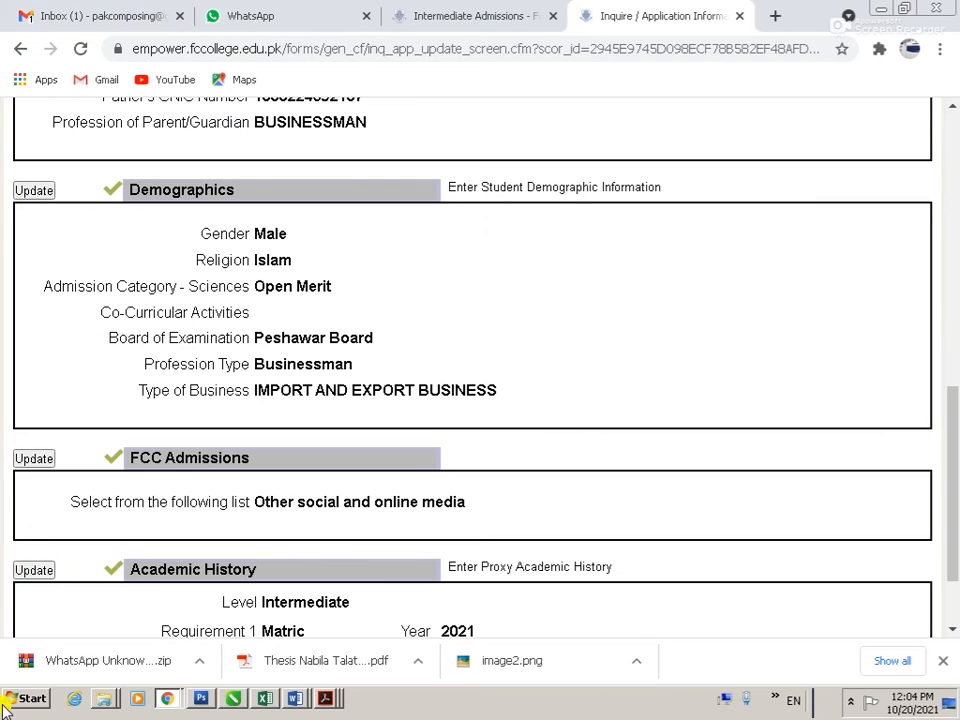
Step: Open 03.pdf from the applicant's Desktop folder in Adobe Acrobat
click(5, 704)
click(268, 388)
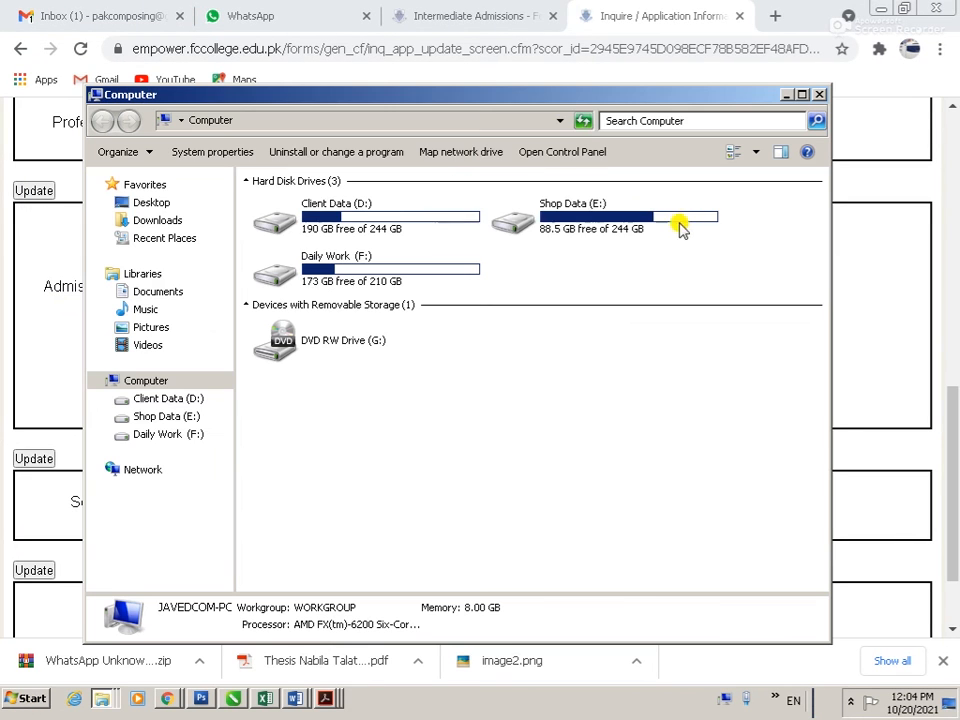
click(190, 207)
double_click(540, 400)
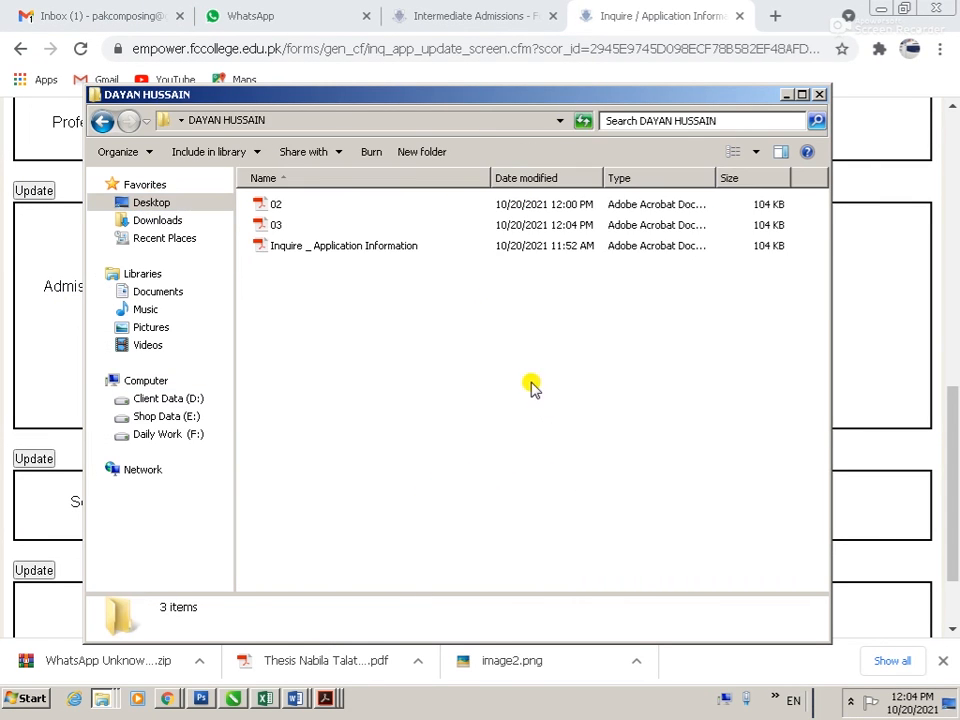
click(280, 226)
right_click(280, 226)
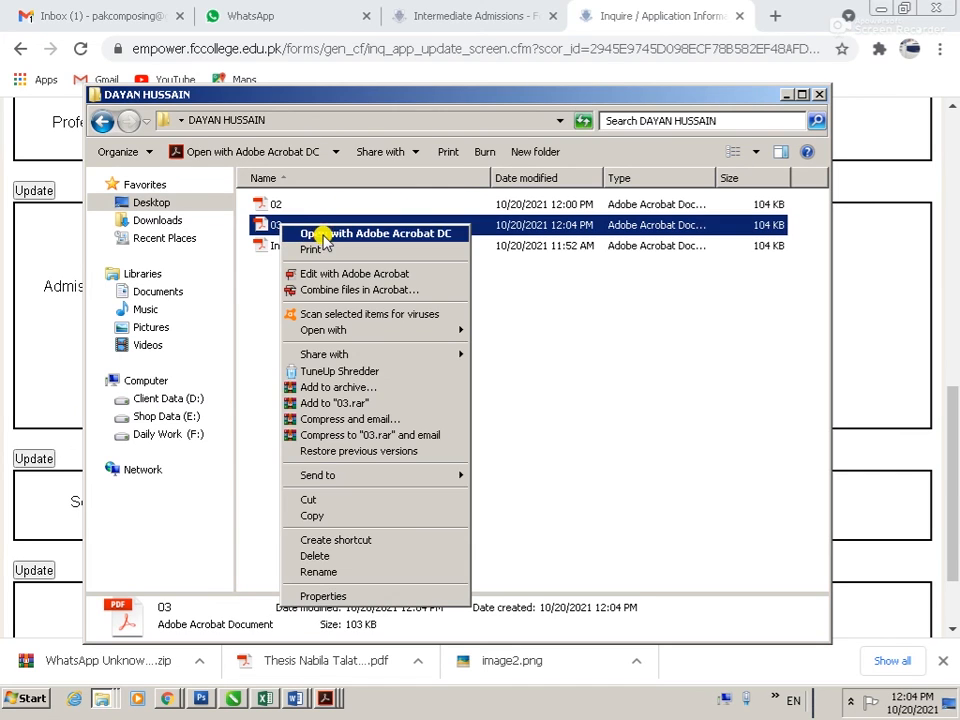
click(317, 232)
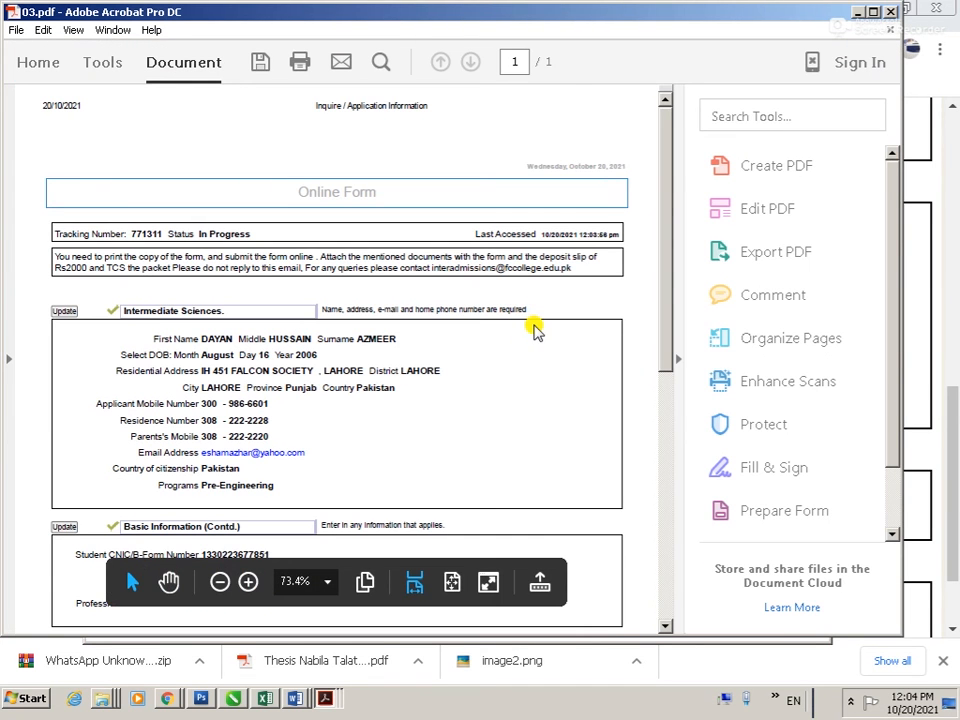
Step: Print 03.pdf and return to the review page in Chrome
key(ctrl+p)
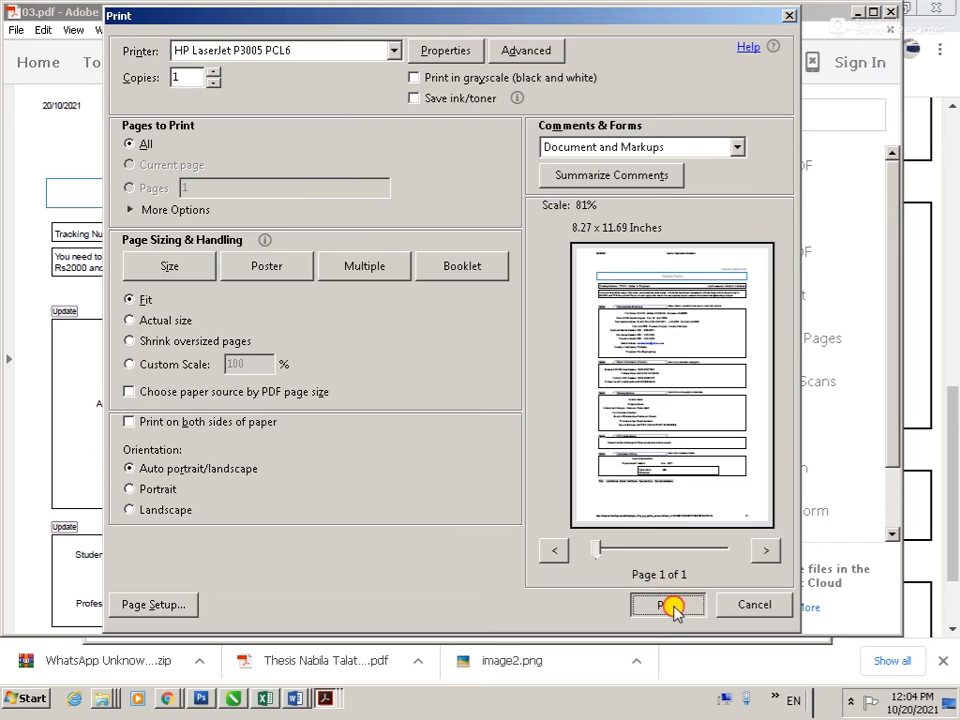
click(667, 604)
key(alt+Tab)
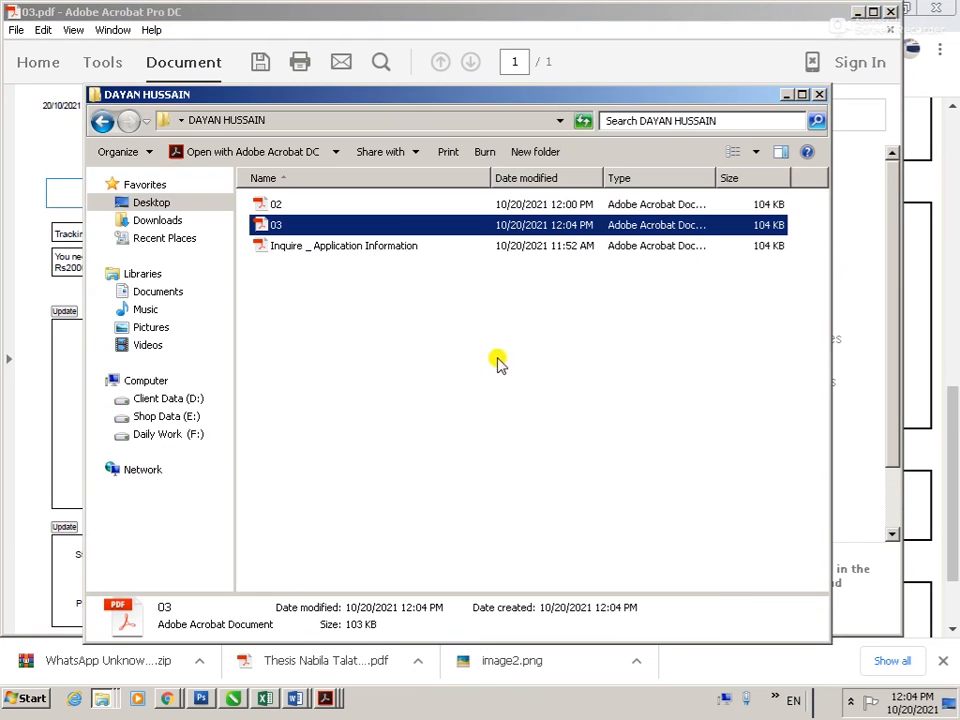
key(alt+Tab)
Step: Submit the finished Sciences application, start a new one and enter the applicant's first name
scroll(290, 568, down, 3)
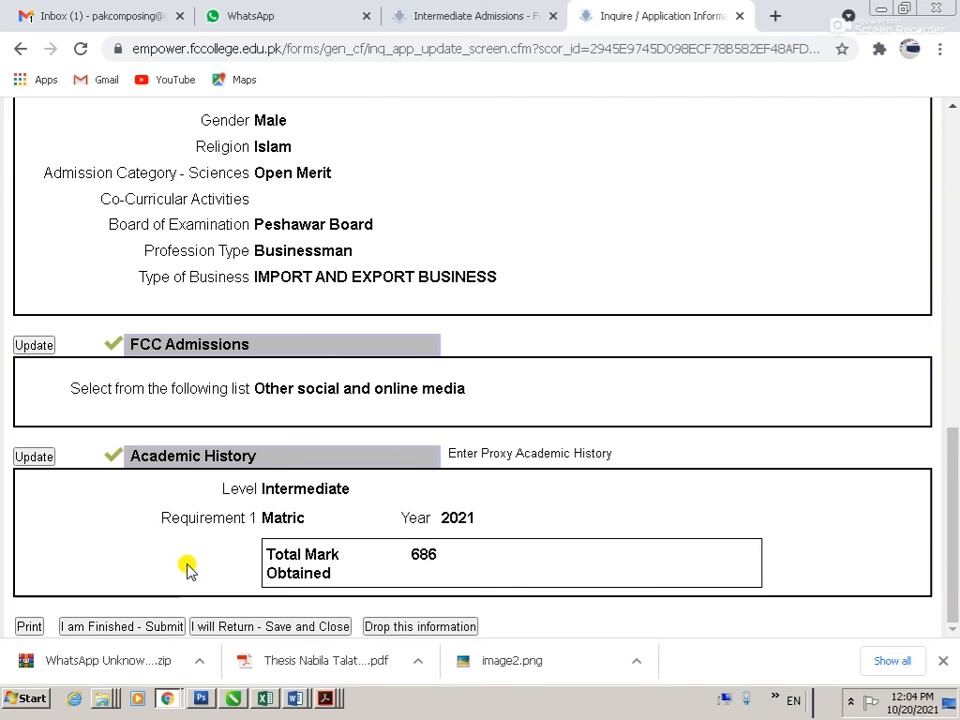
click(124, 627)
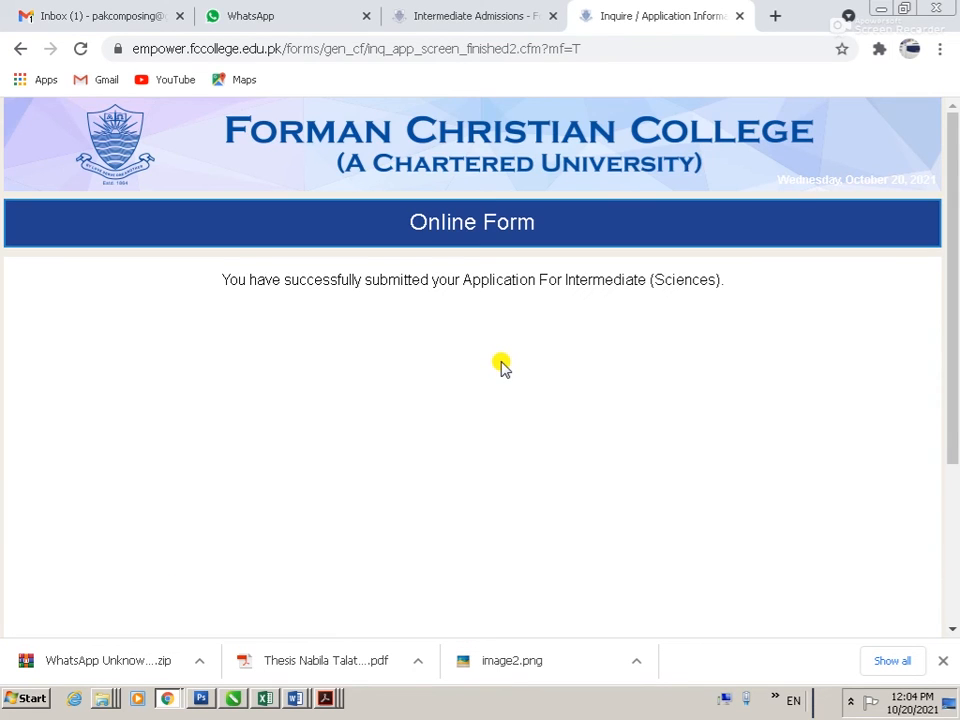
click(741, 16)
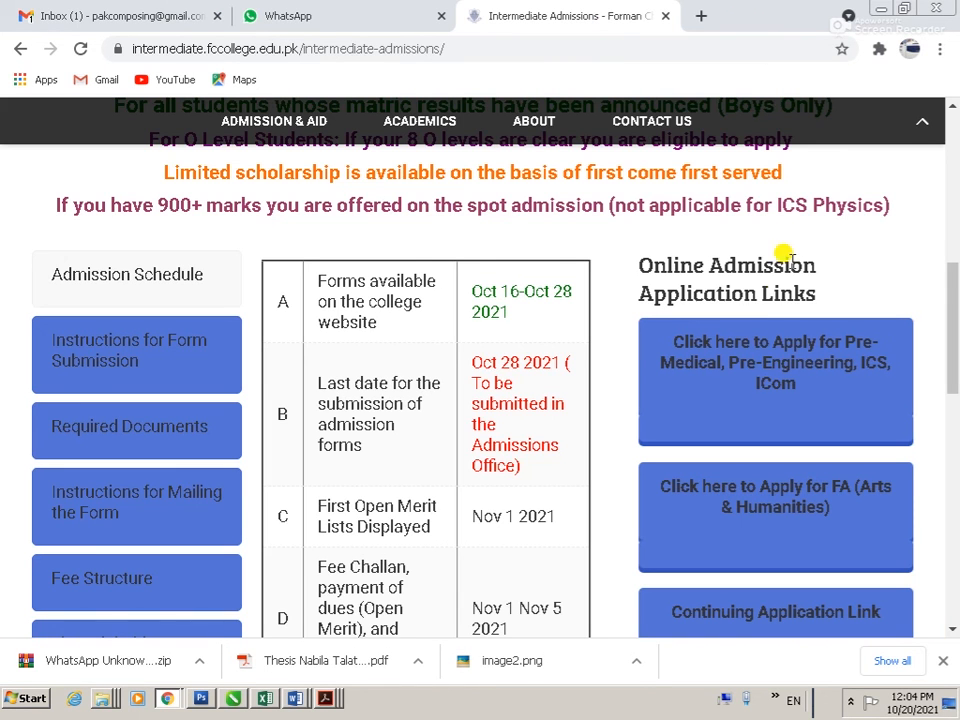
click(776, 366)
click(337, 373)
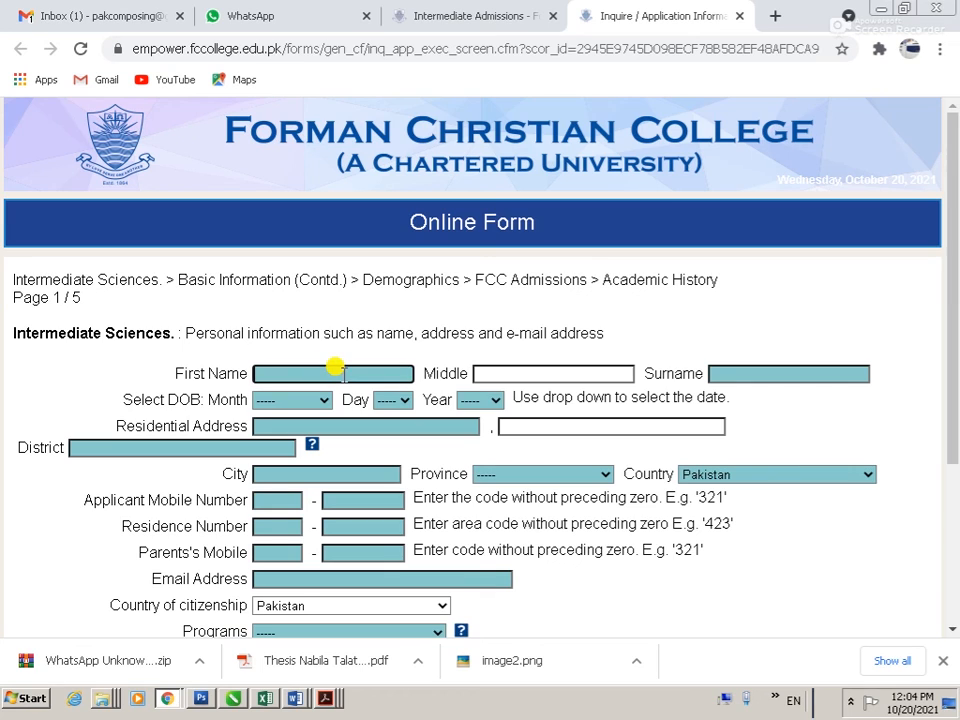
text(DAYAN)
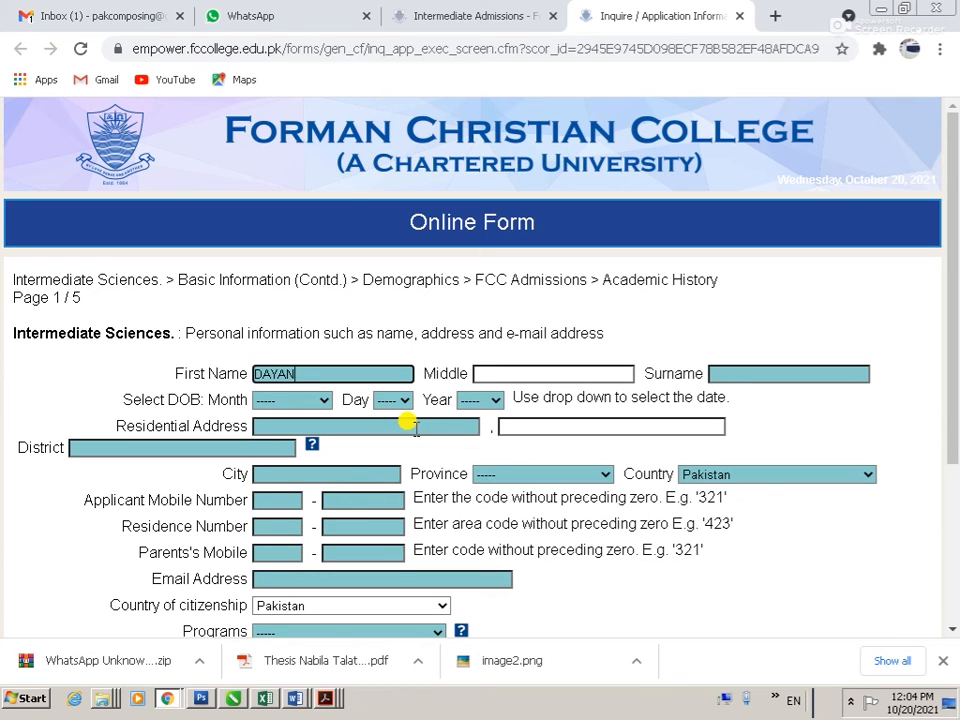
Step: Clear the first name, discard the Sciences form and open the FA (Arts & Humanities) form
drag(315, 369, 172, 372)
key(ctrl+x)
click(739, 16)
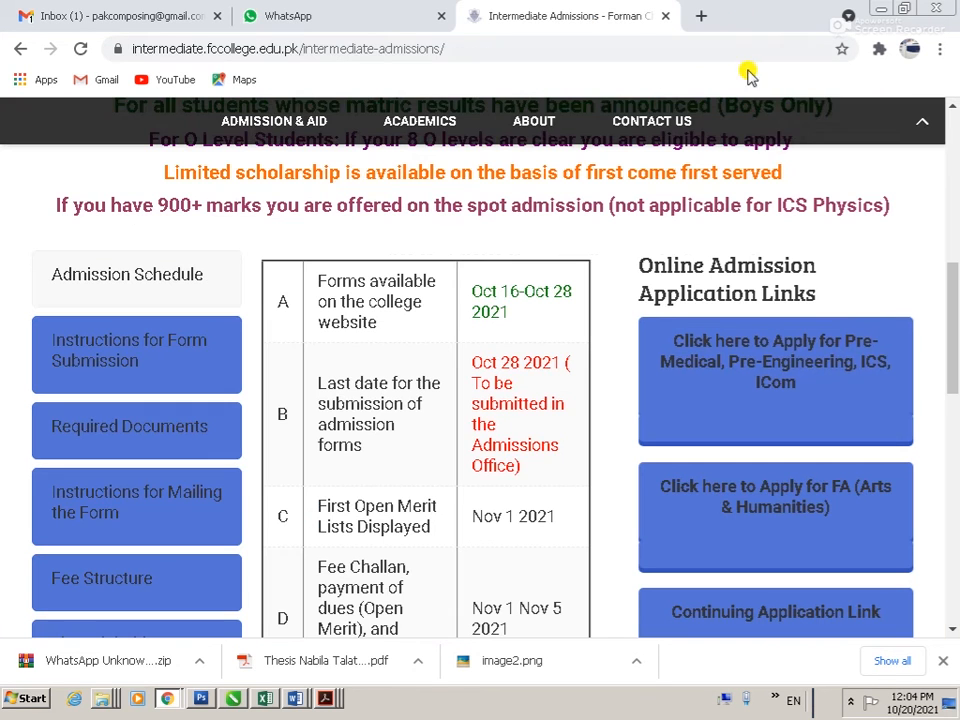
click(786, 497)
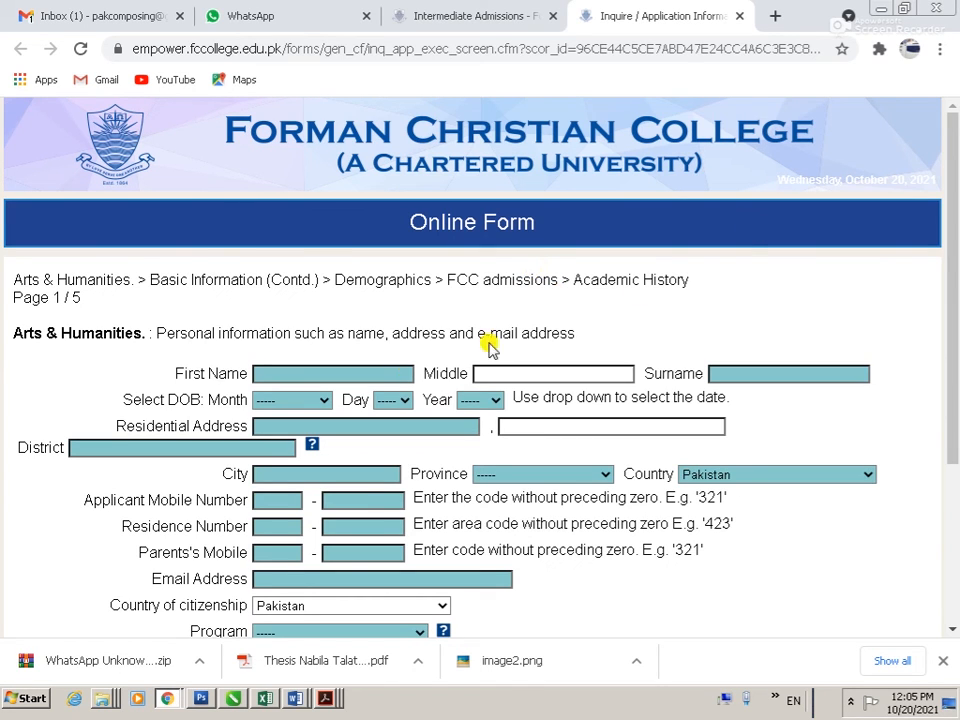
Step: Enter the applicant's first, middle and last name and an August birth date
click(340, 372)
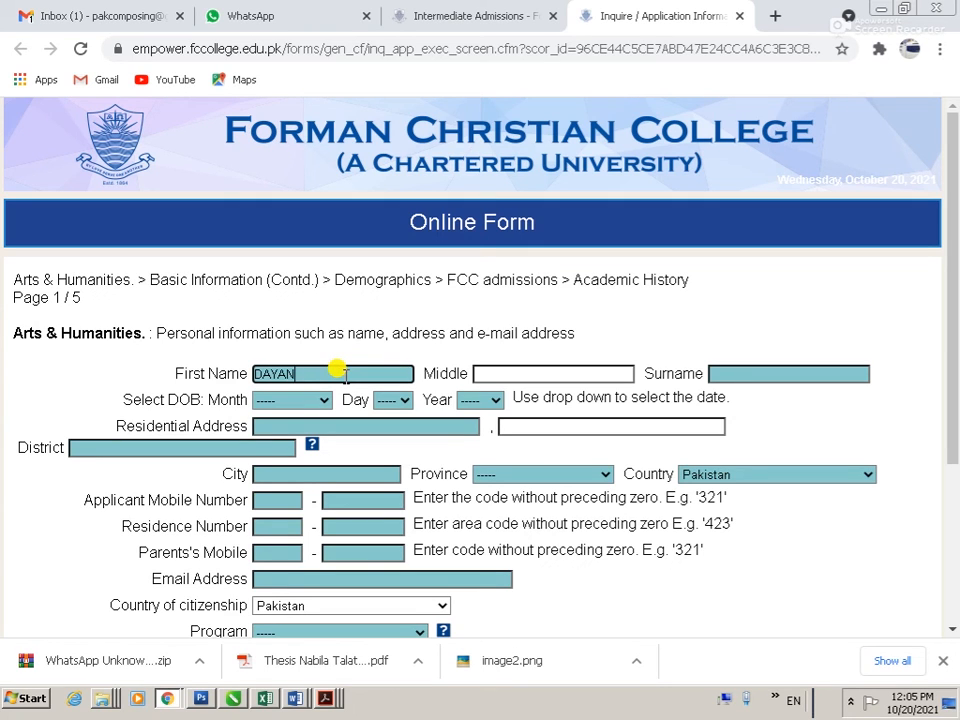
key(Tab)
key(Tab)
key(Tab)
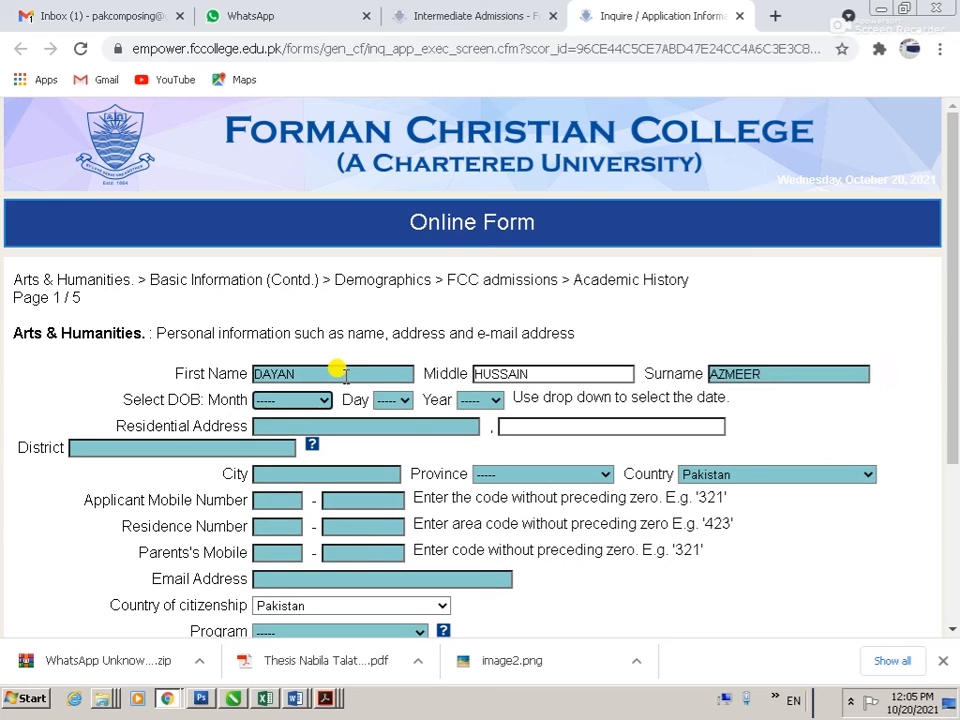
text(au)
key(Tab)
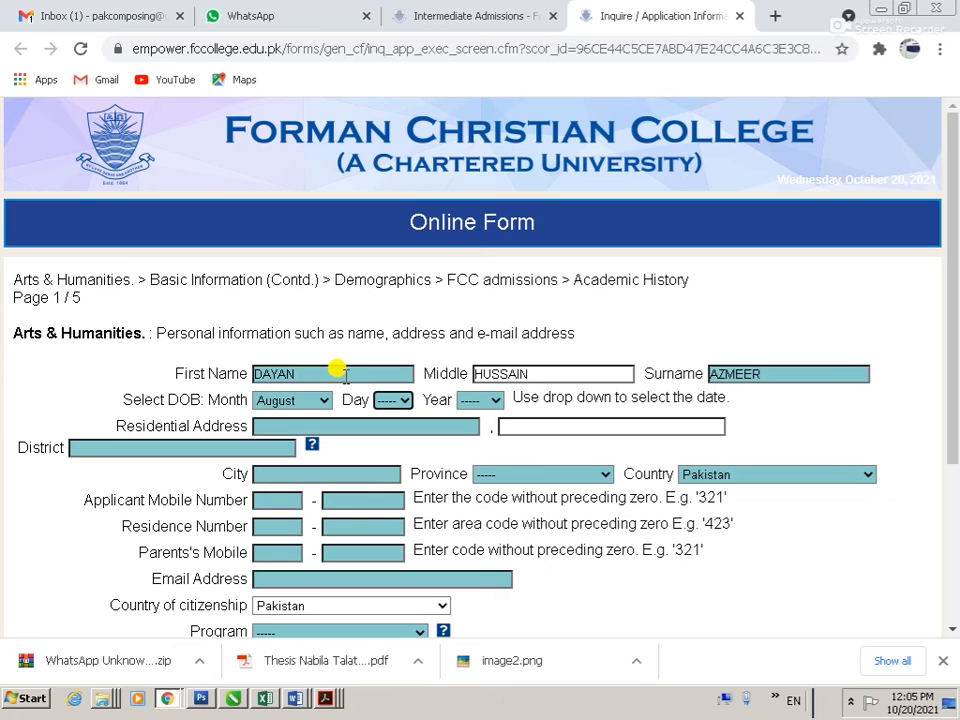
key(Tab)
text(2)
Step: Enter the residential address with Lahore as district and city, and Punjab as province
key(Tab)
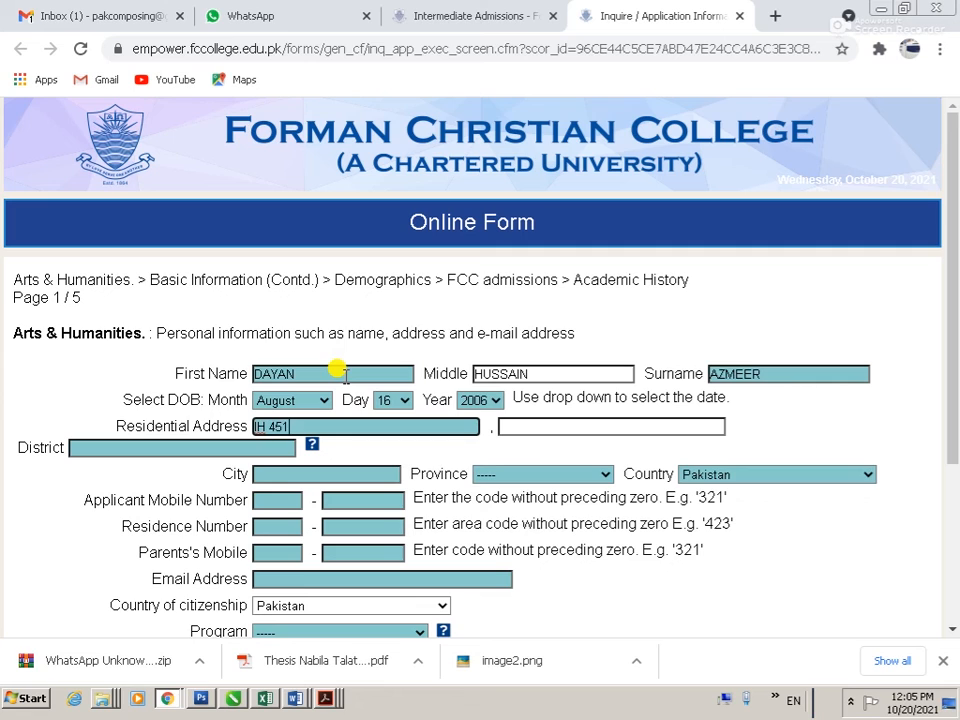
key(Tab)
text(LAHORE)
key(Tab)
text(LAHORE)
key(Tab)
text(LAHORE)
key(Tab)
key(p)
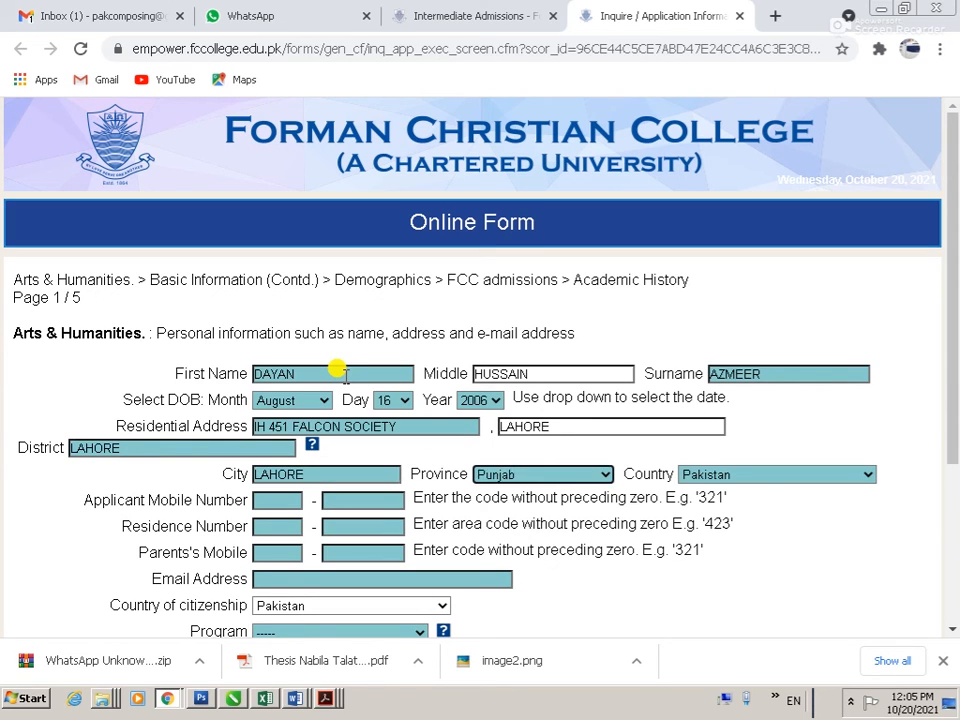
key(Tab)
Step: Fill in the applicant's mobile, residence and parents' mobile phone numbers
key(Tab)
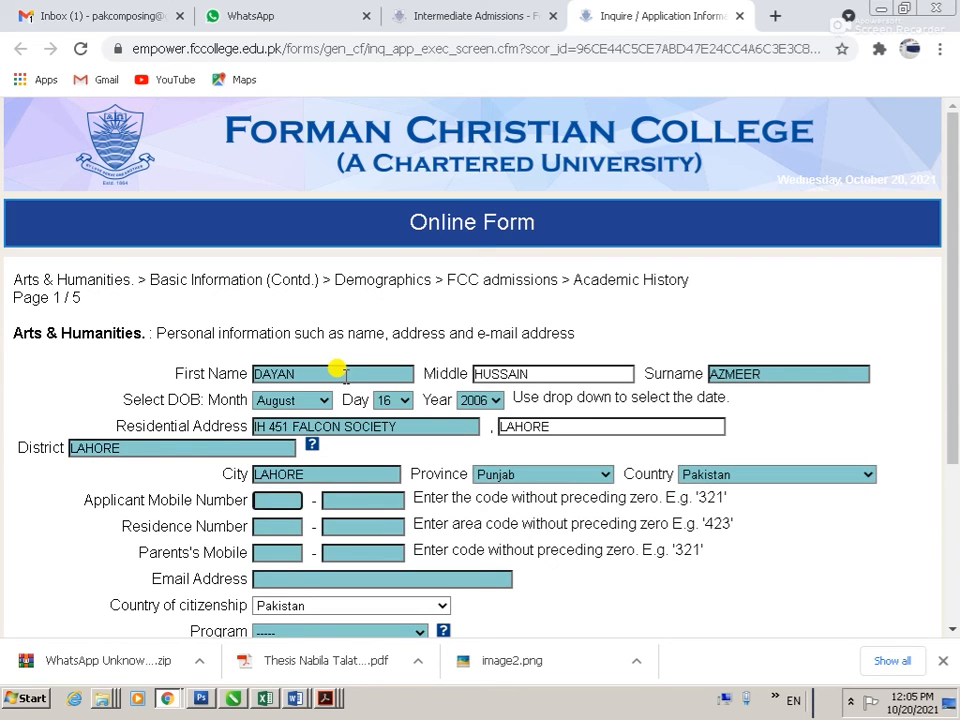
text(300)
key(Tab)
text(9866)
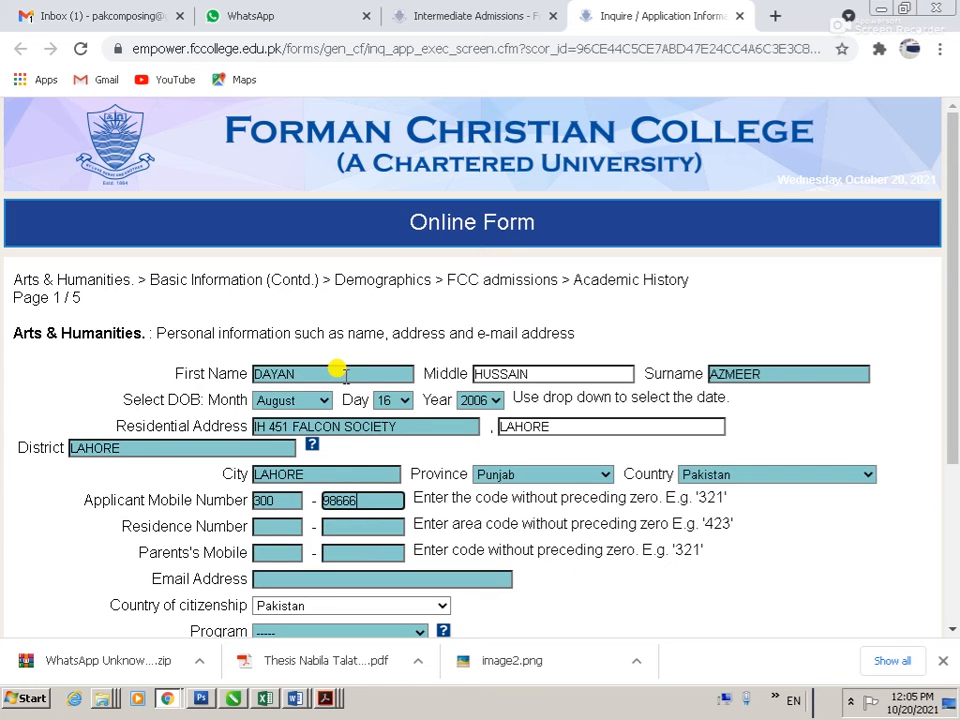
key(Tab)
key(Tab)
key(Tab)
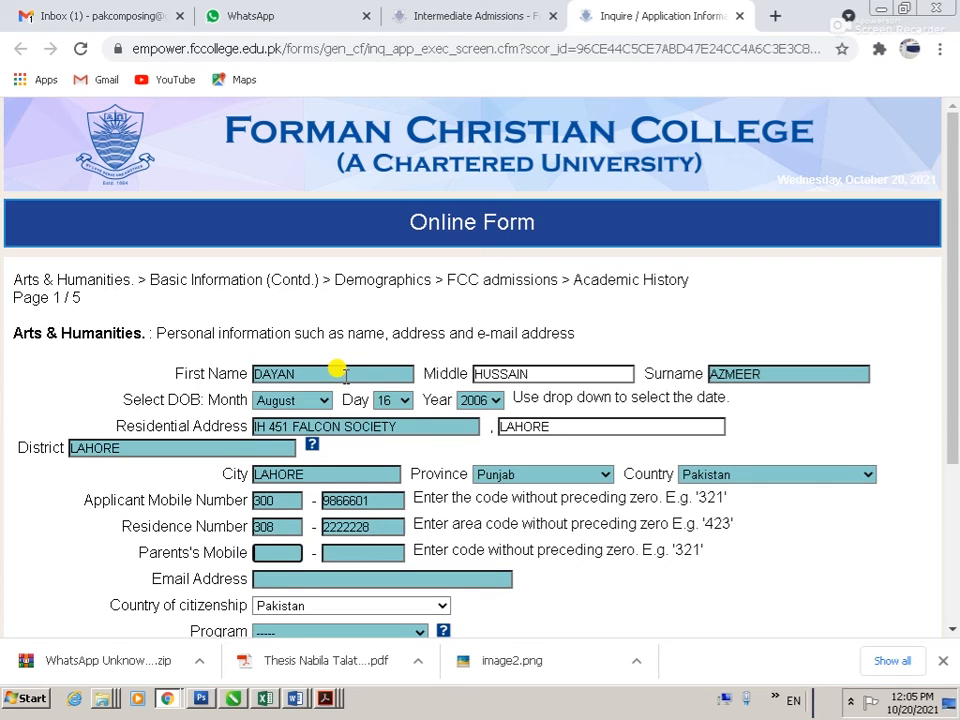
key(Tab)
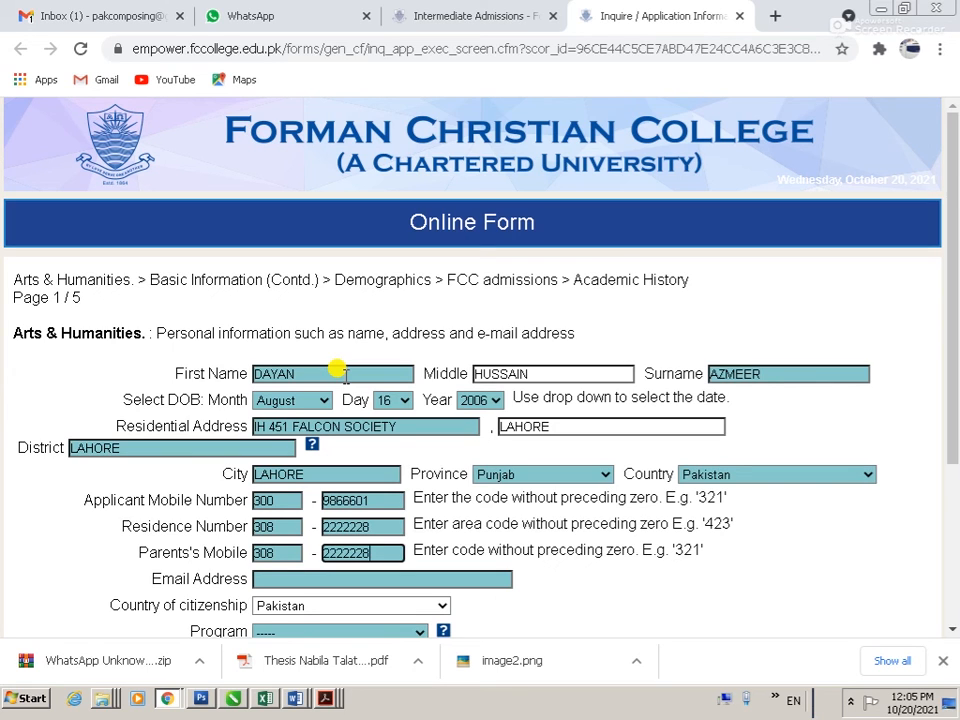
text(0)
Step: Enter the applicant's email address and choose Arts - Educ, Stats, Psyc as the program
key(Tab)
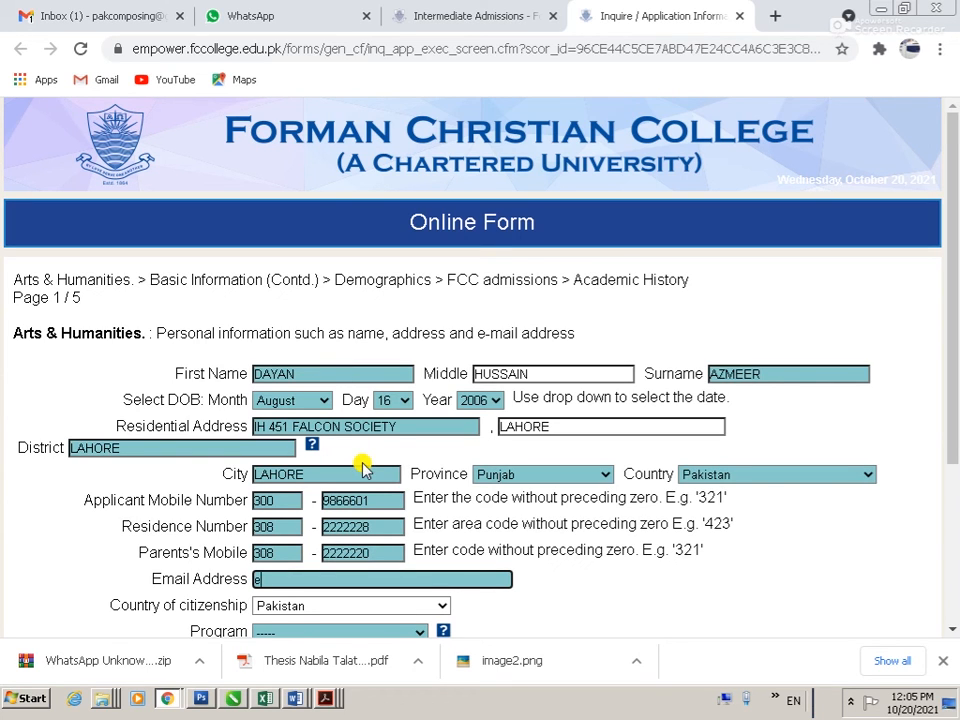
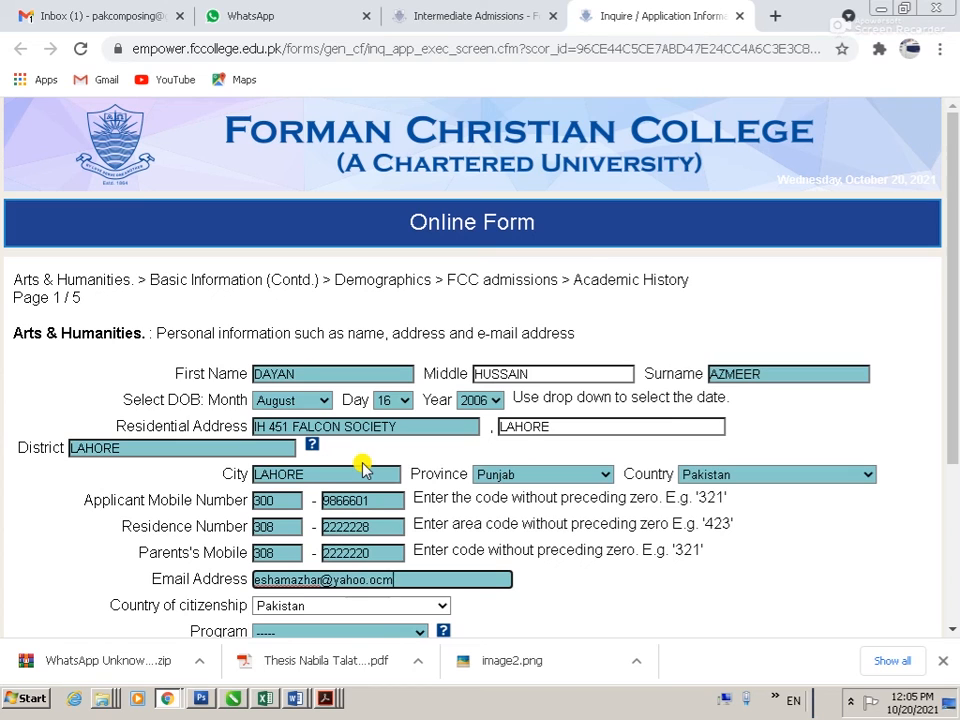
key(Tab)
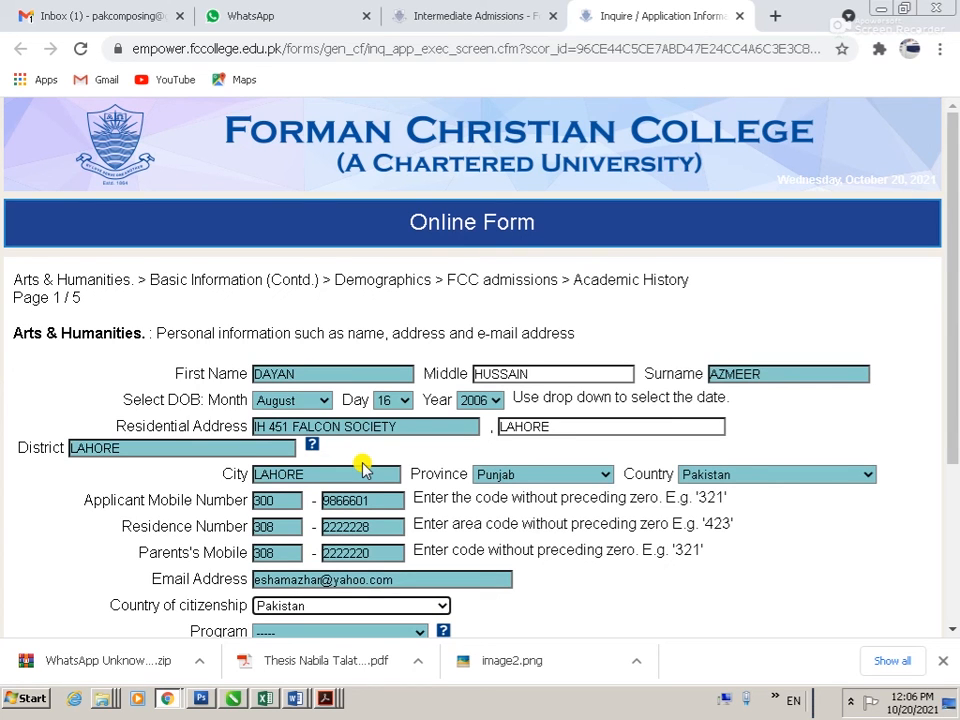
key(Tab)
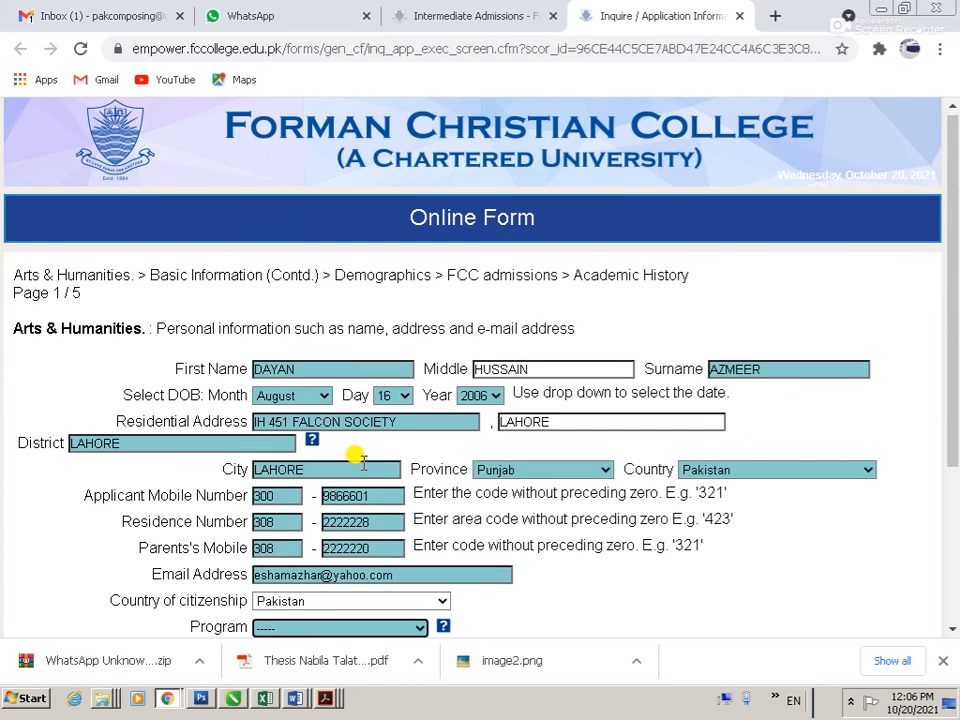
click(357, 628)
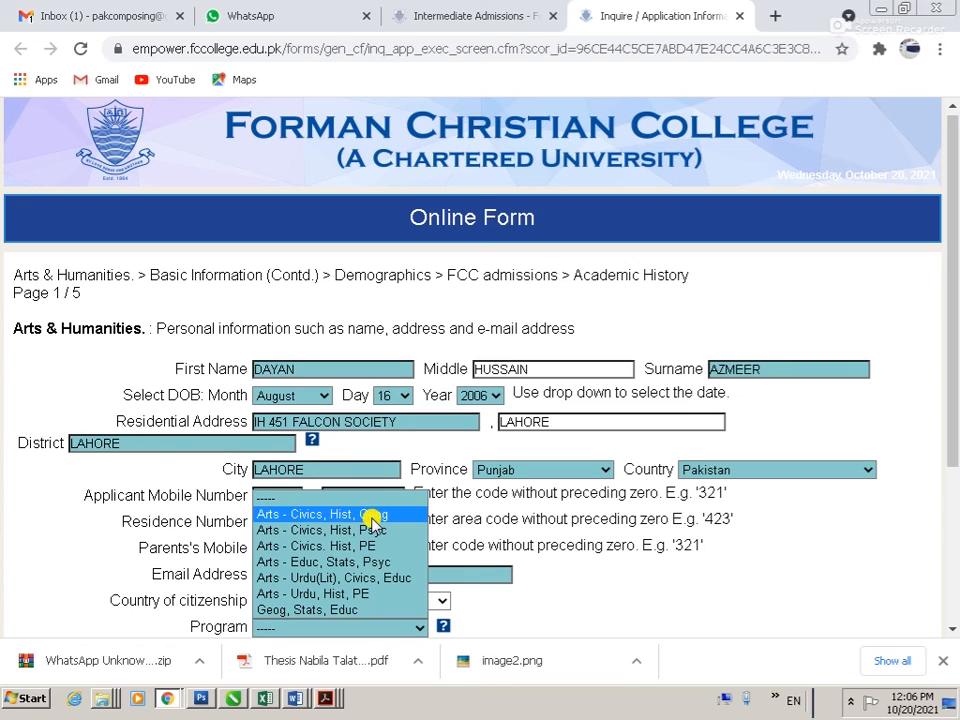
click(393, 567)
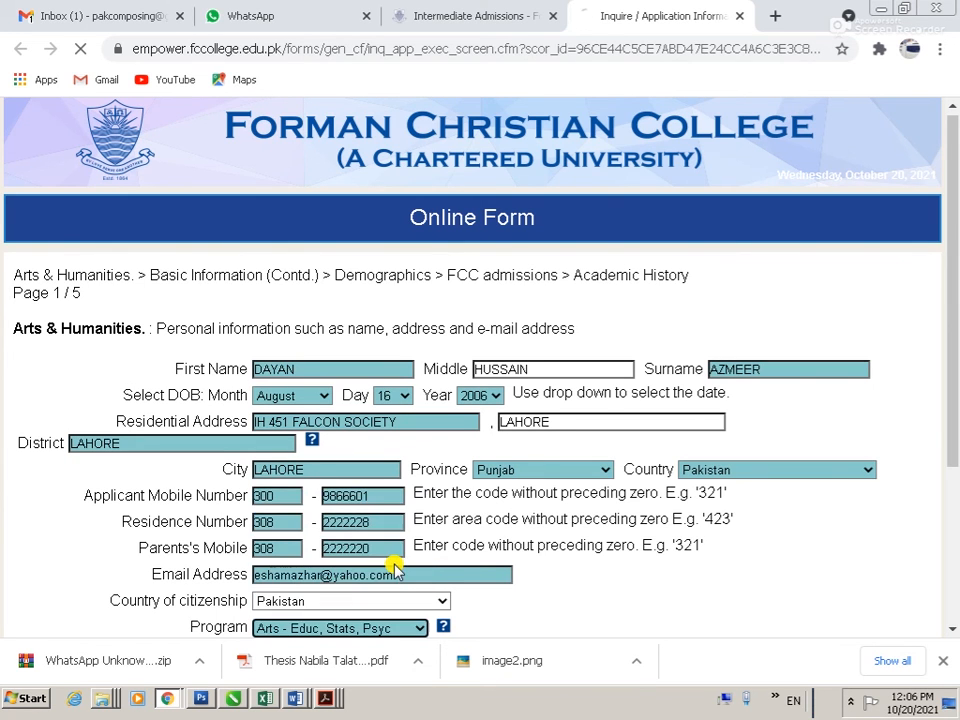
scroll(385, 567, down, 3)
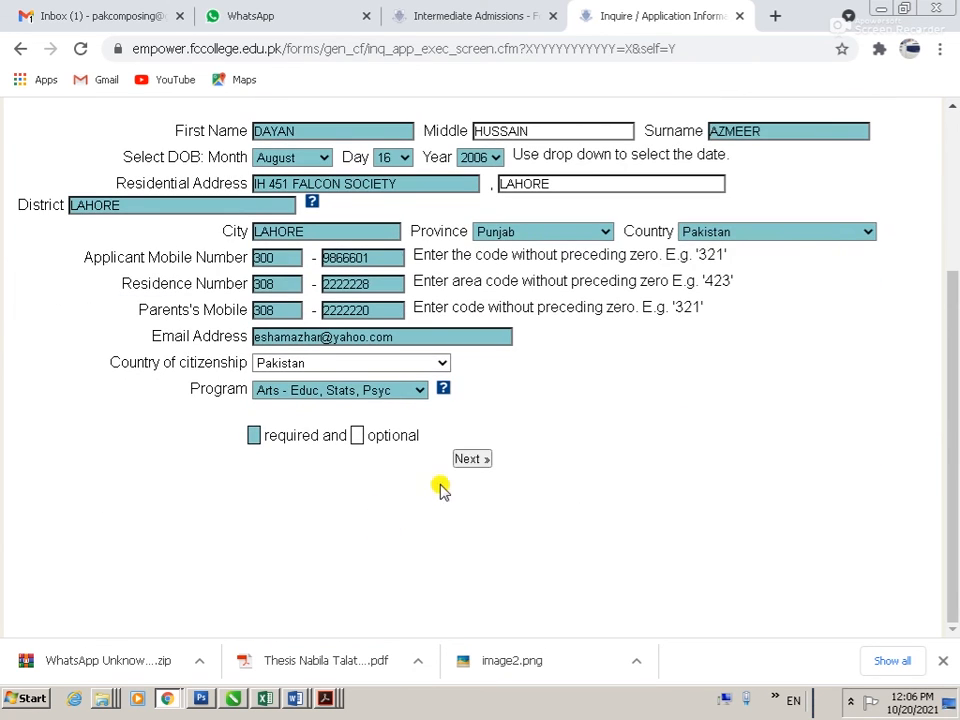
Step: On page 2, enter the student's CNIC and father's name, then submit to reach Demographics
click(484, 459)
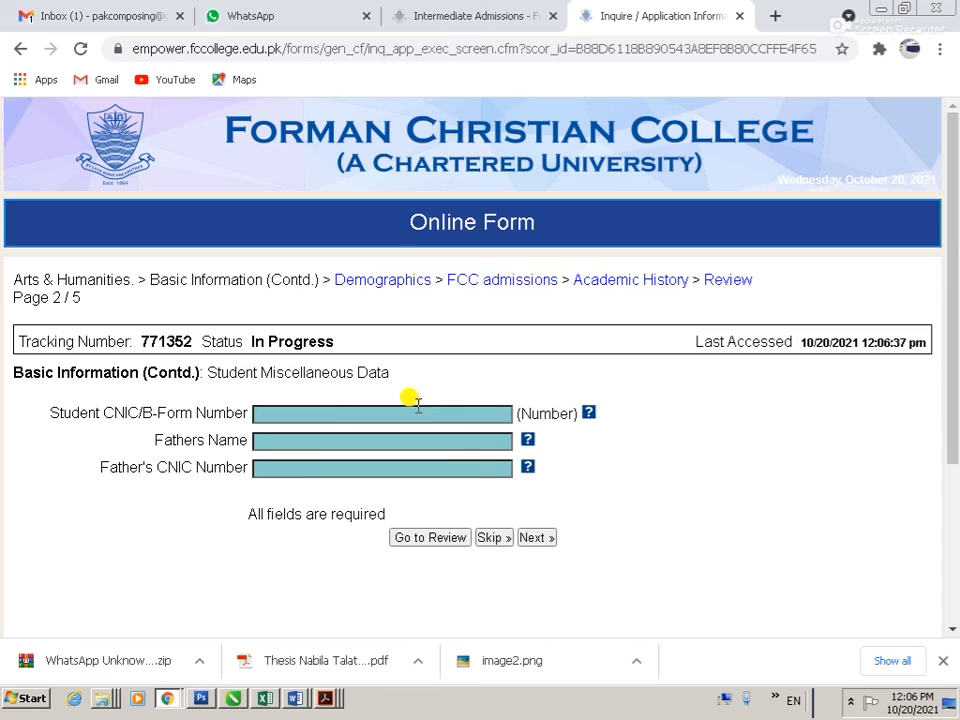
click(389, 416)
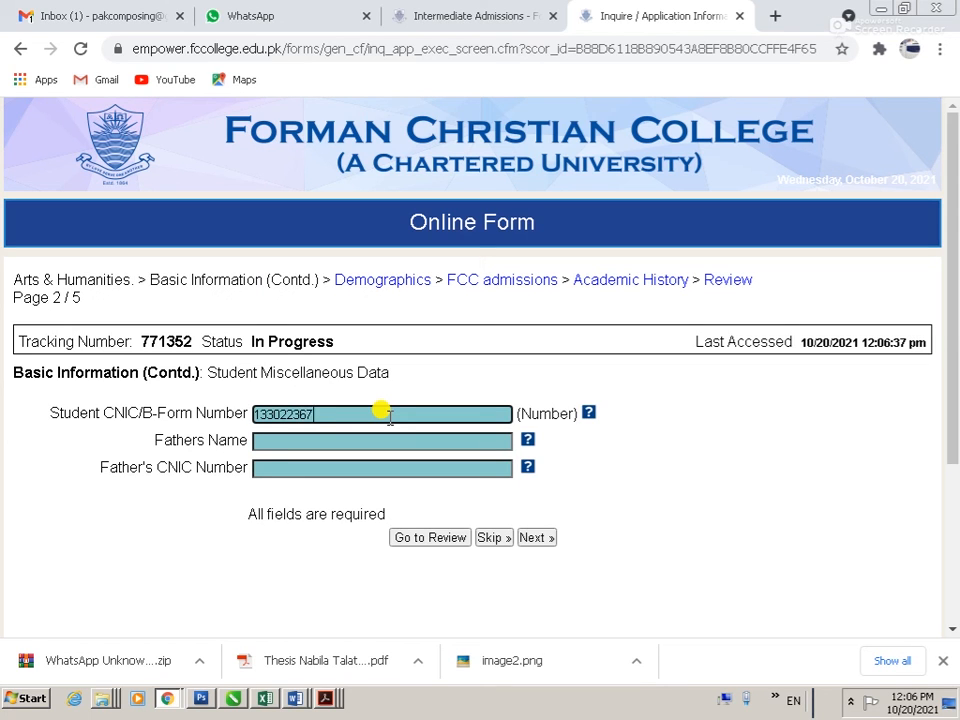
text(1)
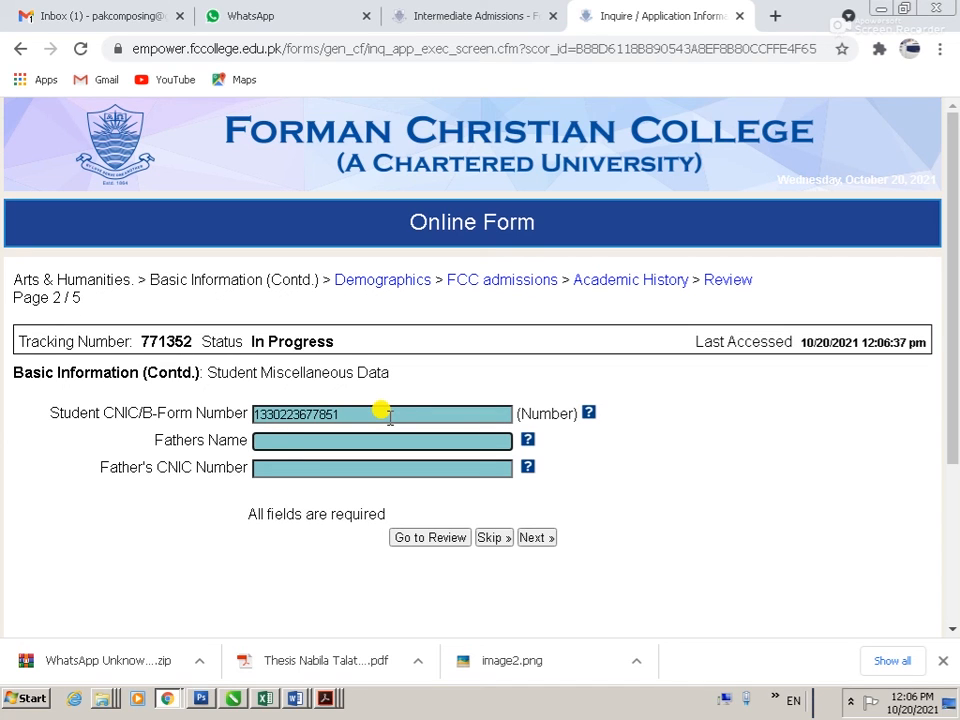
key(Tab)
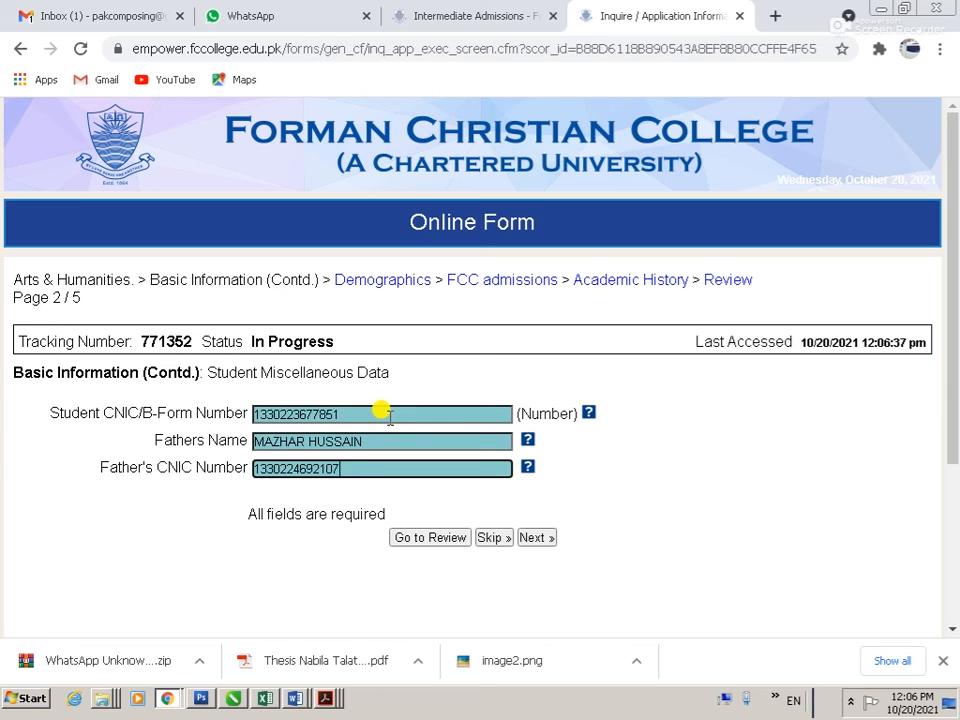
click(540, 538)
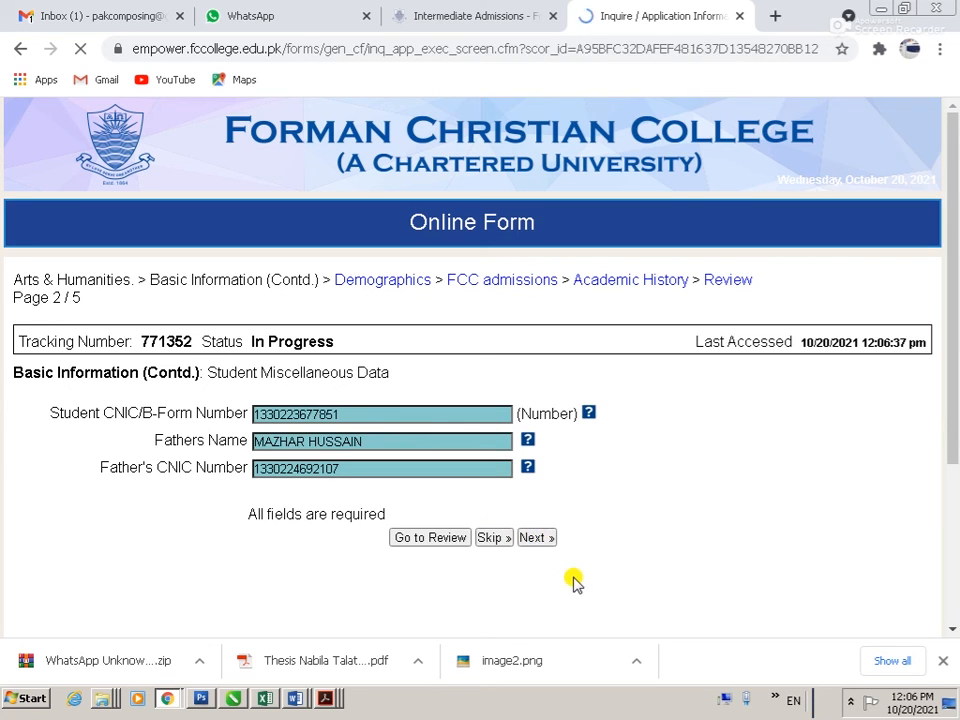
Step: Keep Islam as religion and leave co-curricular activities and sports unselected
click(286, 438)
click(286, 523)
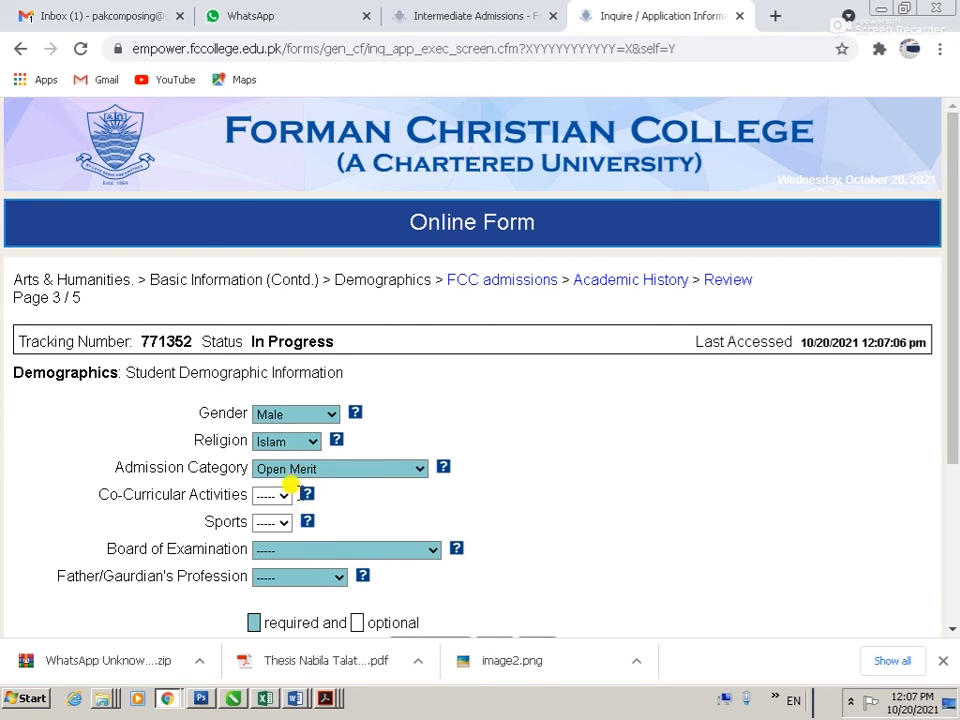
scroll(290, 492, down, 2)
click(283, 310)
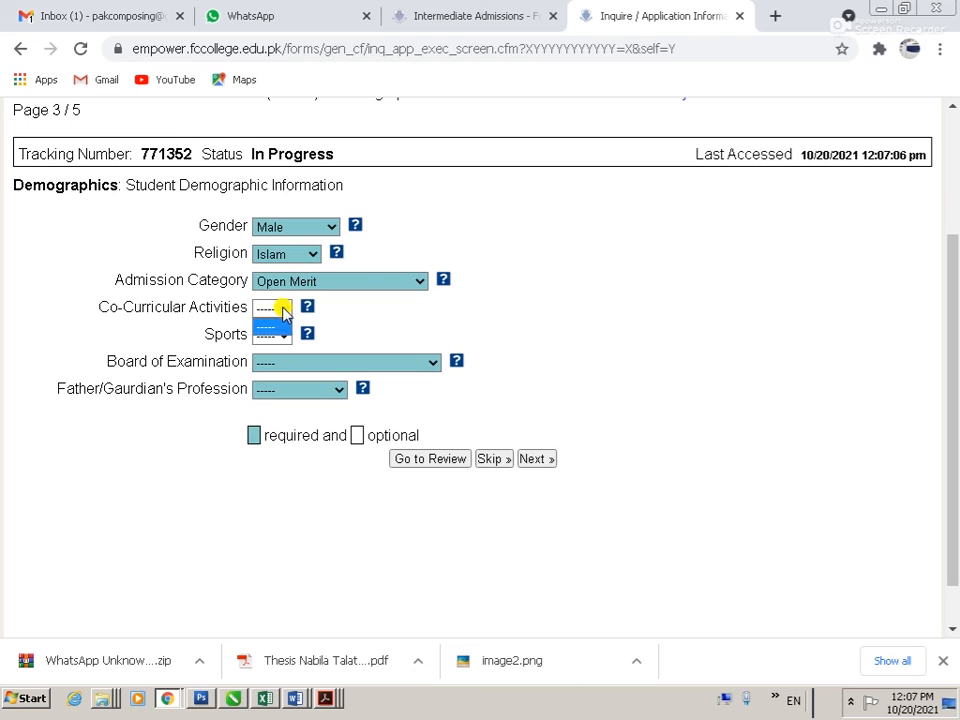
click(355, 322)
click(285, 336)
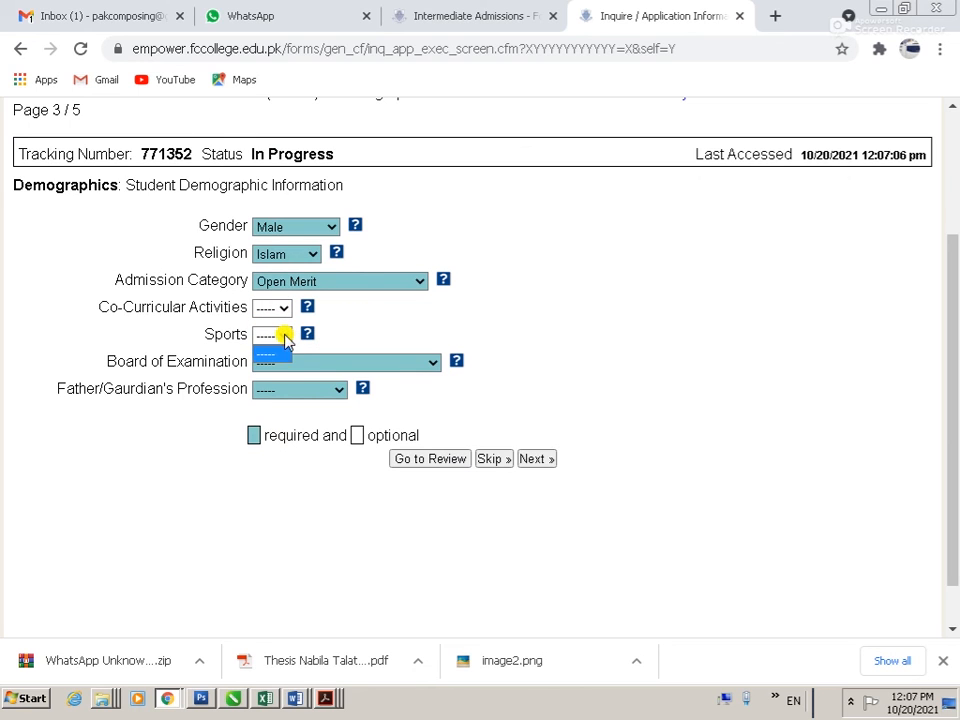
click(283, 337)
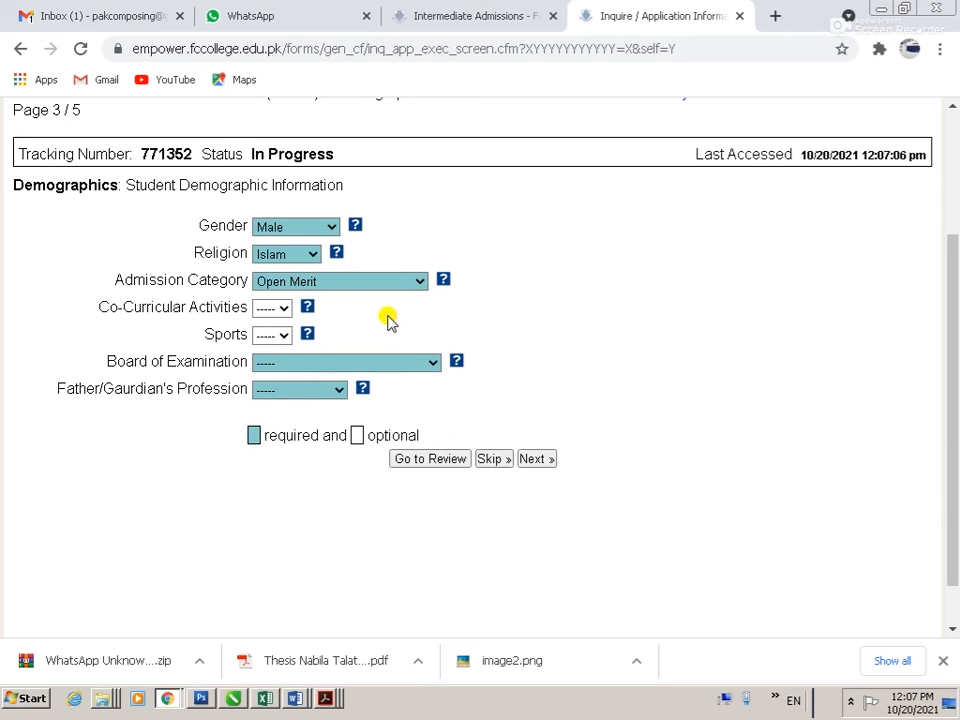
Step: Set Peshawar Board, father a Businessman in 'IMPORT AND EXPOERTBUSINESS', and submit Demographics
click(398, 365)
scroll(365, 340, down, 1)
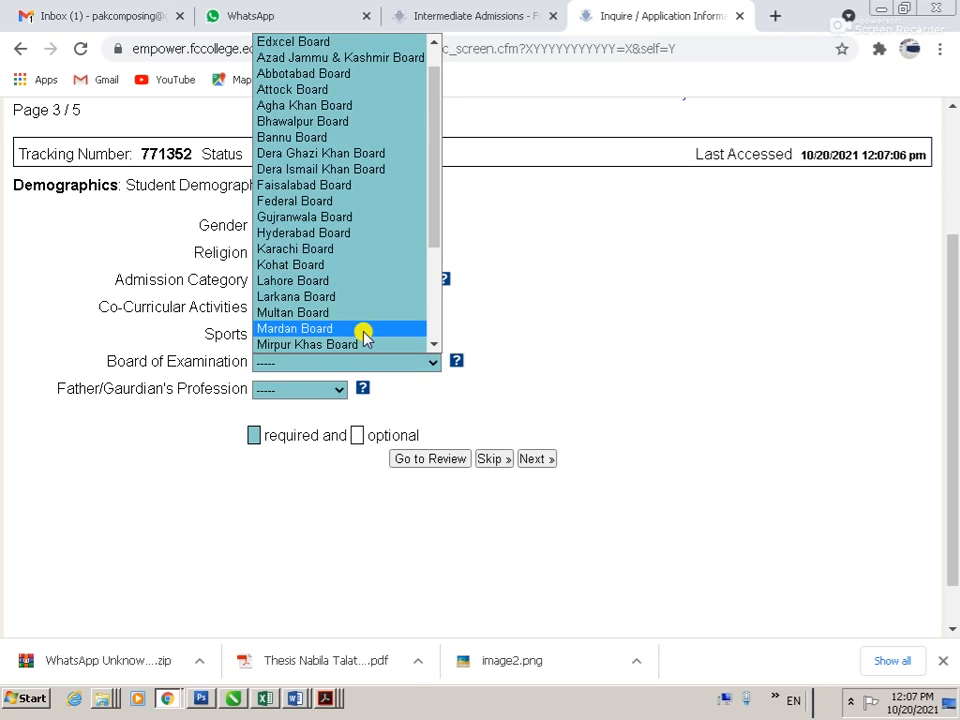
key(p)
key(Tab)
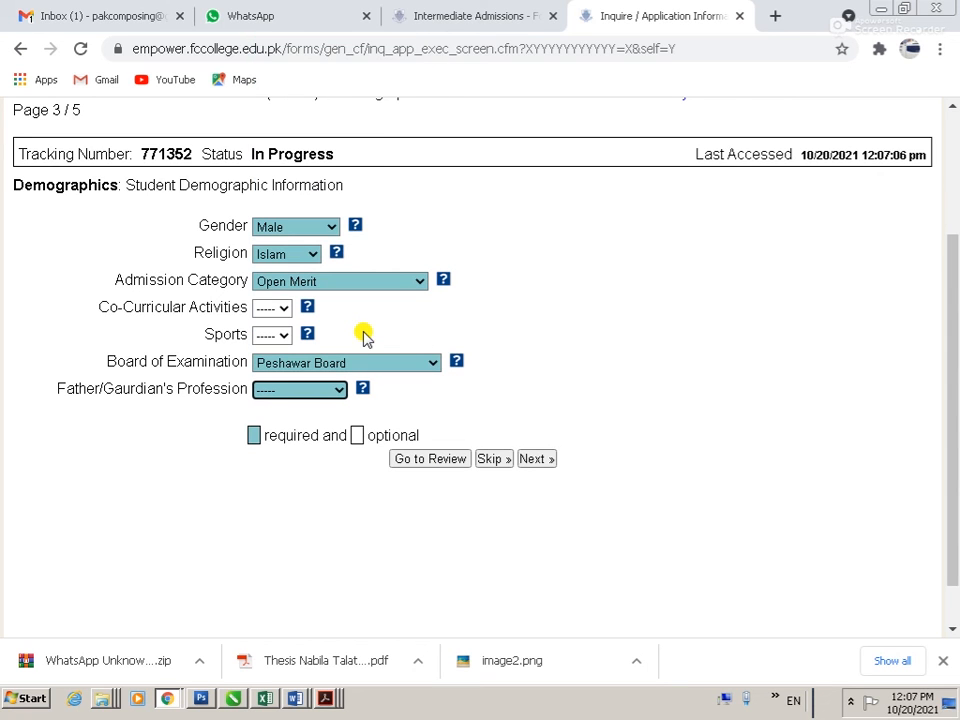
click(306, 391)
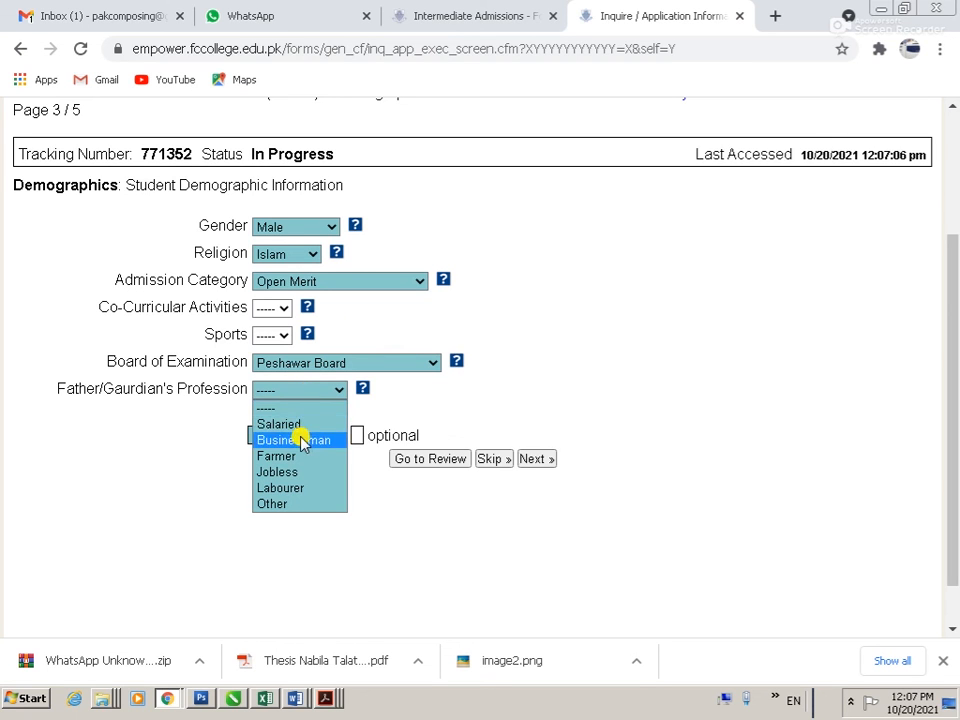
click(302, 440)
scroll(420, 540, down, 3)
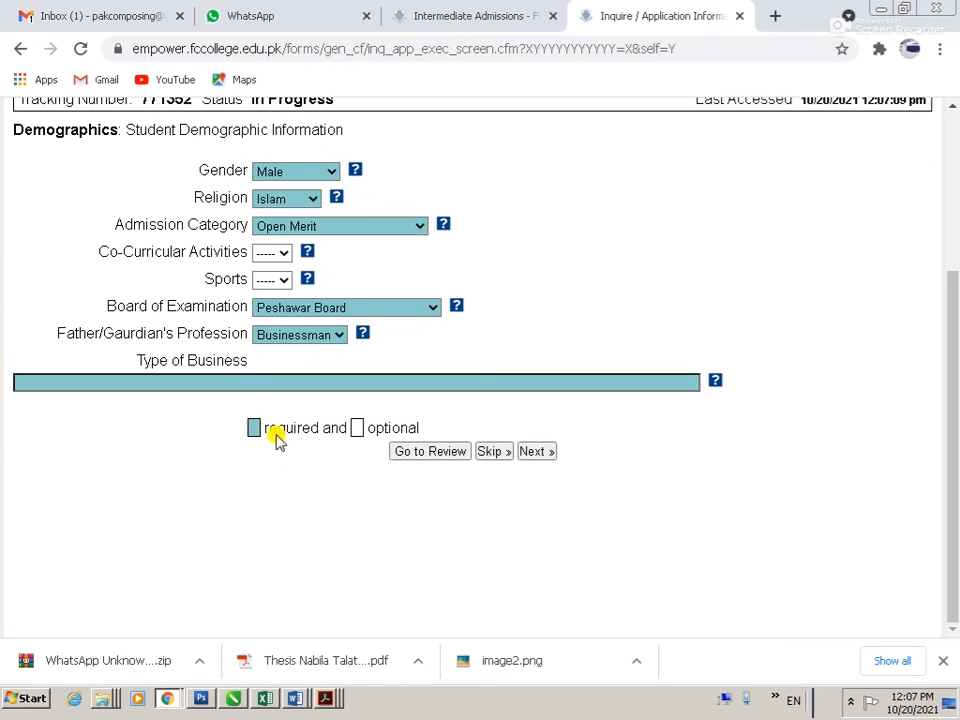
click(241, 385)
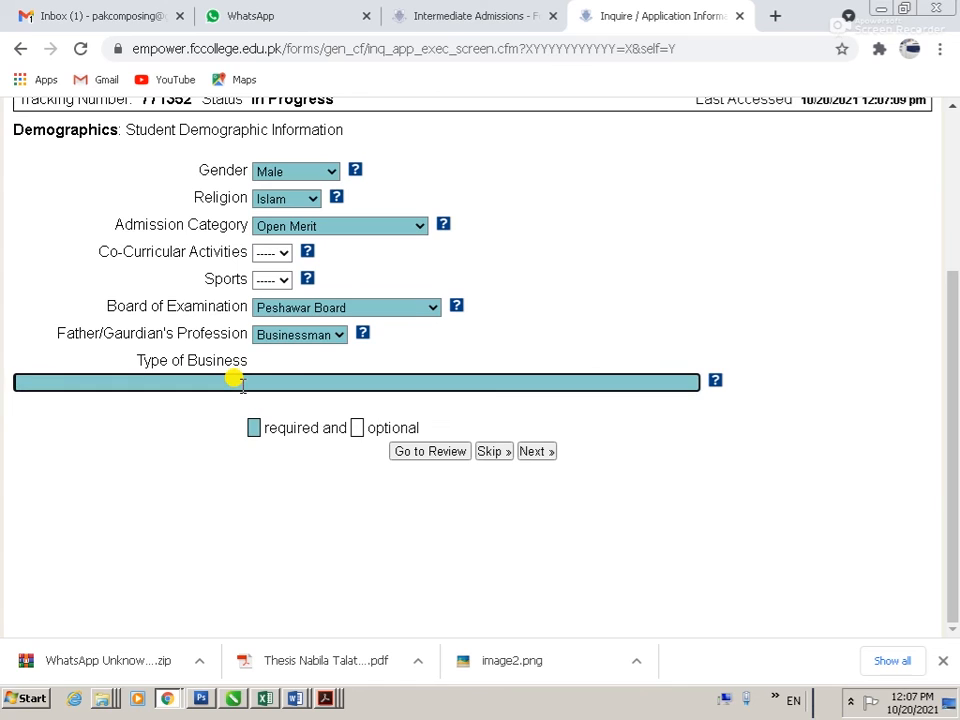
text(IMPORT AND EXPOERTBUSINESS)
key(Tab)
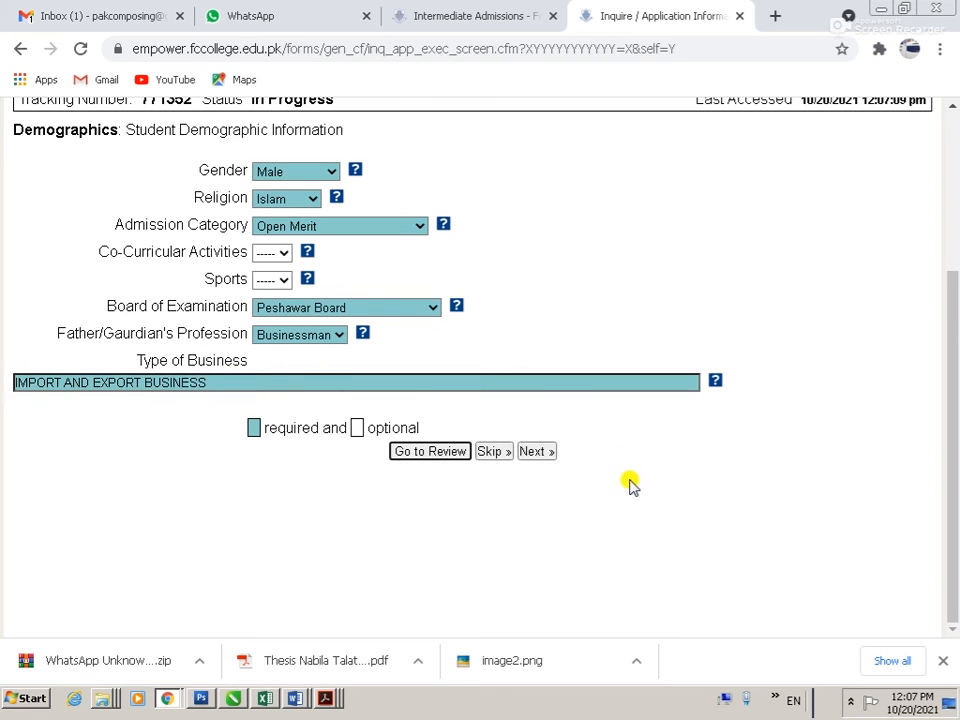
click(540, 452)
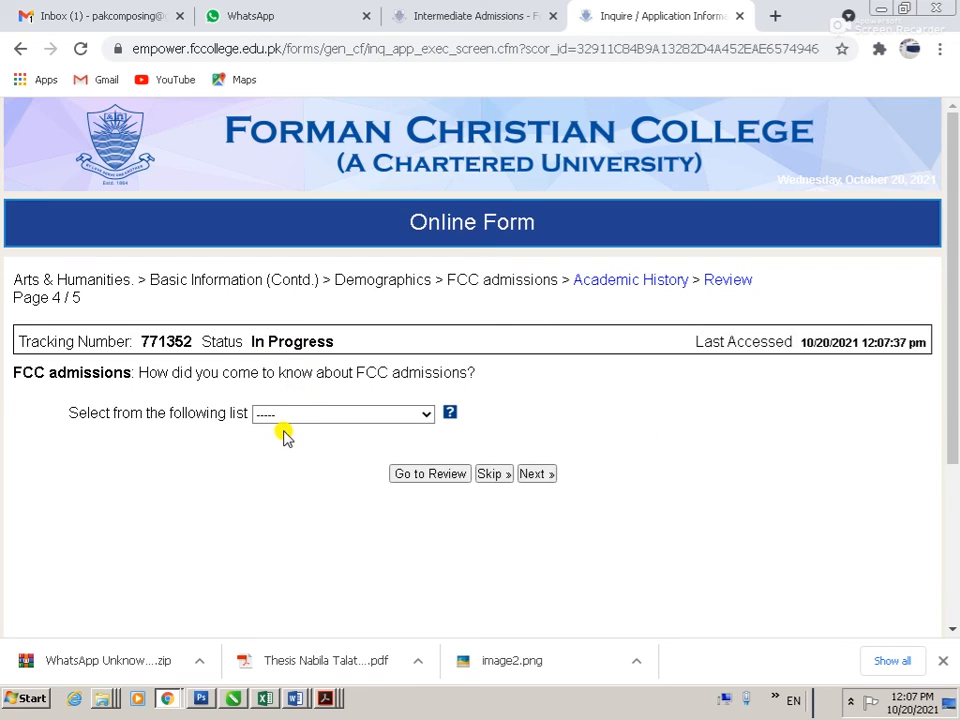
Step: Answer how you heard about FCC with Other social and online media and submit page 4
click(292, 416)
click(328, 512)
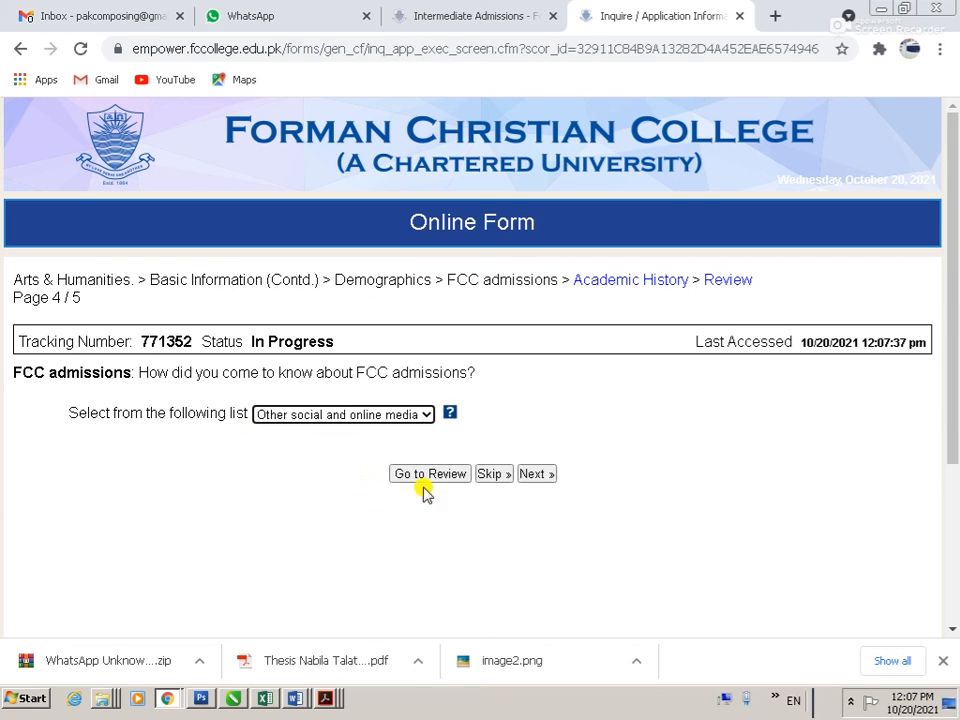
click(532, 476)
Step: Record Intermediate level with Matric, year 2021 and 686 marks, then submit for review
click(343, 374)
click(338, 408)
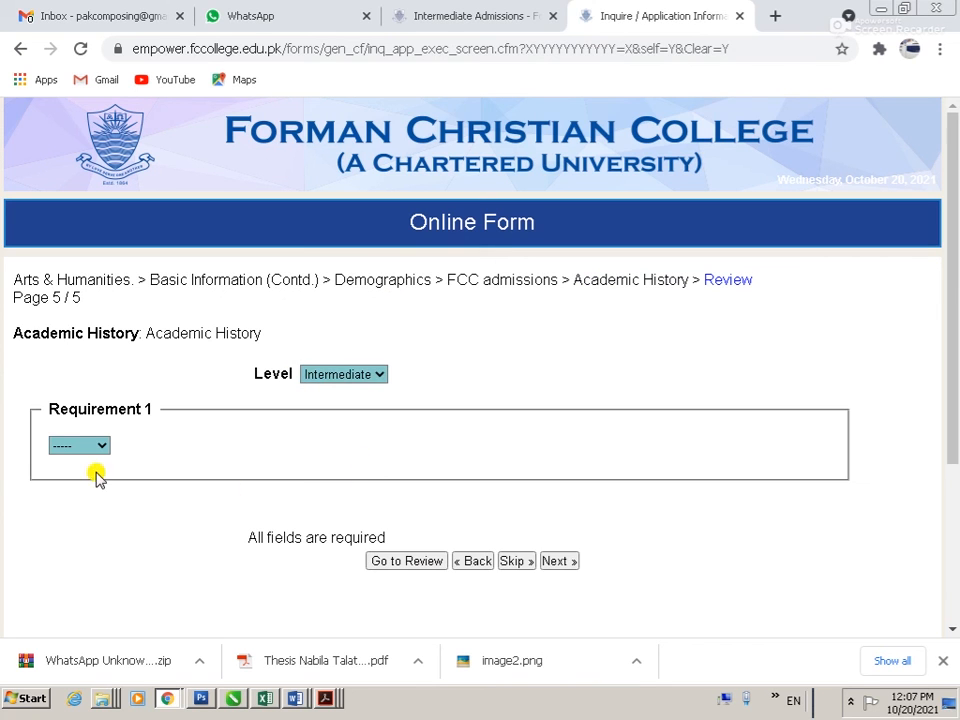
click(81, 446)
click(86, 478)
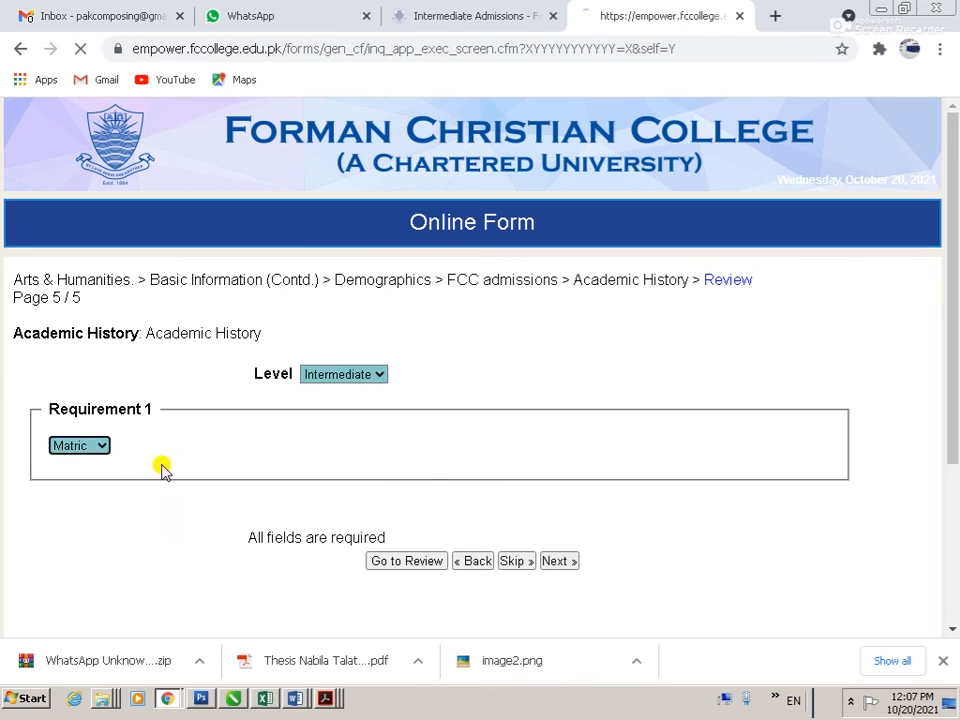
click(163, 476)
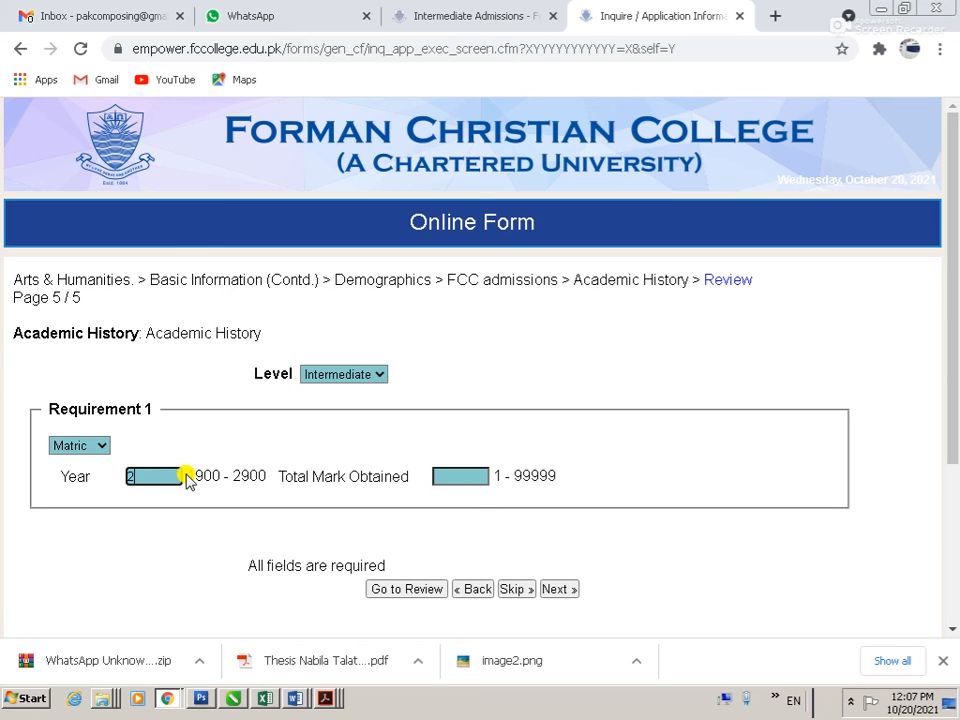
key(Tab)
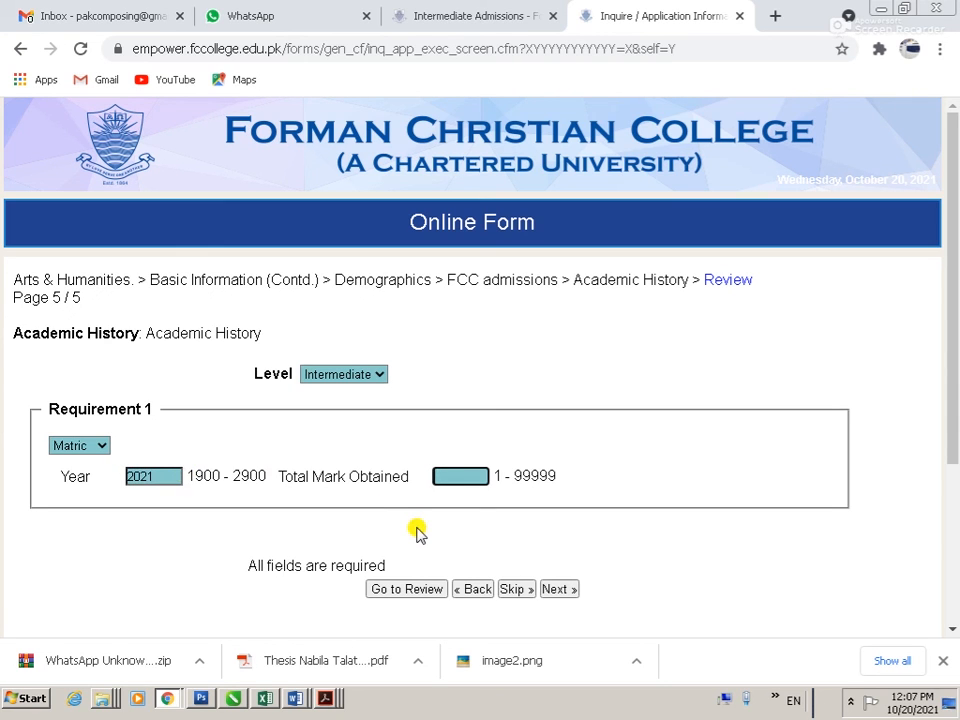
key(Tab)
key(Tab)
key(Tab)
key(Tab)
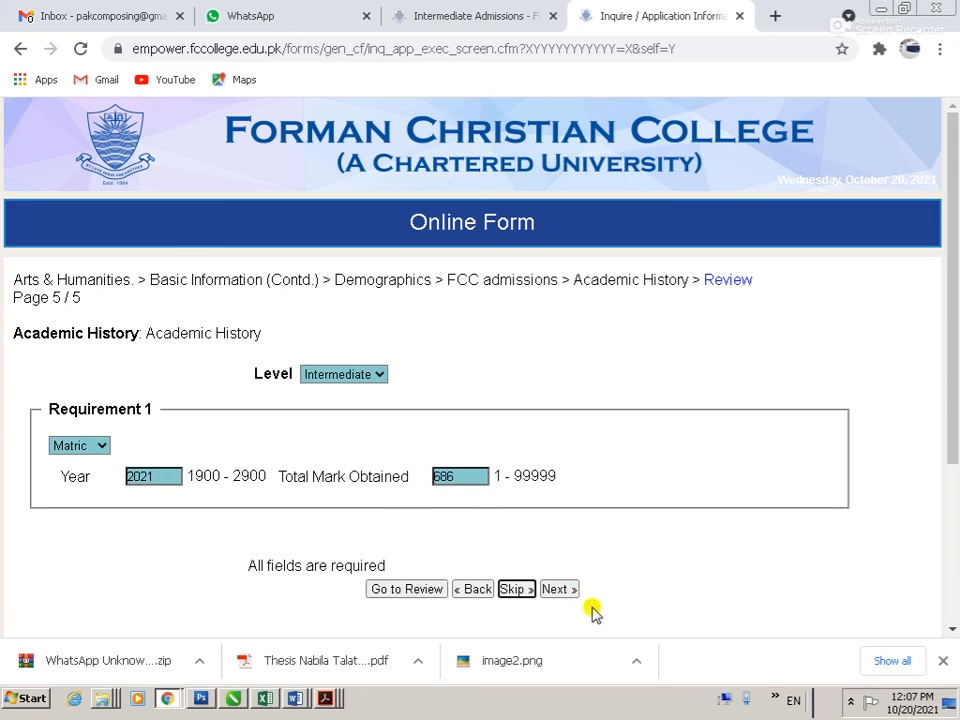
click(568, 589)
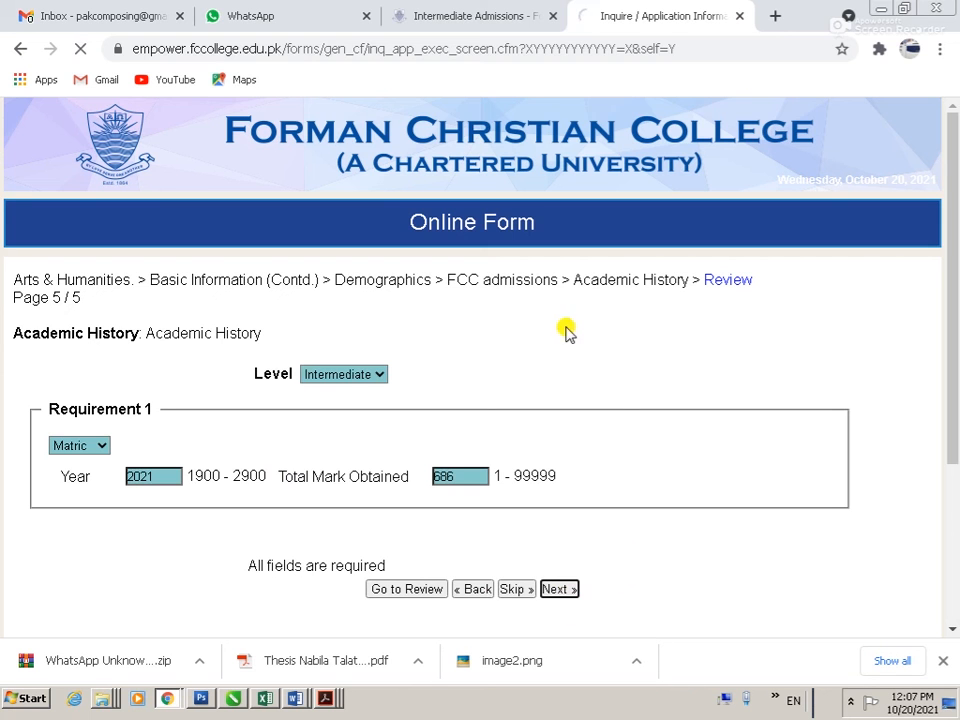
Step: Print the review page to Save as PDF with the file name 04
scroll(315, 413, down, 8)
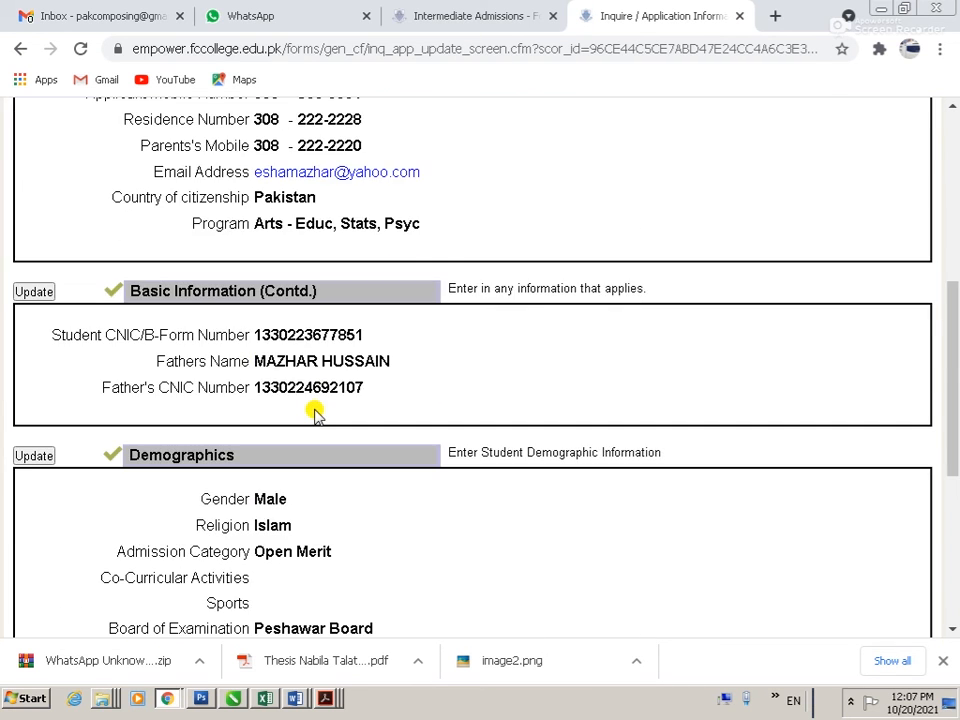
scroll(311, 413, up, 1)
scroll(311, 413, down, 1)
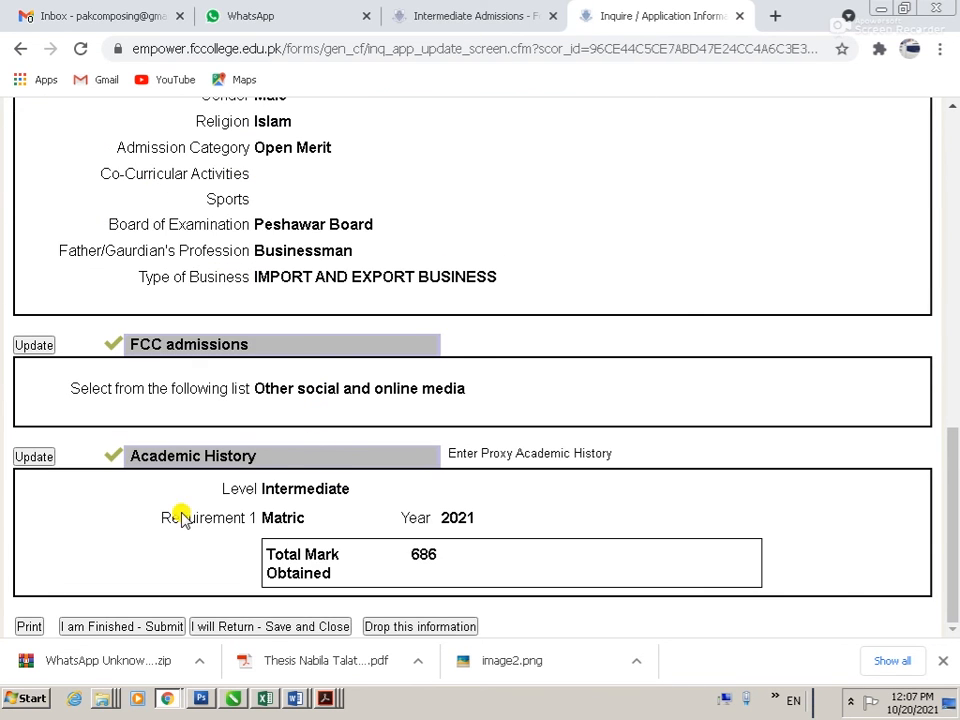
click(28, 626)
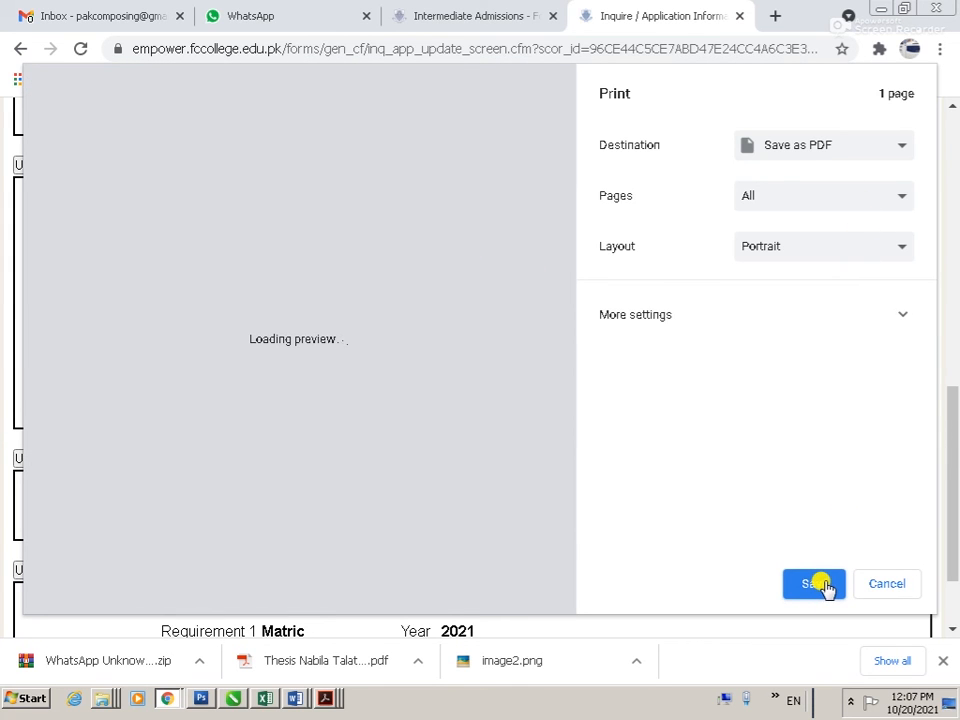
click(823, 587)
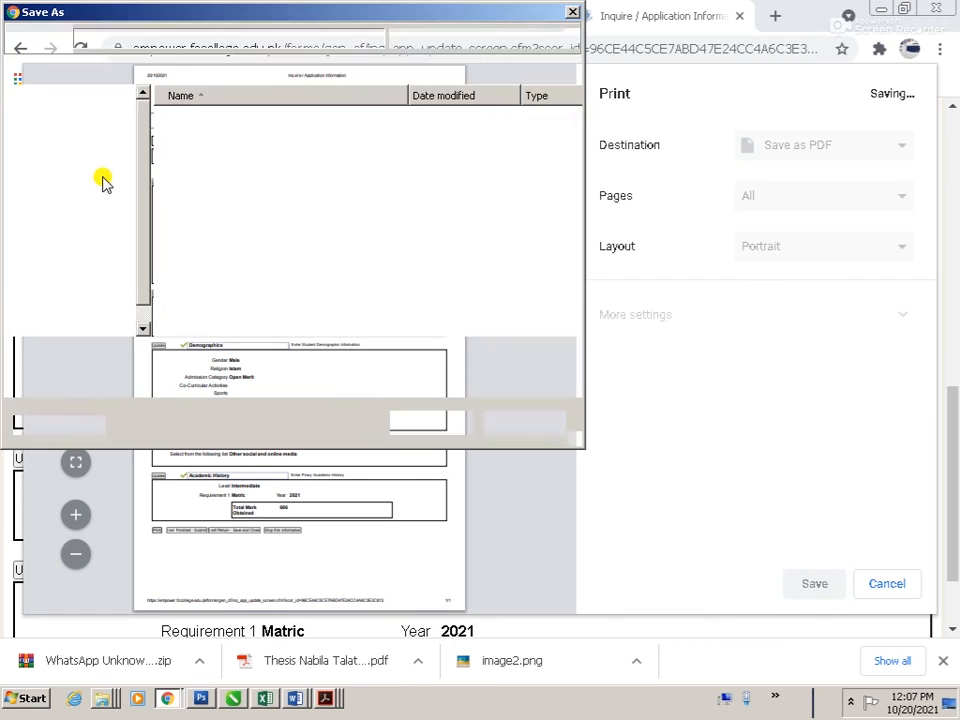
text(04)
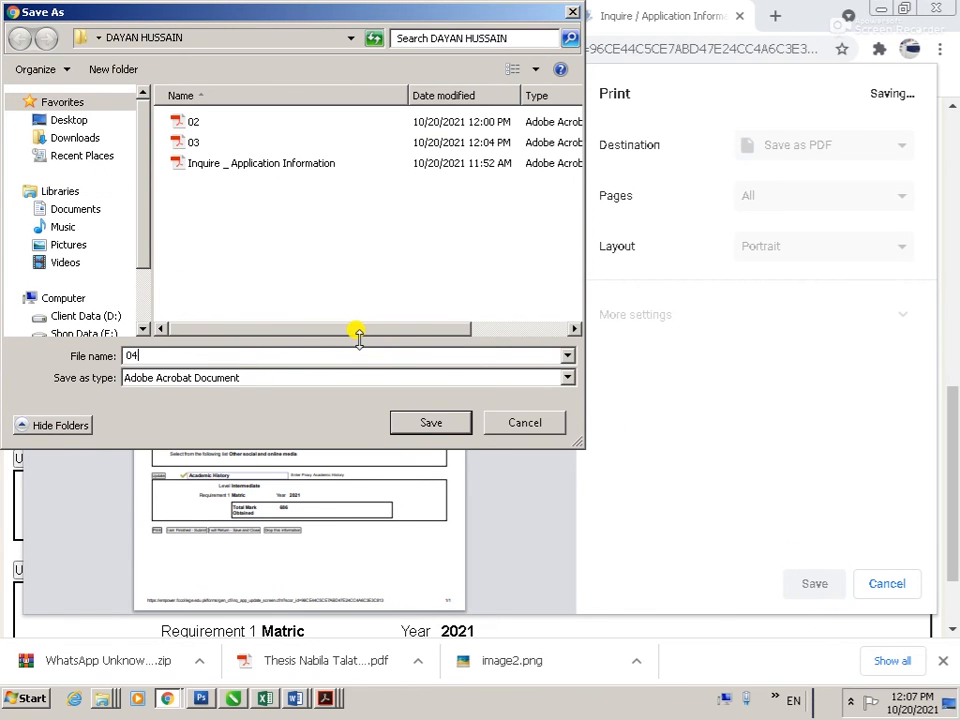